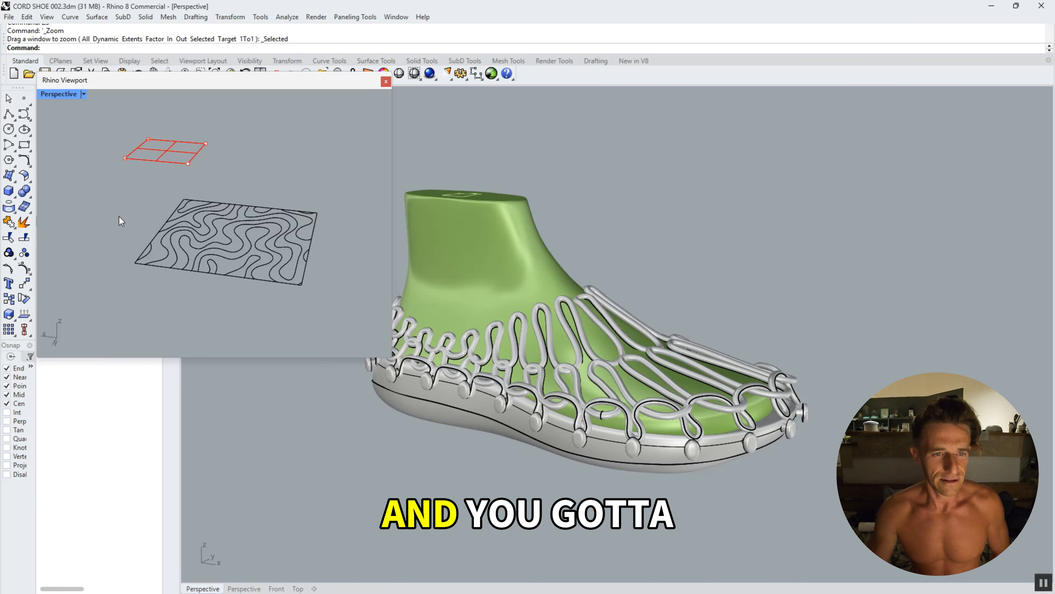
Hide the wavy pattern curves and their frame, and move the floating viewport clear of the layer list.
left_click_drag(90, 194, 342, 309)
key("ctrl+h")
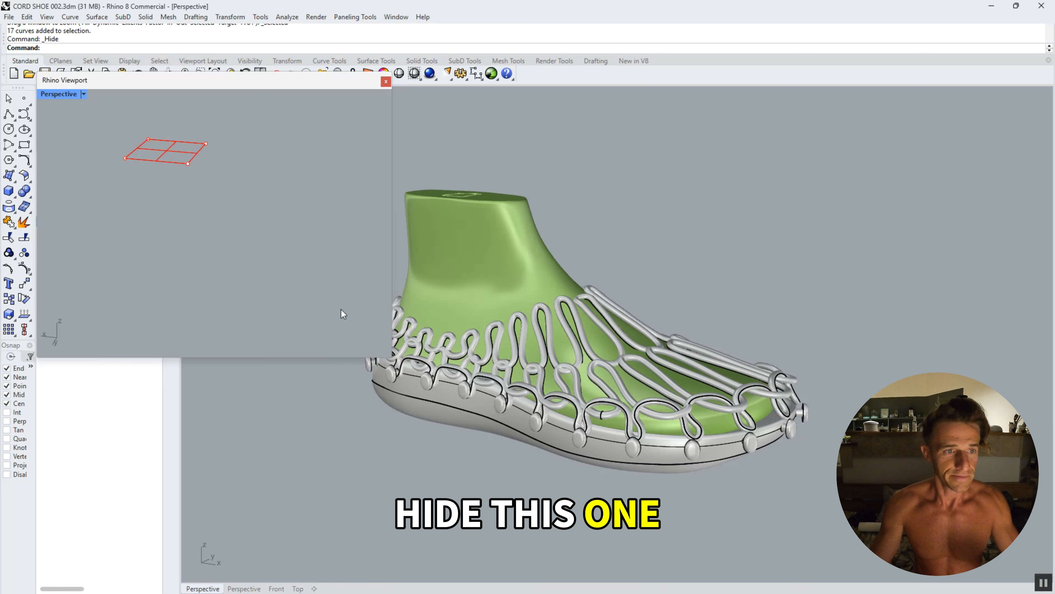
left_click_drag(213, 85, 390, 134)
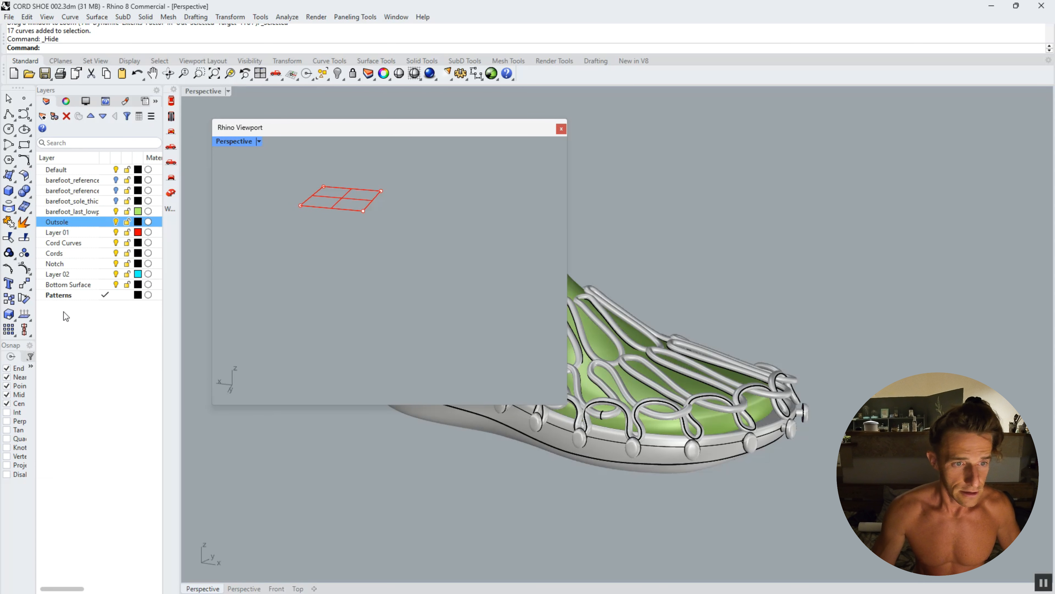
Highlight the Patterns layer and switch the floating viewport to the world Top view.
left_click(73, 294)
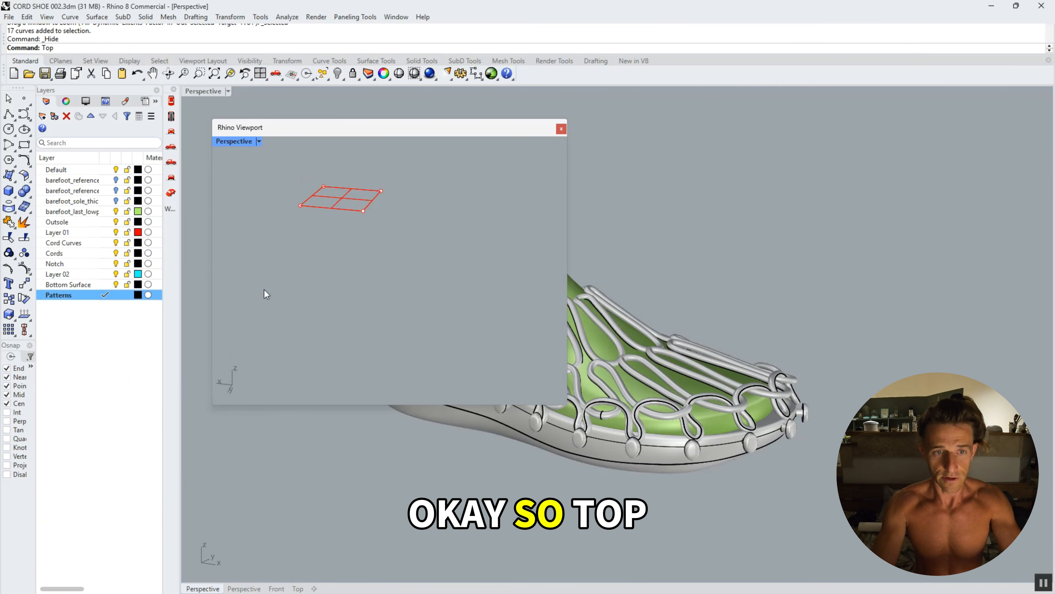
key("ctrl+F1")
scroll(460, 270, "up", 4)
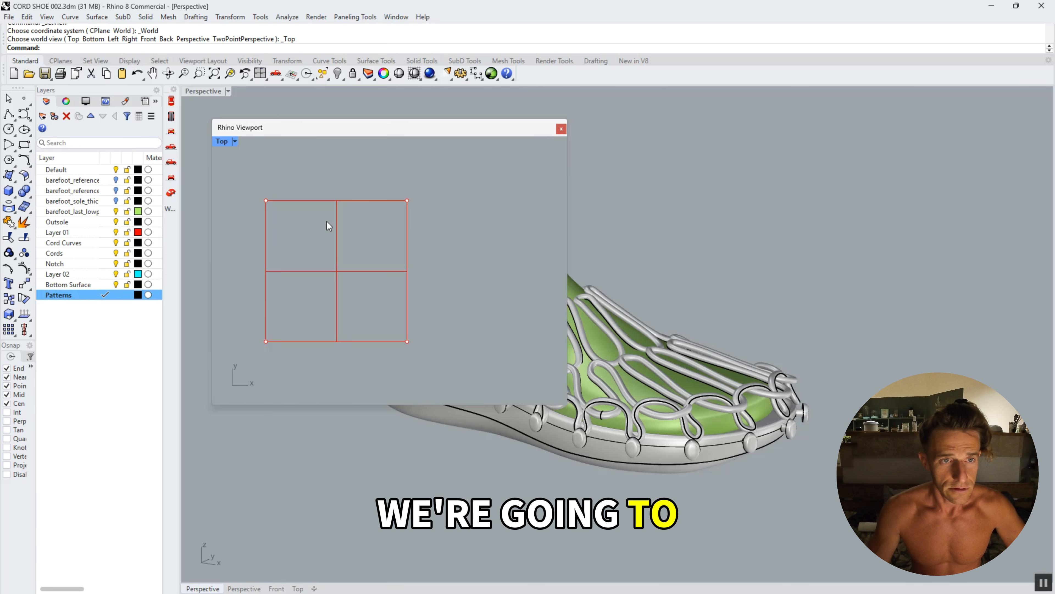
Create a small SubD sphere beside the red square in the floating viewport.
left_click(465, 61)
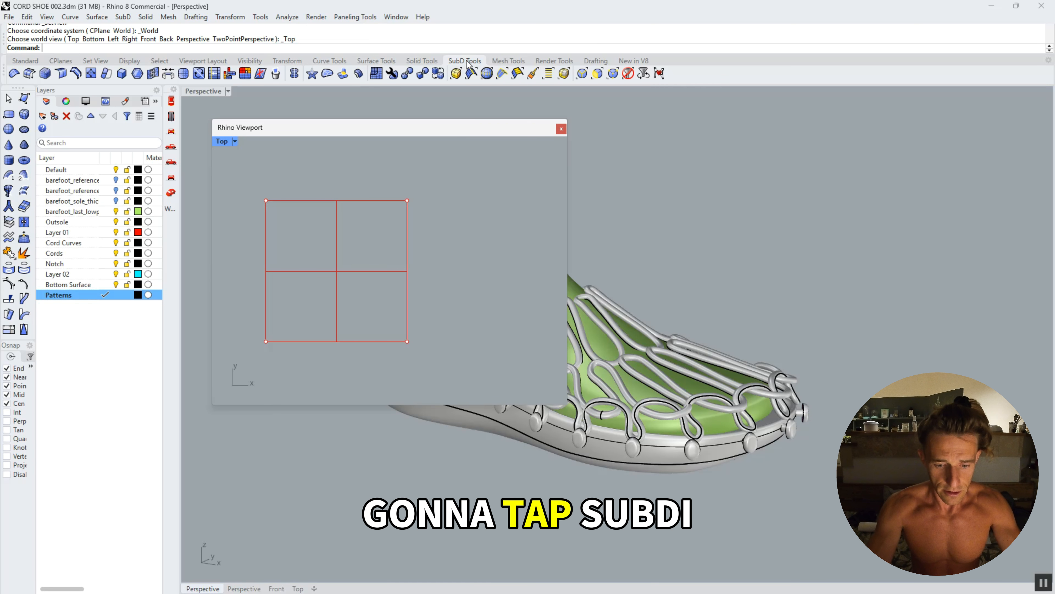
type("bDSphere")
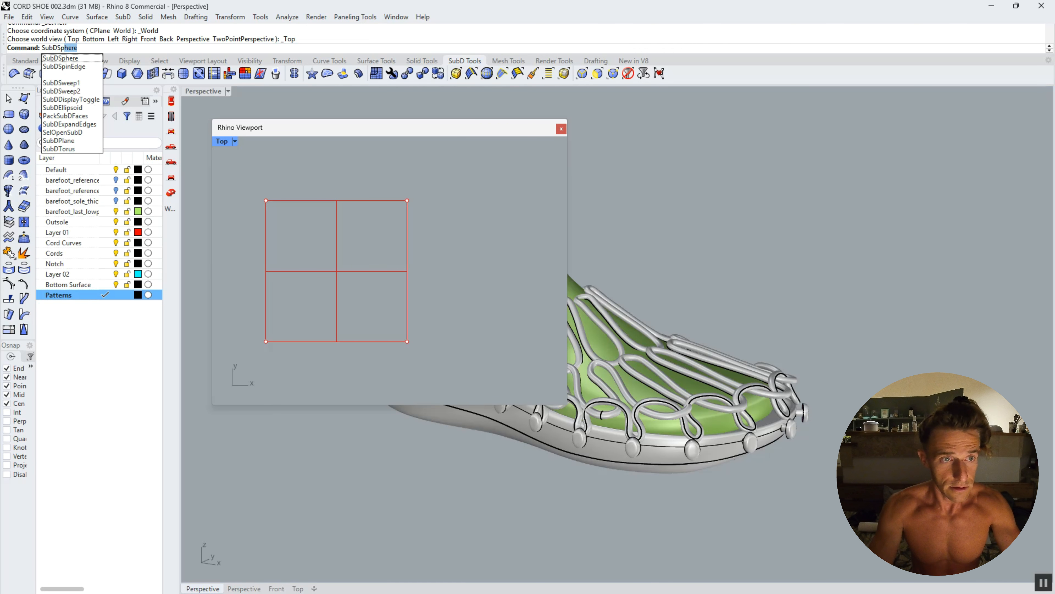
key("Return")
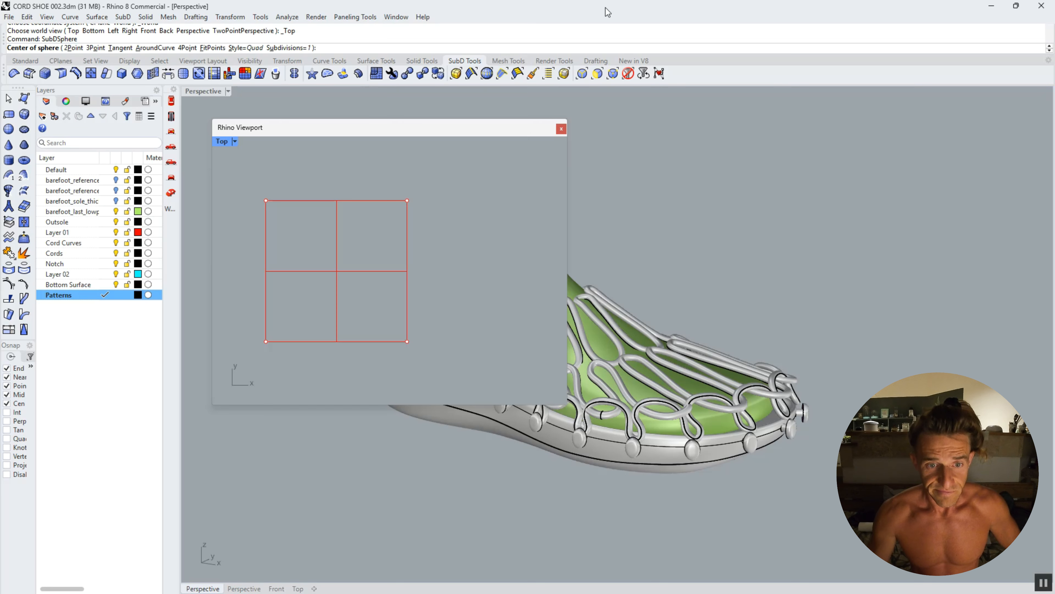
left_click(438, 261)
left_click(438, 286)
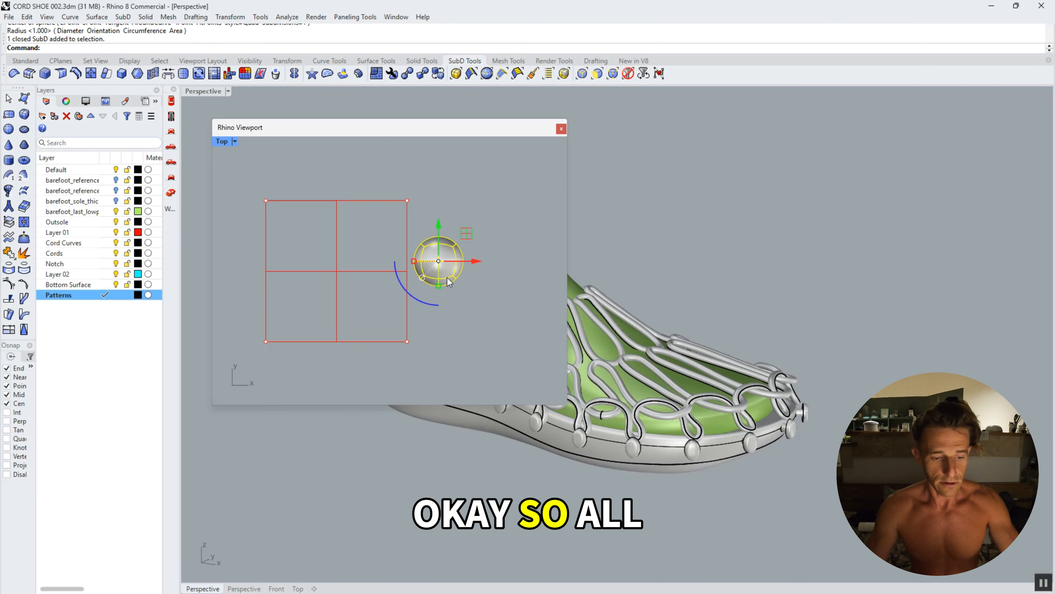
Turn on SubD wires in the Shaded display settings.
left_click(85, 102)
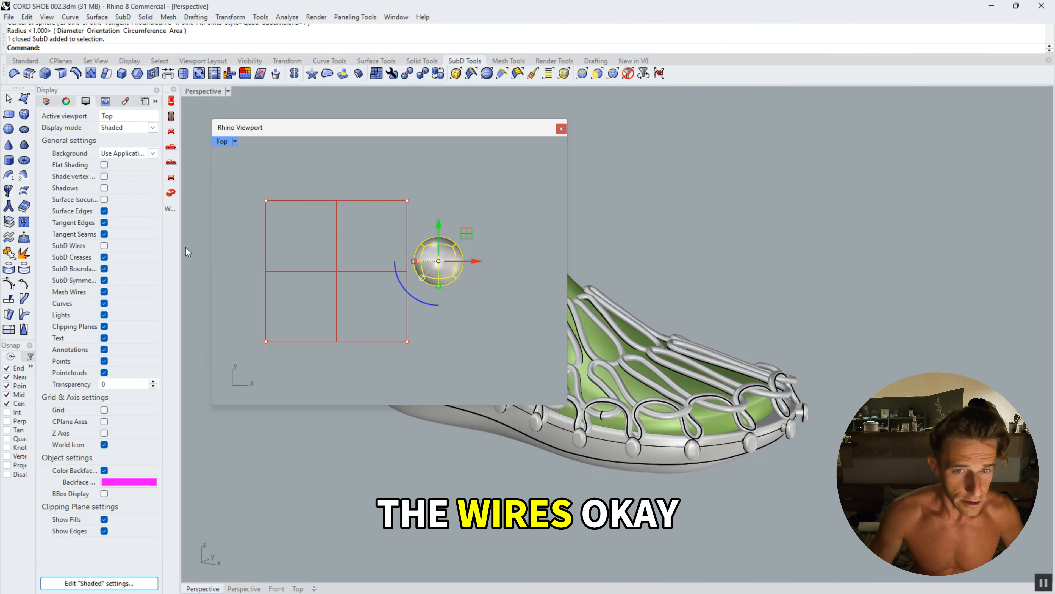
left_click(463, 342)
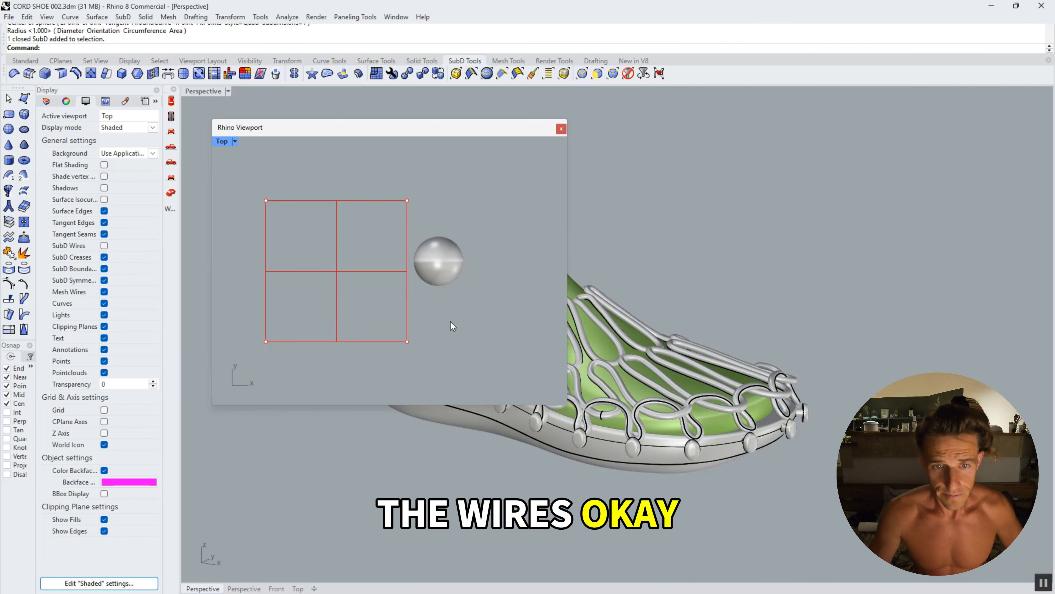
left_click(104, 246)
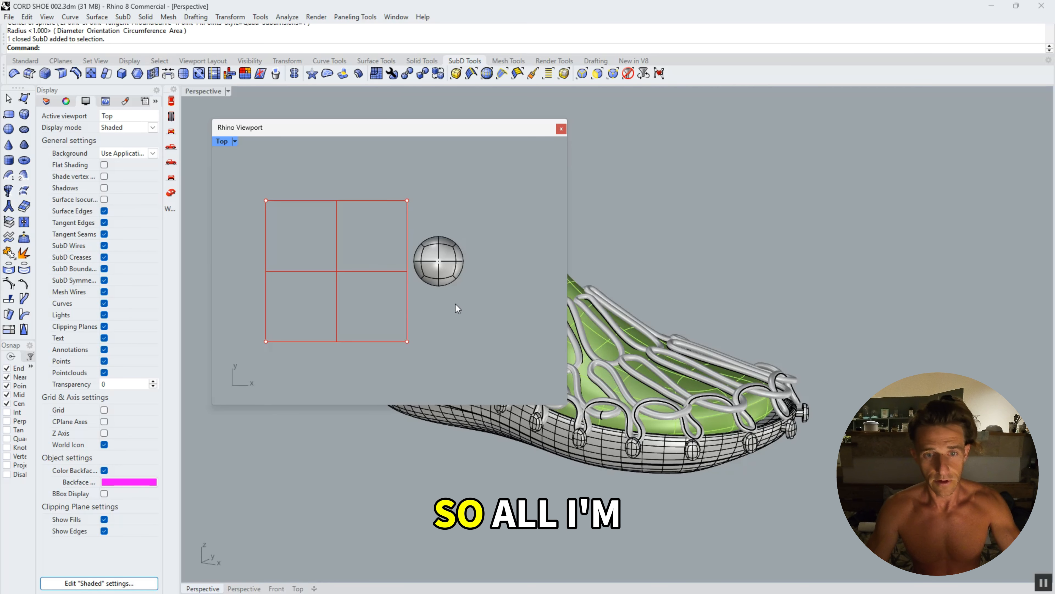
Delete the faces, edges and vertices of the SubD sphere's lower half, keeping the upper dome.
right_click_drag(455, 303, 426, 244, "ctrl+shift")
scroll(441, 335, "up", 5)
right_click_drag(441, 335, 449, 252, "ctrl+shift")
right_click_drag(474, 379, 459, 217)
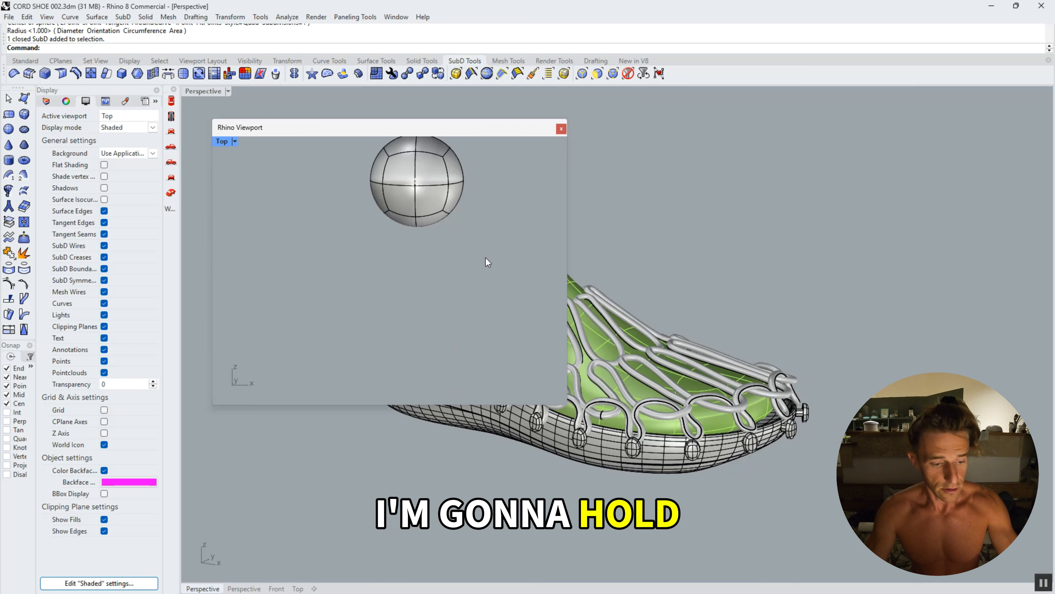
left_click_drag(484, 258, 358, 199, "ctrl+shift")
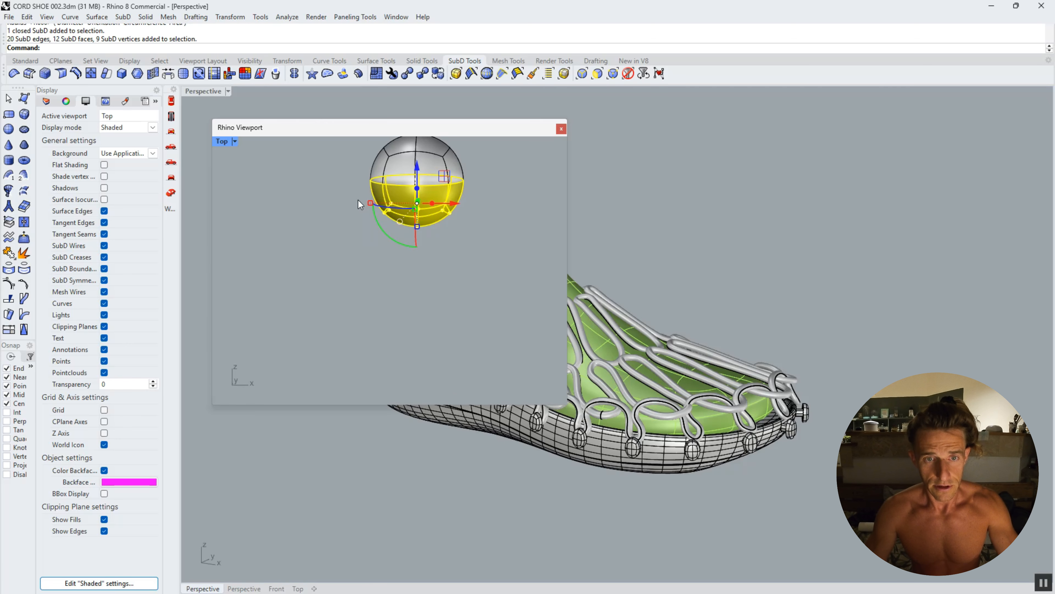
key("Delete")
right_click_drag(417, 227, 358, 193, "ctrl+shift")
scroll(417, 256, "down", 3)
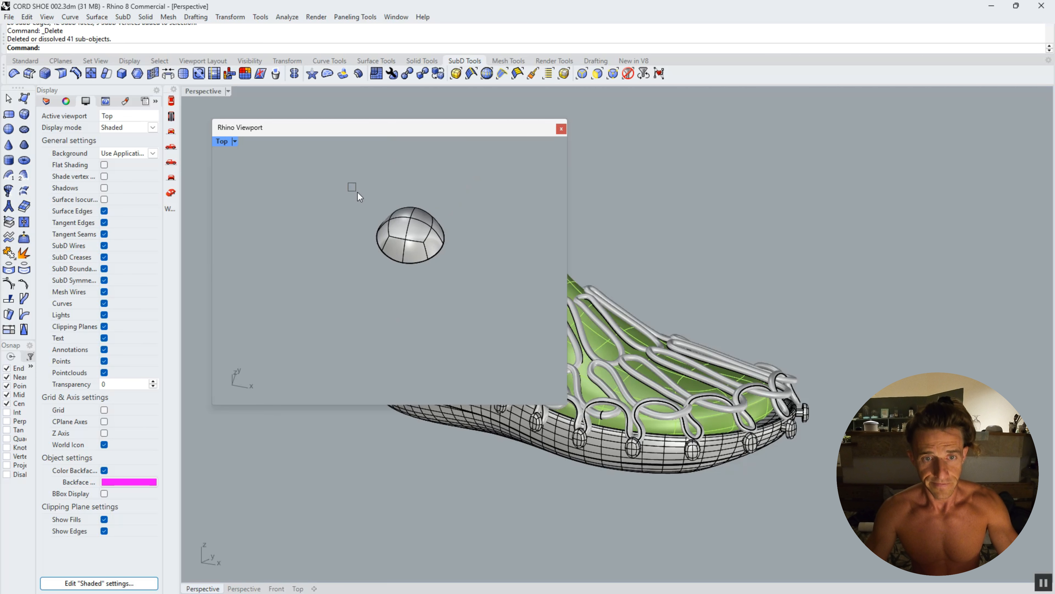
Try to flatten the whole dome by scaling it vertically and by using SetPt with only Set Z aligned to World.
left_click_drag(482, 314, 482, 314)
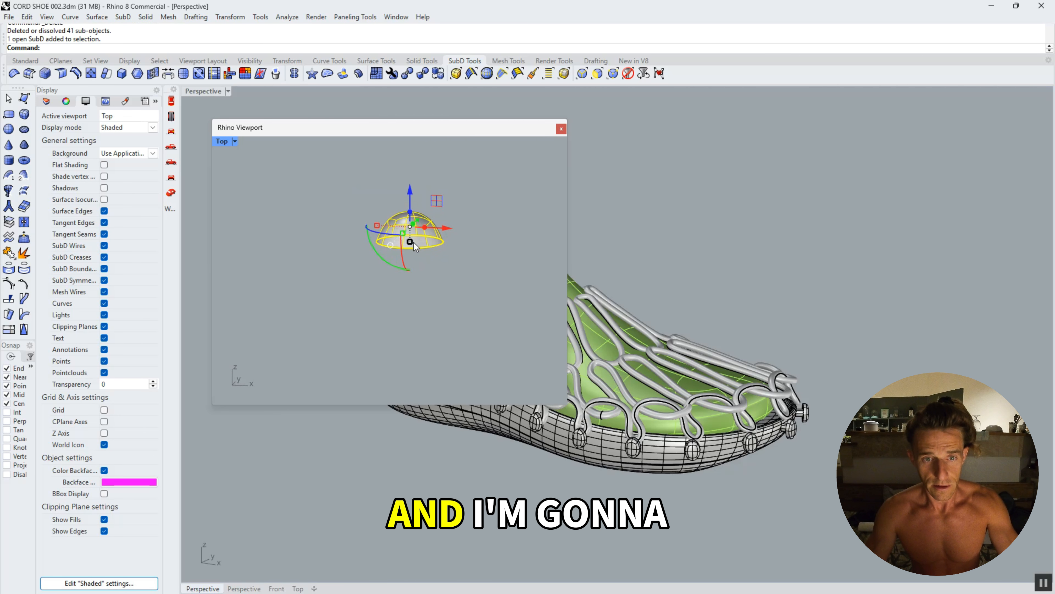
left_click(416, 238)
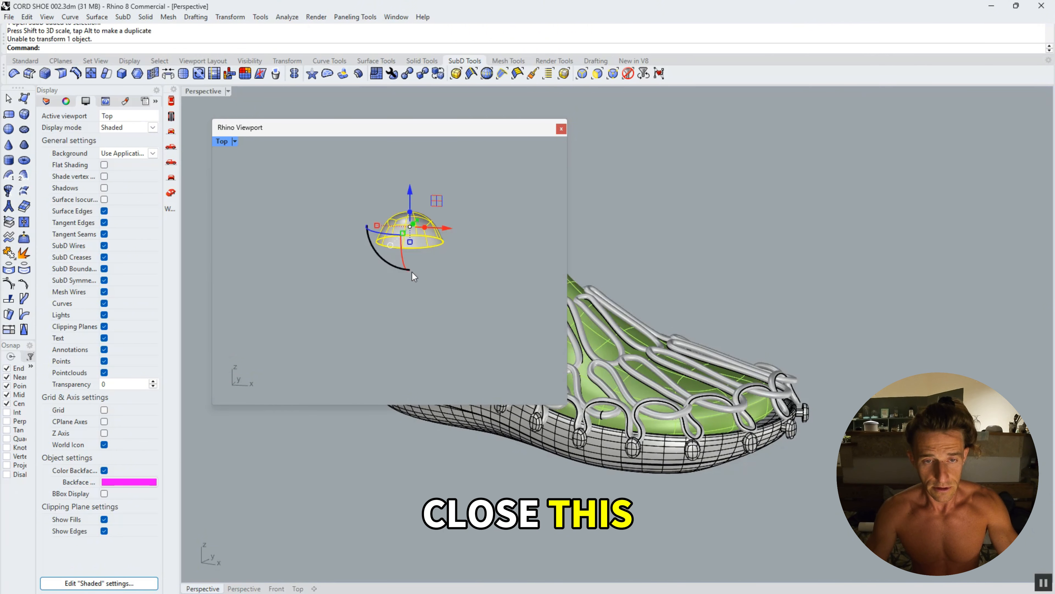
type("S")
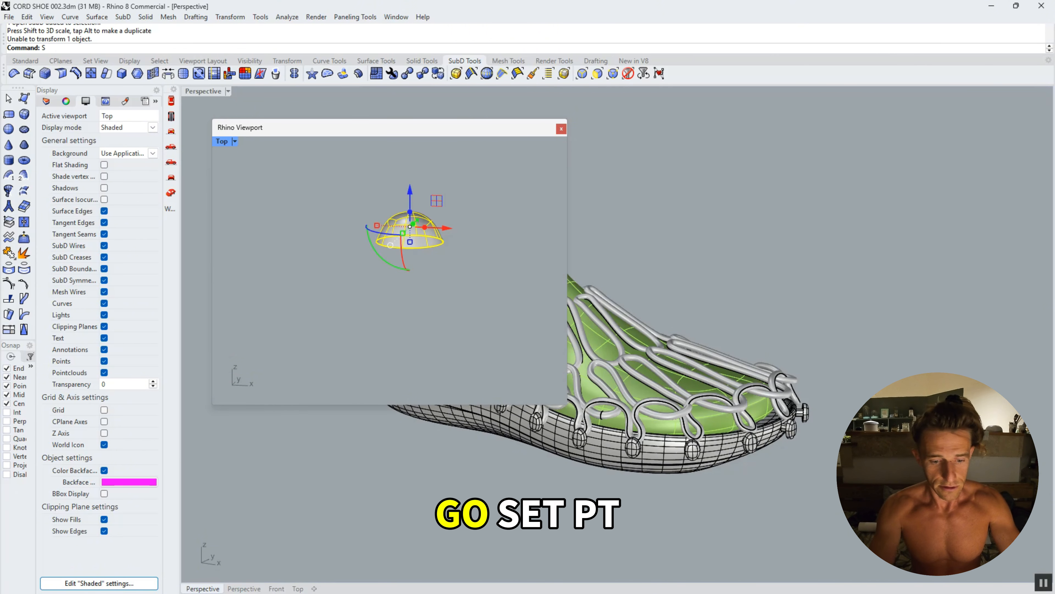
type("etPt")
key("Return")
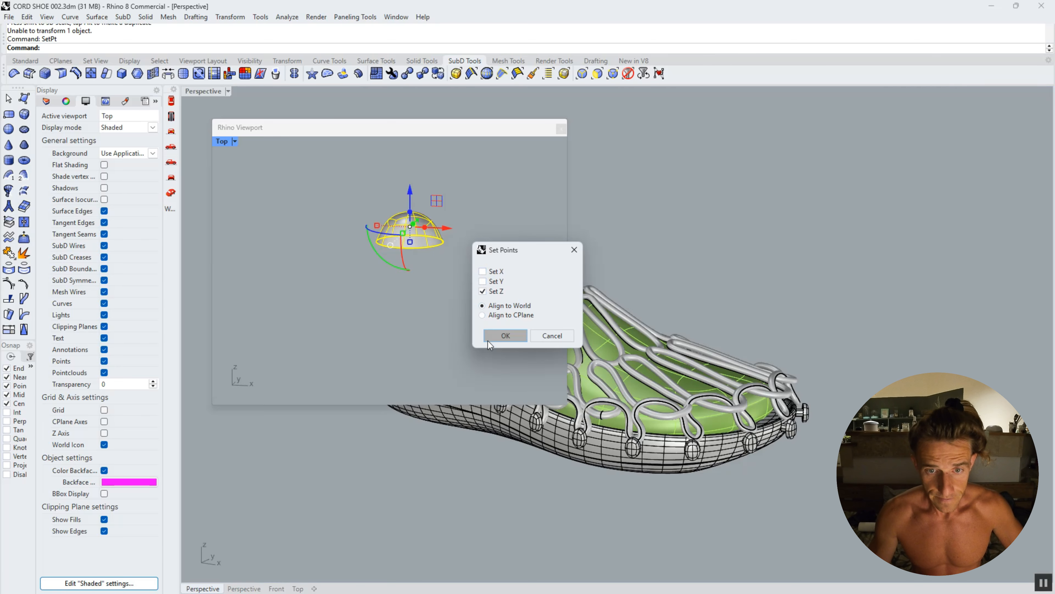
left_click(495, 336)
left_click(455, 256)
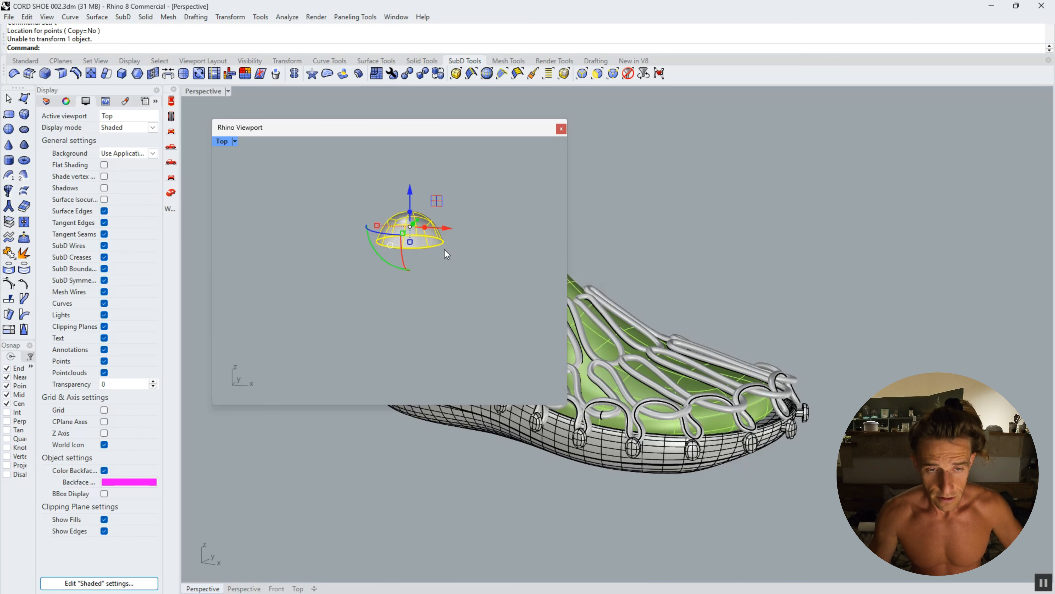
key("Return")
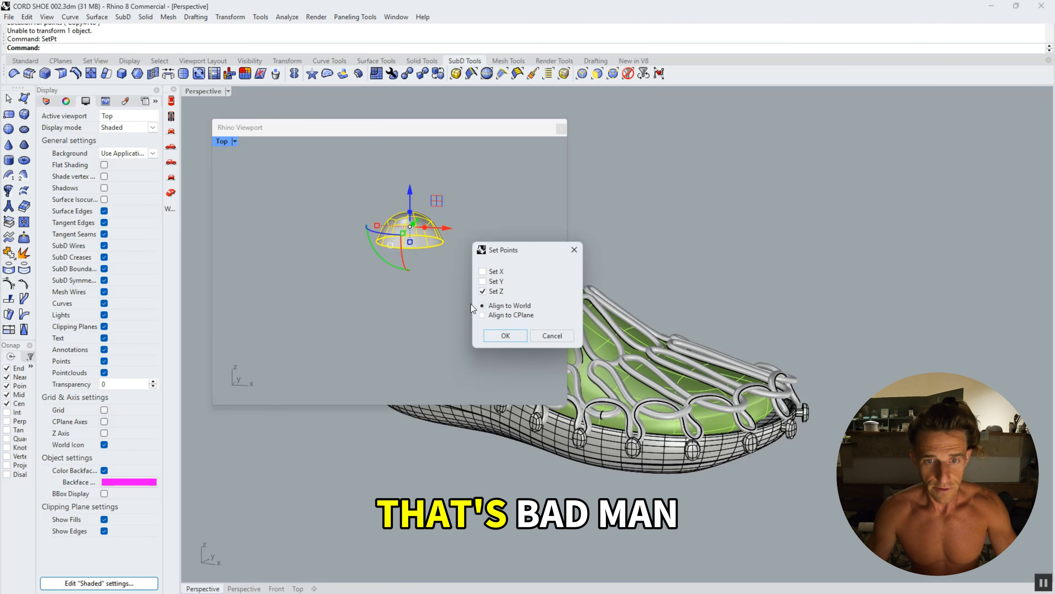
left_click(496, 335)
left_click(436, 249)
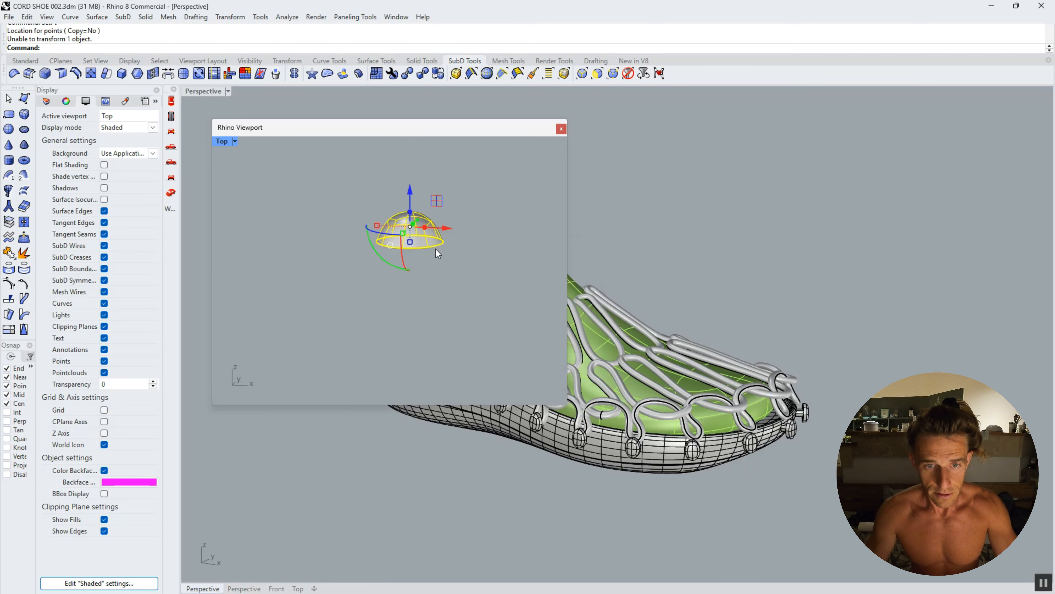
Select all of the dome's sub-objects and scale them vertically to zero to make a flat disc.
right_click_drag(448, 308, 403, 303)
left_click(404, 298)
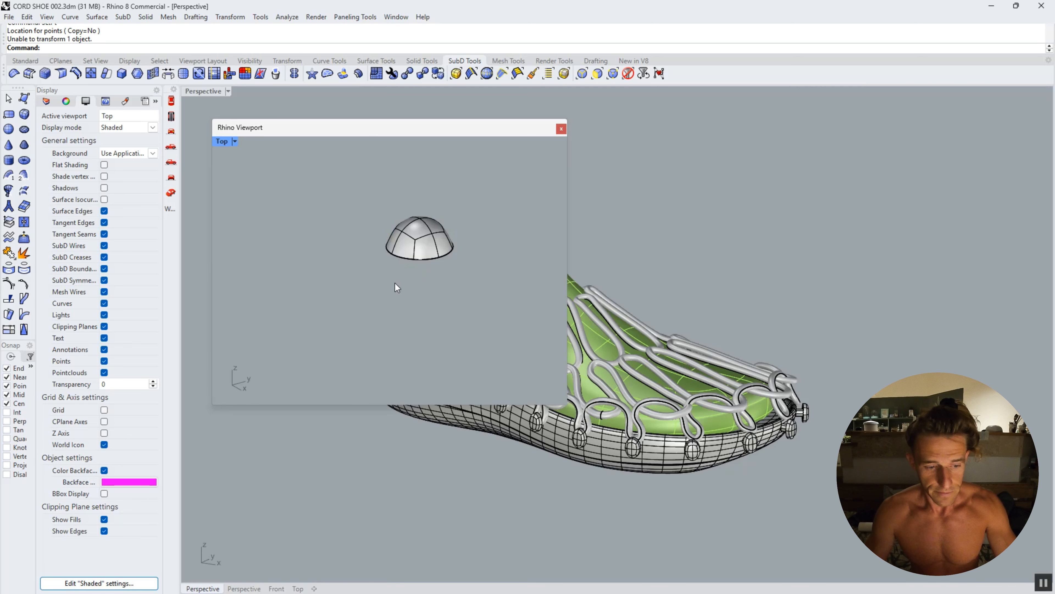
left_click_drag(355, 195, 519, 320)
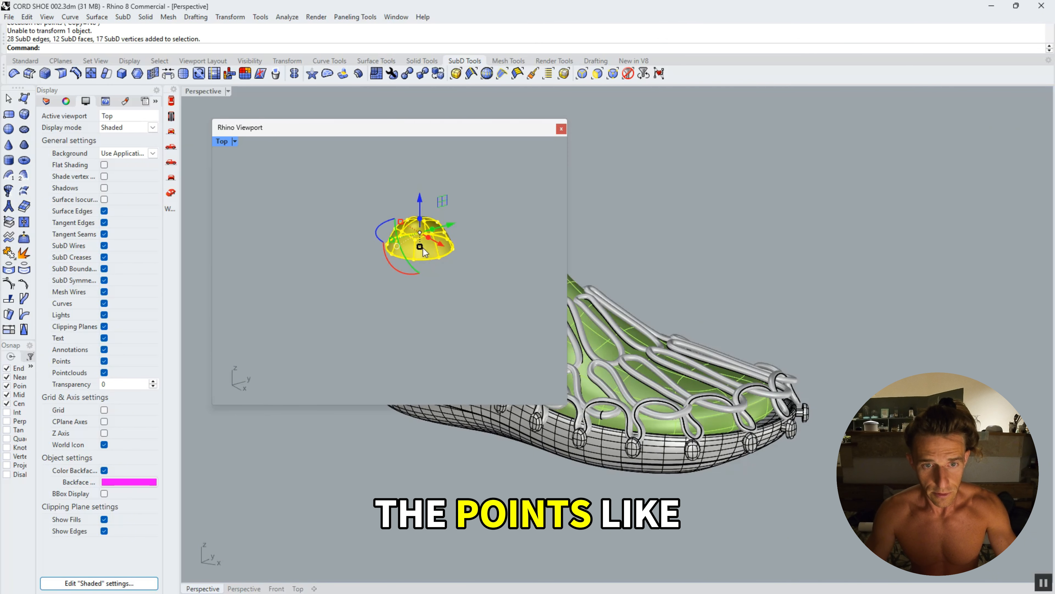
mouse_move(428, 248)
left_mouse_down()
mouse_move(427, 215)
mouse_move(423, 239)
left_mouse_up()
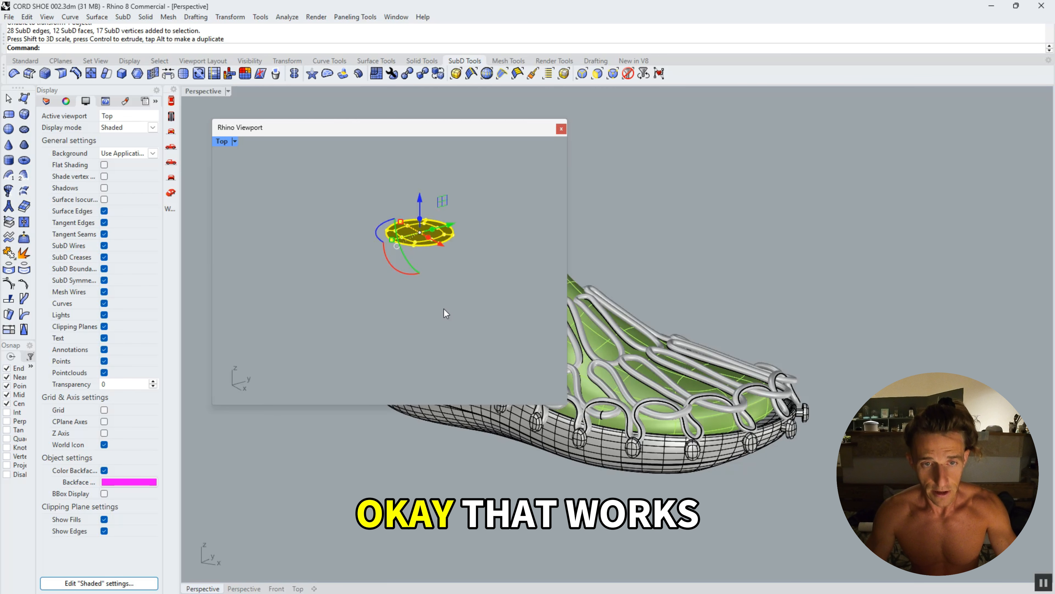
left_click(446, 307)
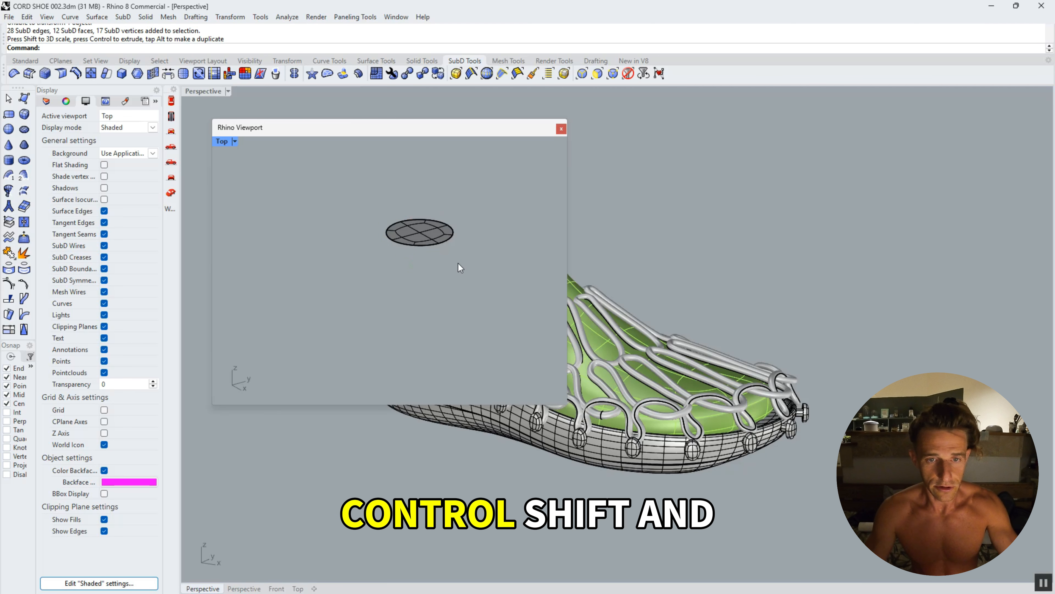
Examine the flattened disc by toggling the SubD display between flat and smooth, ending on smooth.
right_click_drag(458, 264, 441, 326)
left_click(431, 242)
scroll(438, 268, "up", 6)
left_click(437, 301)
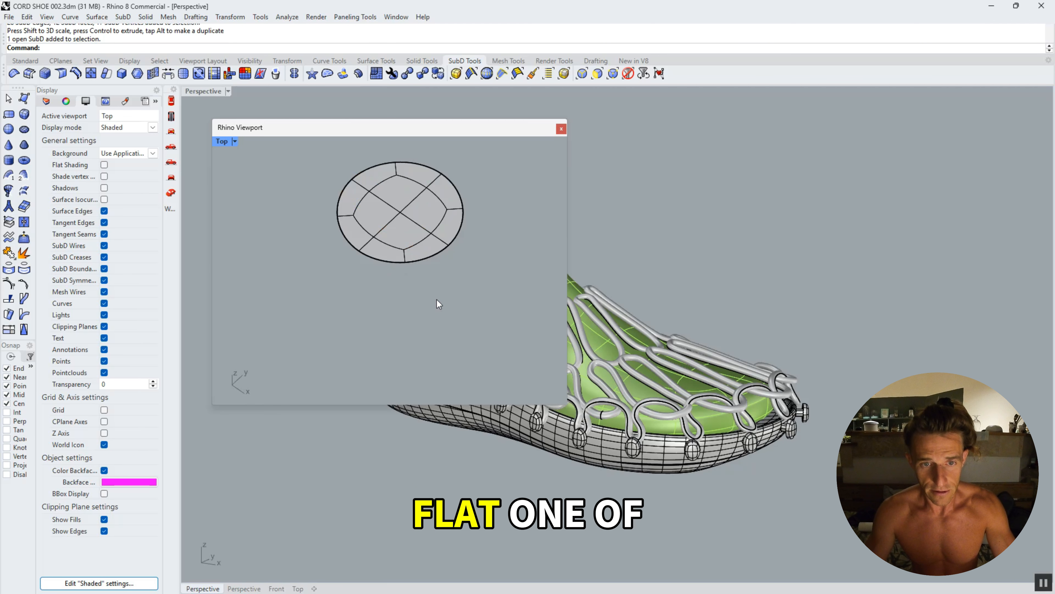
scroll(438, 310, "down", 3)
key("Tab")
key("Tab")
key("Tab")
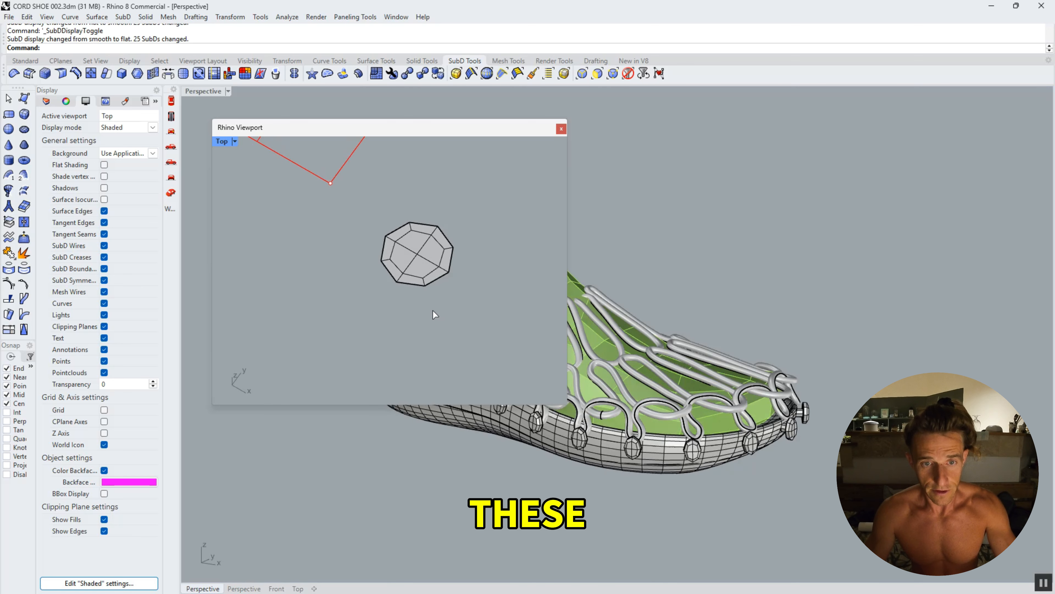
key("Tab")
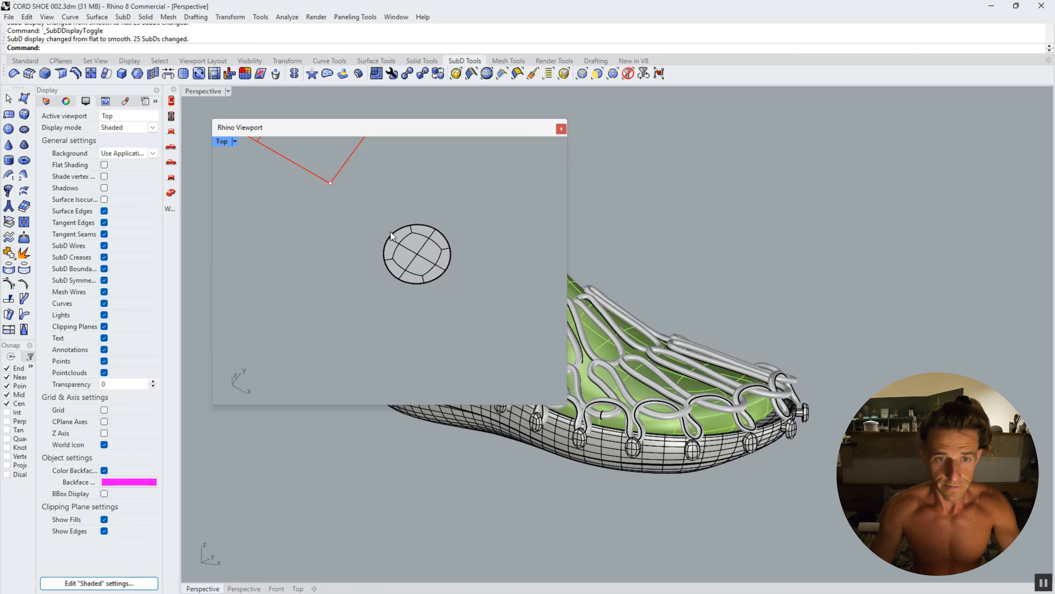
Enable the Vertex object snap and move the disc from its centre vertex to the centre of the red square.
right_click_drag(361, 258, 372, 228)
left_click(424, 251)
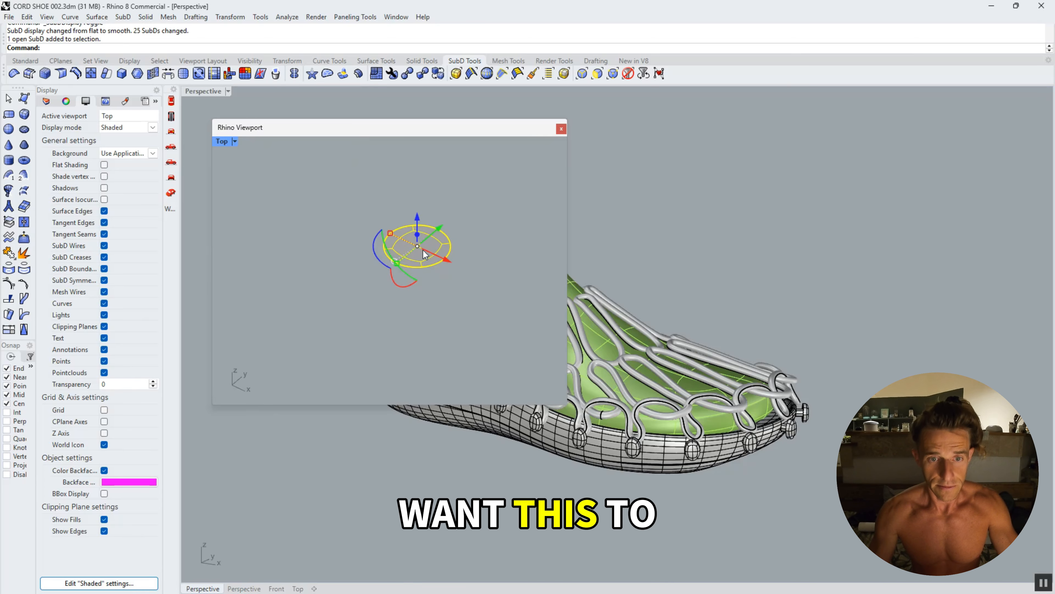
type("m")
key("Return")
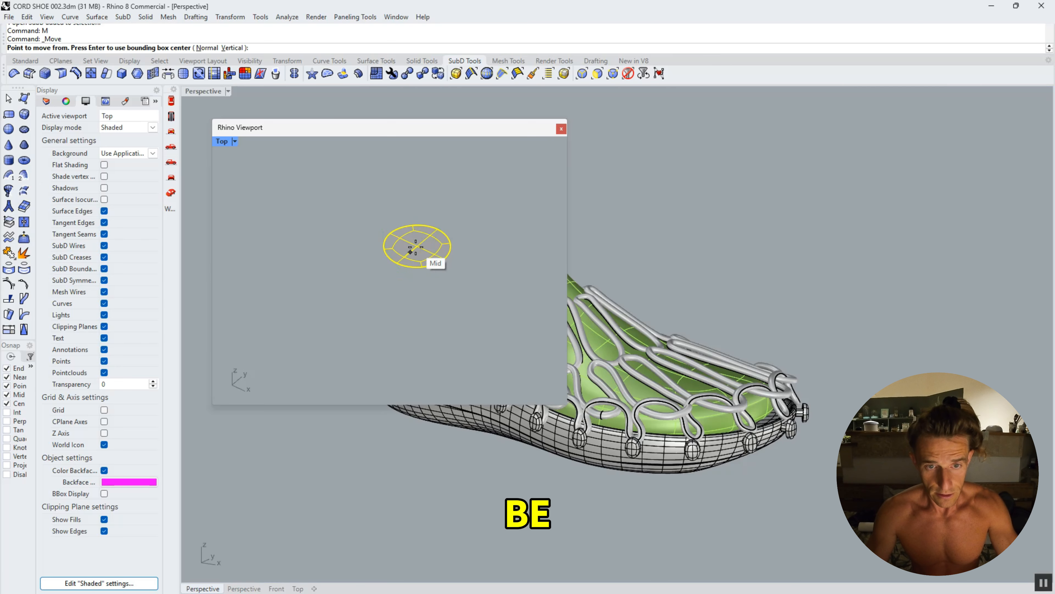
left_click(7, 456)
left_click(422, 246)
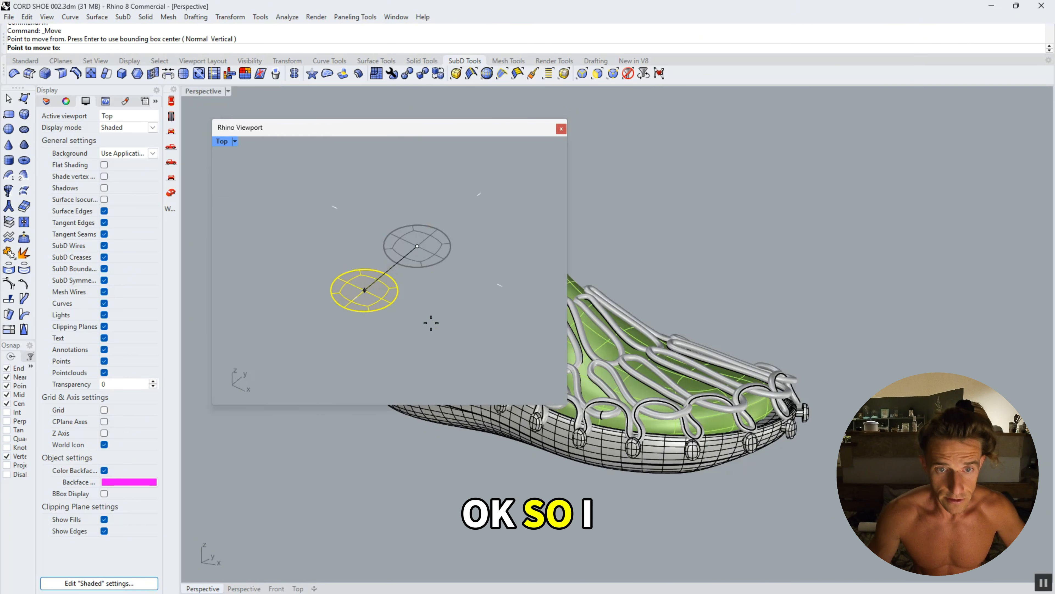
scroll(432, 309, "down", 13)
scroll(405, 245, "up", 6)
left_click(406, 246)
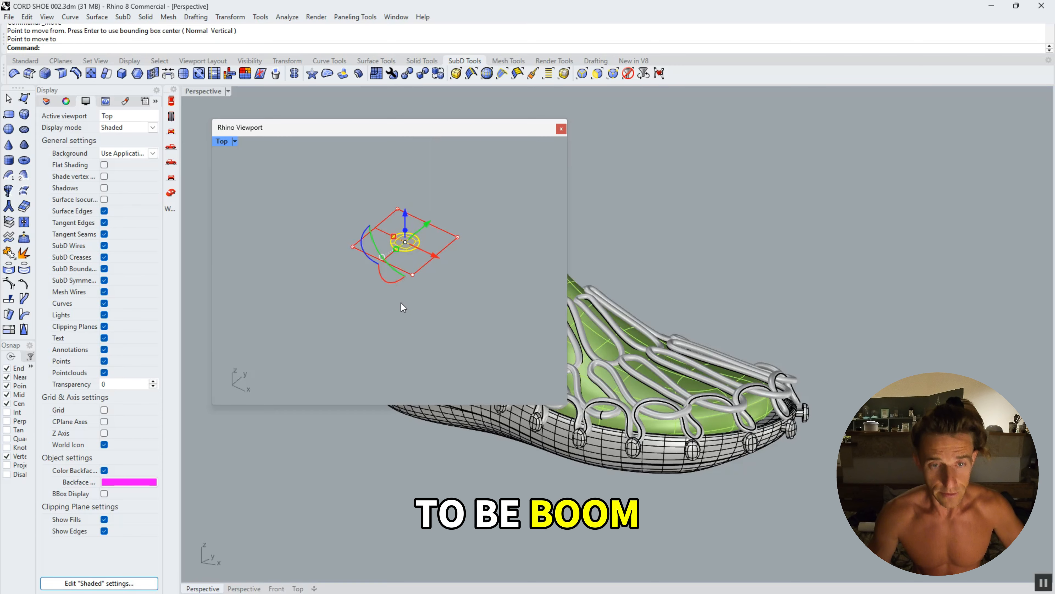
Return the floating viewport to the world Top view for a close look at the centred disc.
key("ctrl+F1")
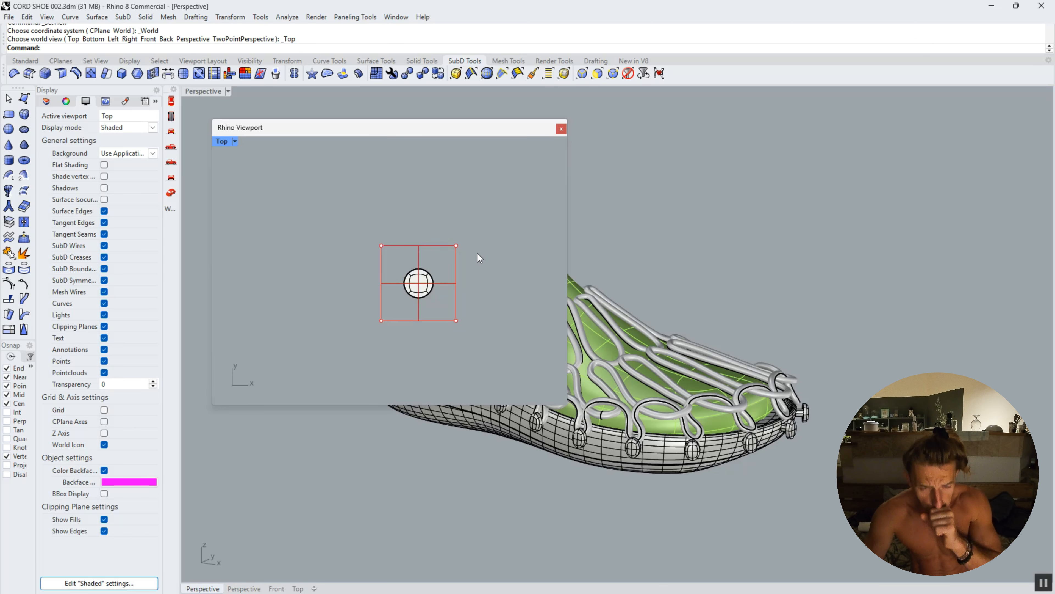
scroll(425, 299, "up", 5)
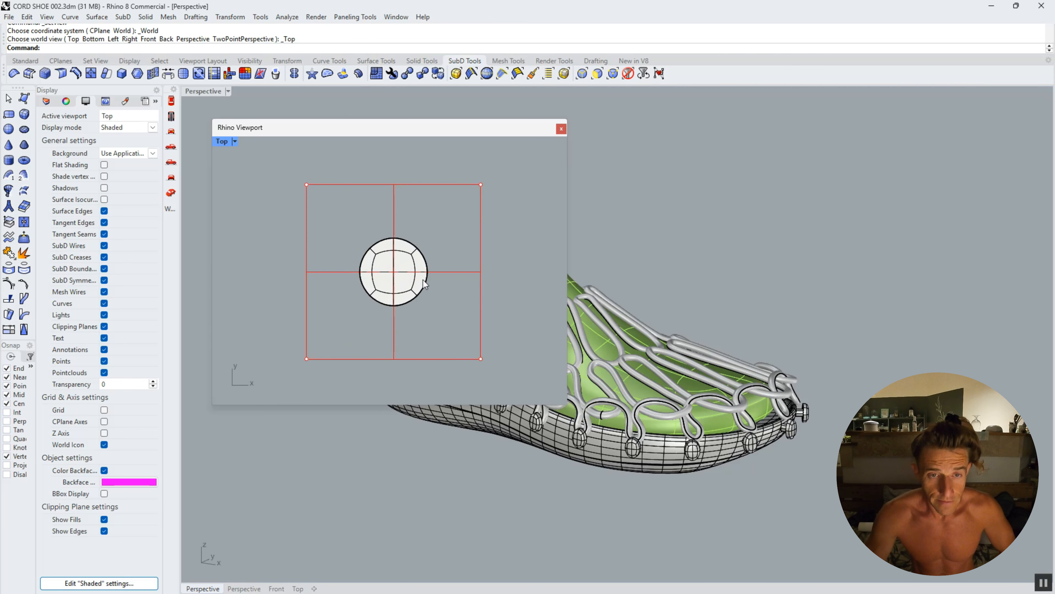
scroll(423, 280, "up", 4)
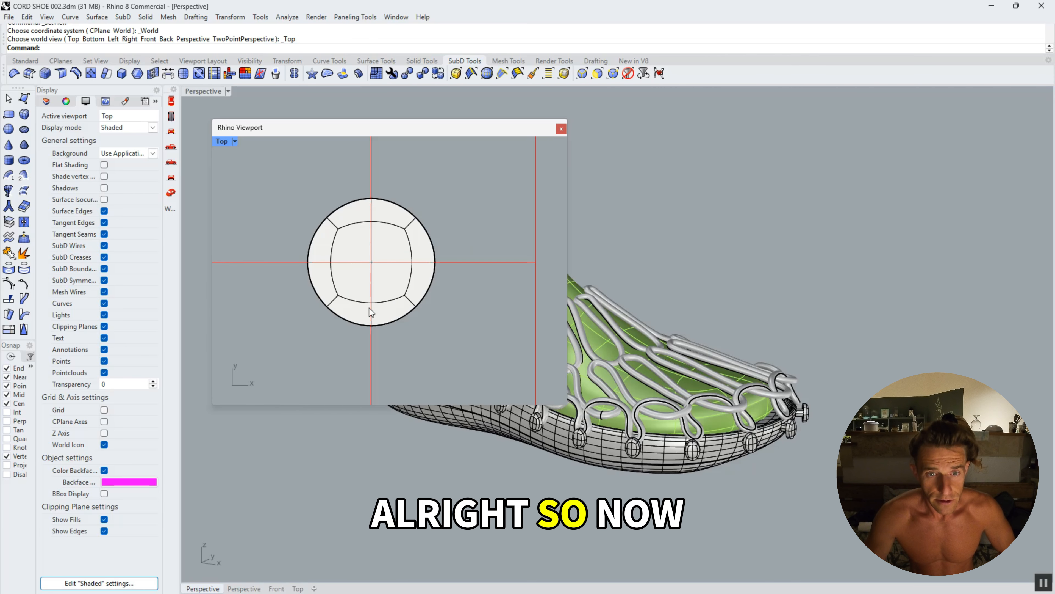
left_click(317, 296)
left_click_drag(313, 268, 292, 274)
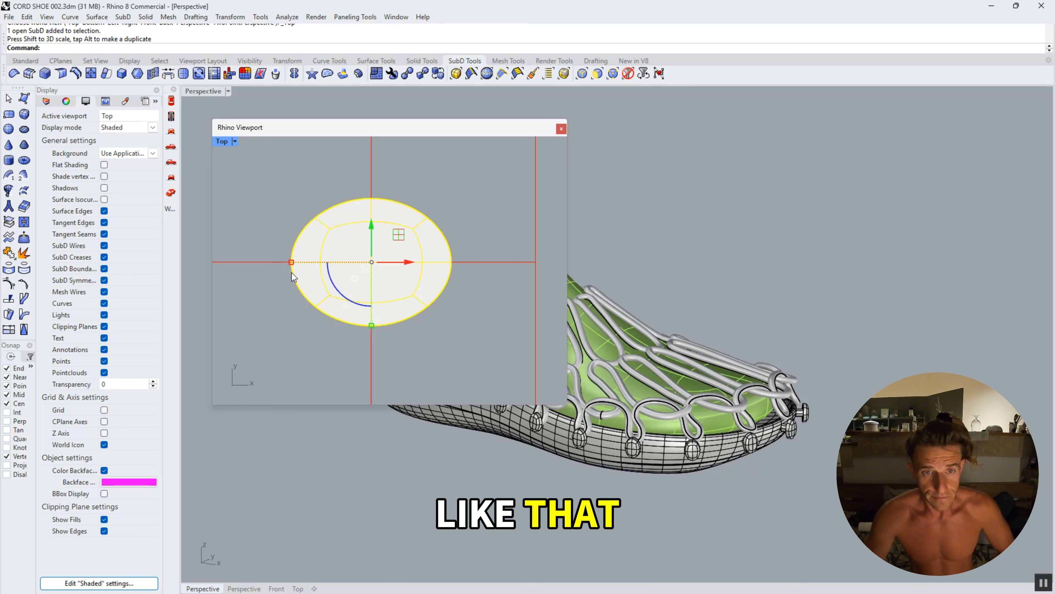
key("ctrl+z")
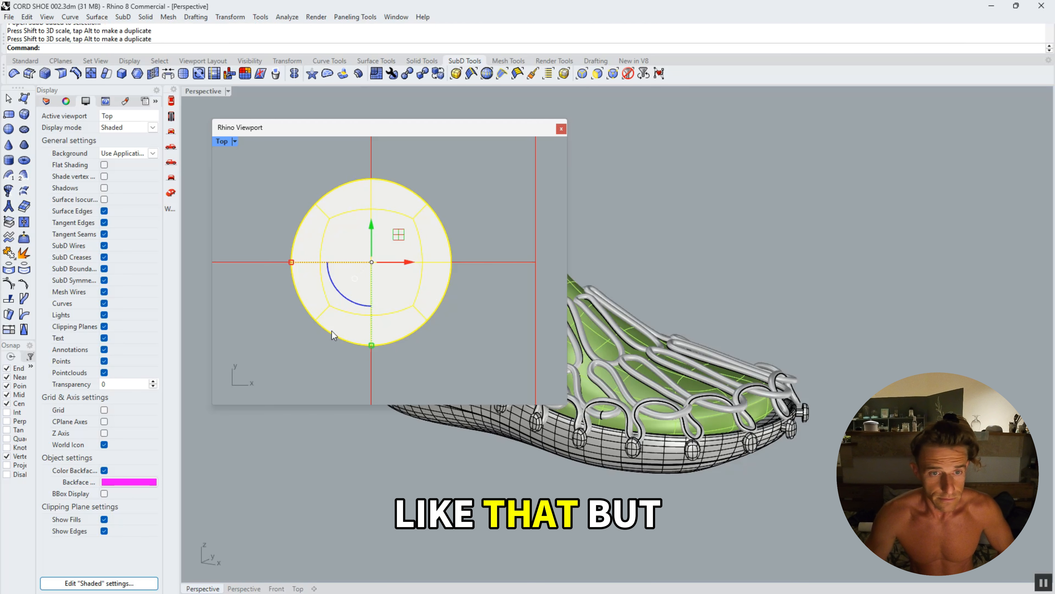
key("ctrl+z")
left_click(444, 311)
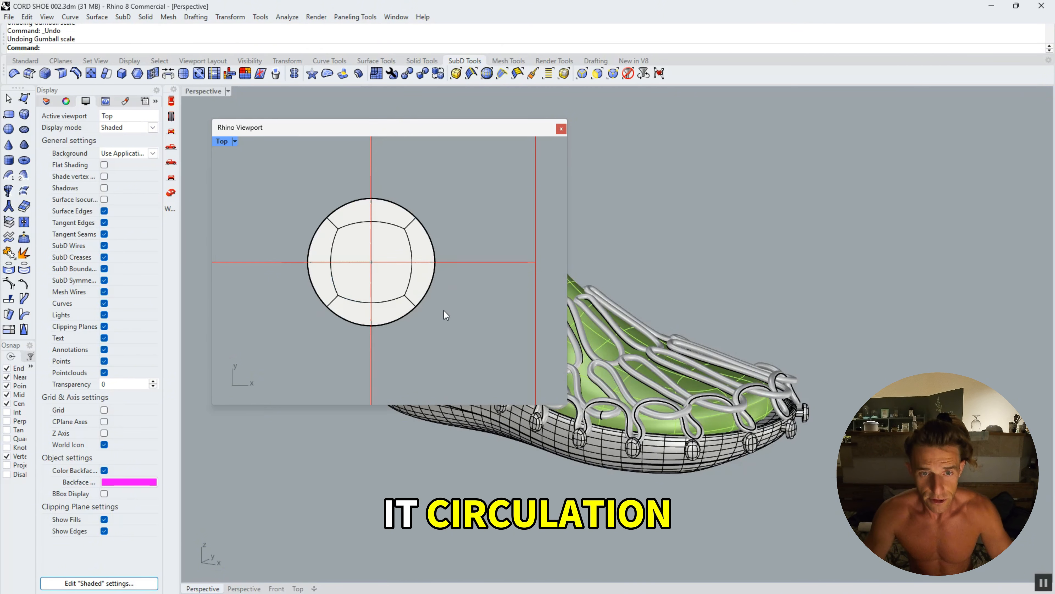
Scale the centred disc up equally in X and Y until it spans a little over half the square's width.
scroll(343, 258, "down", 5)
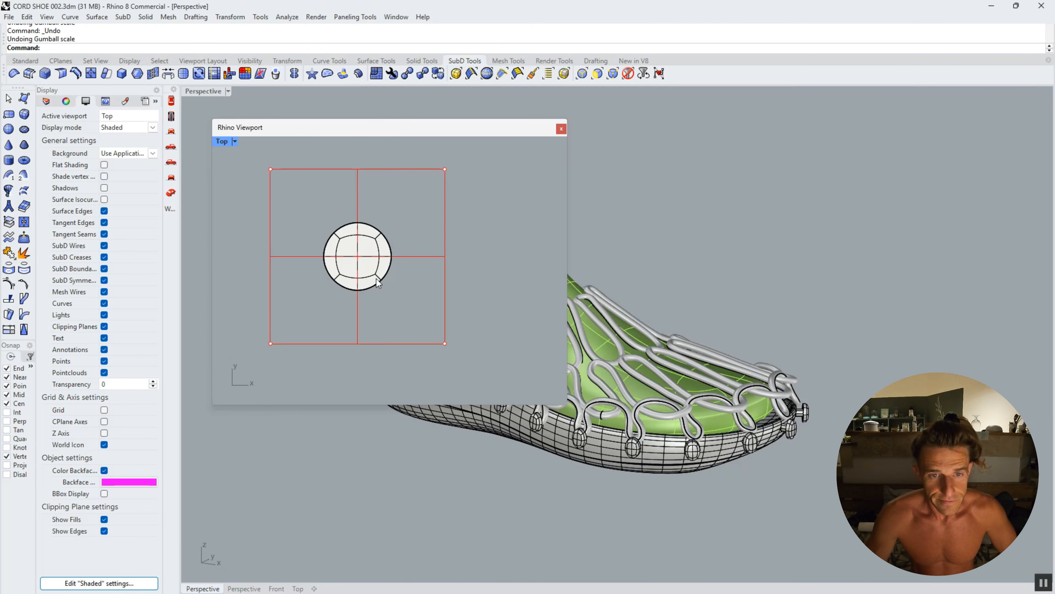
left_click(349, 270)
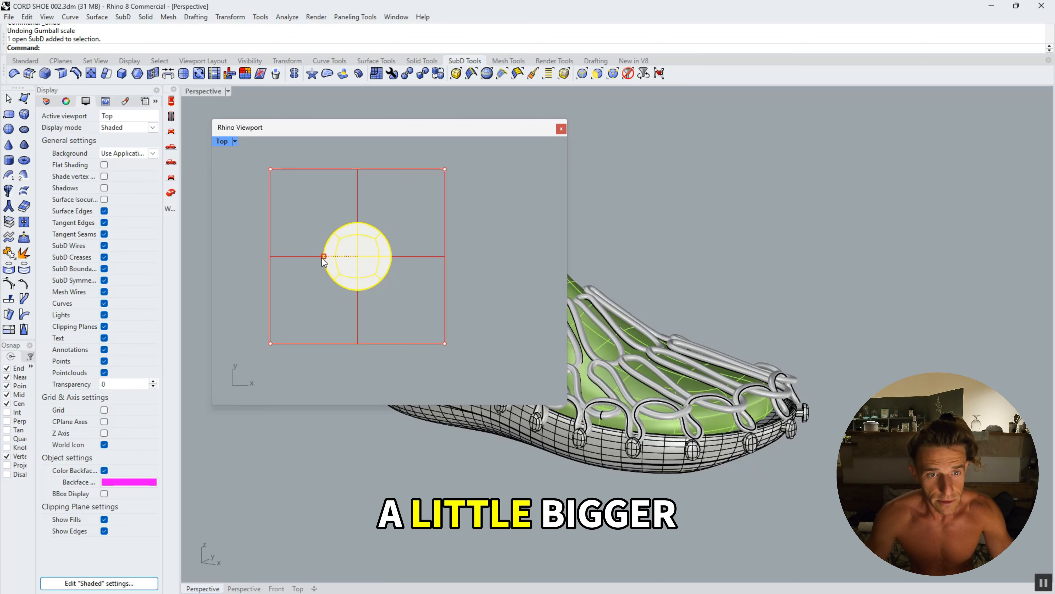
left_click_drag(323, 256, 307, 257)
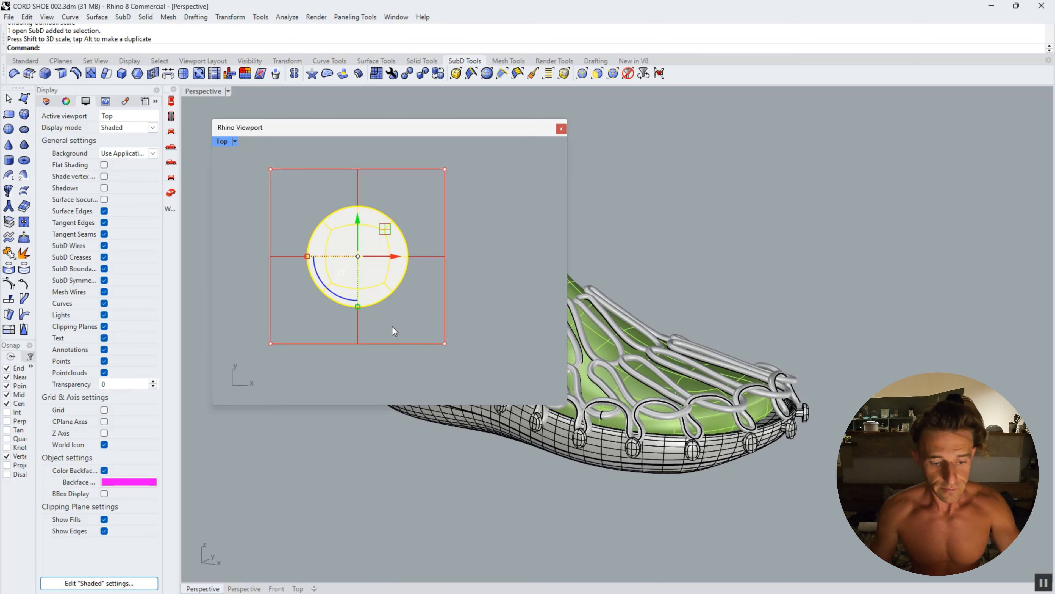
Copy the disc from its centre point onto each of the square's four corners.
type("Copy")
key("Return")
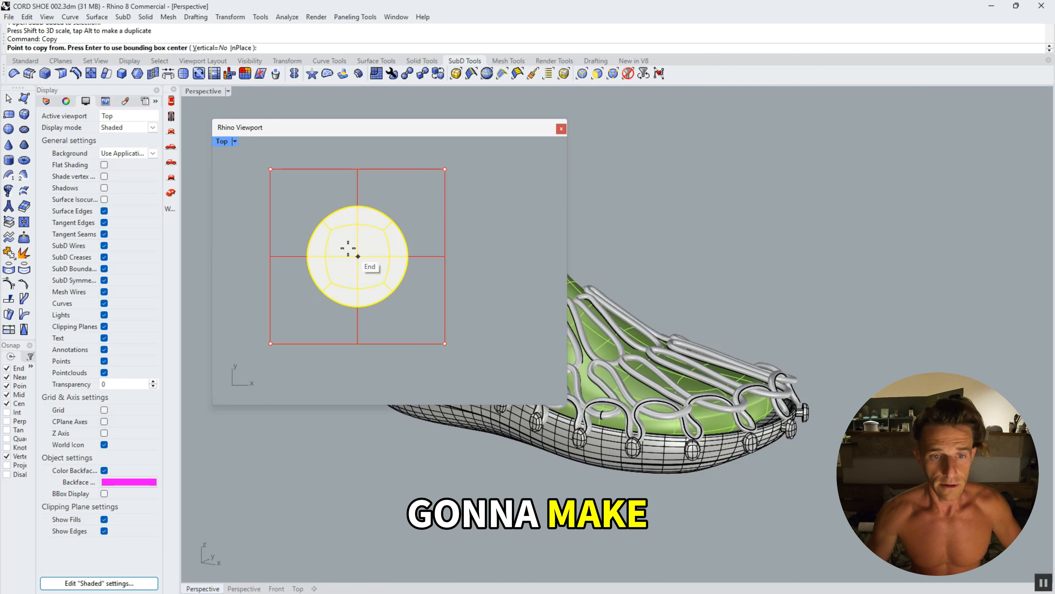
left_click(358, 256)
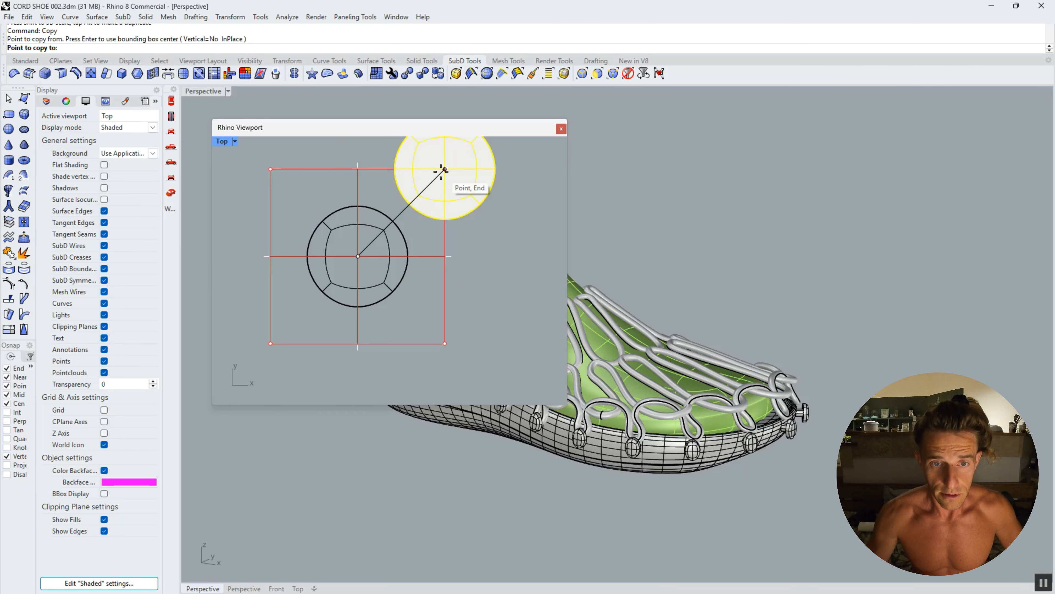
left_click(444, 170)
left_click(444, 343)
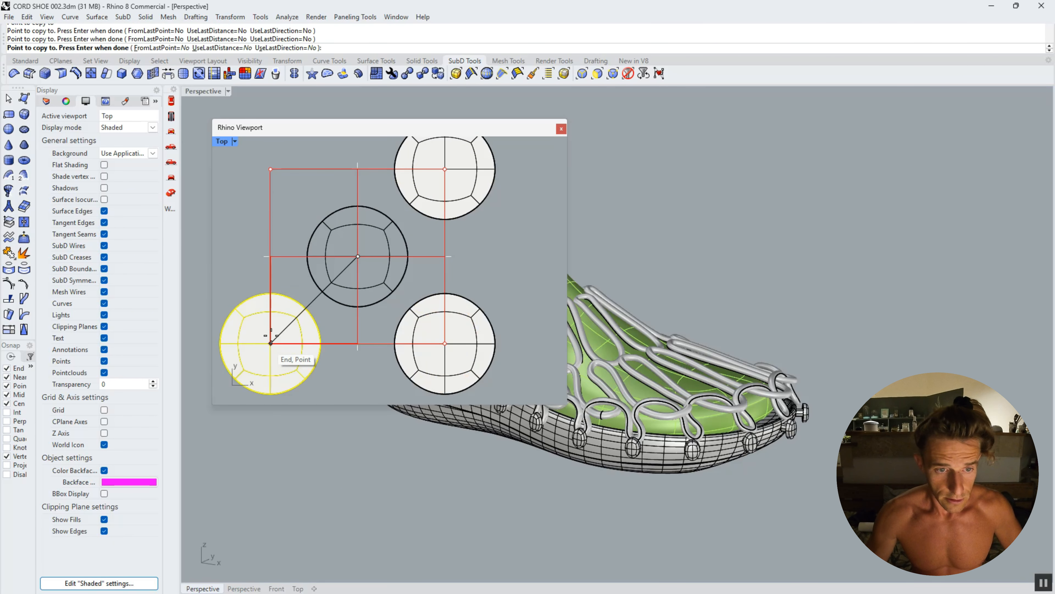
left_click(270, 343)
left_click(271, 170)
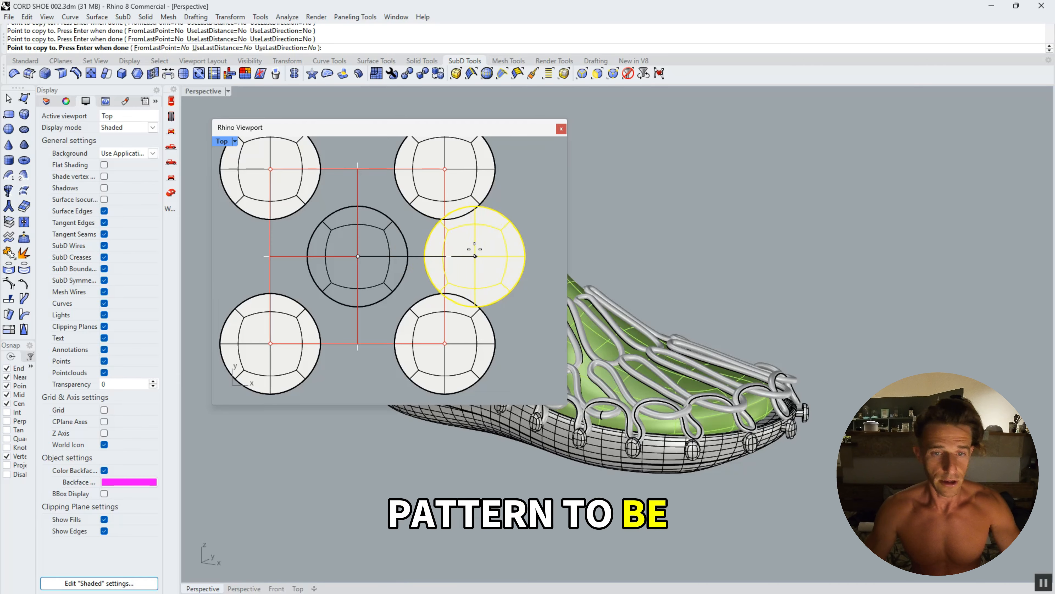
key("Return")
Delete the sub-objects of the two lower corner discs outside the square, leaving only their inner quarters.
scroll(474, 249, "down", 4)
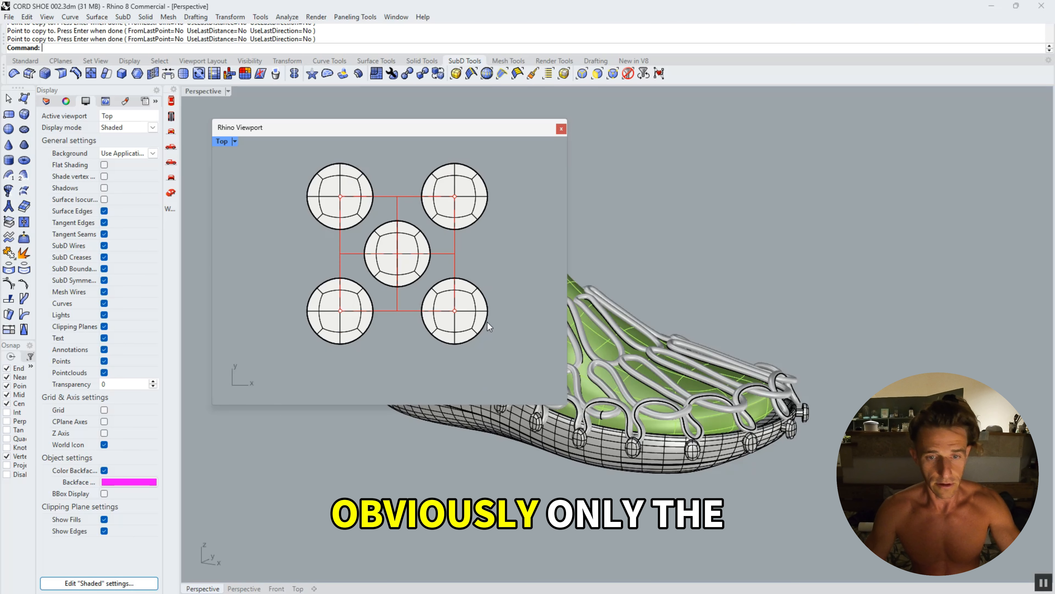
scroll(488, 322, "up", 2)
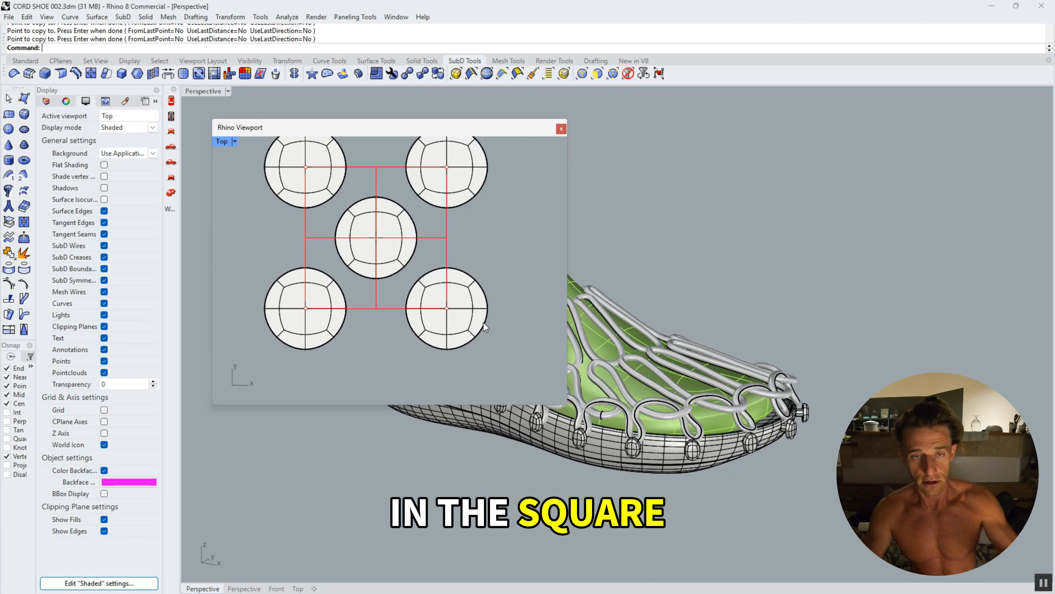
left_click_drag(507, 370, 490, 348)
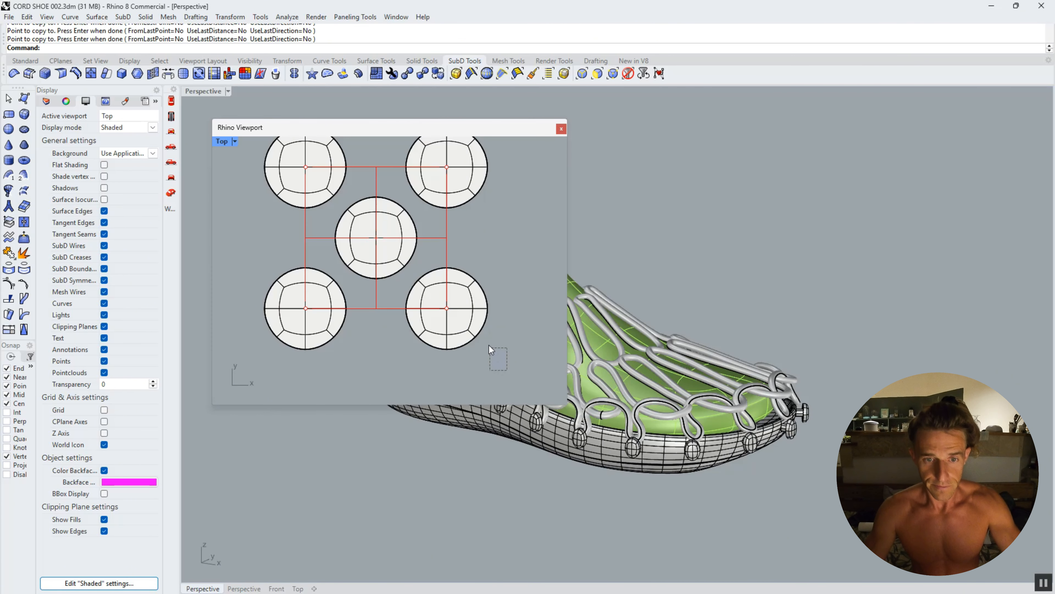
left_click_drag(465, 263, 466, 265)
key("Delete")
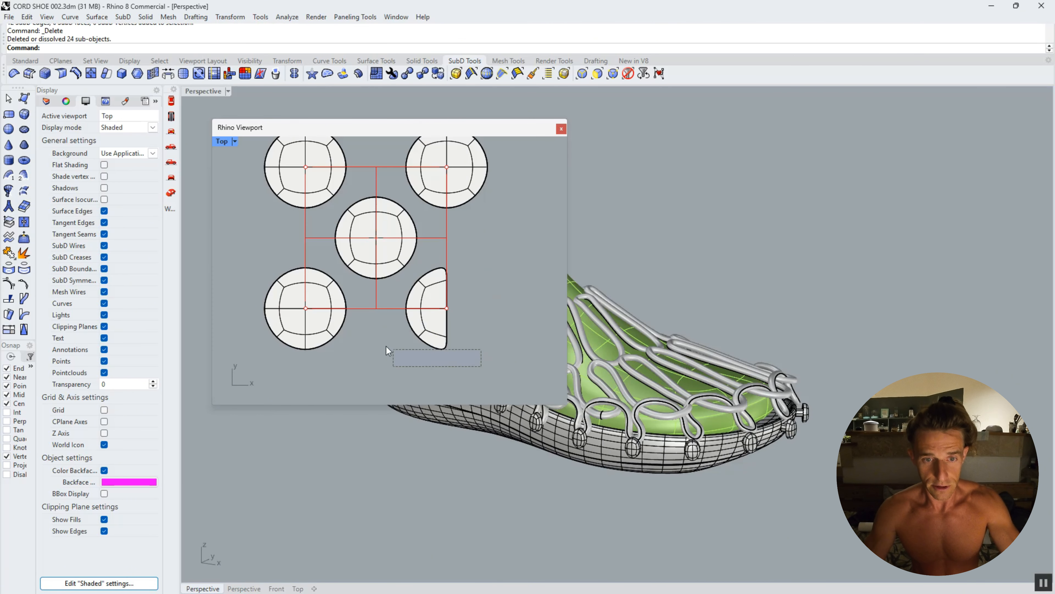
left_click_drag(386, 350, 383, 337)
key("Delete")
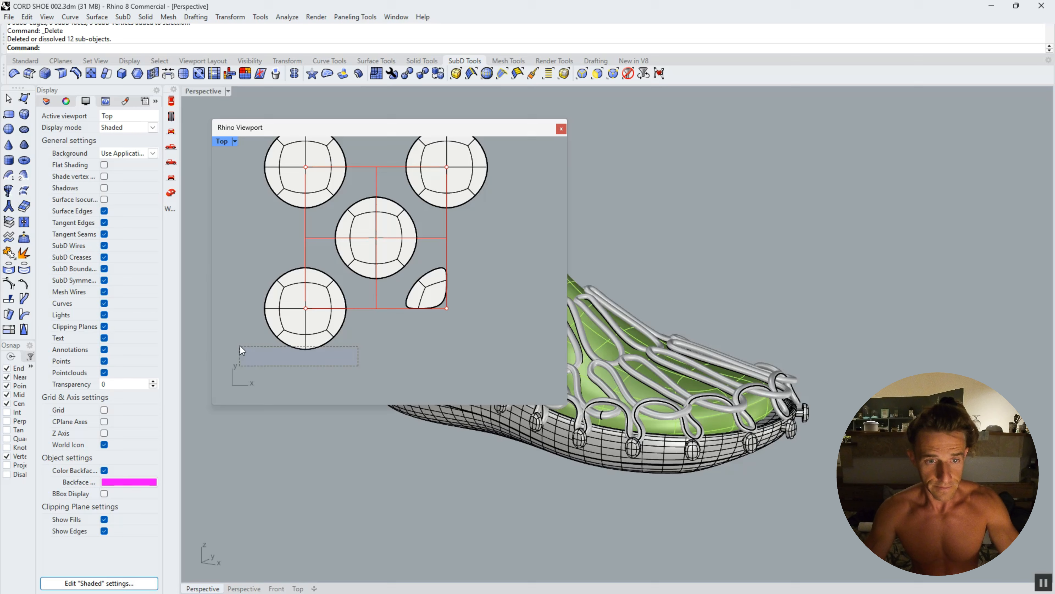
left_click_drag(239, 346, 233, 255)
key("Delete")
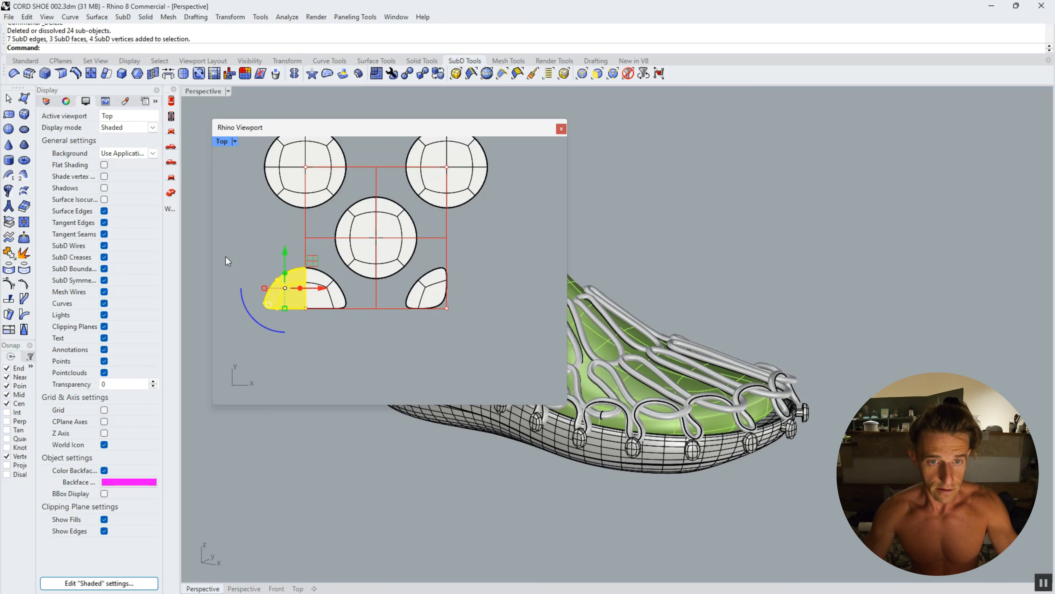
key("Delete")
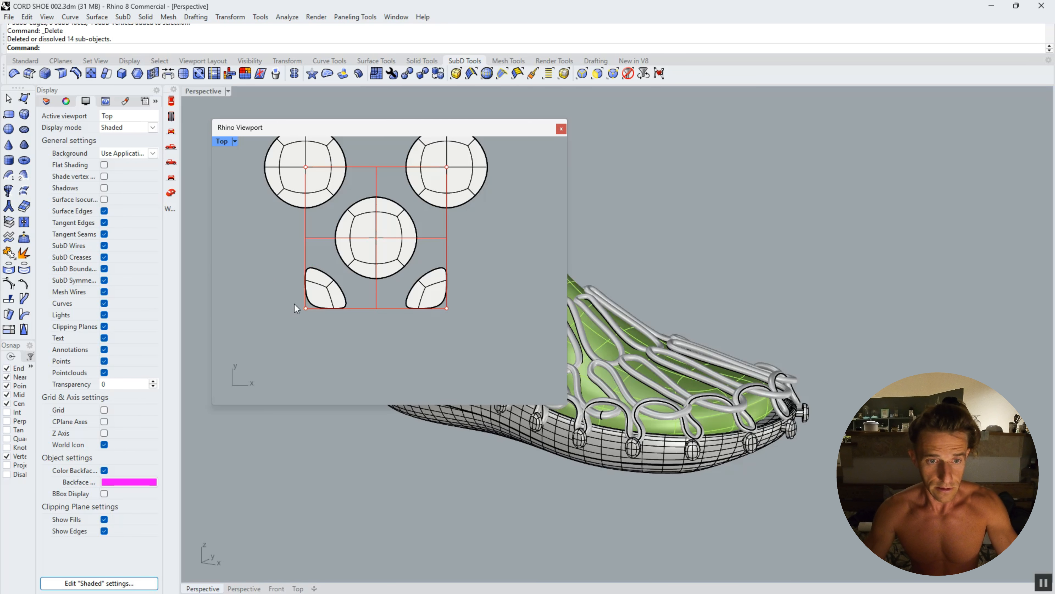
Compare the trimmed corner pieces in flat and smooth SubD display, ending on flat.
key("Tab")
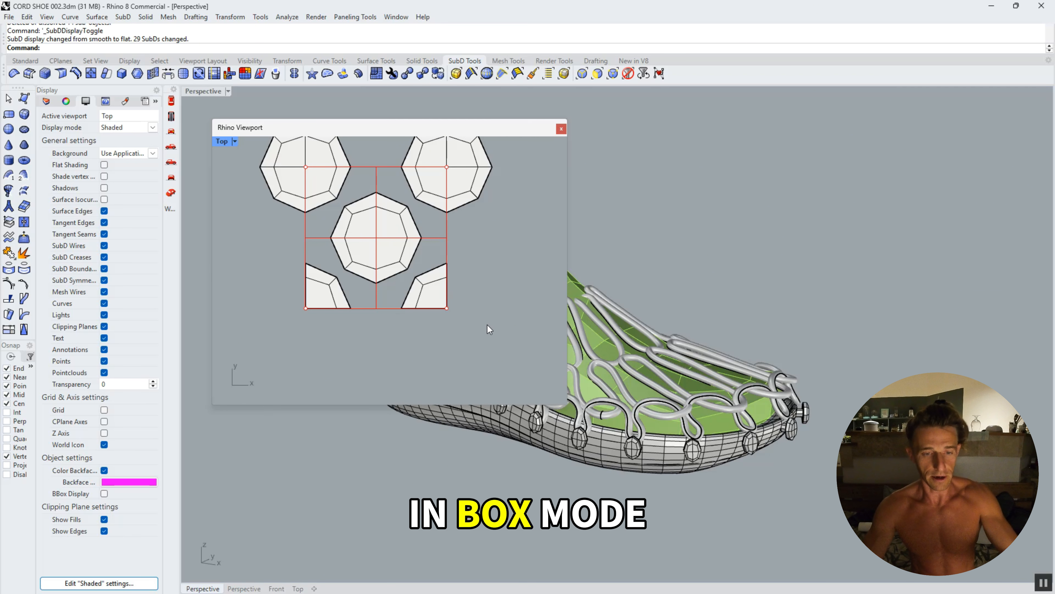
right_click_drag(490, 322, 504, 375)
key("Tab")
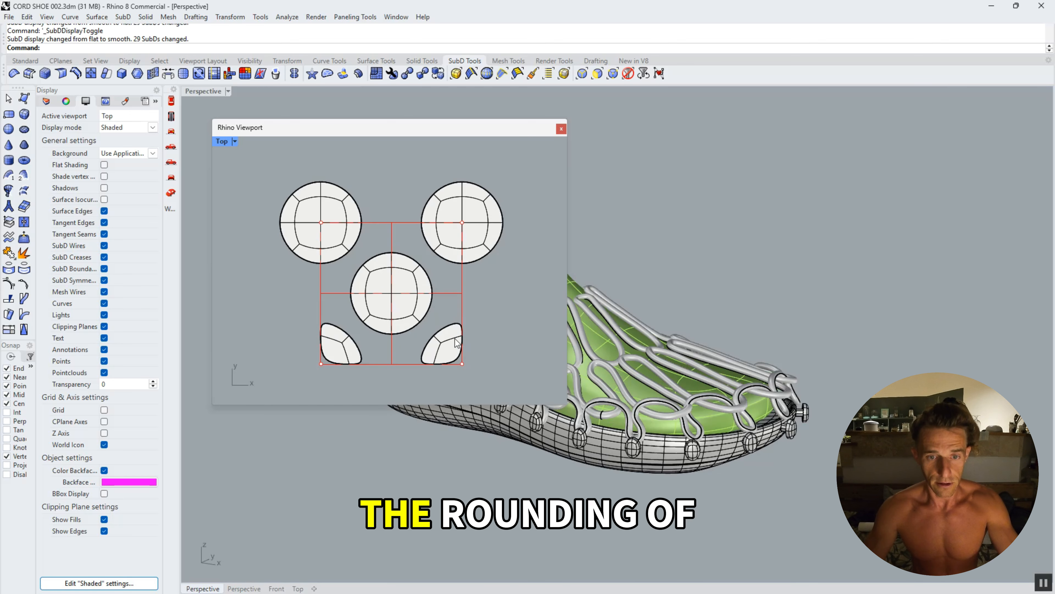
key("Tab")
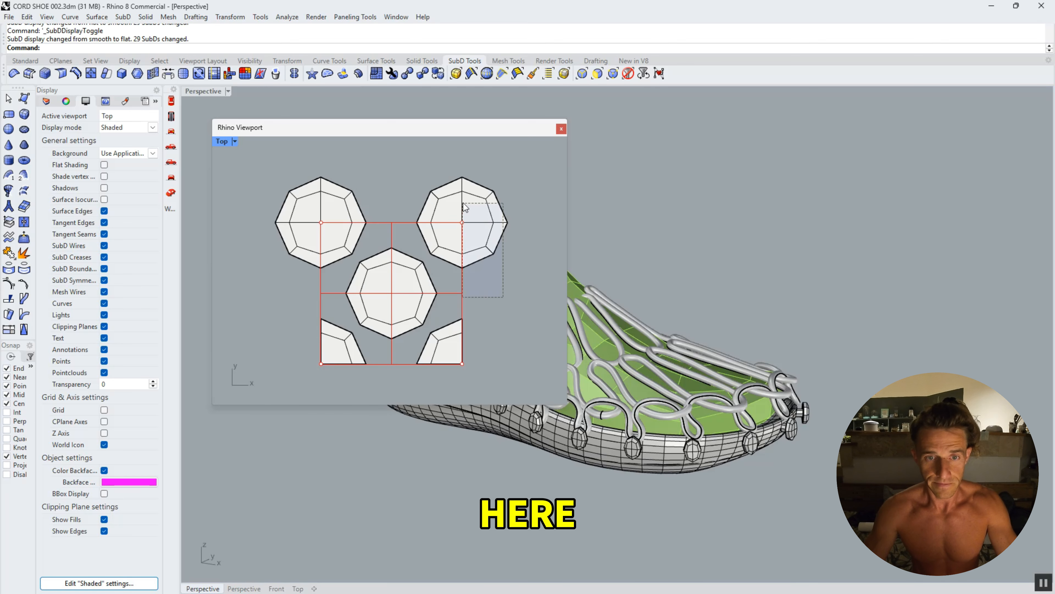
Delete the sub-objects of the two upper corner discs outside the square, leaving only their inner quarters.
left_click_drag(464, 206, 465, 205)
key("Delete")
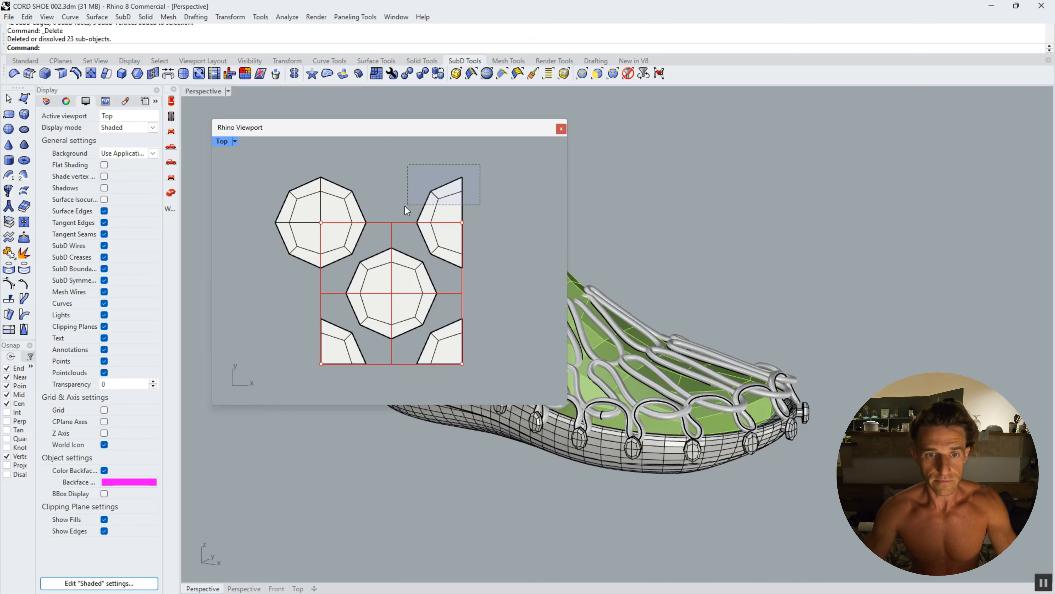
left_click_drag(289, 209, 258, 273)
key("Delete")
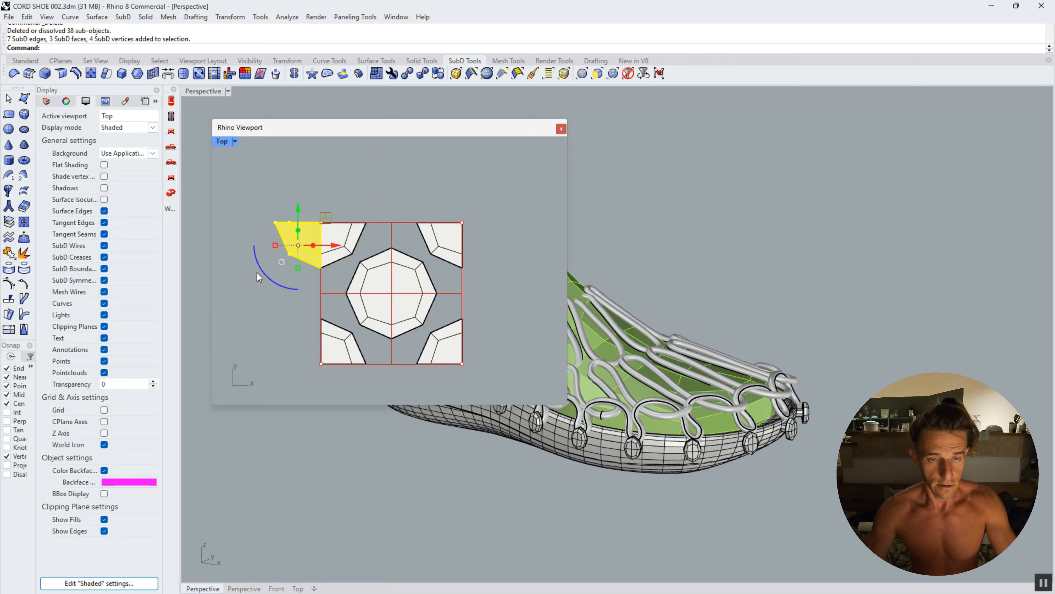
key("Delete")
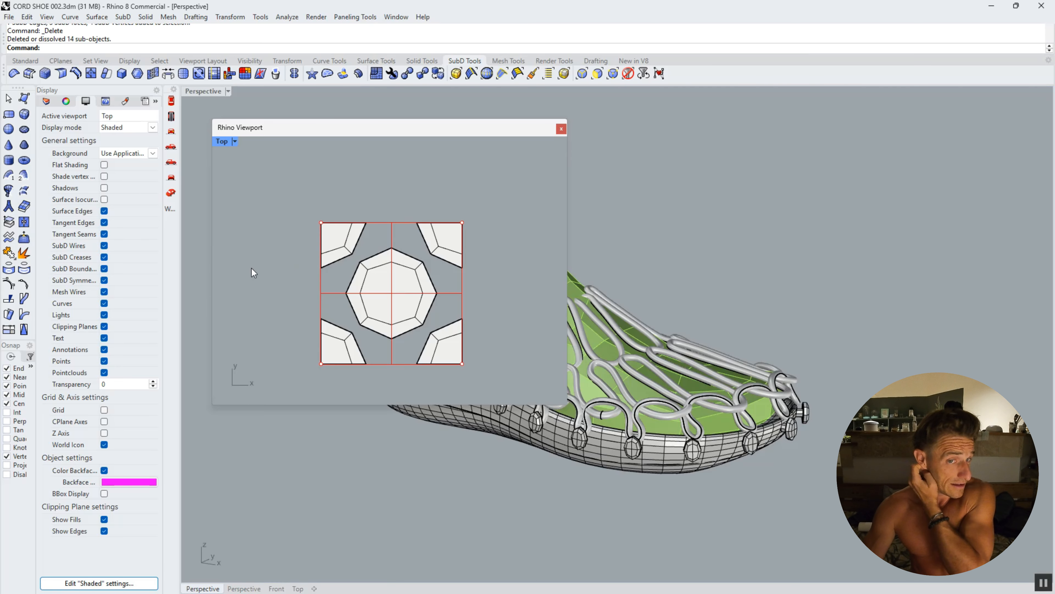
Clear the edge selection and toggle the Gumball off.
scroll(420, 268, "up", 1)
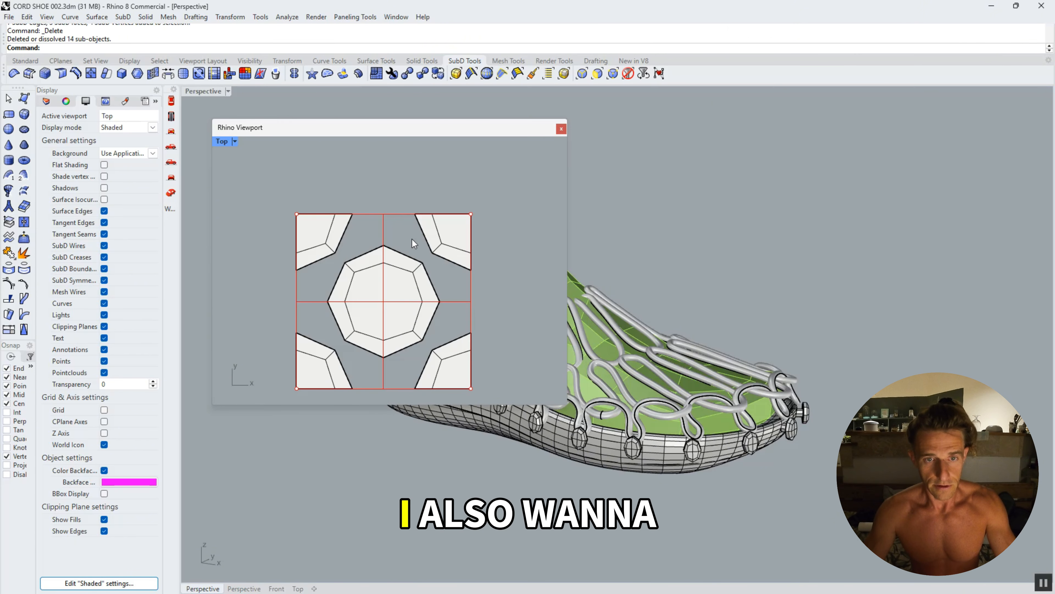
scroll(405, 249, "up", 2)
left_click(402, 252)
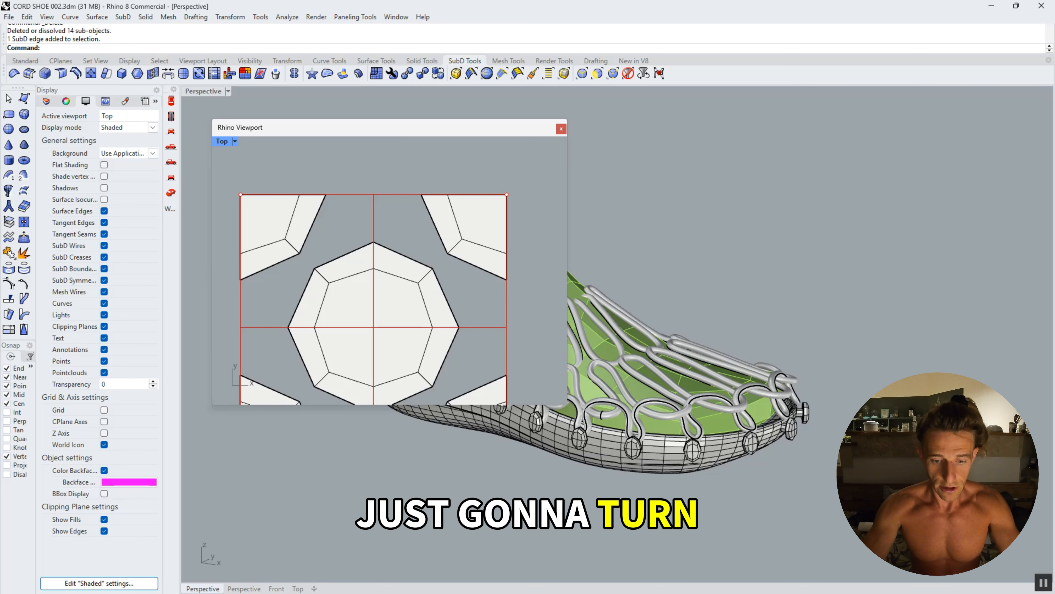
key("Escape")
type("Gumball")
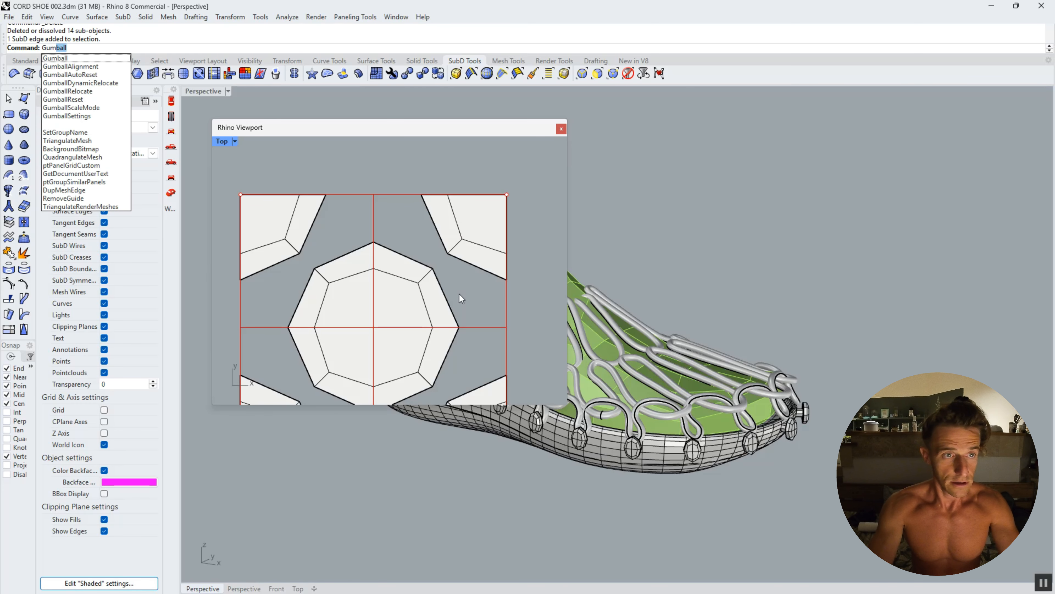
key("Return")
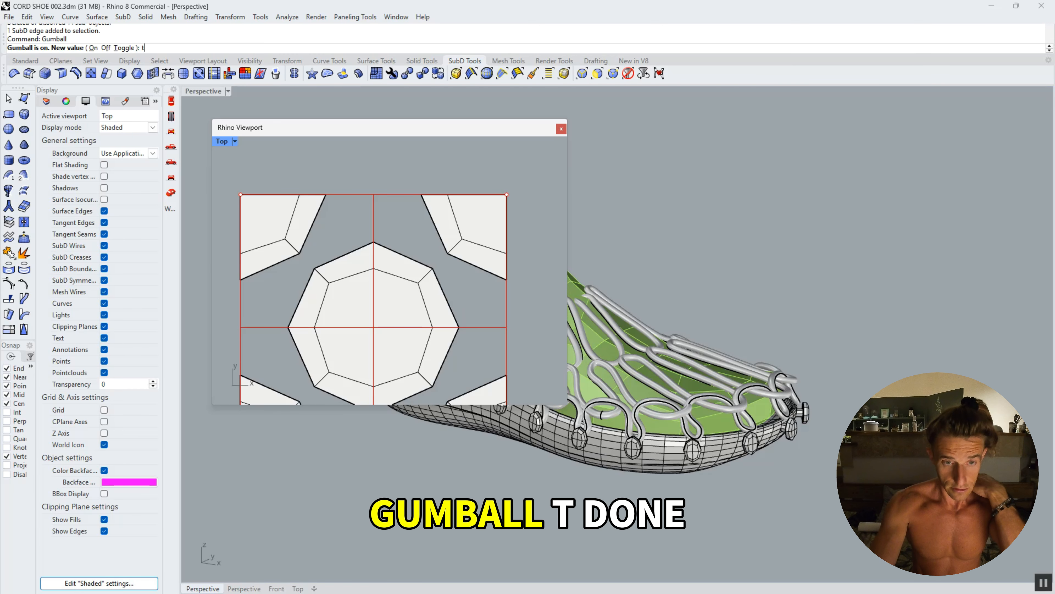
type("t")
key("Return")
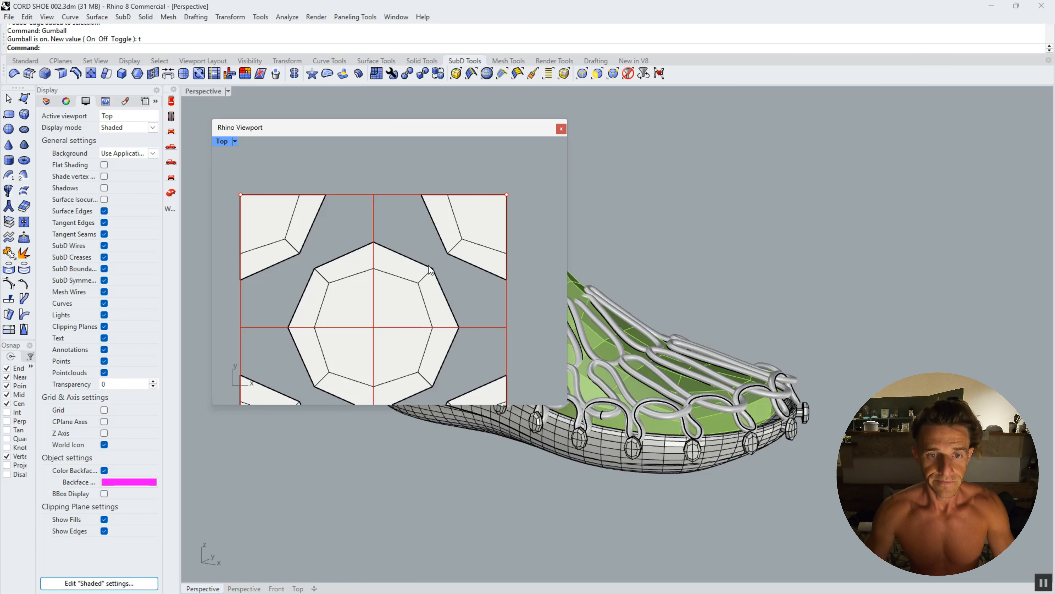
Bridge the central disc's two upper-right edges to the upper-right corner piece with 1 segment, joined and 100% straightness.
left_click(440, 243, "shift")
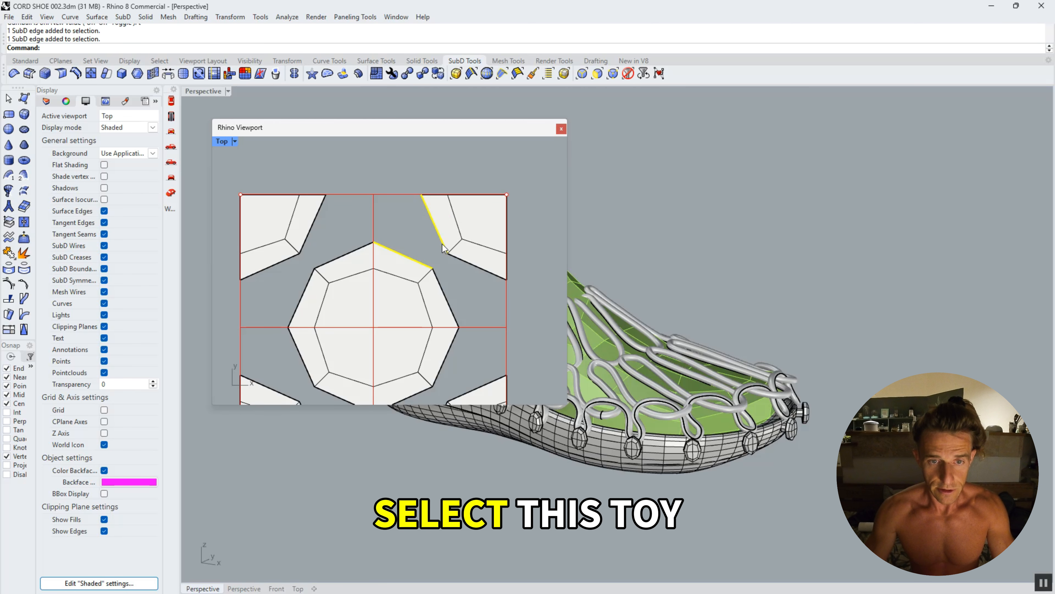
left_click(465, 262, "shift")
left_click(443, 287, "shift")
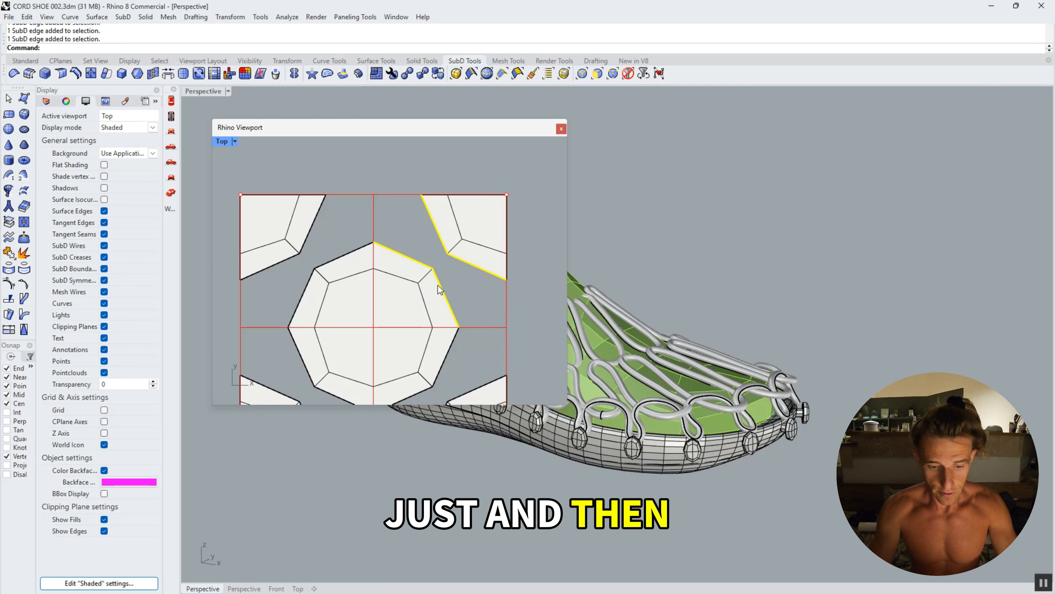
type("br")
key("Return")
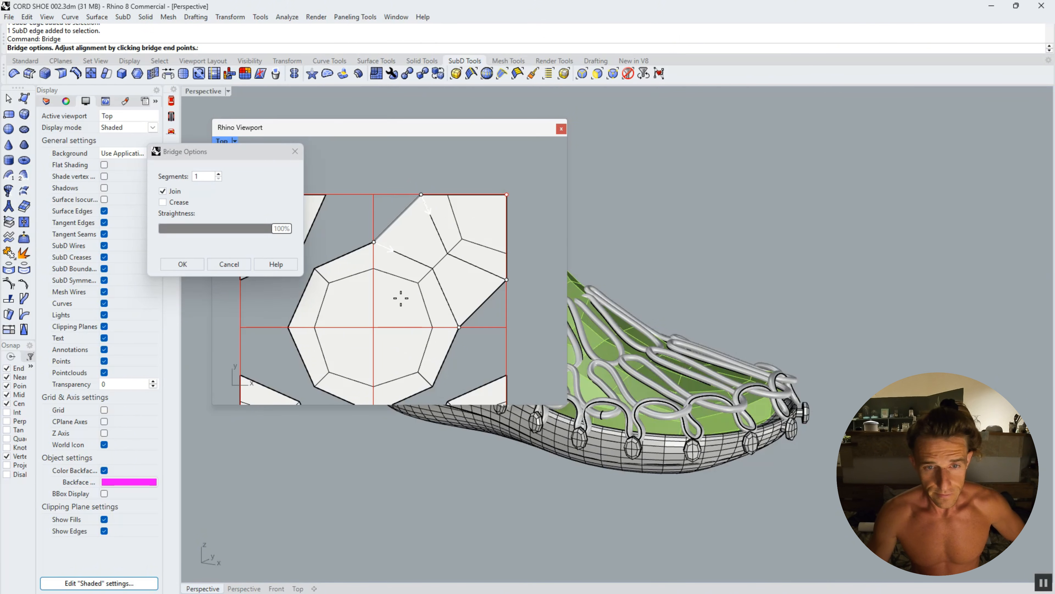
left_click(178, 266)
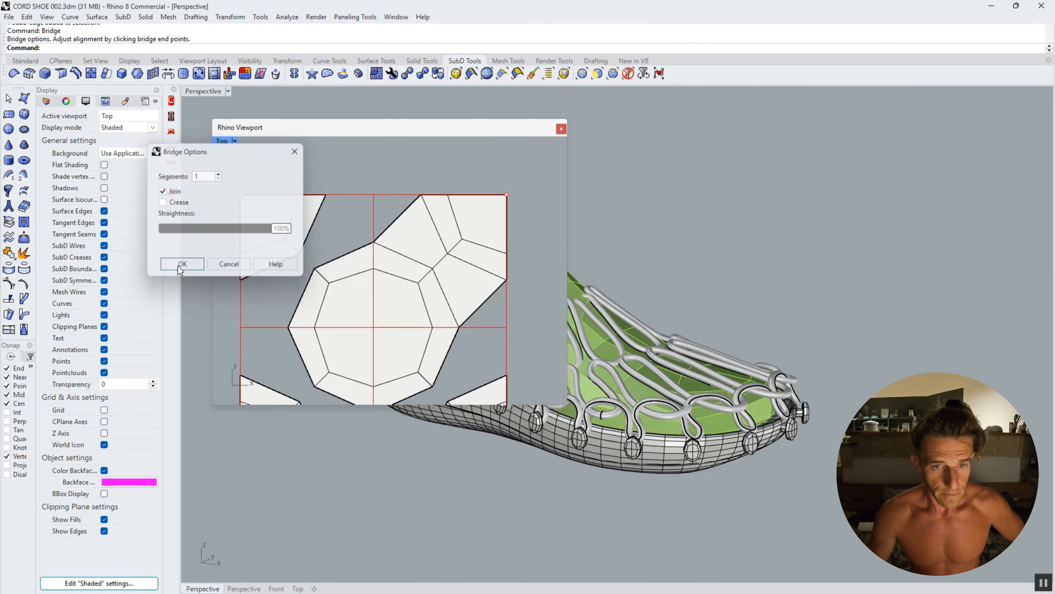
Bridge the central disc's two upper-left edges to the facing edges of the upper-left corner piece.
left_click(332, 259)
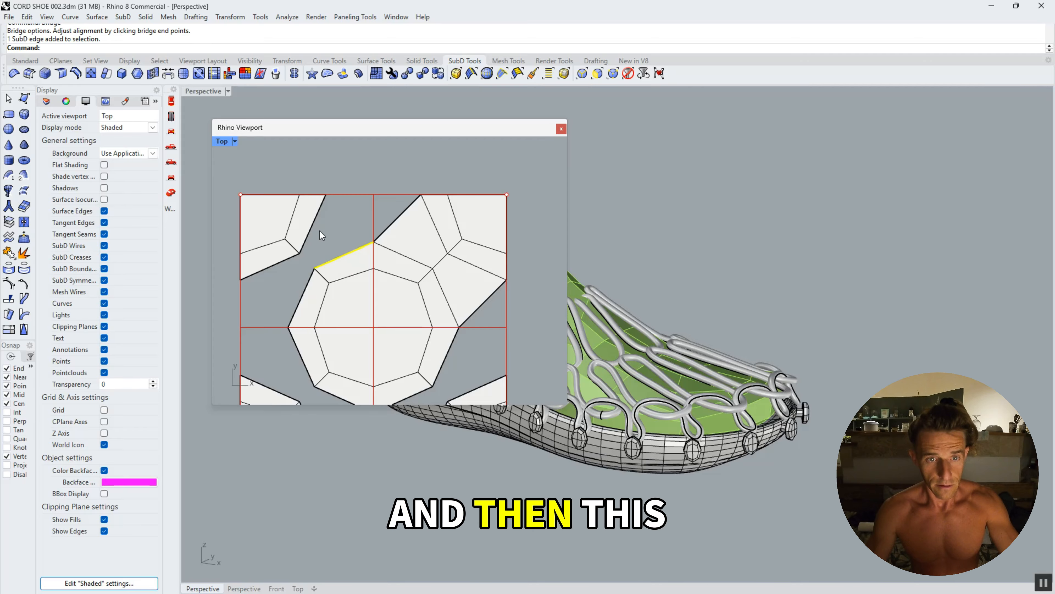
left_click(312, 222)
left_click(283, 261)
left_click(303, 293, "ctrl+shift")
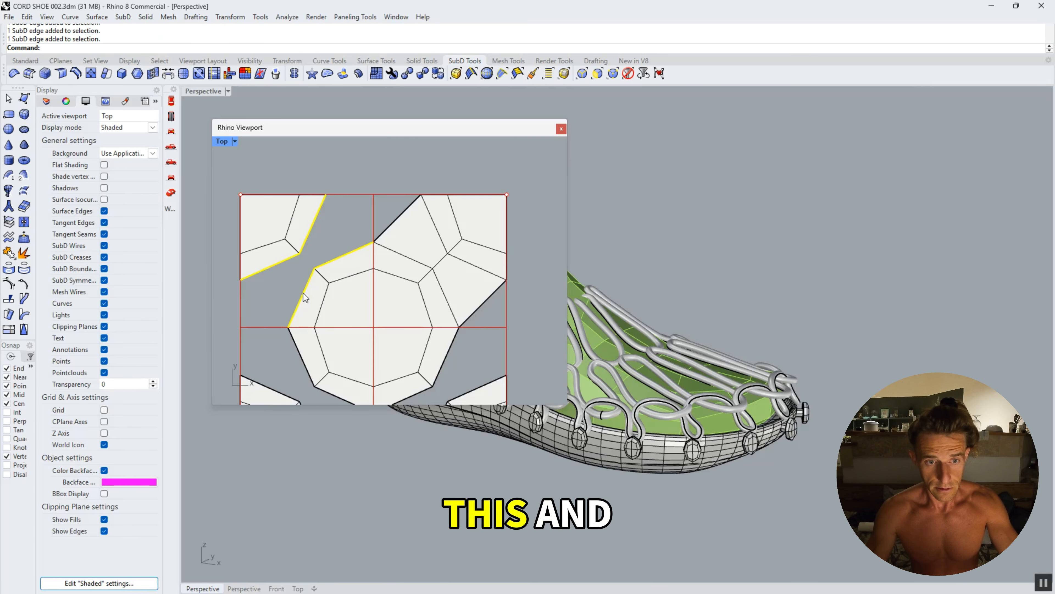
right_click(287, 288)
key("Return")
scroll(360, 226, "down", 4)
scroll(361, 228, "down", 2)
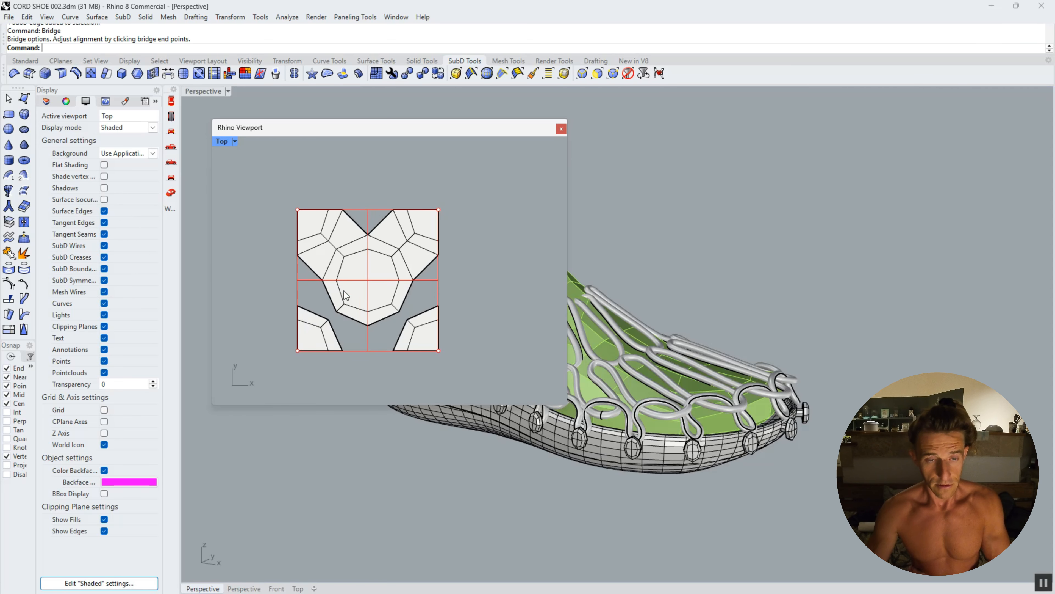
Bridge the central disc's two lower-left edges to the facing edges of the lower-left corner piece.
scroll(332, 306, "up", 5)
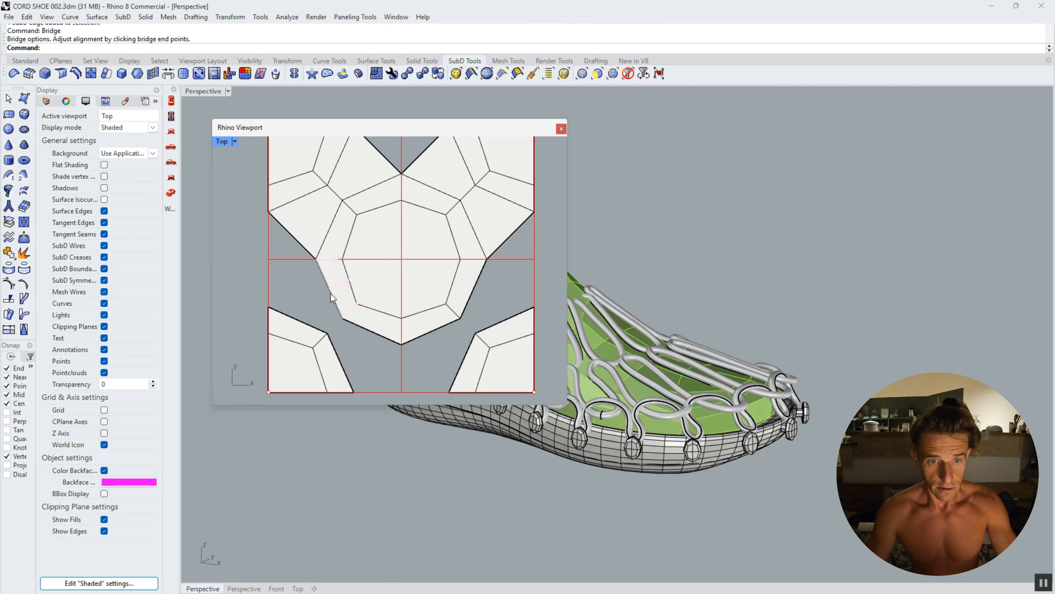
left_click(331, 294, "ctrl+shift")
left_click(309, 317, "ctrl+shift")
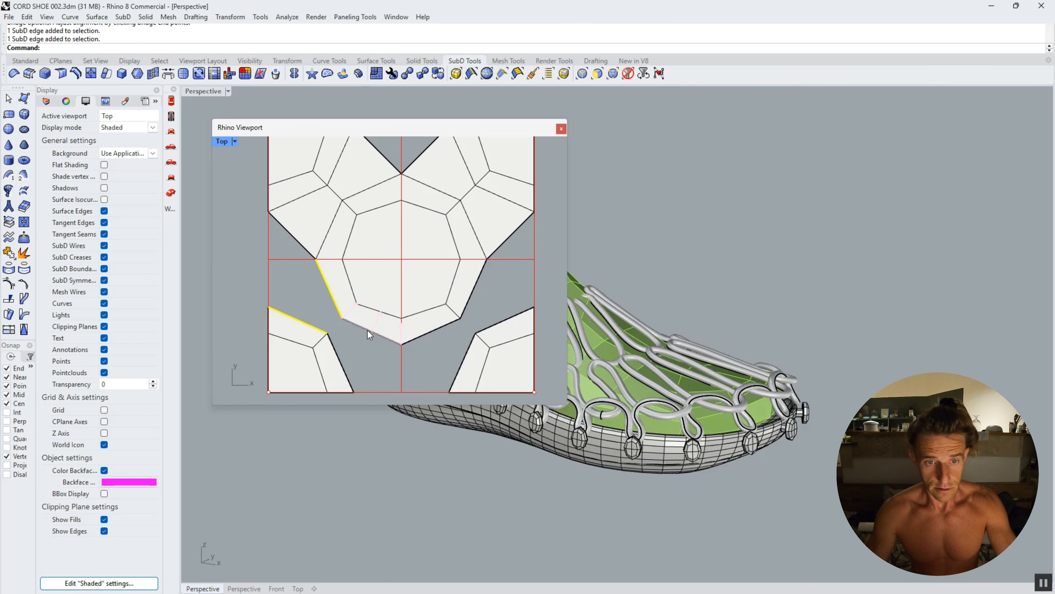
left_click(340, 359, "ctrl+shift")
key("Return")
key("Return")
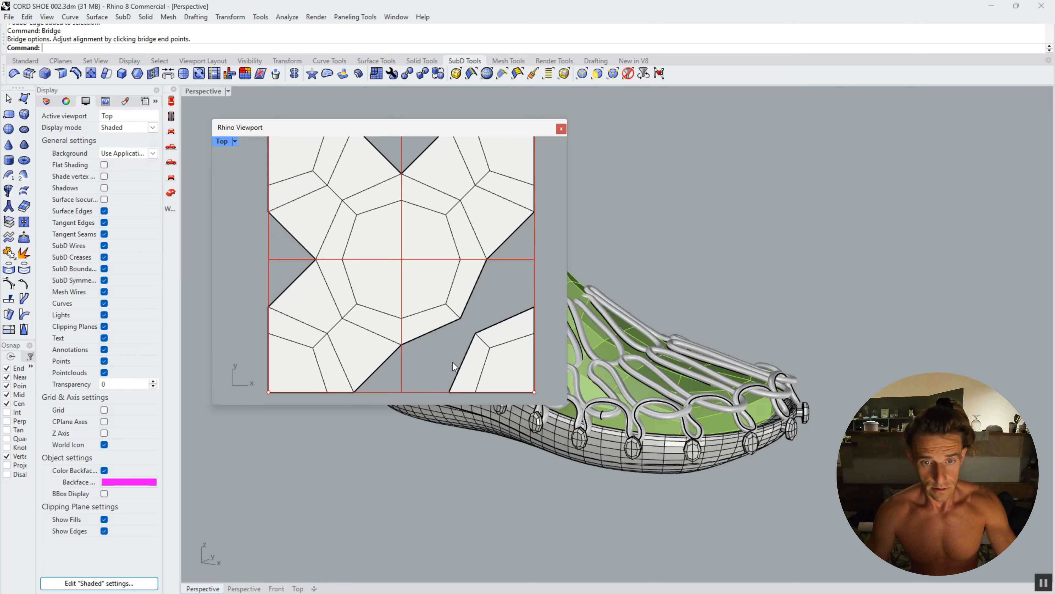
Bridge the central disc's two lower-right edges to the lower-right corner piece with 1 segment, joined and 100% straightness.
left_click(458, 368, "ctrl+shift")
left_click(449, 327, "ctrl+shift")
left_click(470, 298, "ctrl+shift")
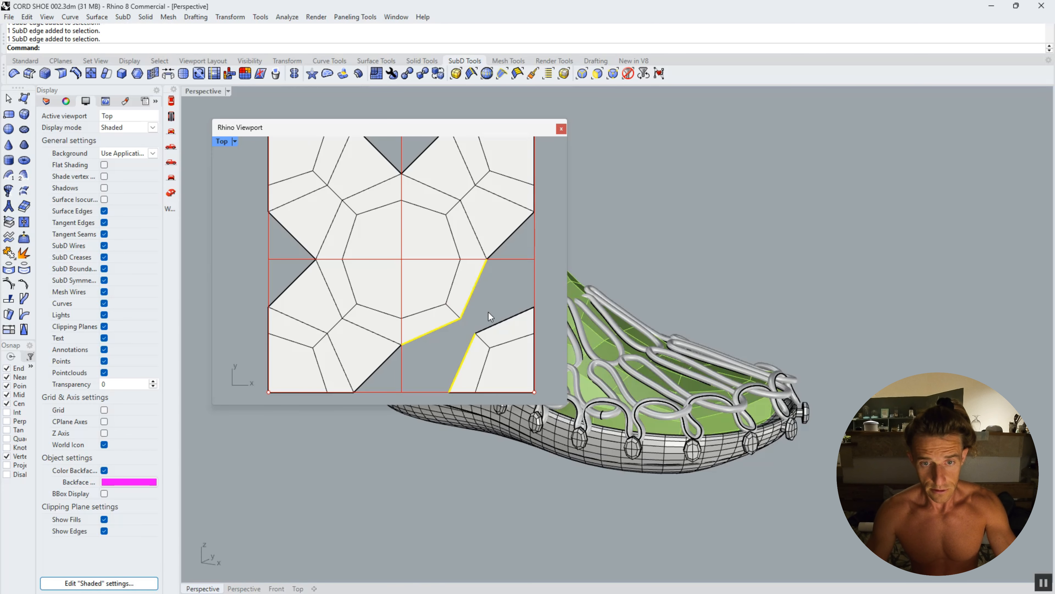
left_click(494, 323, "ctrl+shift")
key("Return")
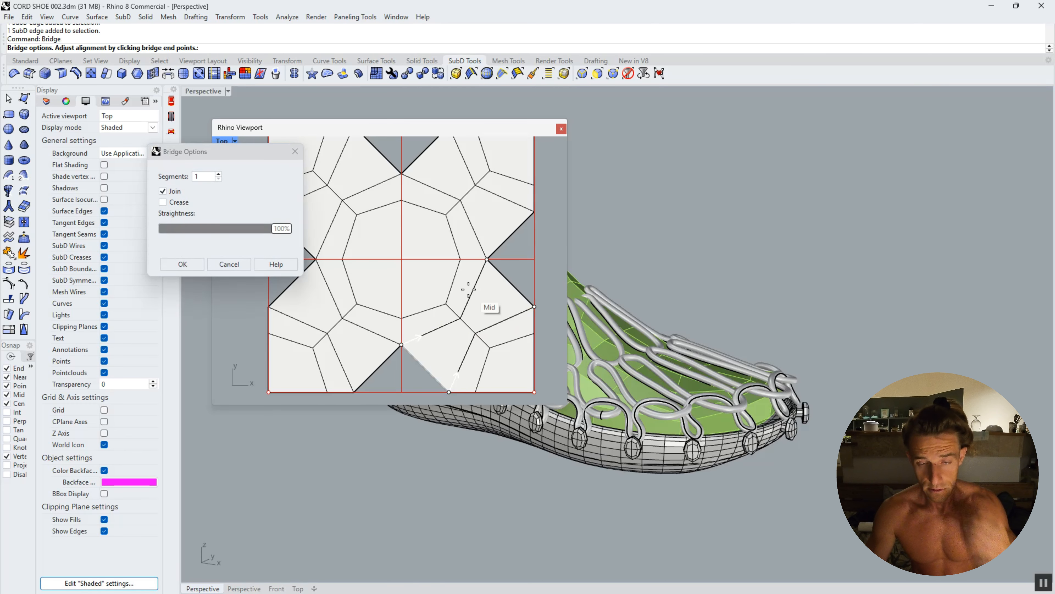
key("Return")
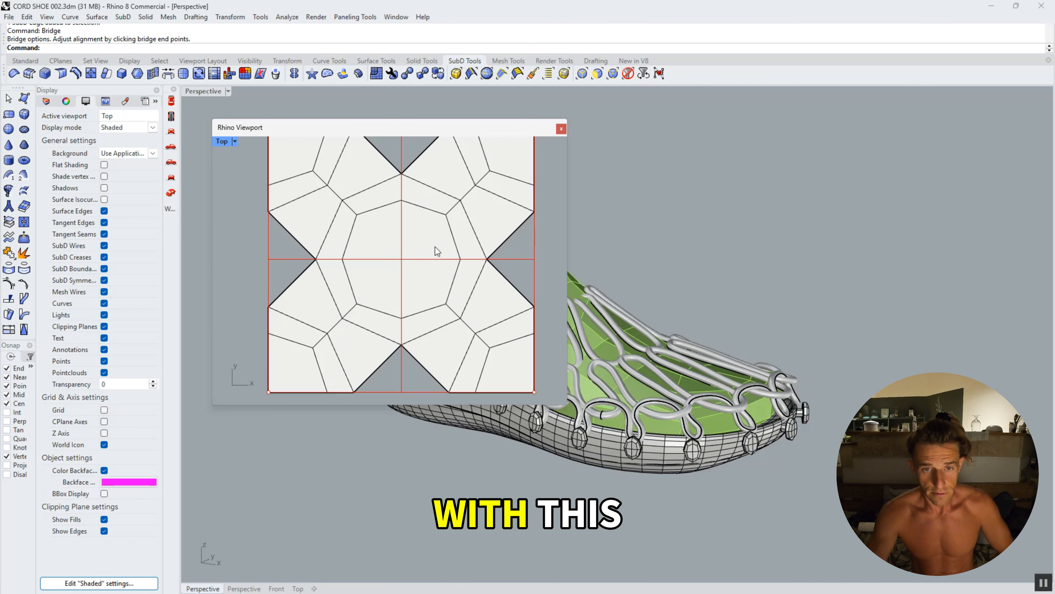
Try to bridge the two adjoining edges of the triangular gap on the tile's right side.
scroll(435, 246, "down", 4)
scroll(514, 255, "up", 2)
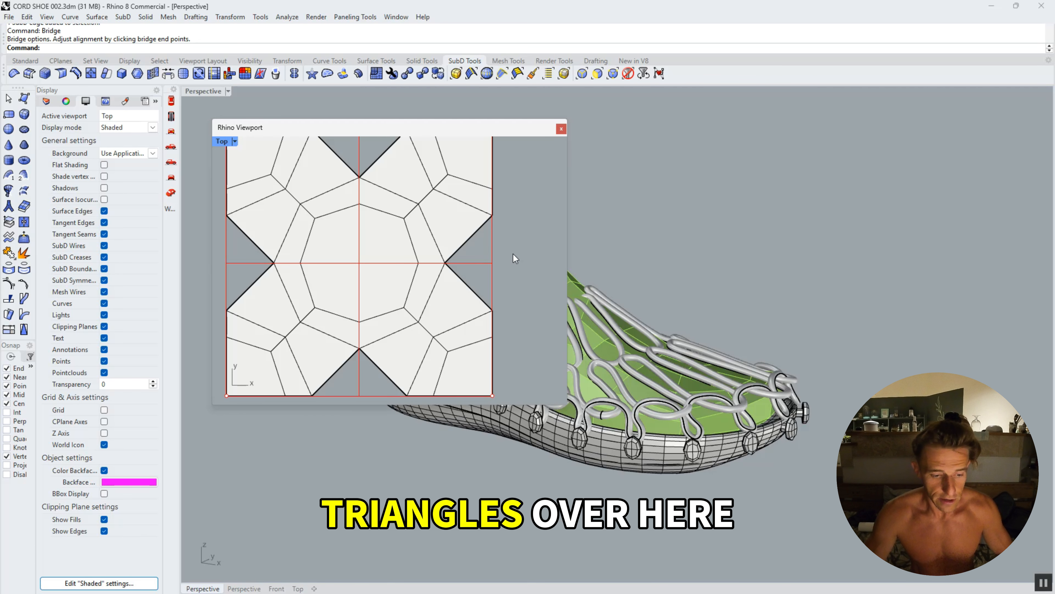
left_click(475, 294)
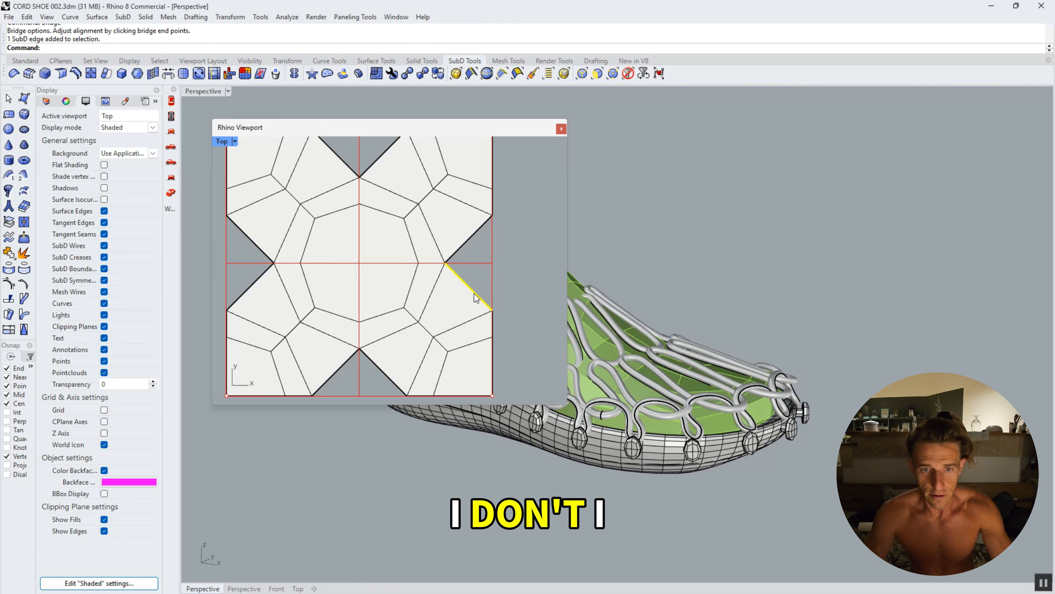
left_click(475, 235)
key("Return")
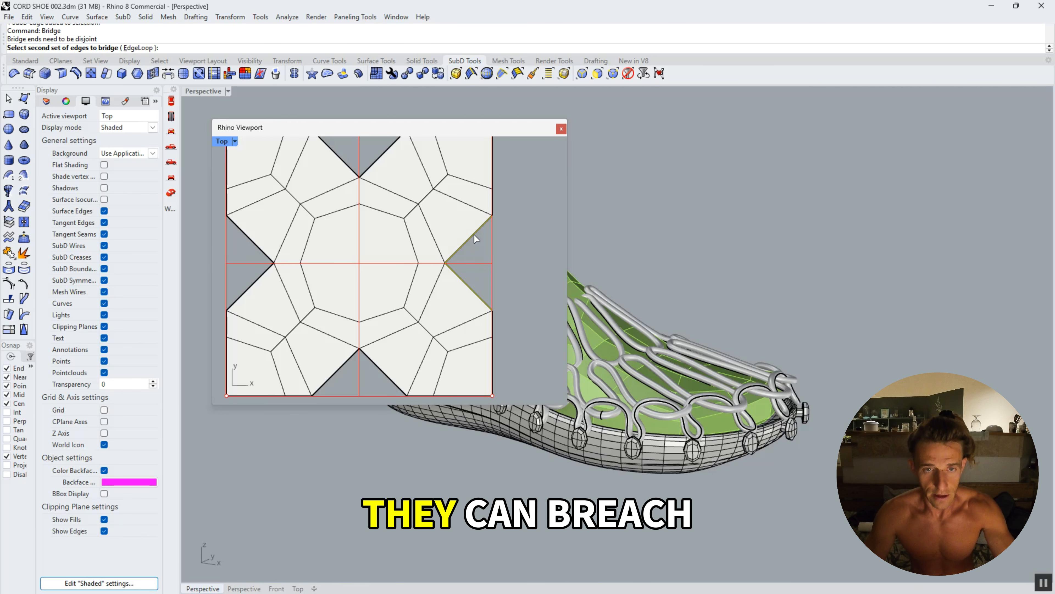
key("Escape")
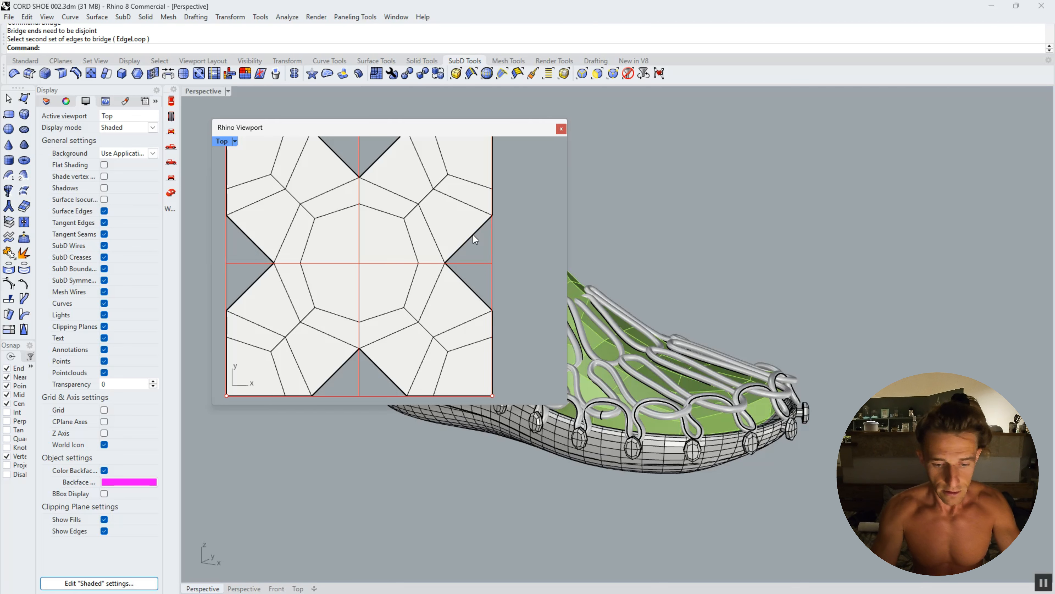
Run AppendFace on the SubD tile and span the right-side triangular gap with a face through its three corners.
type("Apen")
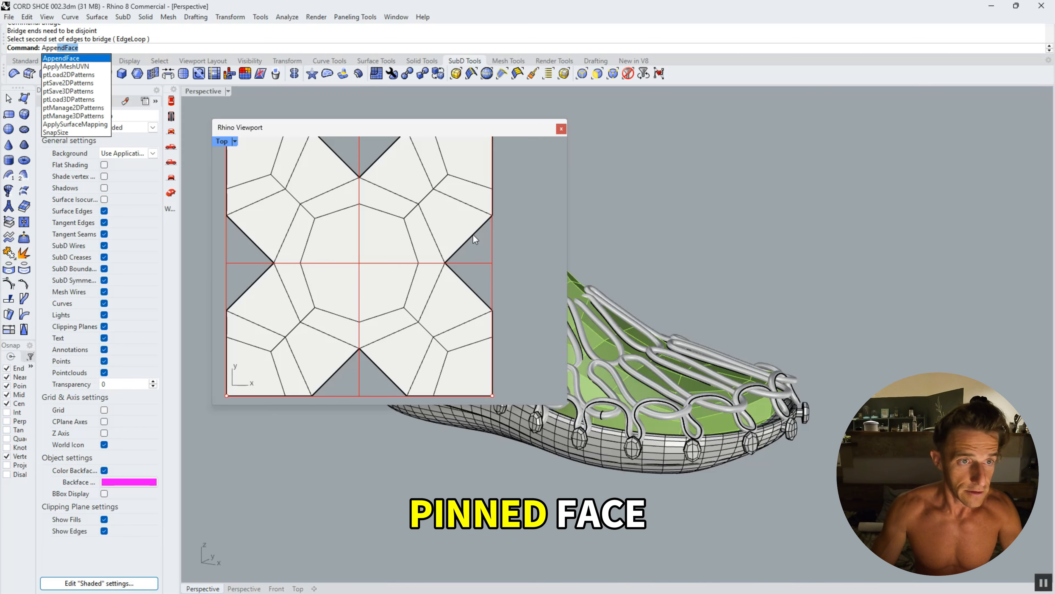
key("Return")
left_click(421, 287)
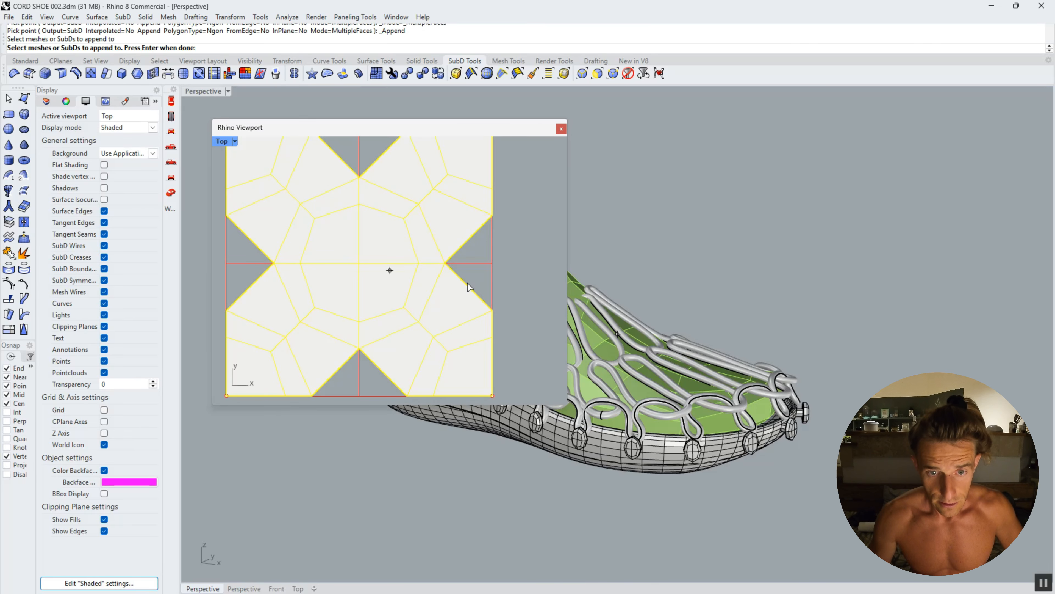
key("Return")
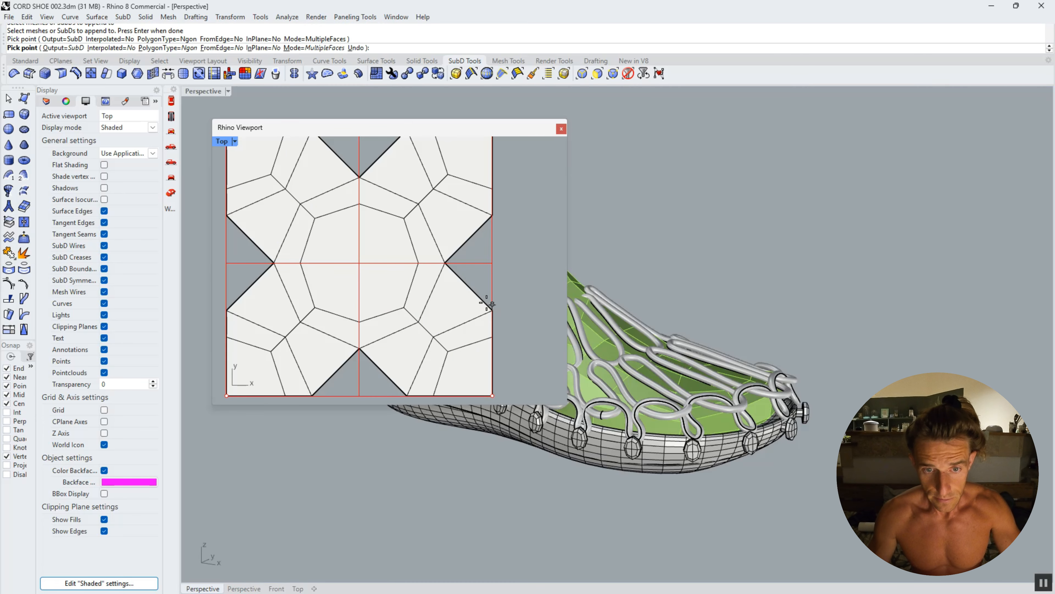
left_click(445, 263)
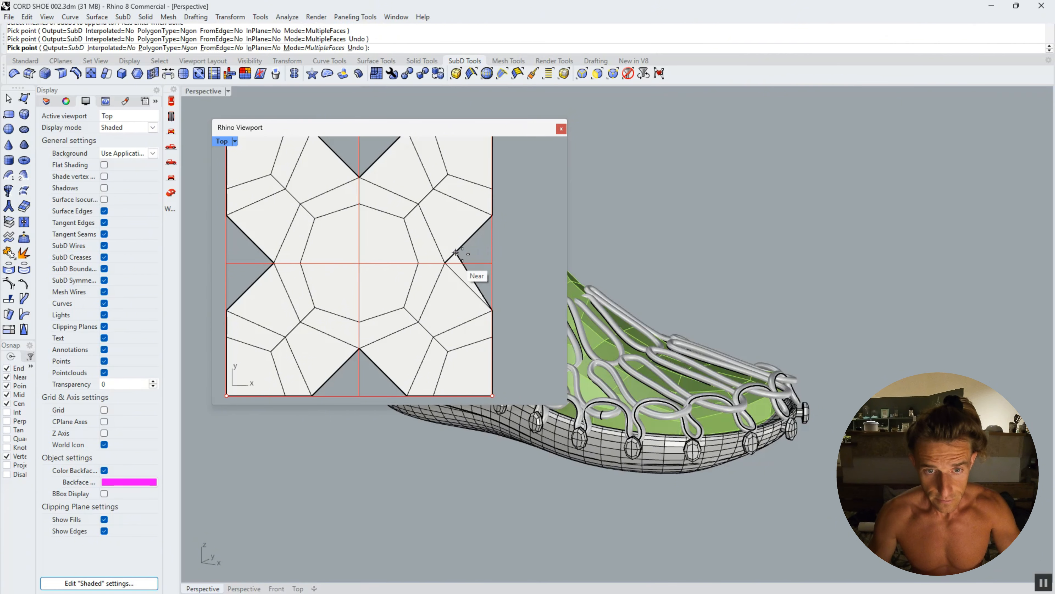
left_click(492, 215)
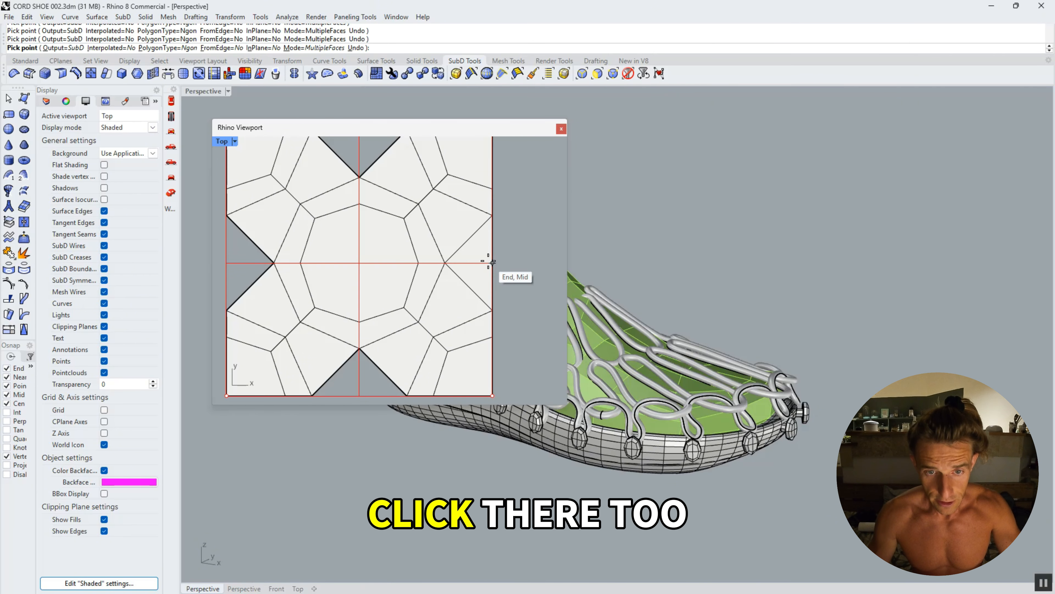
key("Return")
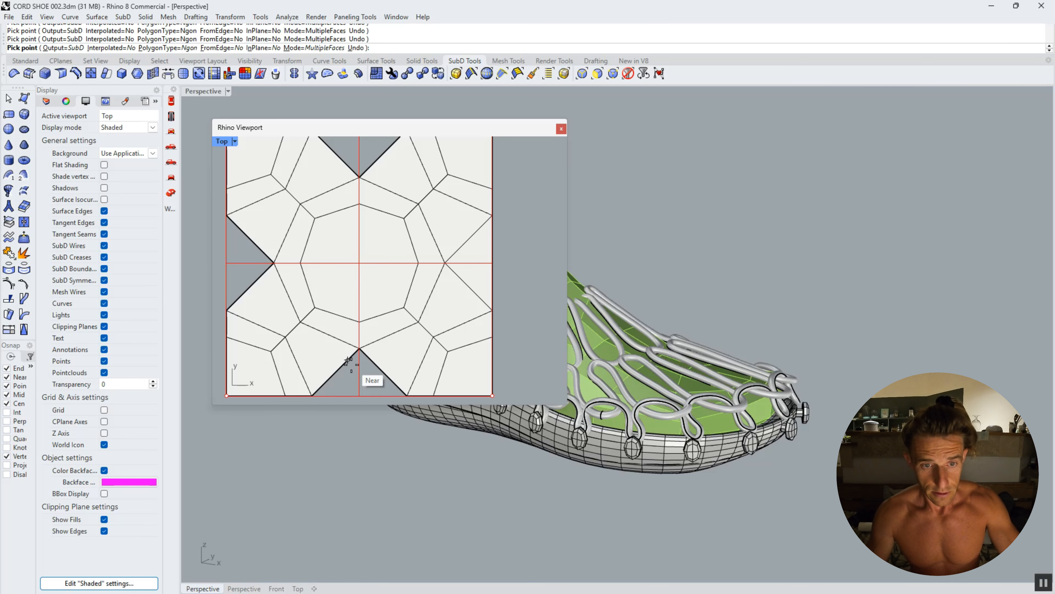
Append triangular faces across the gaps on the tile's bottom and left sides.
left_click(312, 395)
left_click(359, 352)
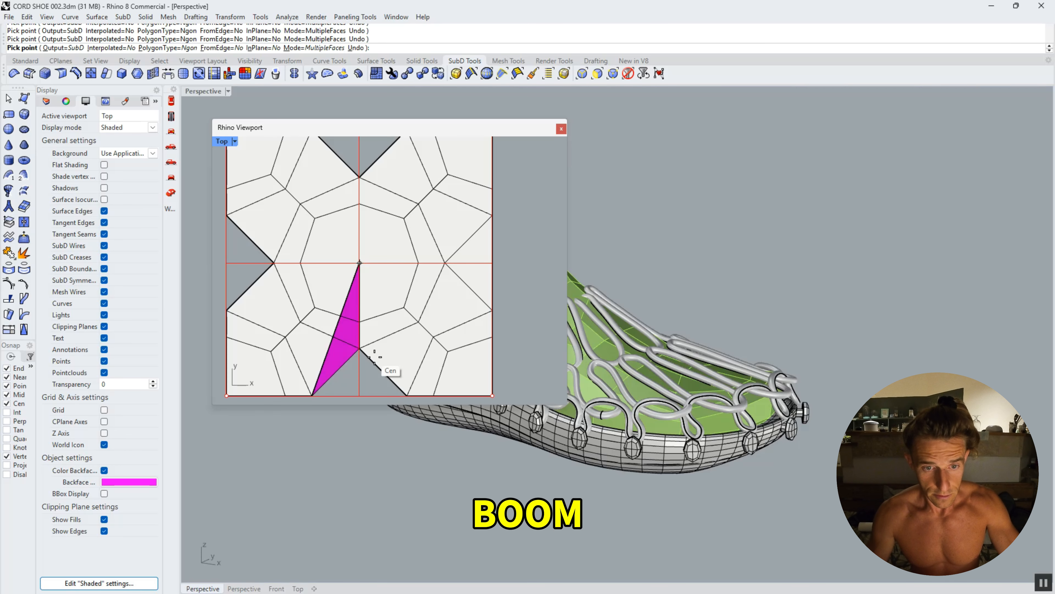
left_click(407, 395)
key("Return")
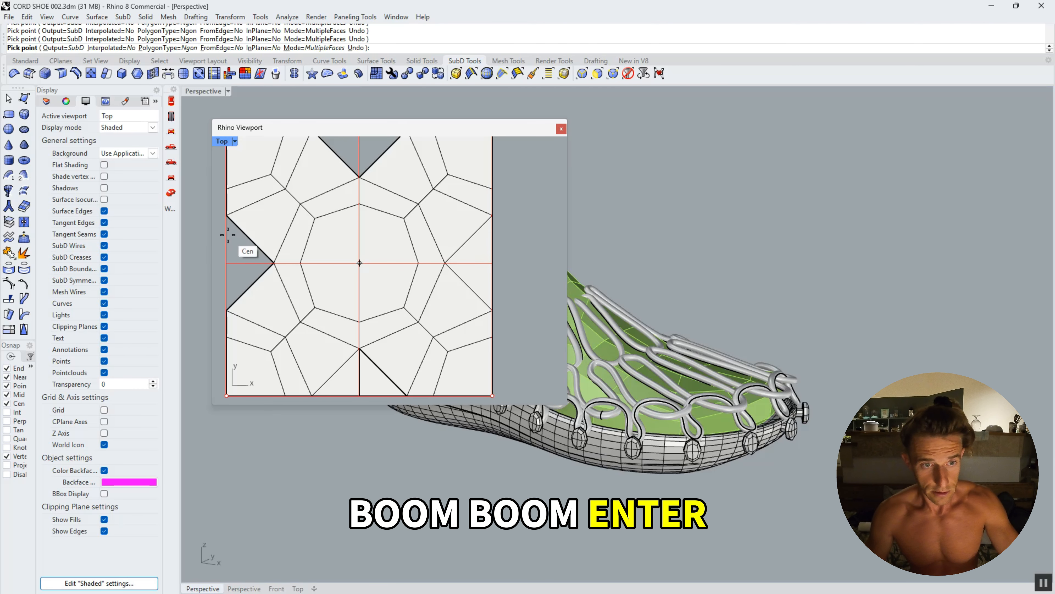
left_click(226, 215)
left_click(274, 263)
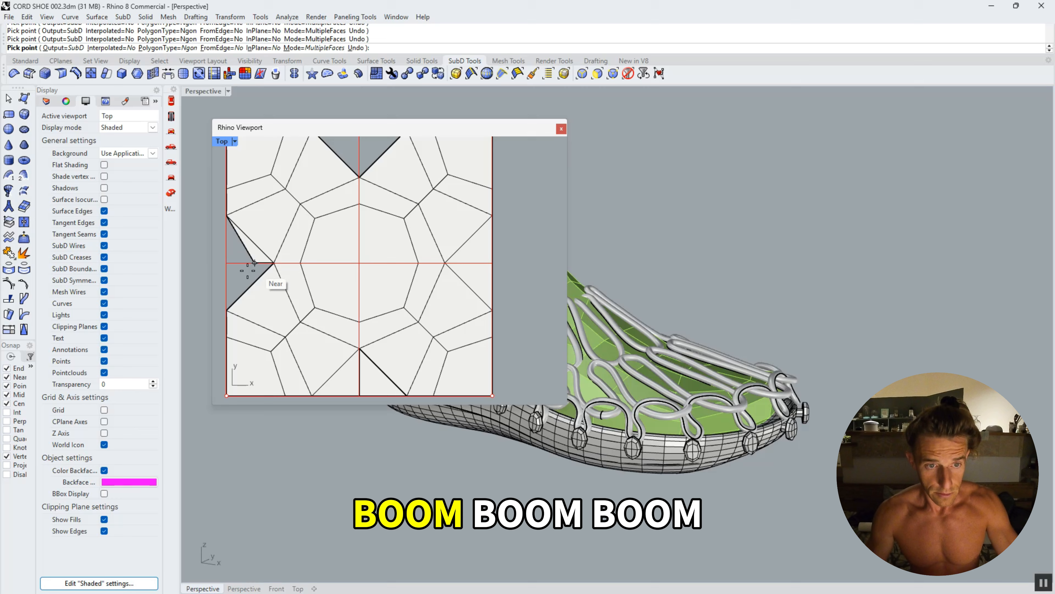
left_click(226, 310)
key("Return")
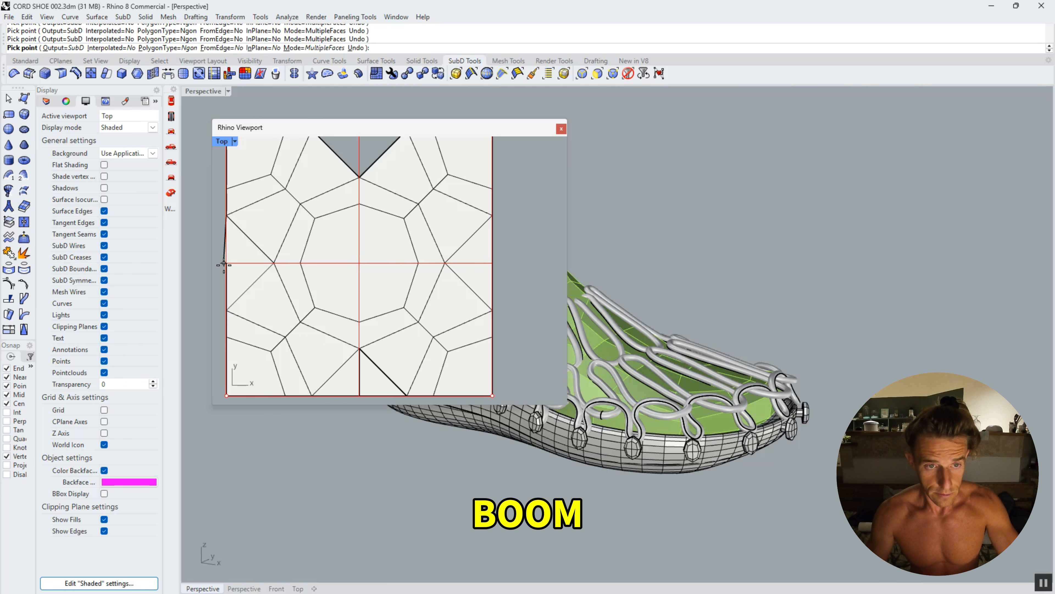
Append a triangular face across the tile's top gap and cancel the AppendFace command.
scroll(333, 254, "down", 3)
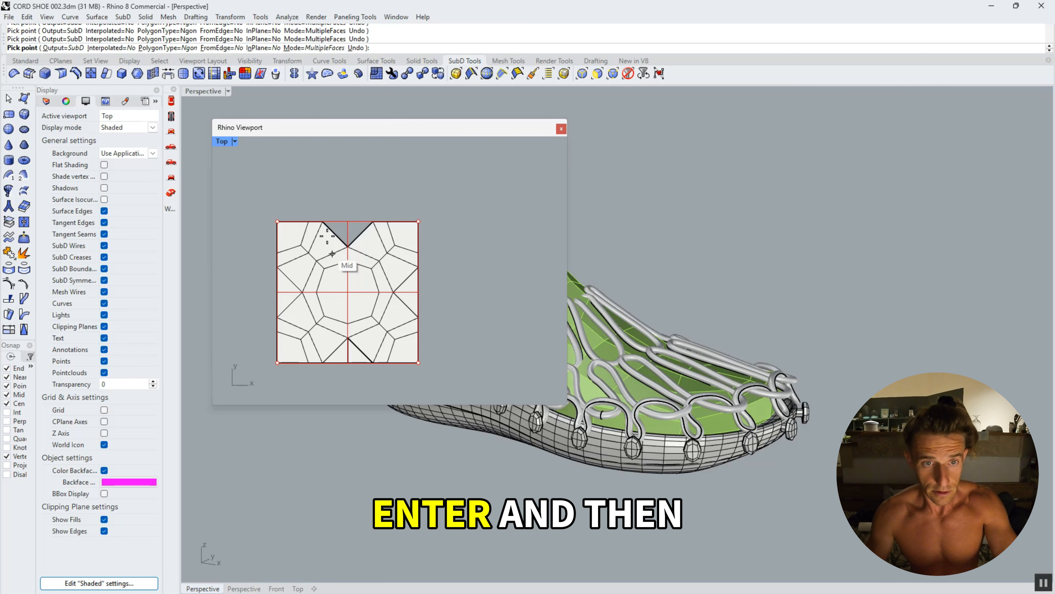
scroll(319, 233, "up", 3)
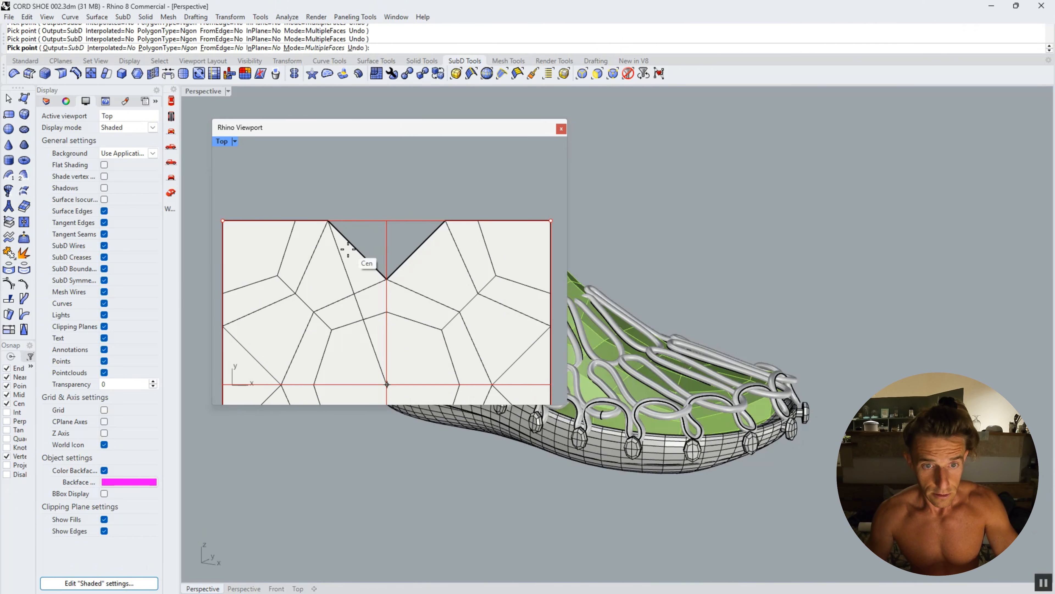
left_click(387, 279)
left_click(443, 219)
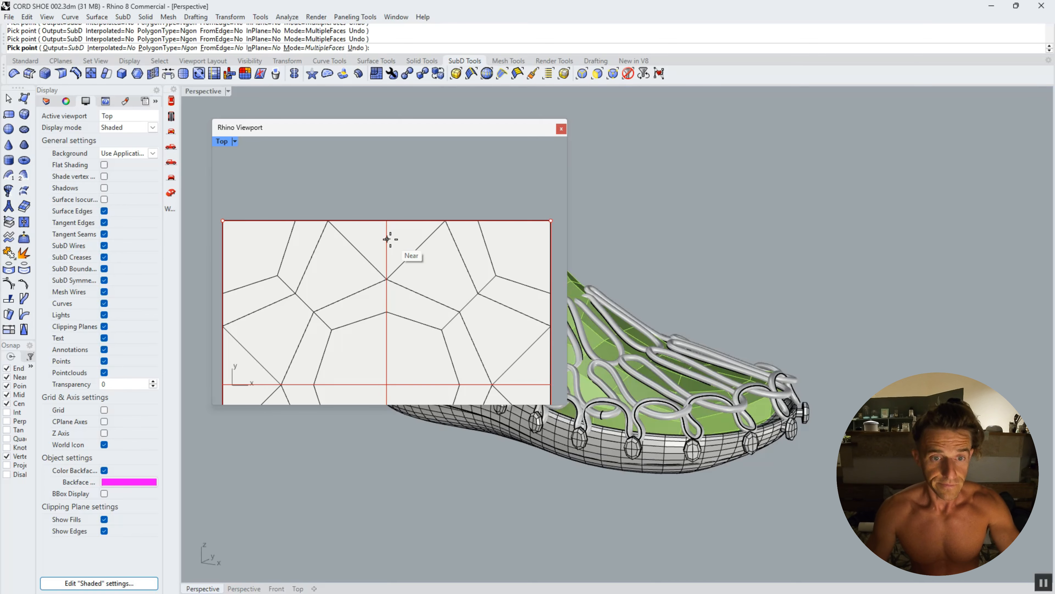
key("Escape")
scroll(391, 219, "down", 6)
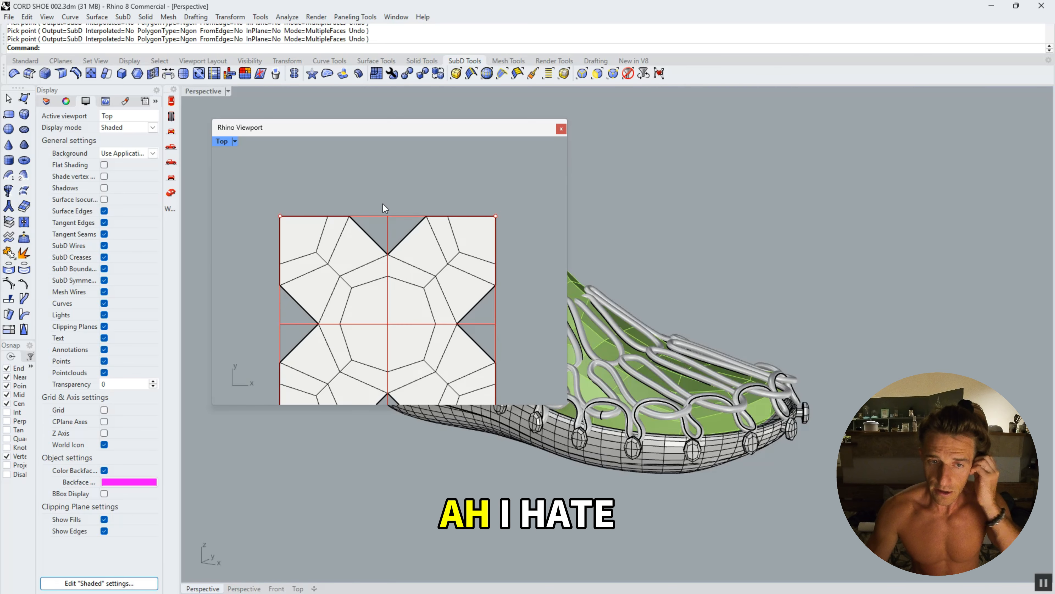
Append a SubD face across the tile's right-side triangular gap and complete the AppendFace command.
scroll(420, 286, "up", 4)
right_click(458, 256)
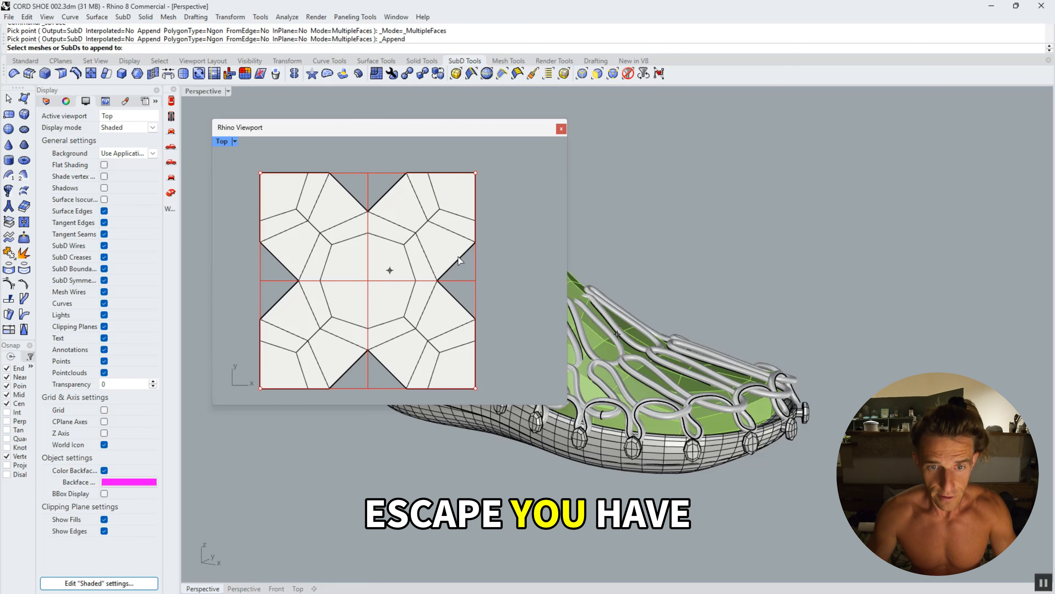
left_click(474, 244)
right_click(459, 250)
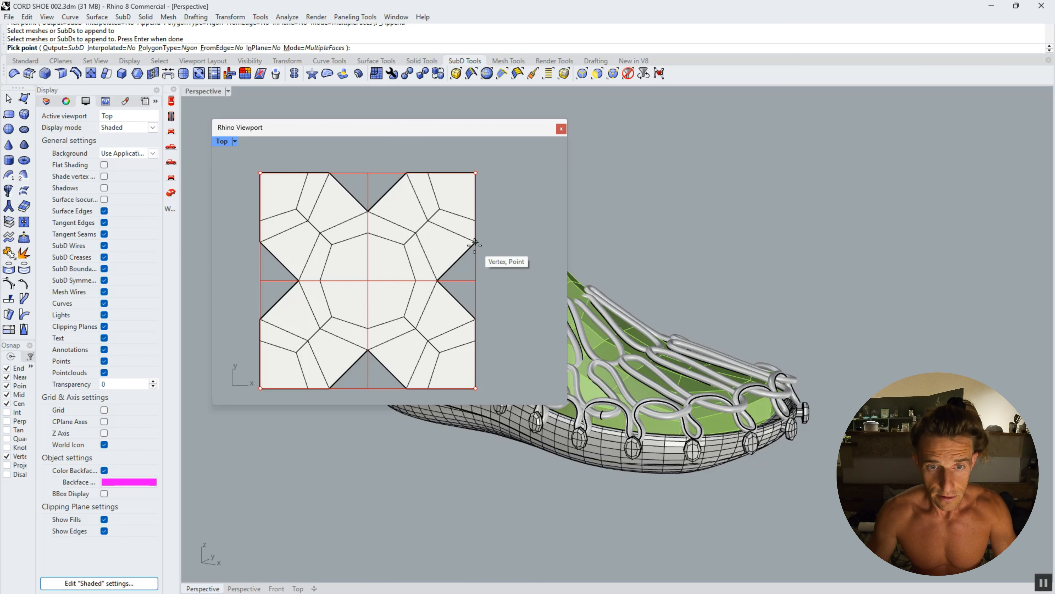
left_click(475, 319)
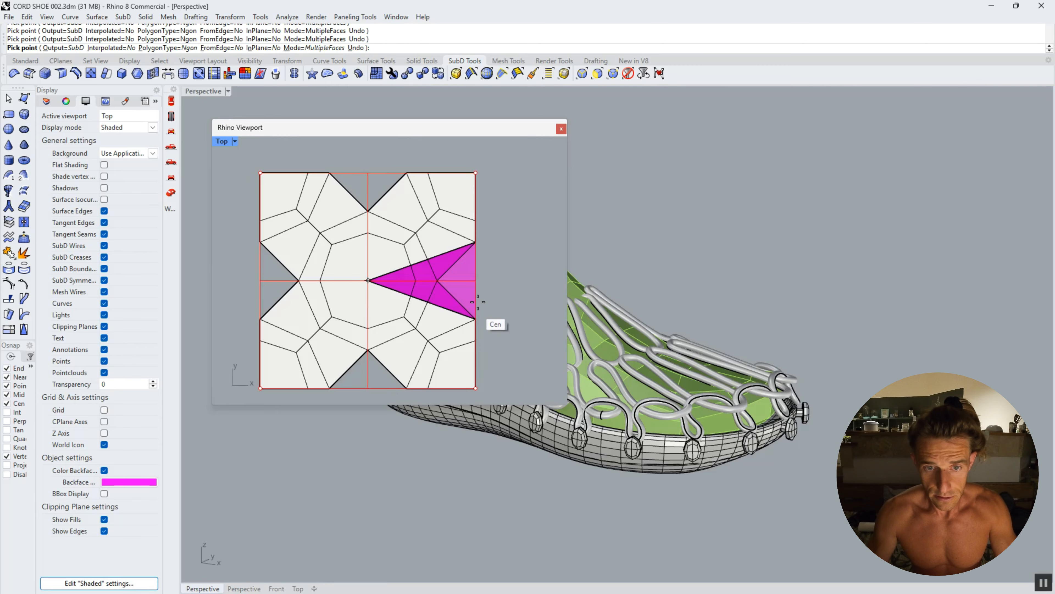
left_click(477, 280)
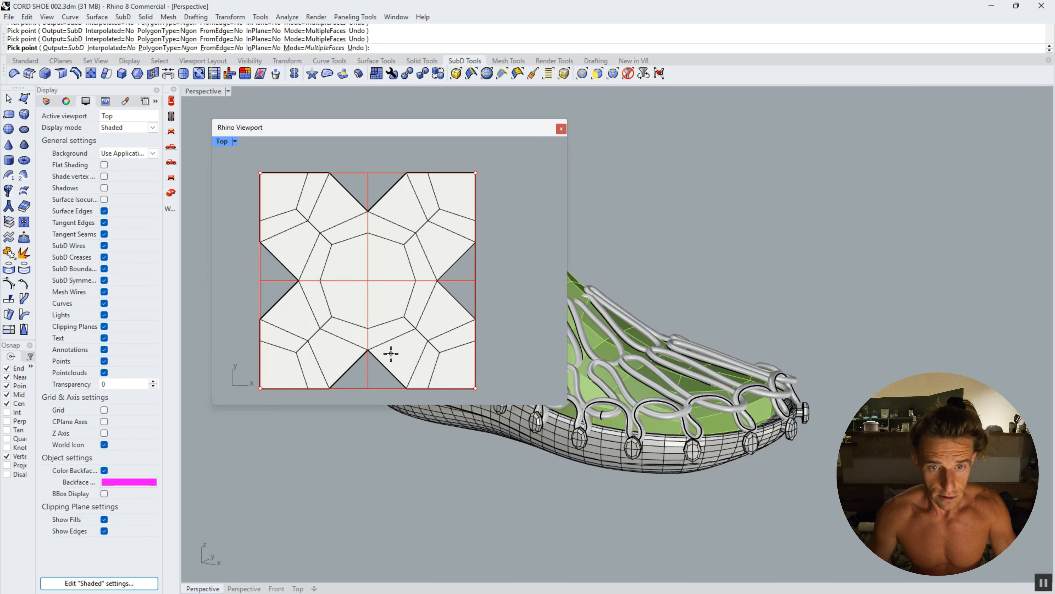
right_click(499, 304)
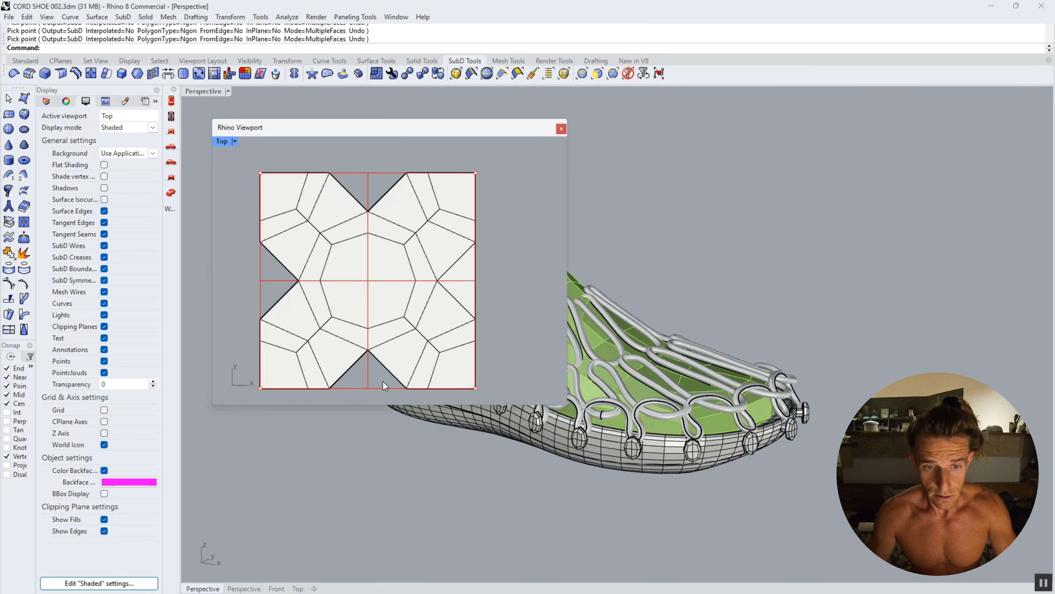
Restart AppendFace on the tile and append a face across its bottom triangular gap.
right_click(342, 385)
left_click(329, 390)
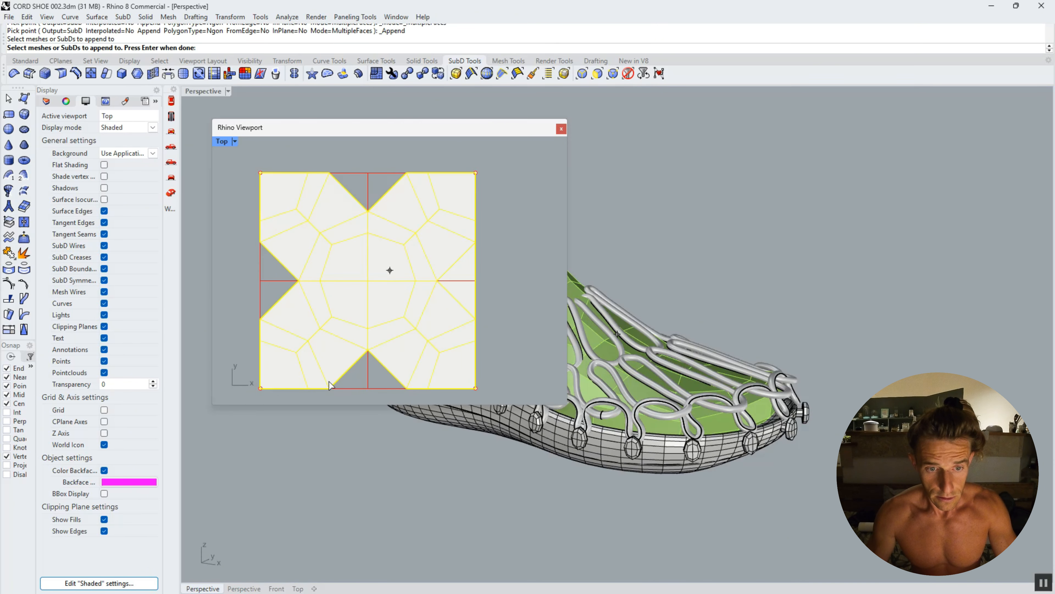
right_click(330, 390)
left_click(368, 350)
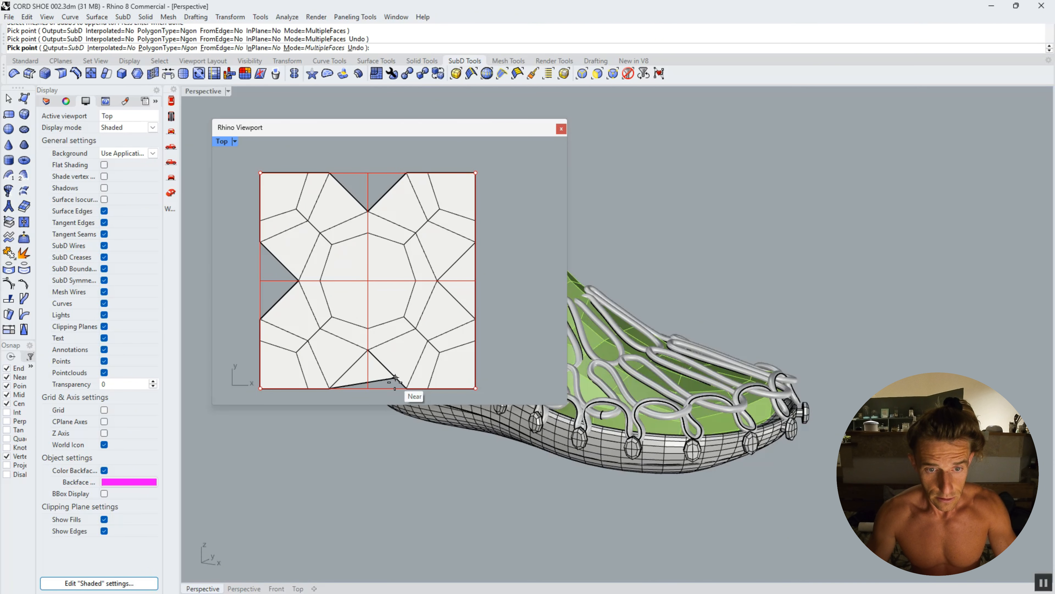
left_click(407, 388)
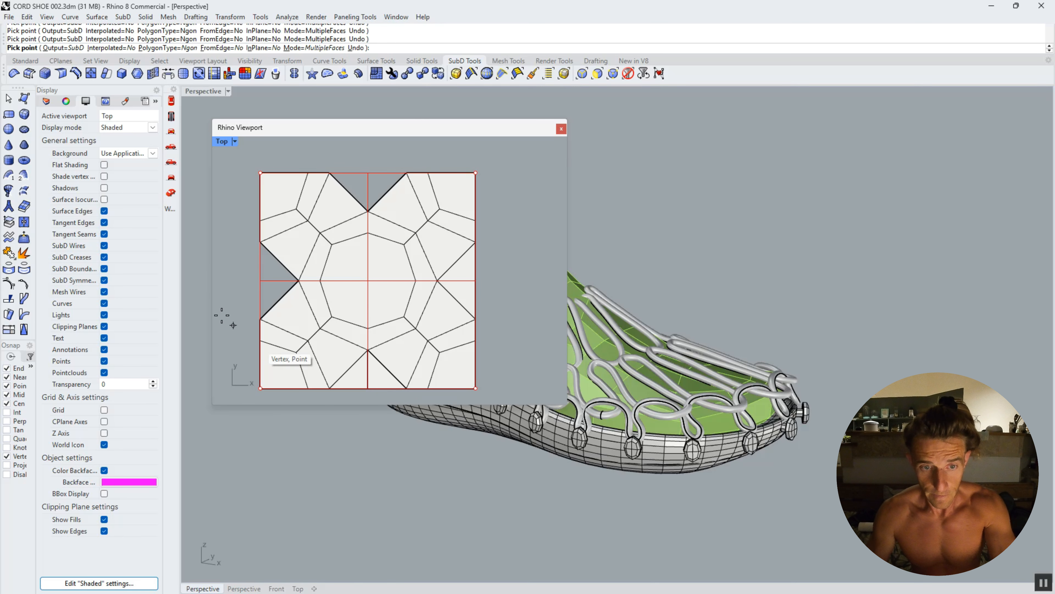
Append faces across the tile's left and top triangular gaps and complete the AppendFace command.
left_click(299, 280)
left_click(260, 319)
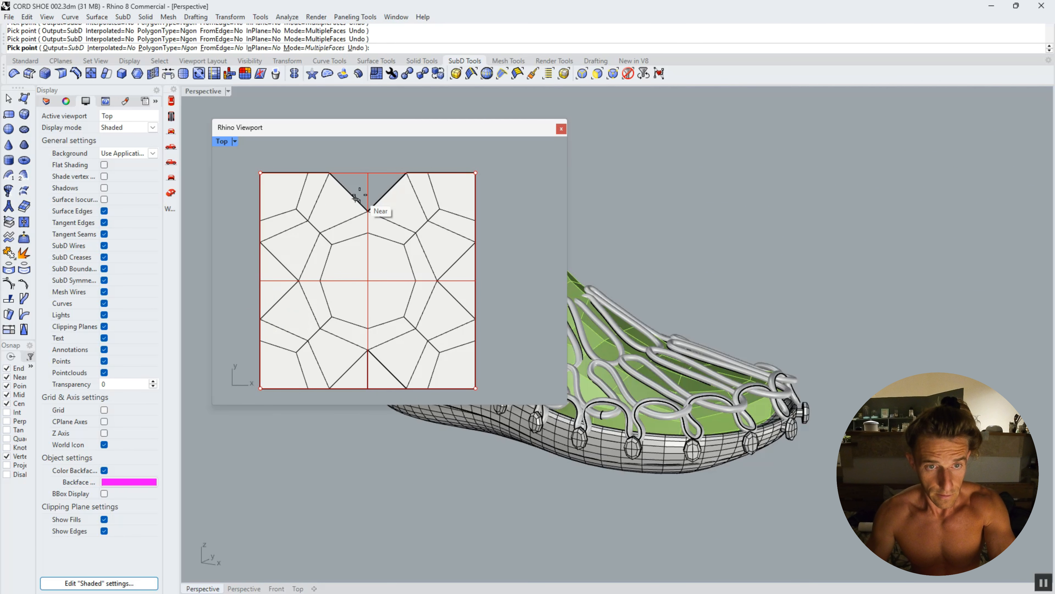
left_click(405, 172)
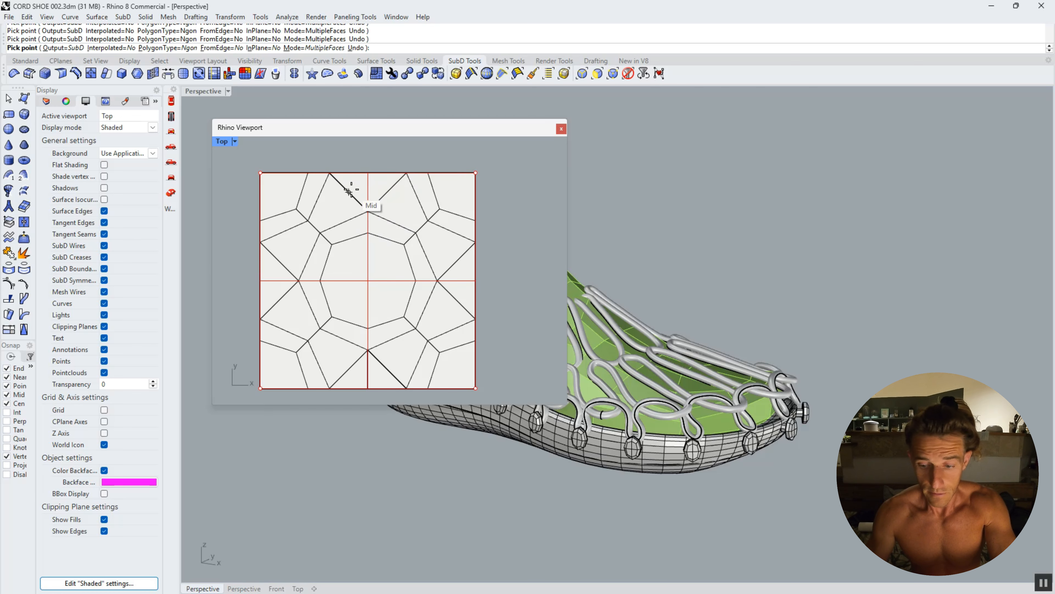
key("Return")
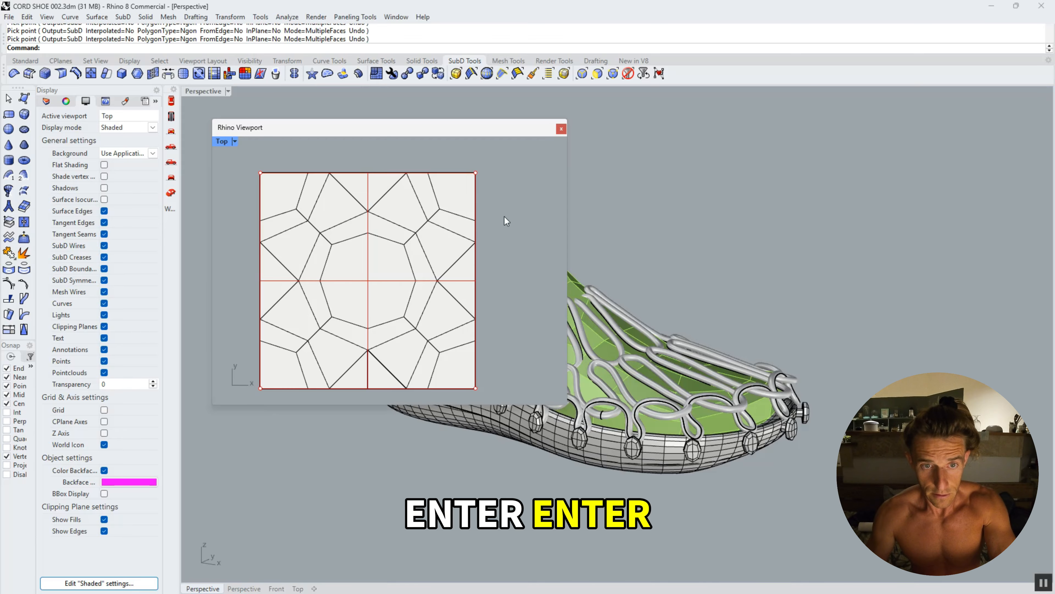
Delete the four-sided SubD face immediately to the right of the tile's bottom triangular face.
scroll(382, 301, "down", 2)
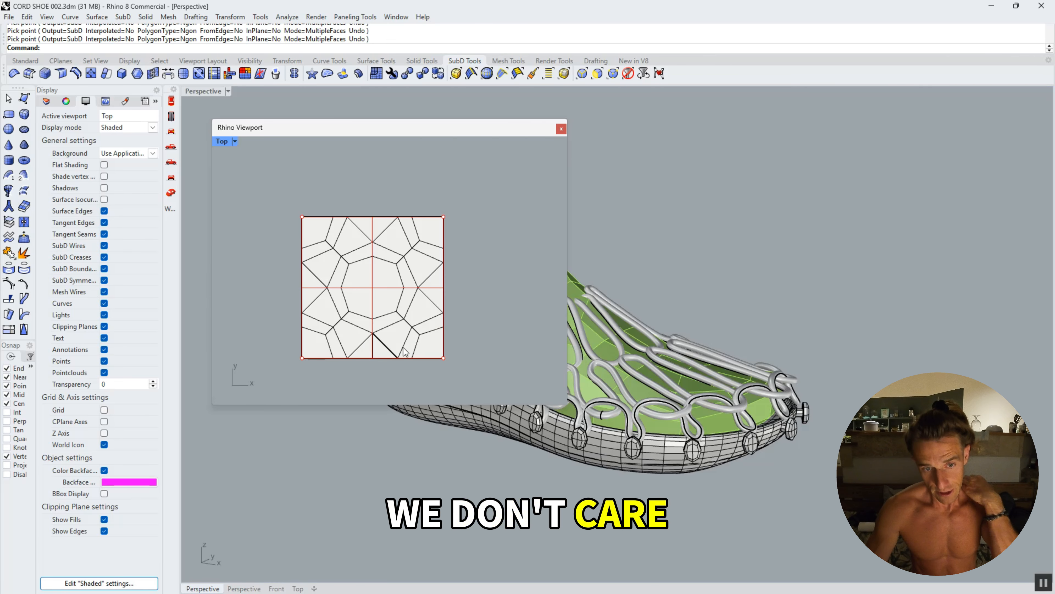
scroll(384, 343, "up", 3)
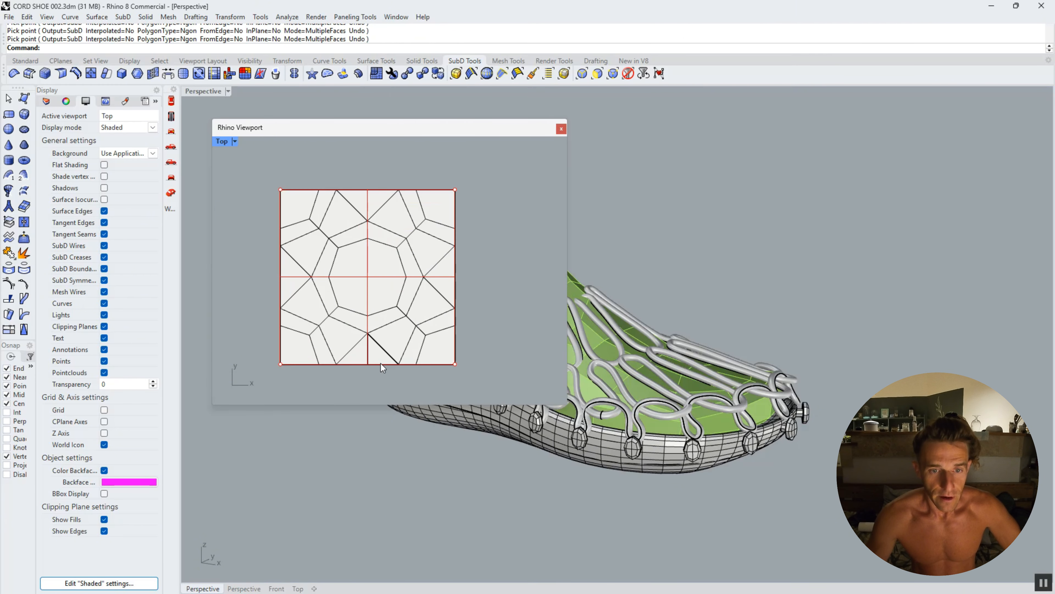
scroll(405, 333, "down", 2)
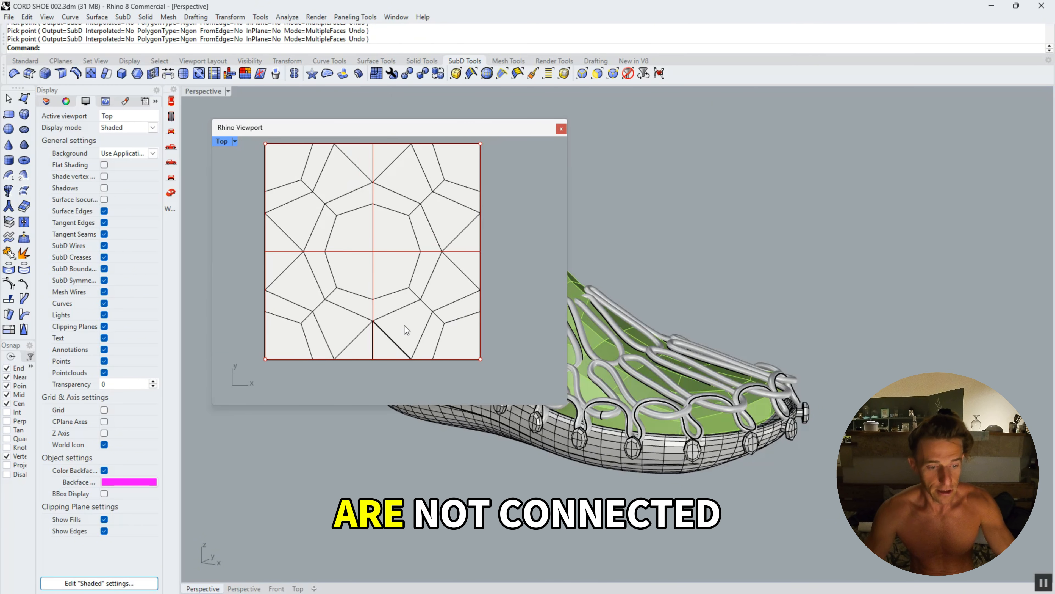
key("Tab")
key("Tab")
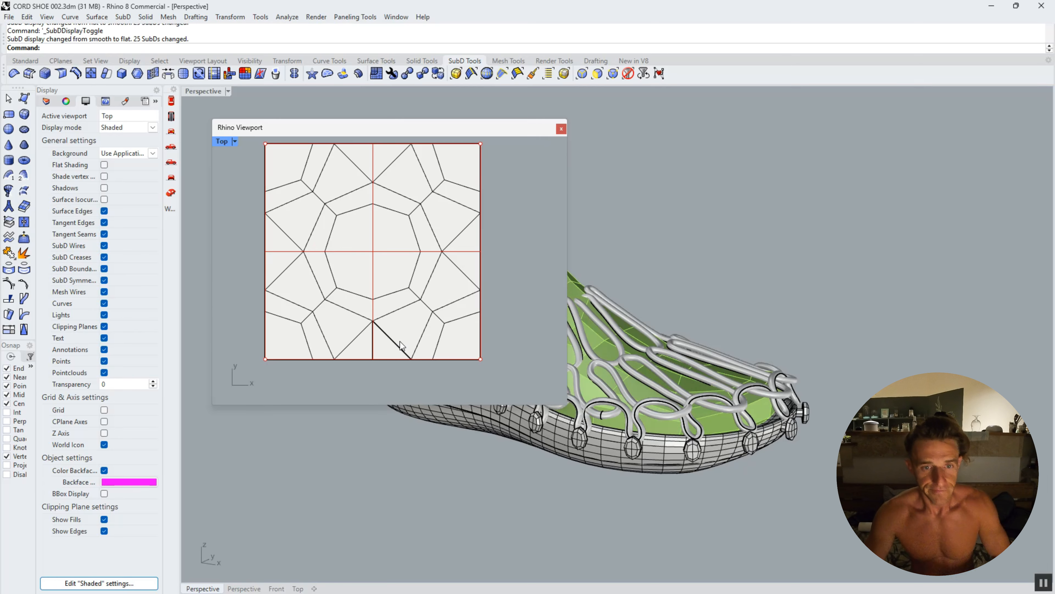
left_click(398, 335, "ctrl+shift")
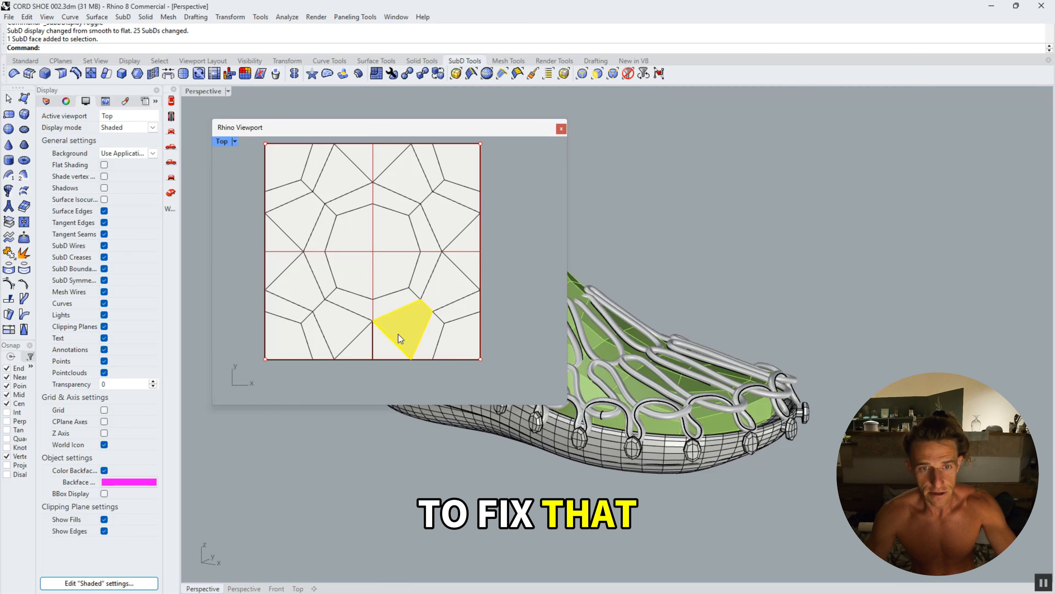
key("Delete")
Clear the selected edges of the opening and delete the triangular SubD face at the tile's bottom centre.
left_click(419, 340, "ctrl+shift")
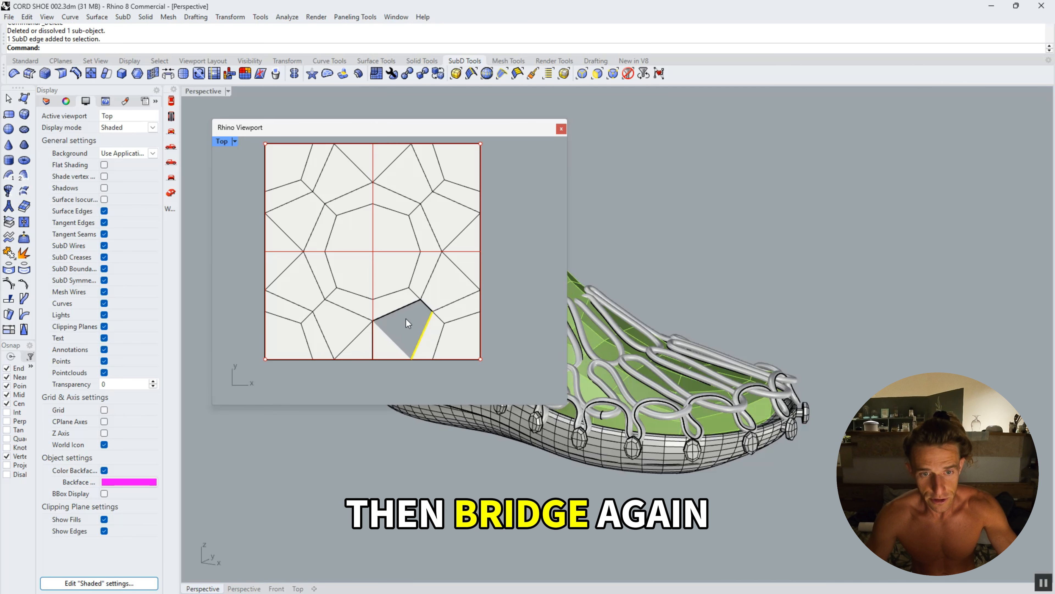
left_click(401, 312, "ctrl+shift")
left_click(402, 325)
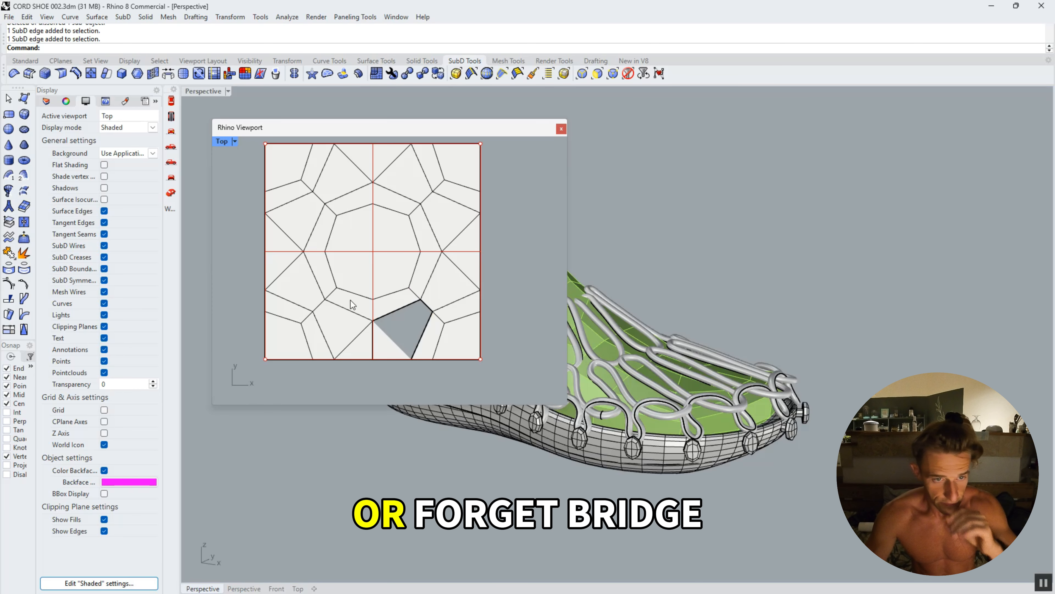
left_click(391, 338, "ctrl+shift")
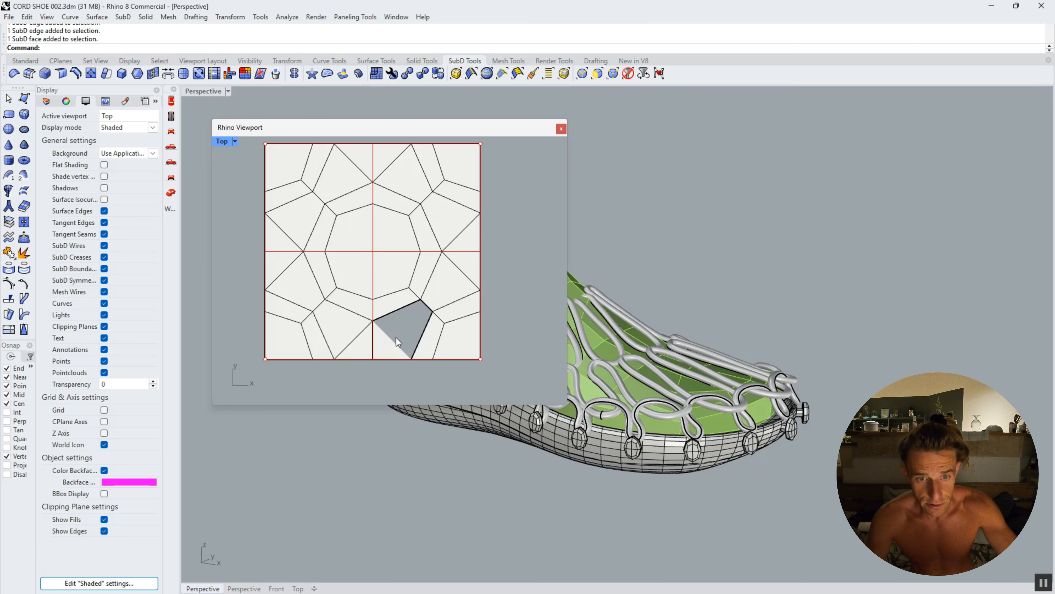
left_click(392, 349, "ctrl+shift")
key("Delete")
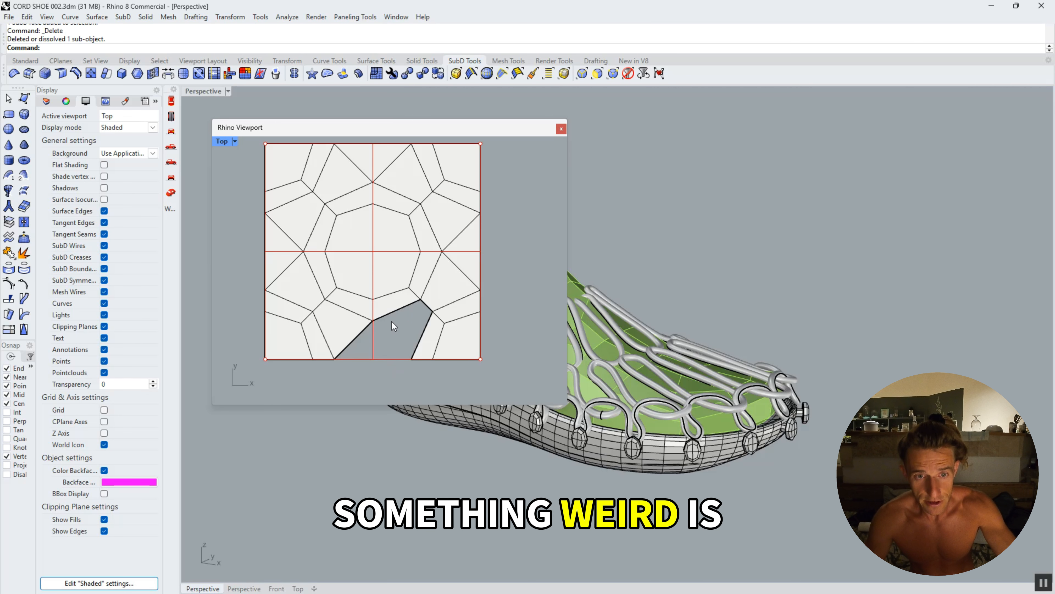
Bridge the opening's upper slanted edge to its right slanted edge with the default bridge options.
left_click(394, 315, "ctrl+shift")
left_click(420, 341, "ctrl+shift")
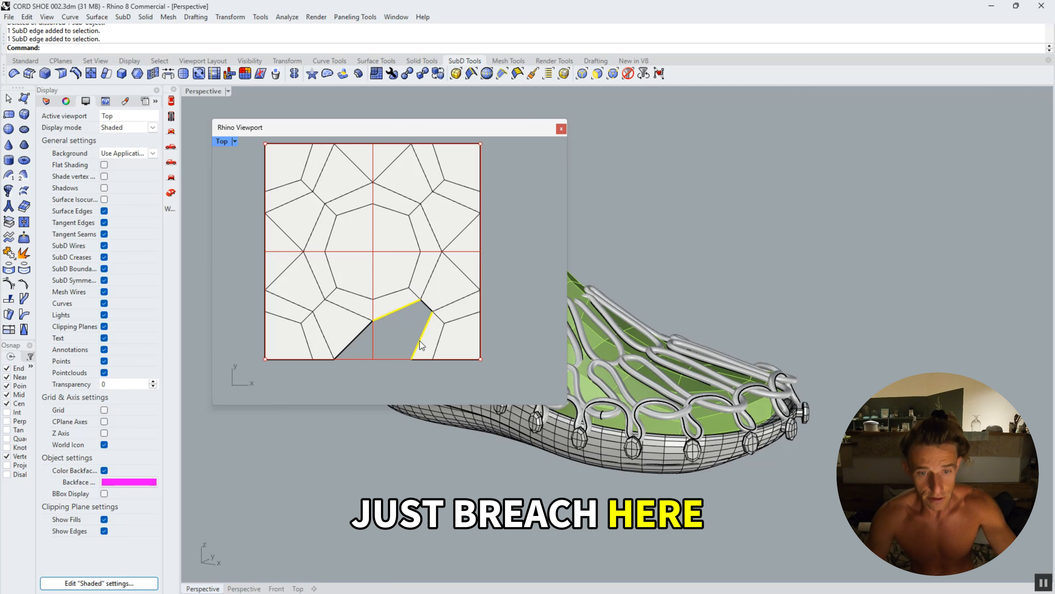
type("br")
key("Return")
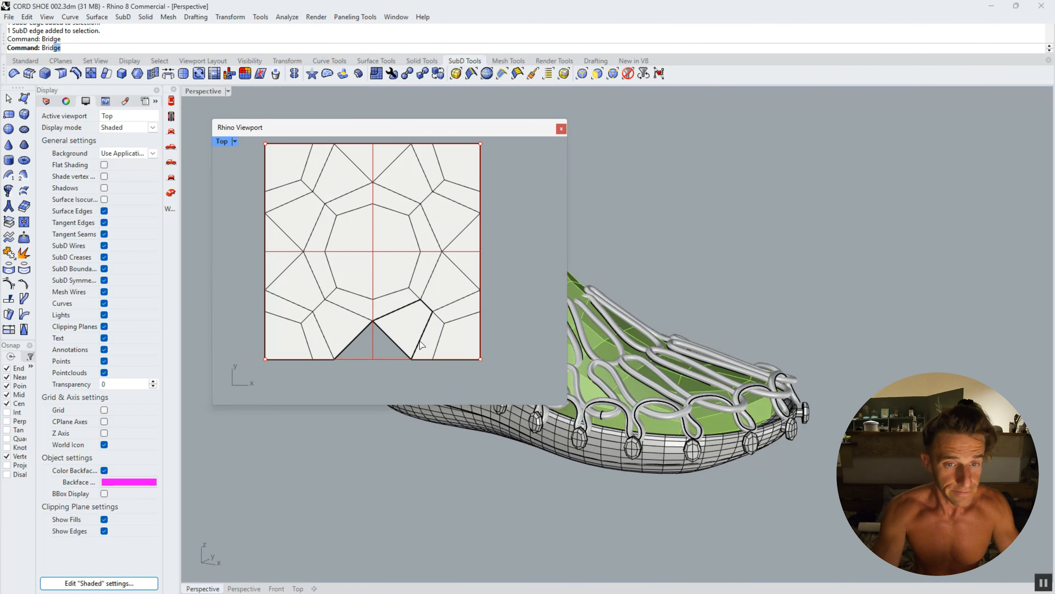
key("Return")
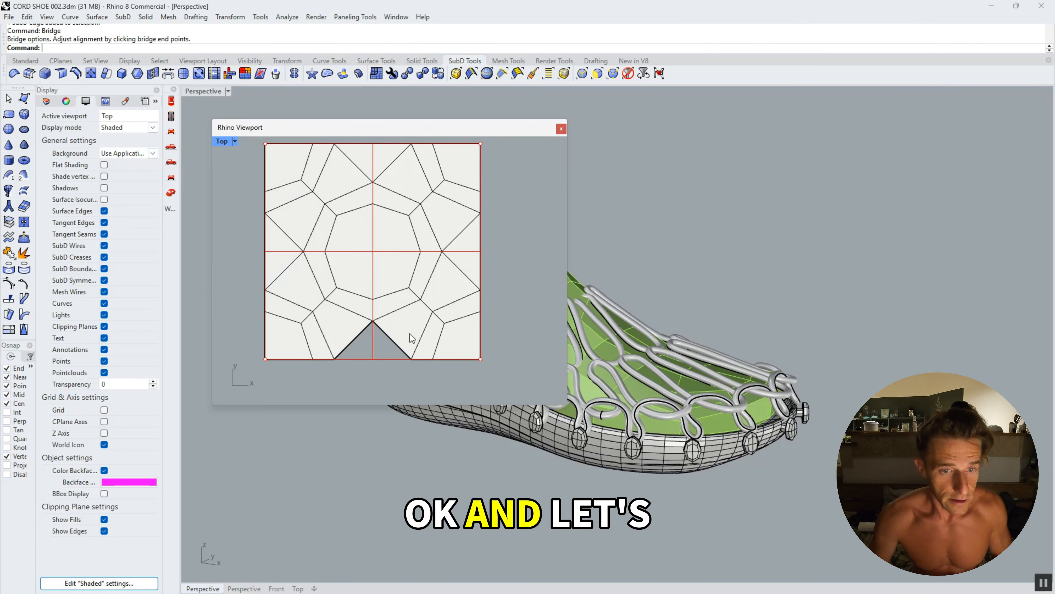
Append a SubD face across the tile's bottom triangular gap and complete the AppendFace command.
left_click(409, 338)
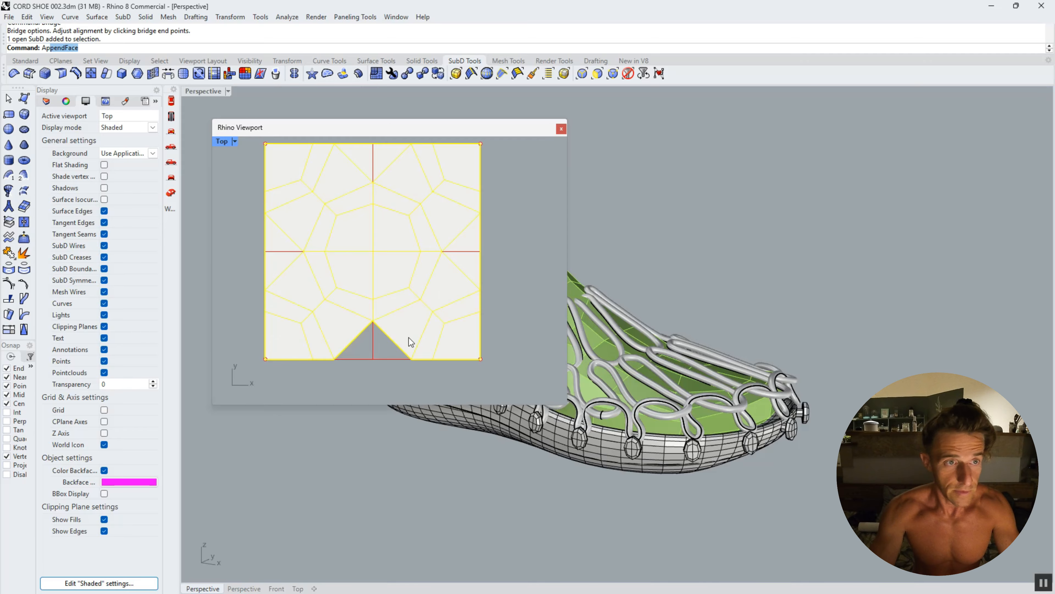
type("app")
key("Return")
left_click(409, 338)
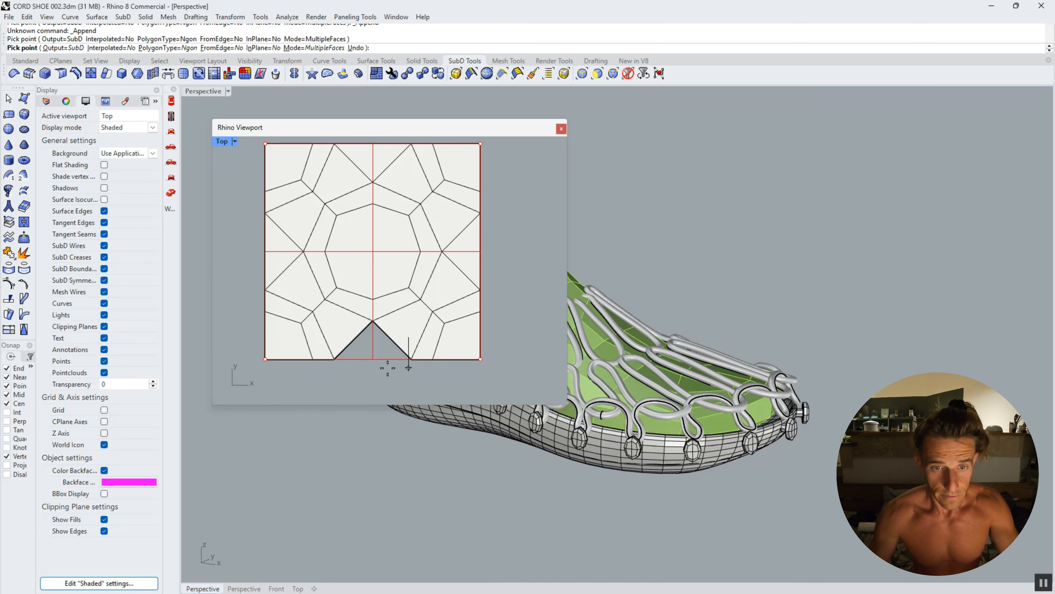
key("ctrl+z")
left_click(333, 359)
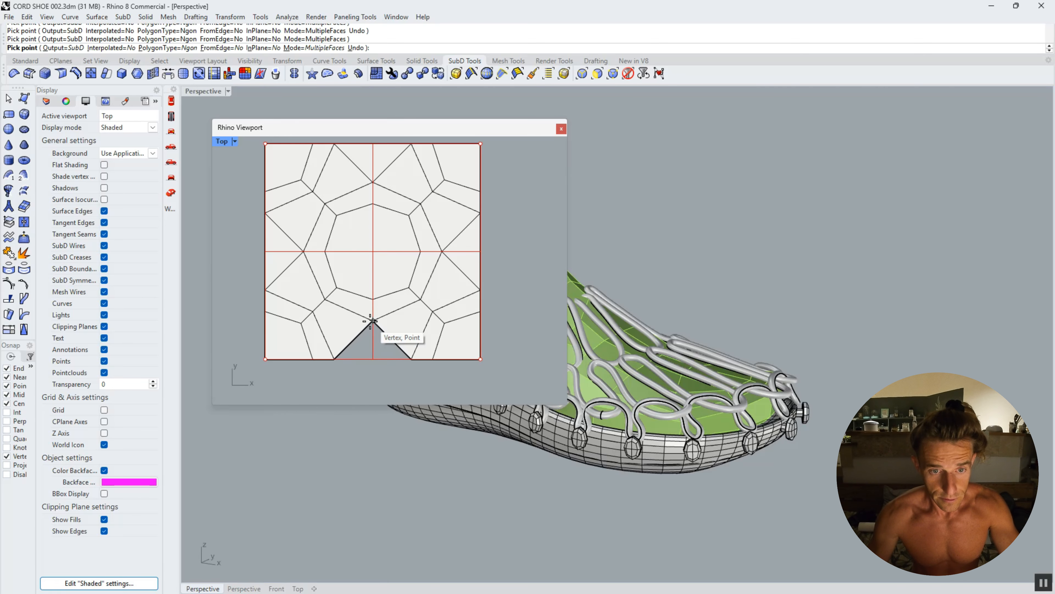
left_click(412, 359)
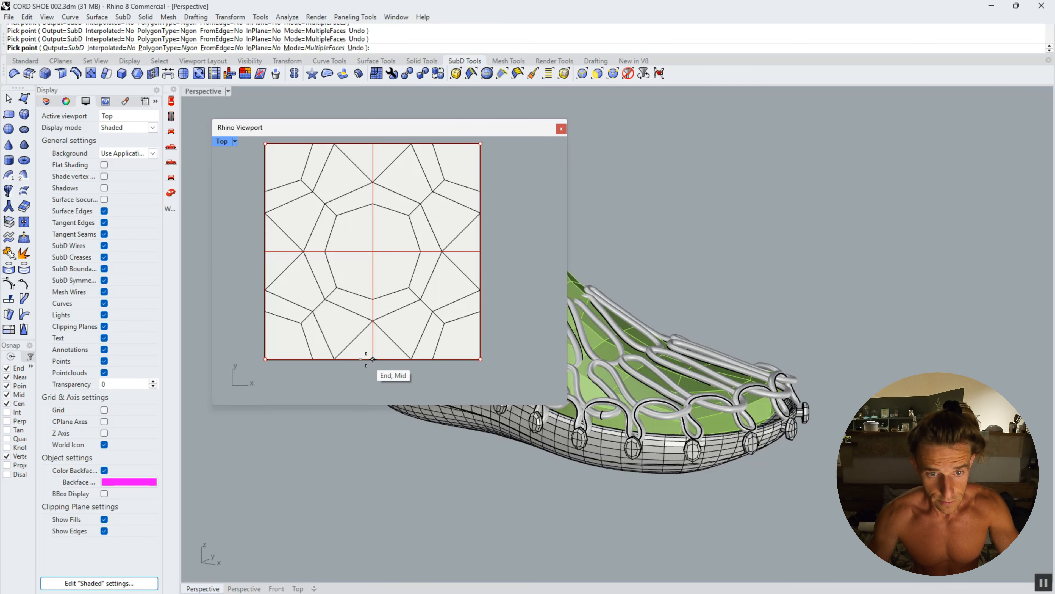
key("Return")
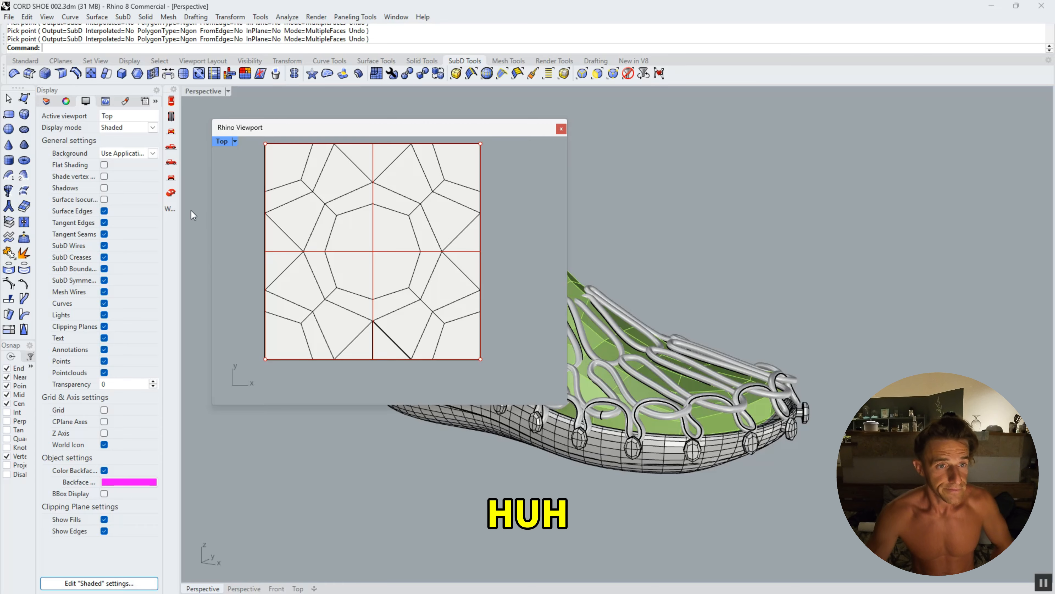
Delete the bridged four-sided face beside the bottom triangle to reopen the hole.
key("Tab")
key("Tab")
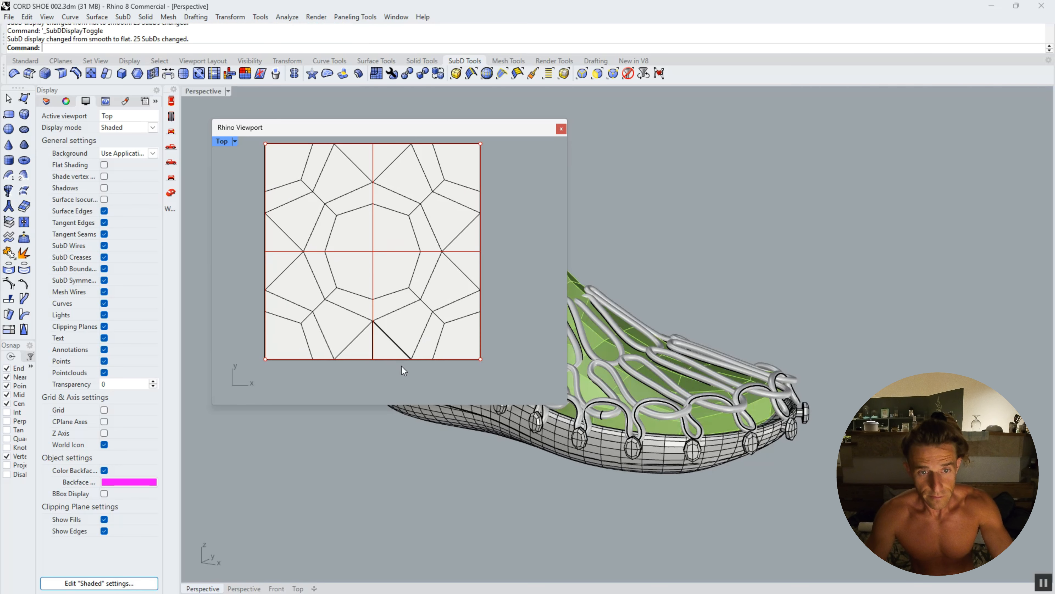
scroll(377, 328, "up", 5)
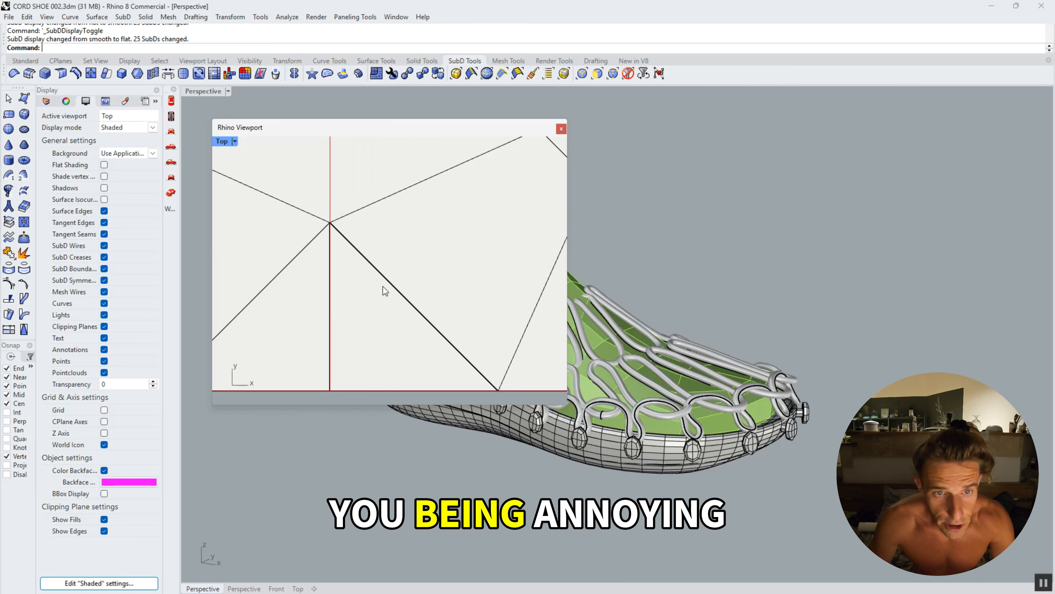
scroll(381, 286, "down", 3)
left_click(400, 278, "ctrl+shift")
key("Delete")
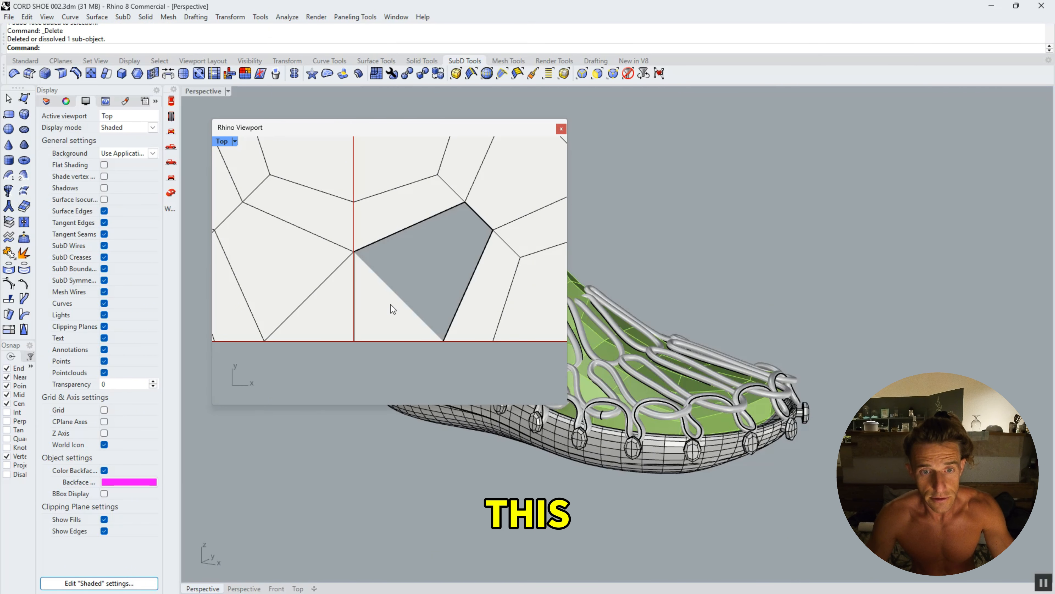
Examine the bottom triangular face and the hole's boundary, comparing the smooth and flat SubD displays.
left_click(400, 297, "ctrl+shift")
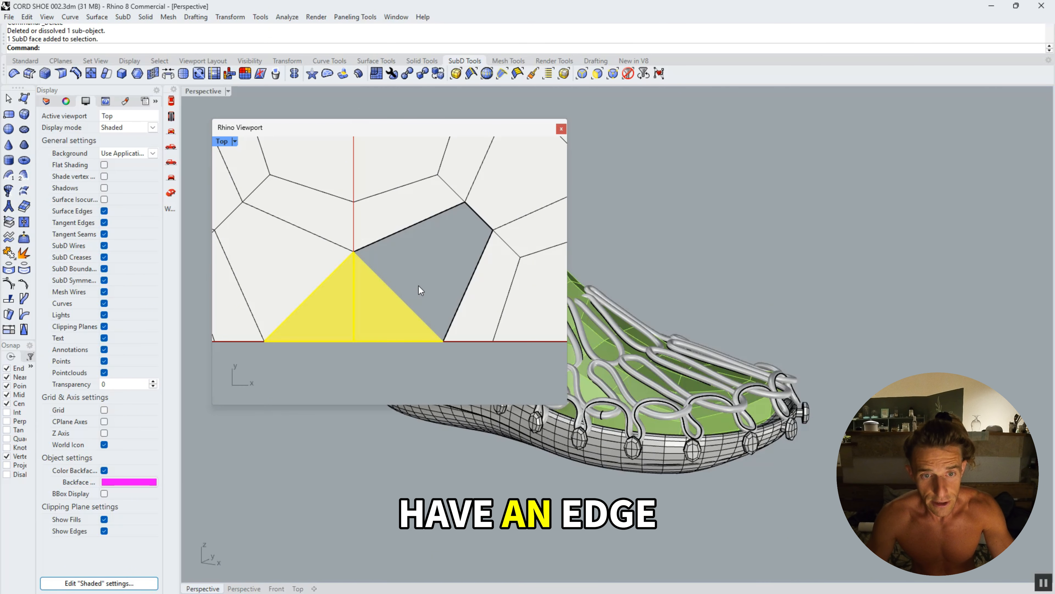
left_click(419, 286)
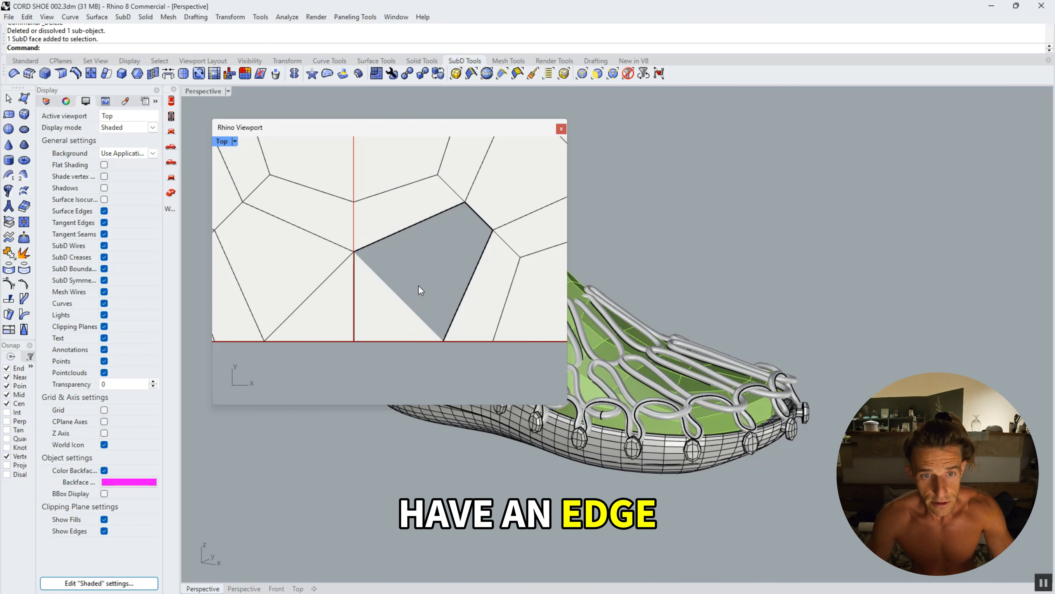
scroll(408, 313, "down", 10)
scroll(420, 304, "up", 6)
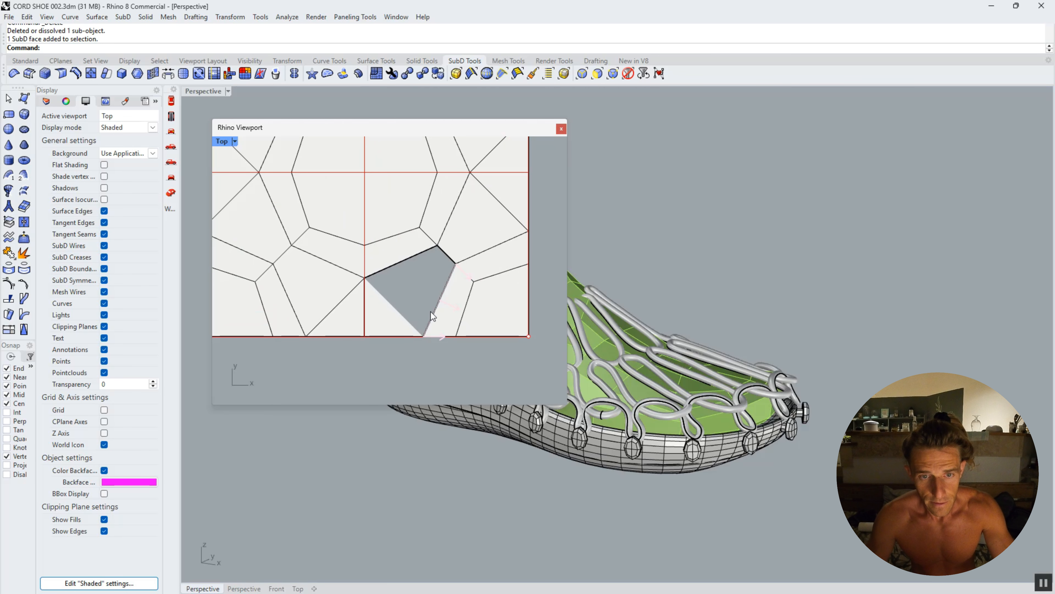
key("Tab")
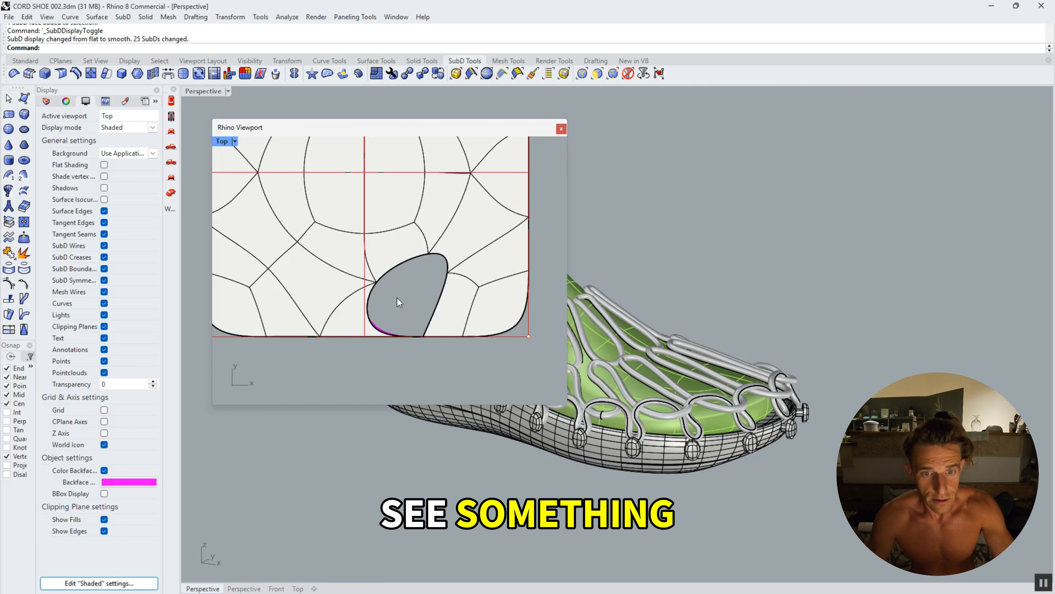
key("Tab")
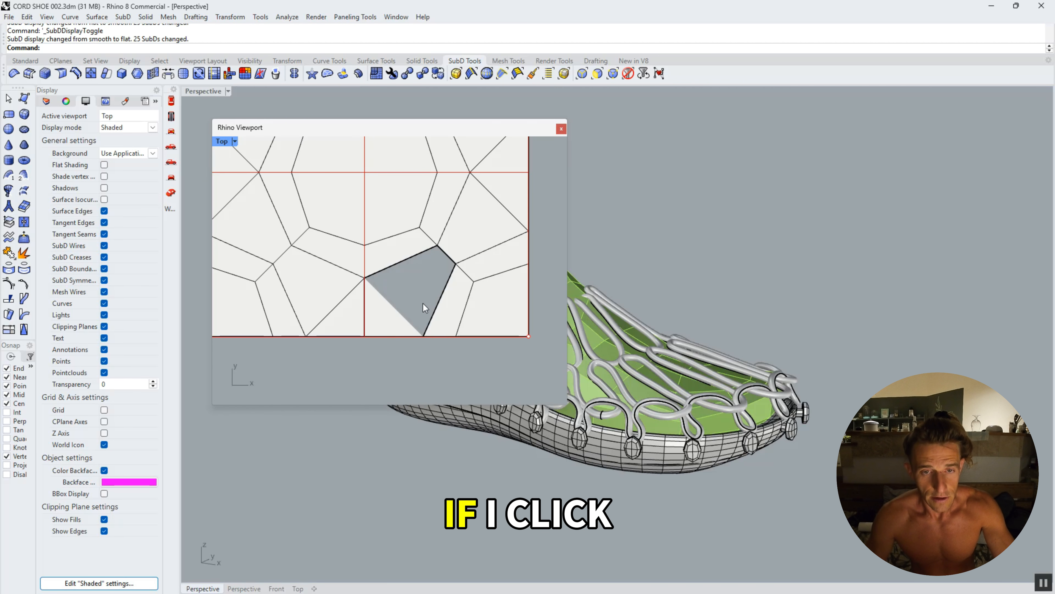
Try to fill the hole beside the bottom triangle with FillMeshHole, using the hole's right edge as the boundary.
left_click(465, 310)
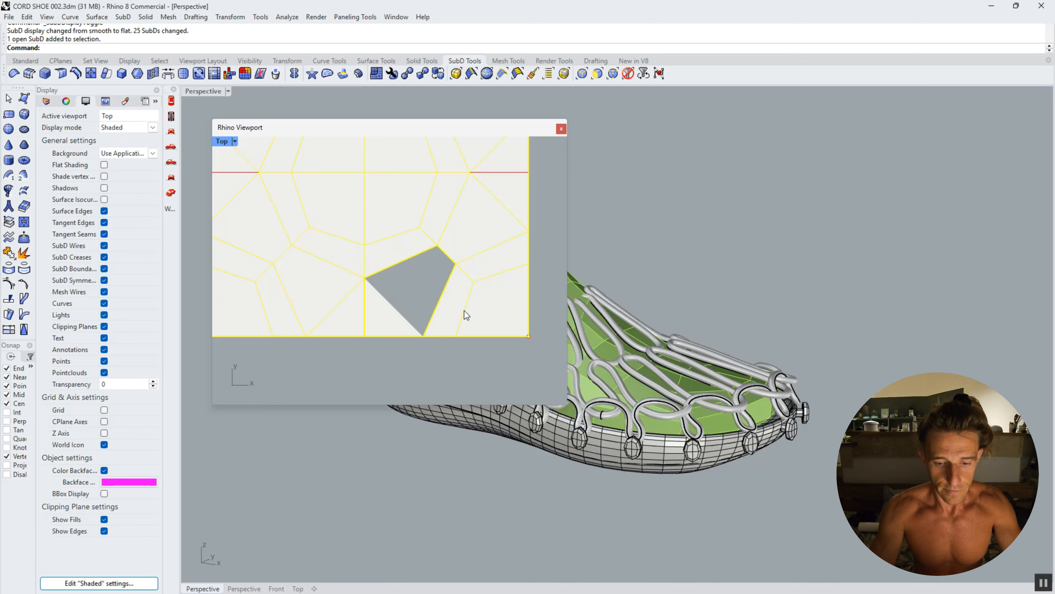
type("Fillhole")
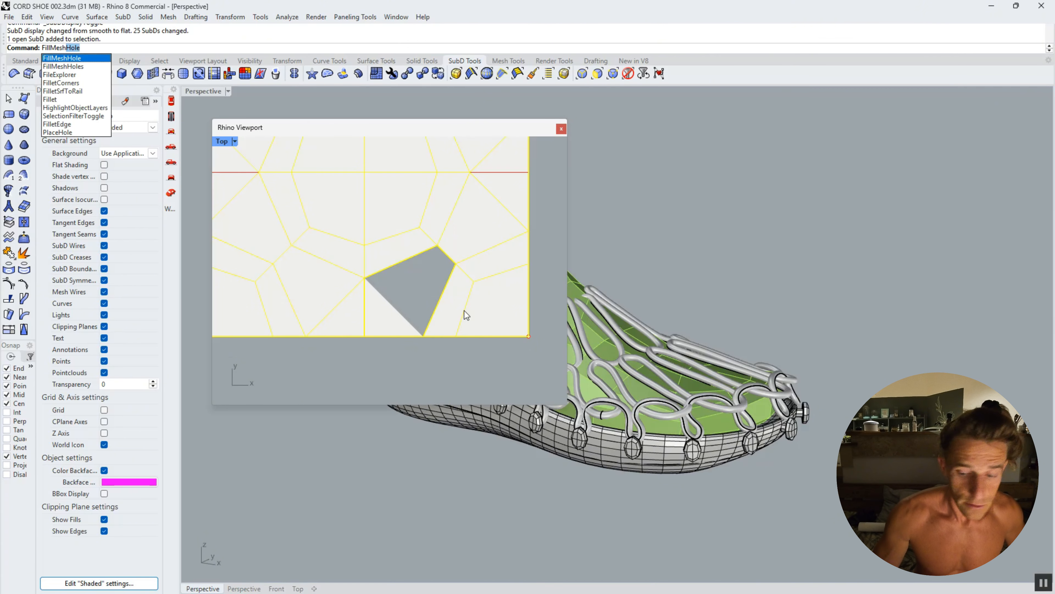
key("Return")
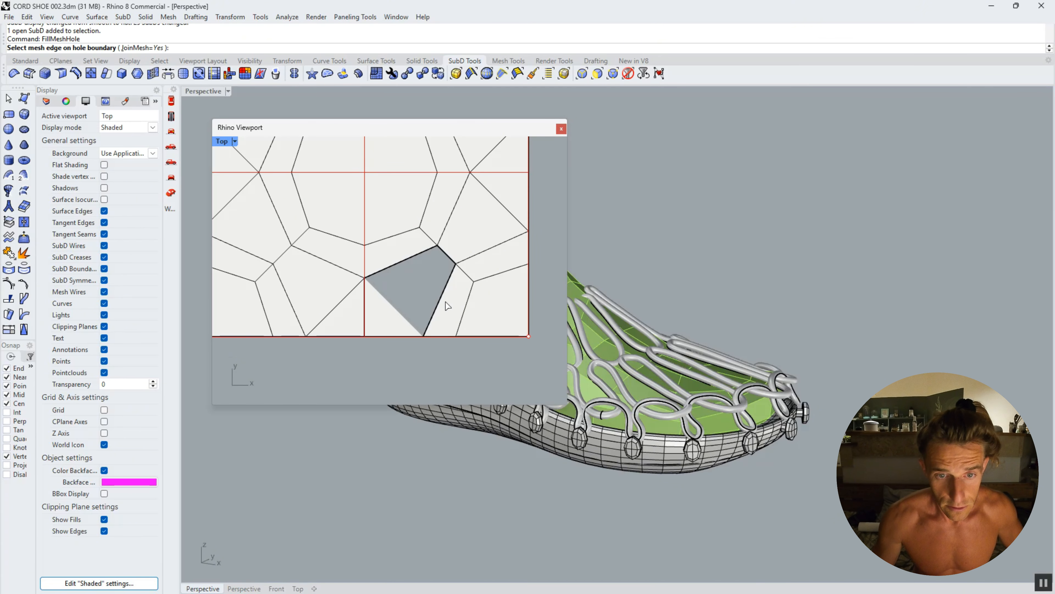
left_click(442, 292)
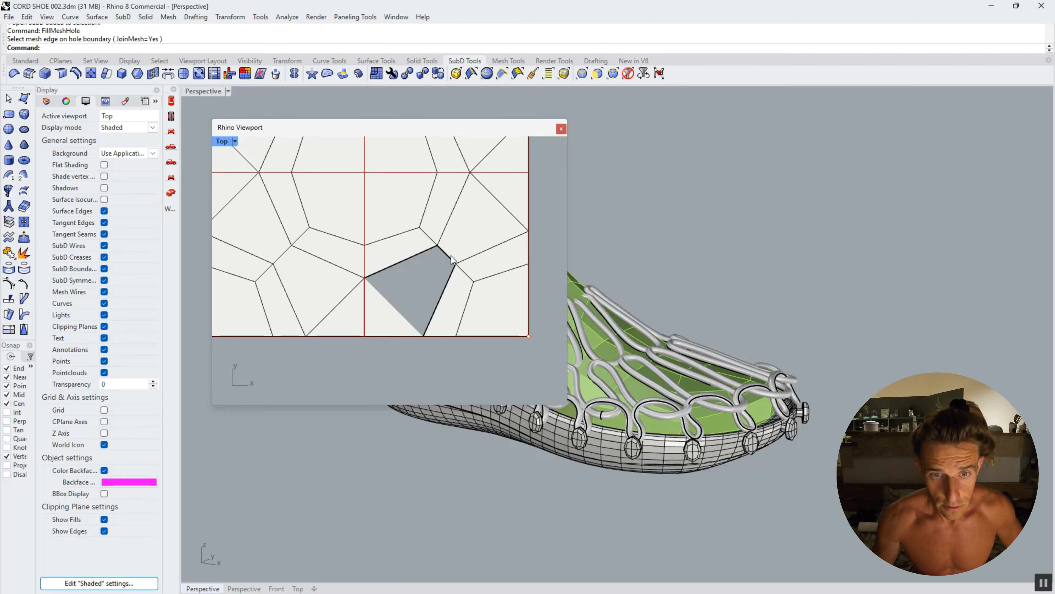
left_click(433, 277)
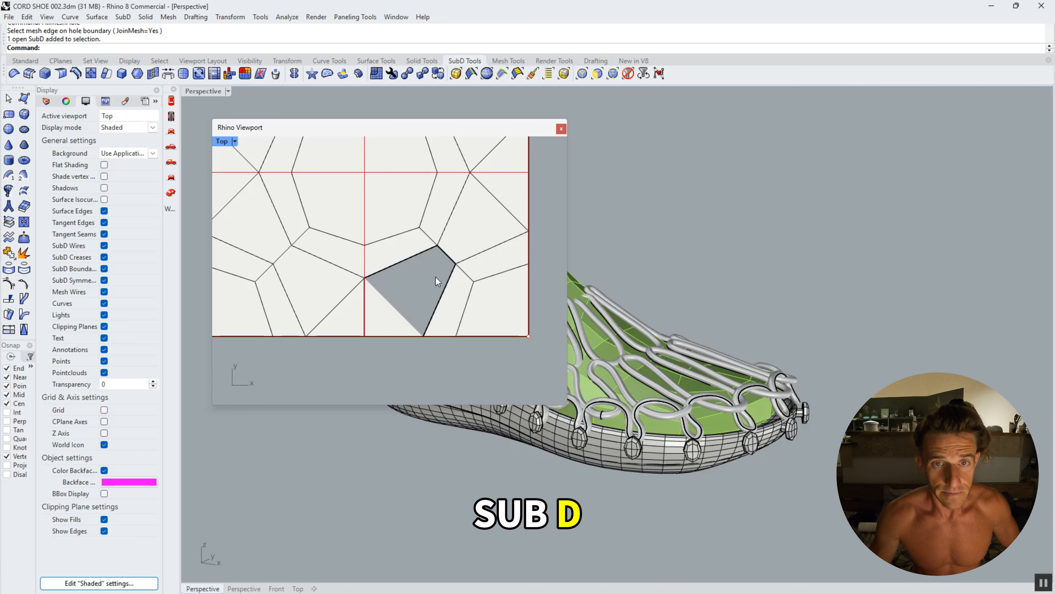
left_click(432, 233)
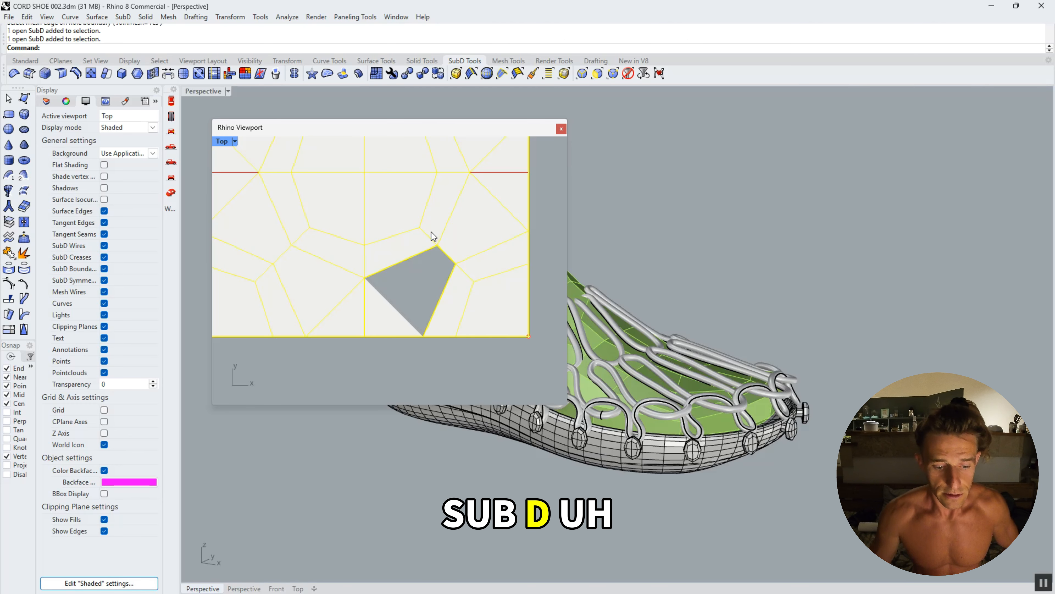
type("SubDF")
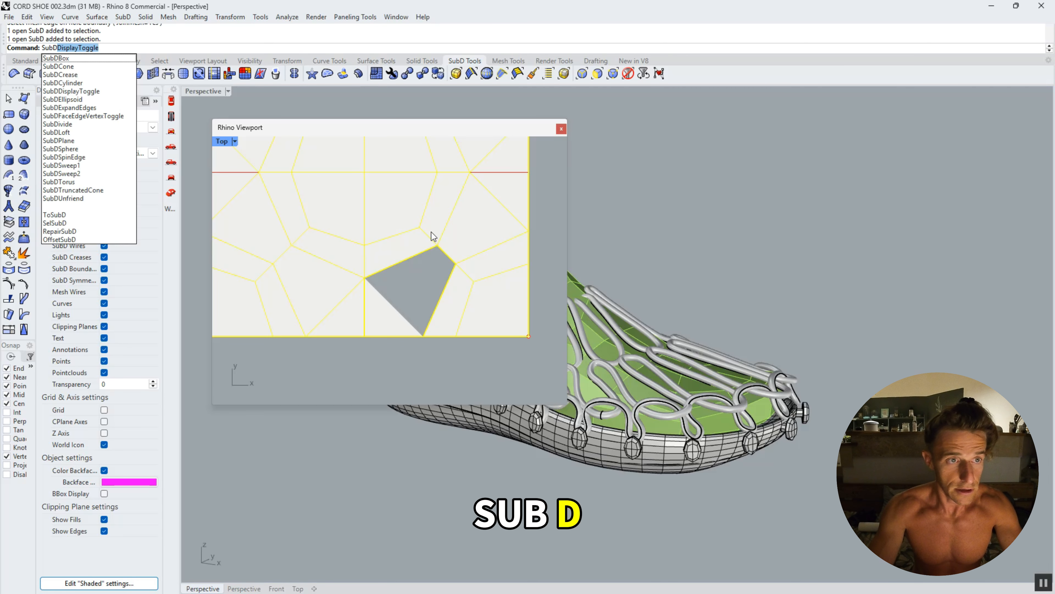
type("ill")
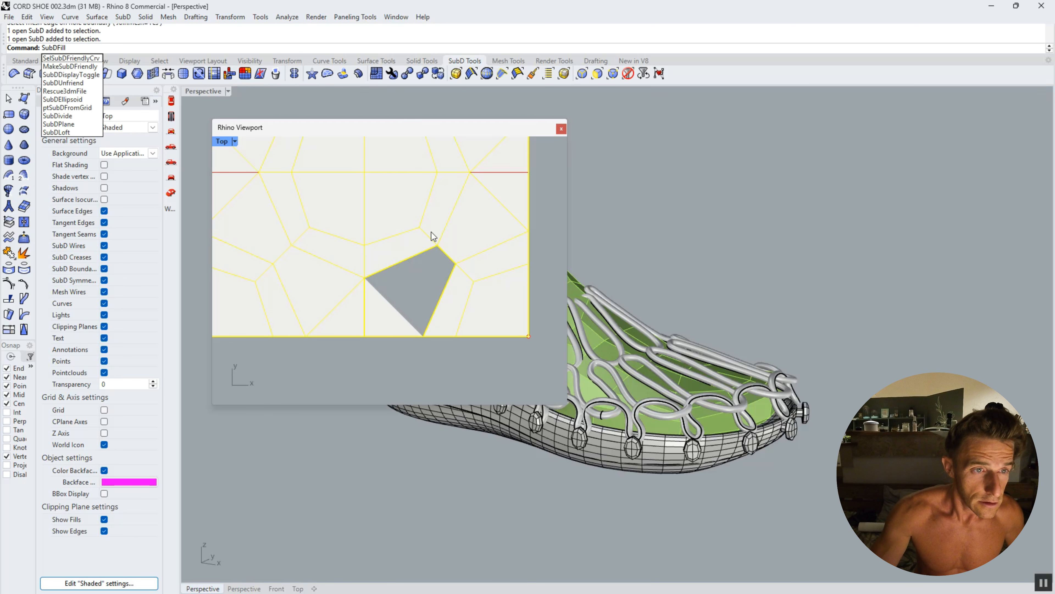
key("BackSpace")
key("BackSpace")
key("BackSpace")
key("BackSpace")
key("BackSpace")
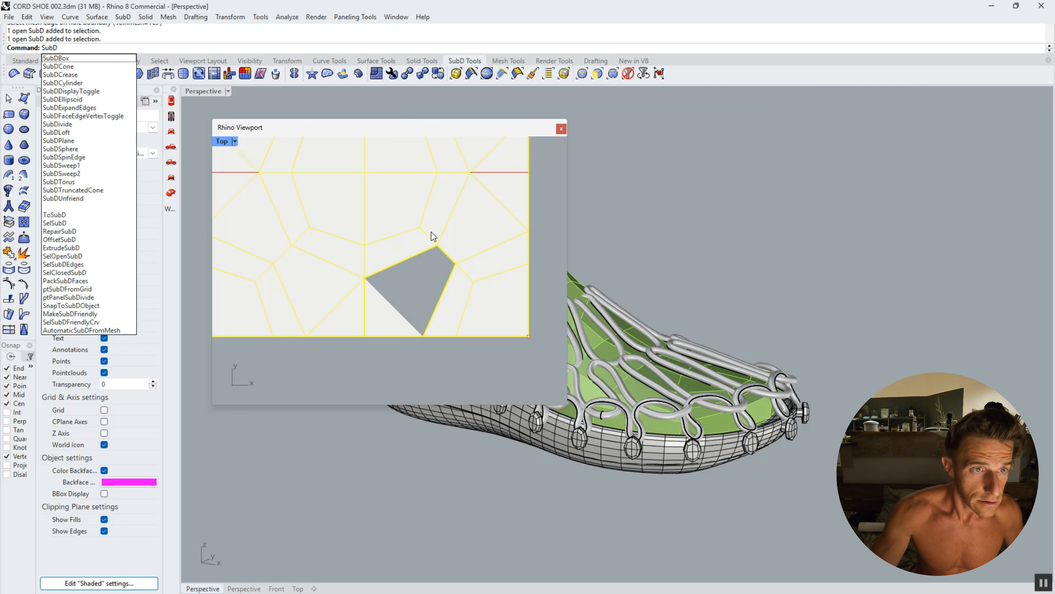
type("hole")
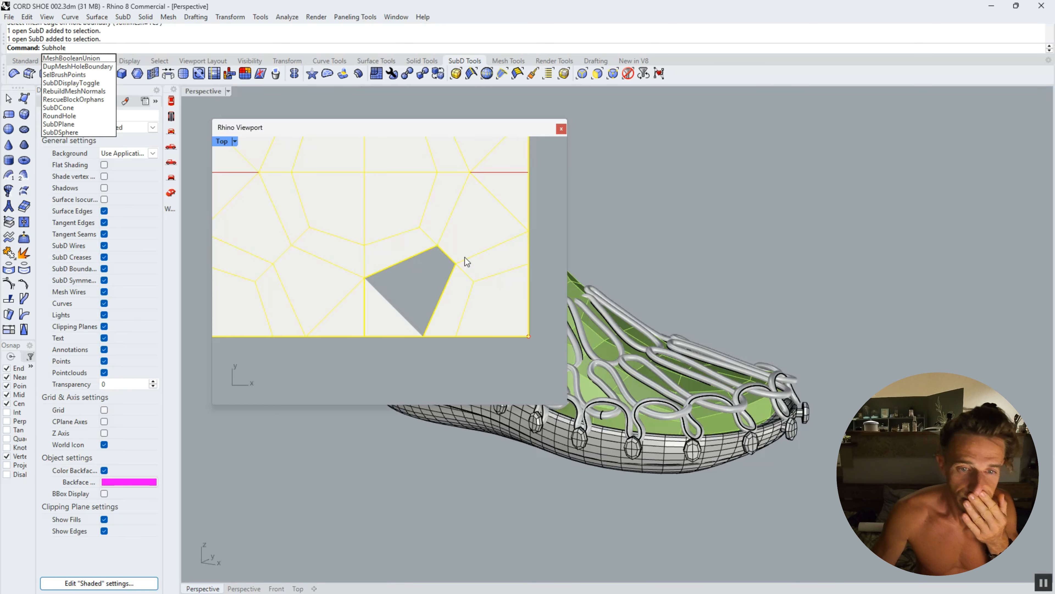
key("Escape")
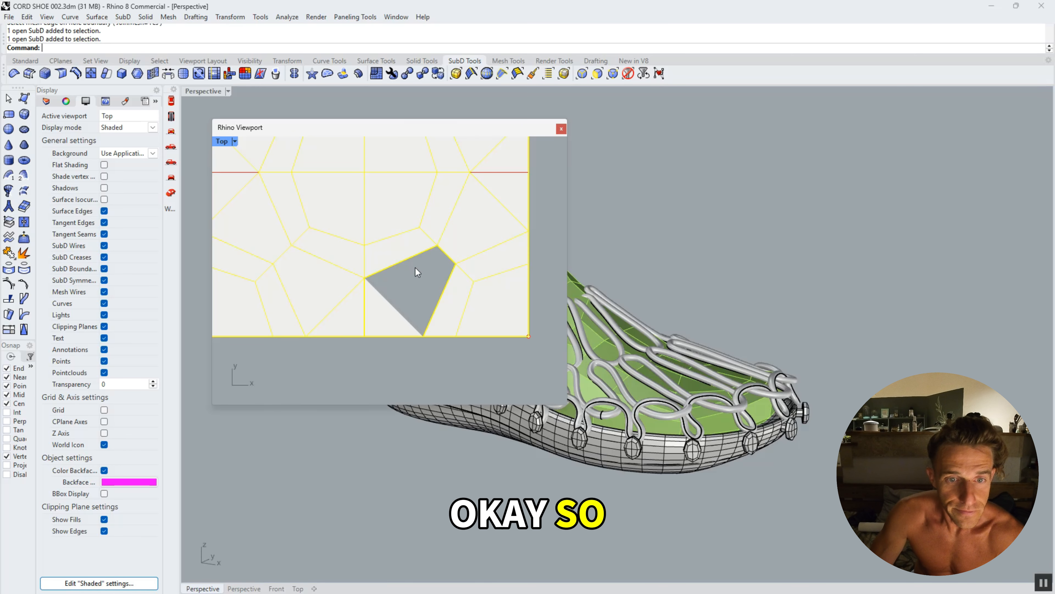
key("Escape")
Fill the hole beside the bottom triangle with Fill, using its three SubD boundary edges and the Automatic patch style.
left_click(327, 75)
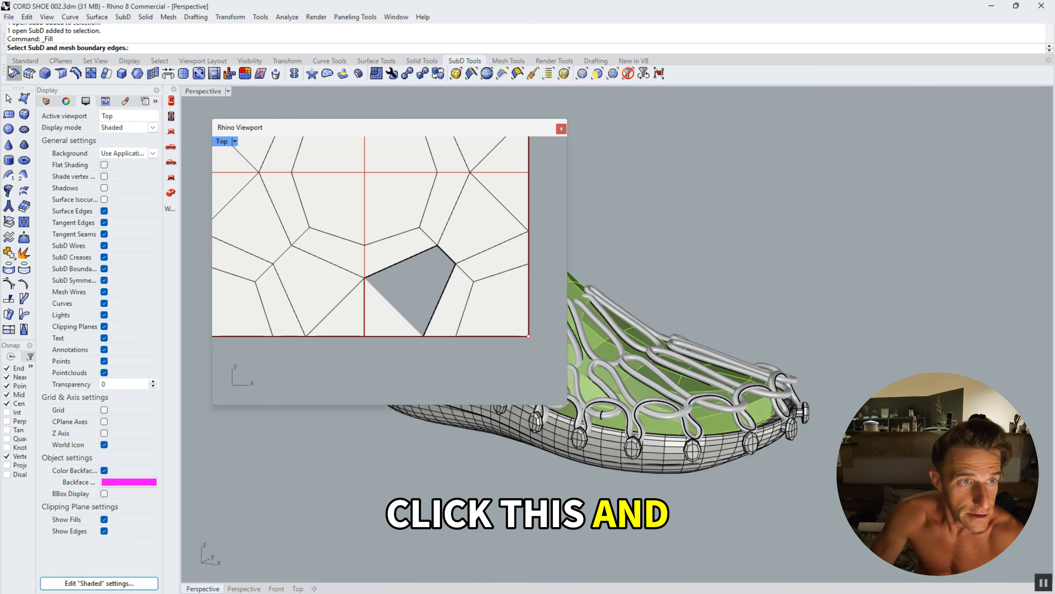
left_click(410, 260)
left_click(448, 265)
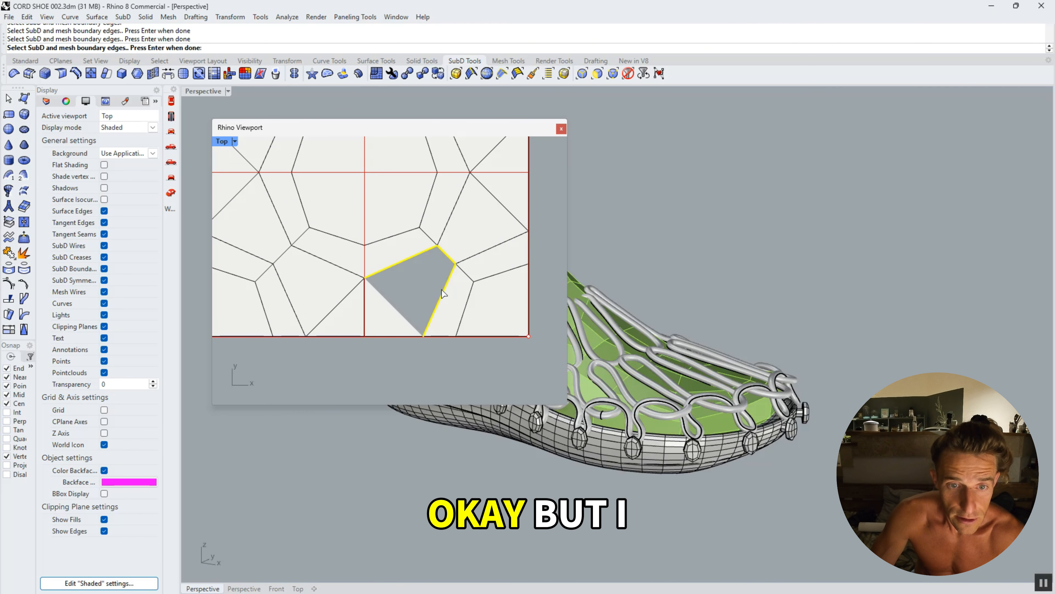
key("Return")
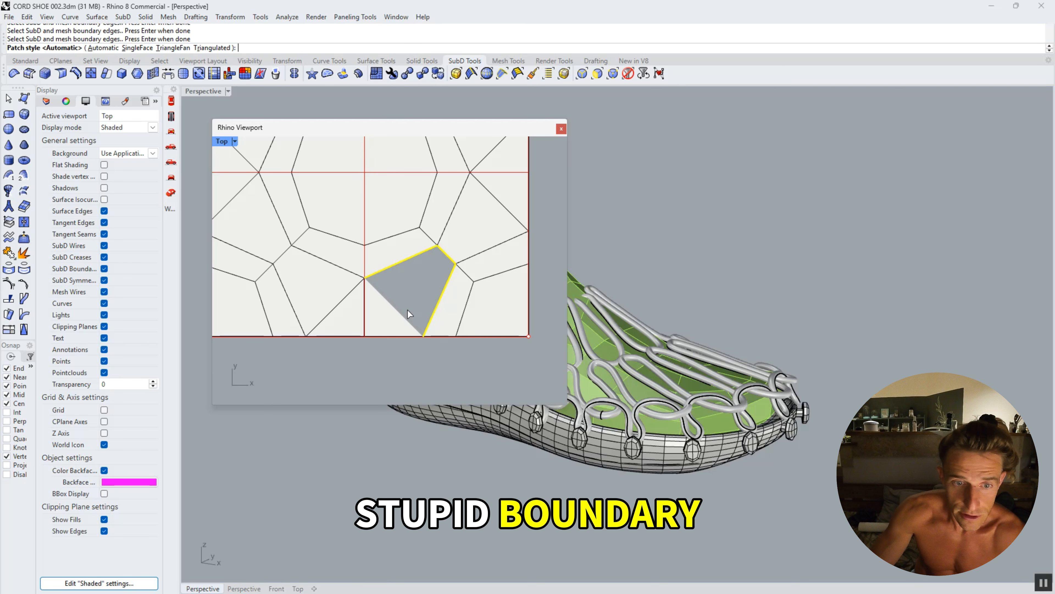
key("Return")
key("Return")
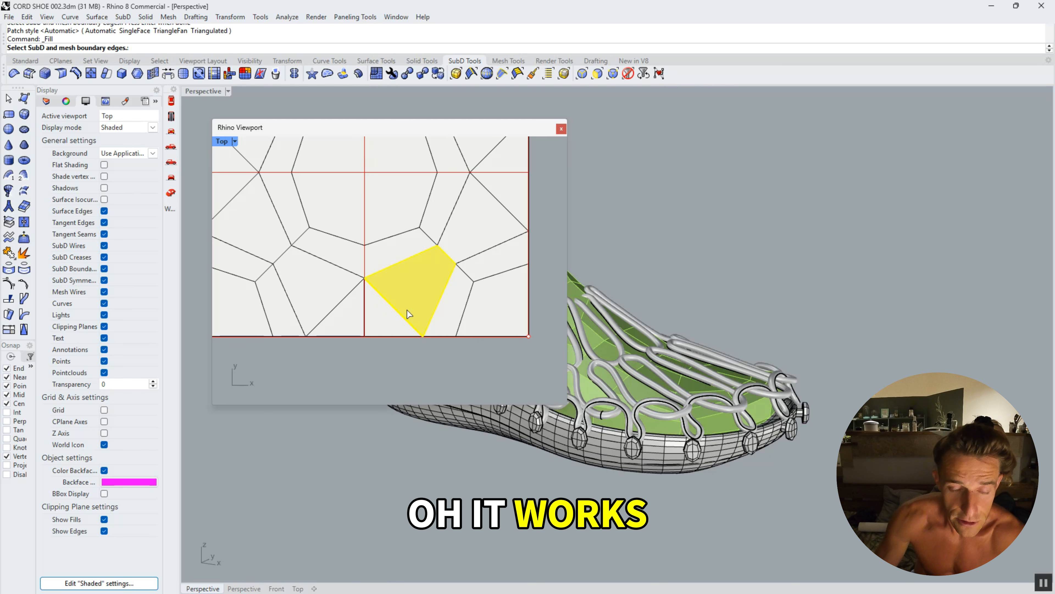
key("Escape")
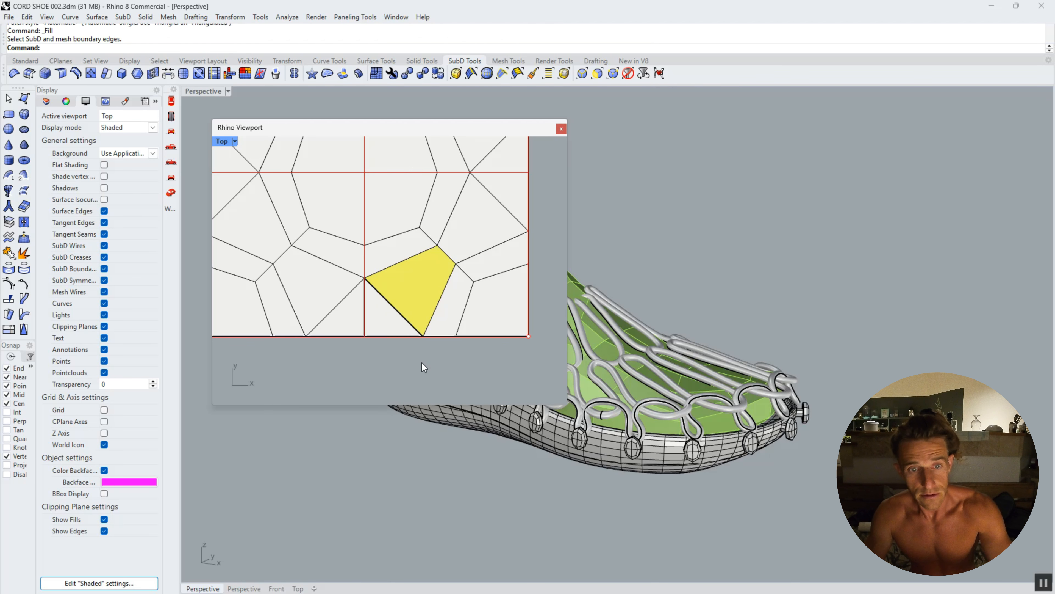
key("Tab")
key("Tab")
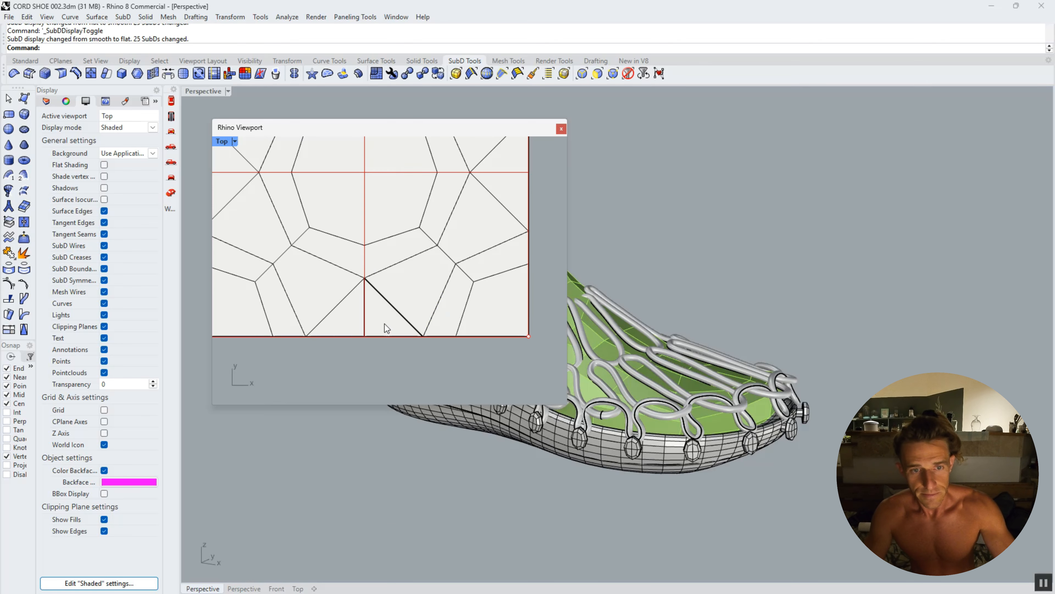
Delete the triangular face at the bottom centre of the tile and check the open notch in smooth and flat display.
left_click(387, 325, "ctrl+shift")
key("Delete")
scroll(400, 332, "up", 14)
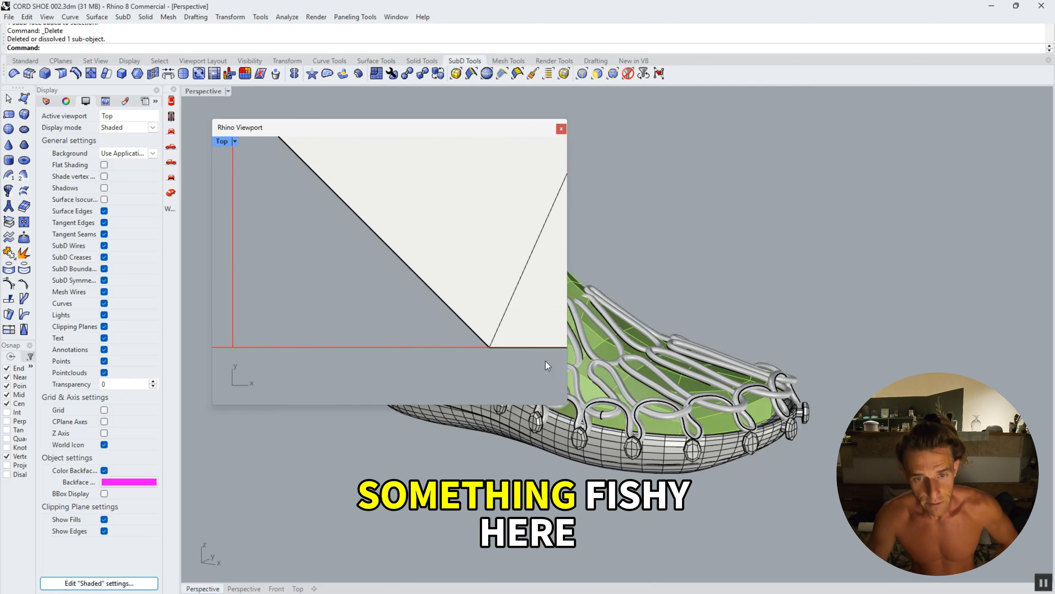
scroll(463, 360, "down", 14)
key("Tab")
right_click_drag(459, 357, 431, 342, "ctrl+shift")
key("Tab")
scroll(403, 330, "down", 6)
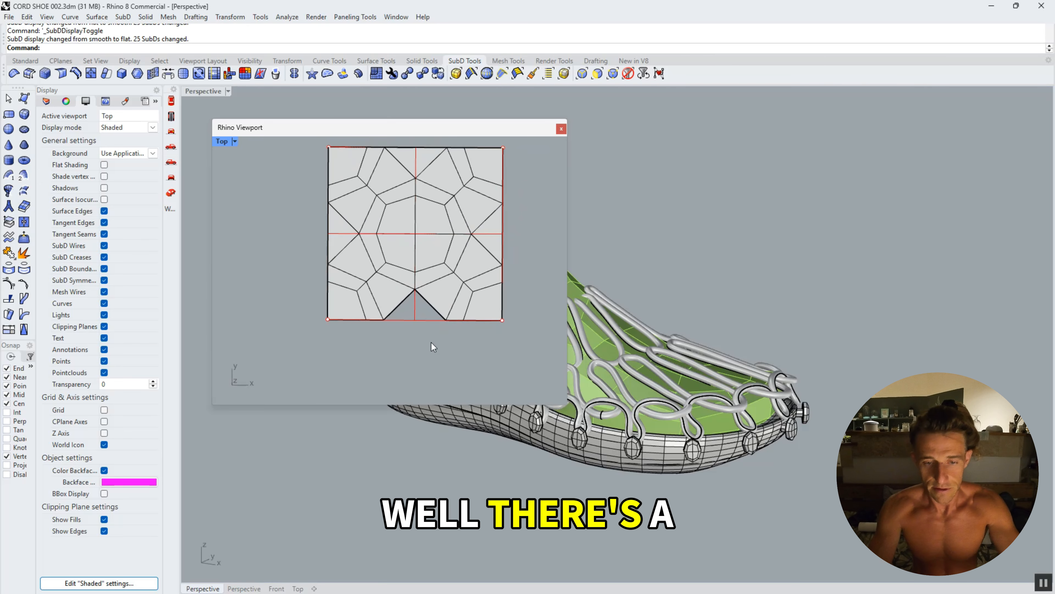
key("ctrl+F1")
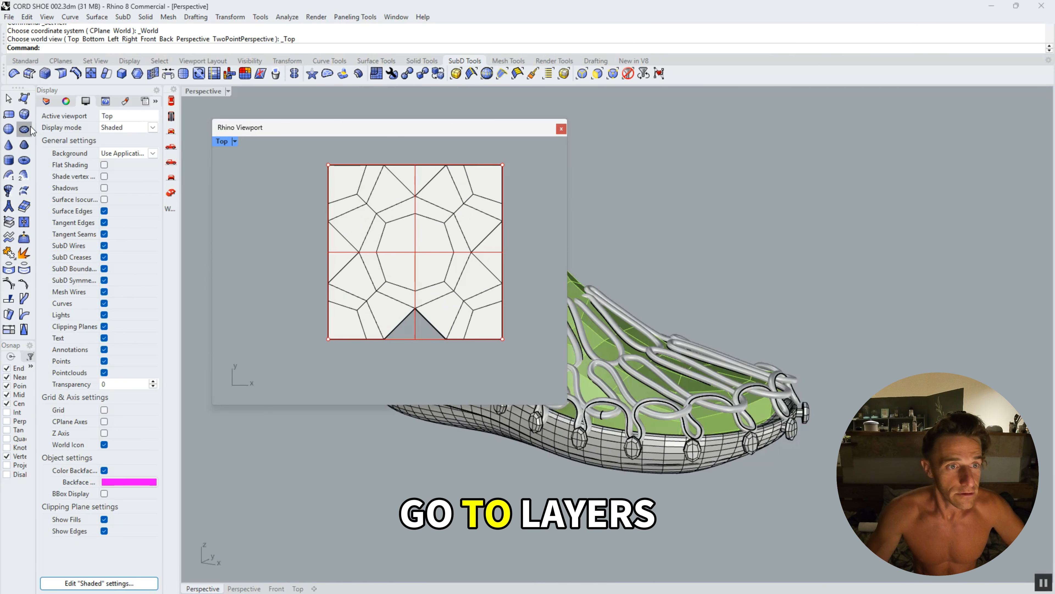
Lock Layer 01 so its red guide lines cannot be selected.
left_click(45, 101)
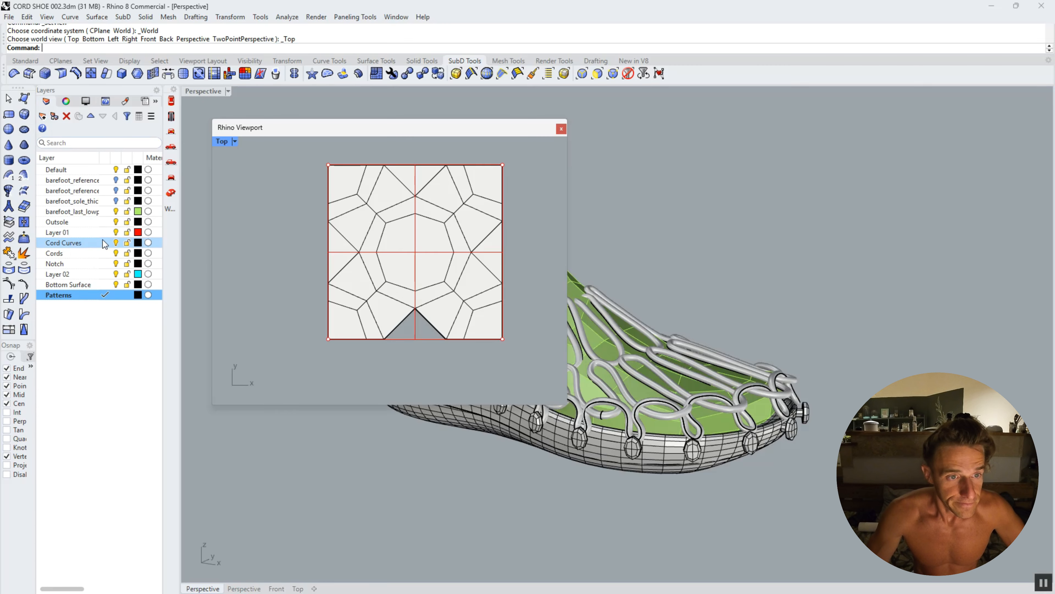
left_click(116, 232)
left_click(116, 232)
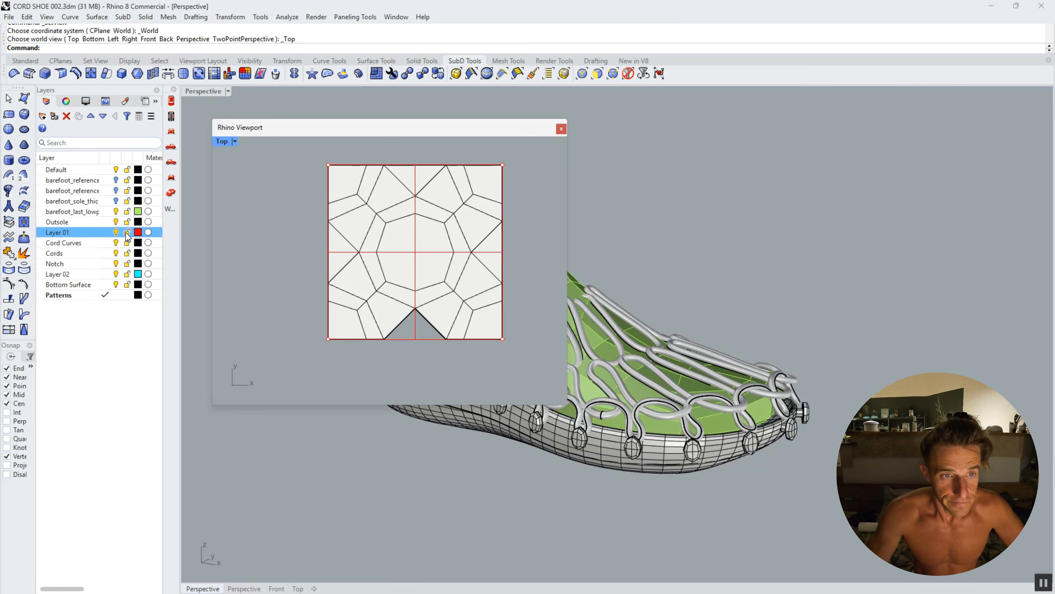
left_click(127, 233)
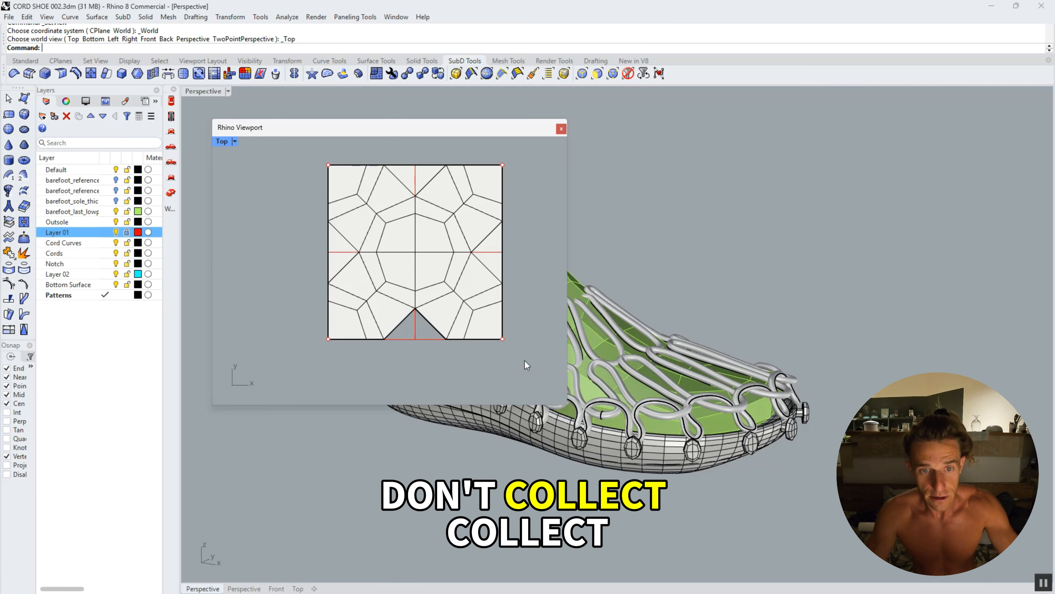
Try deleting the tile's lower half up to the horizontal centre line and undo the deletion.
left_click_drag(525, 360, 294, 271)
key("Delete")
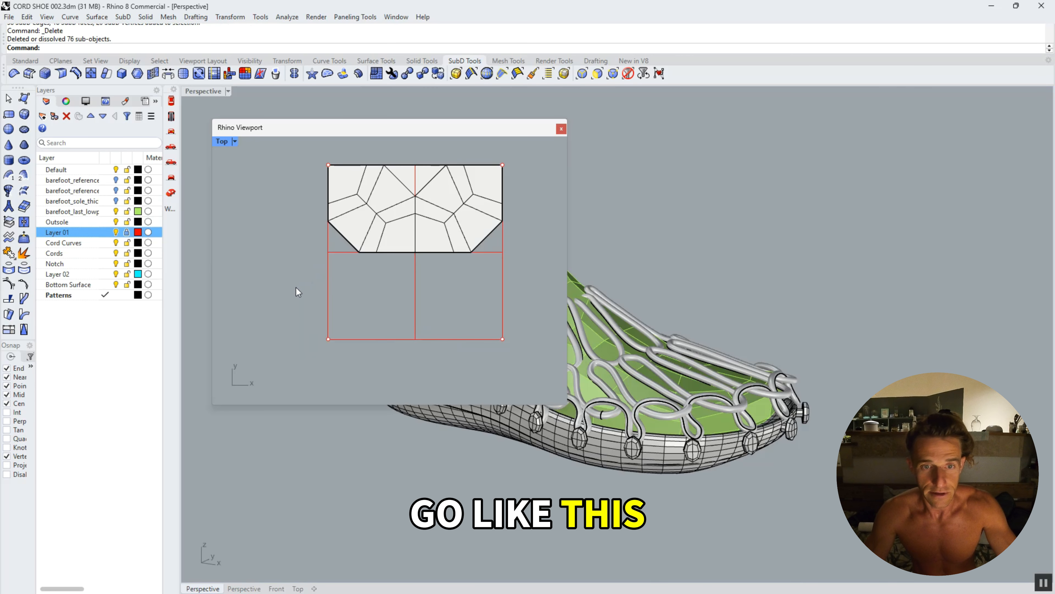
key("ctrl+z")
left_click(452, 350)
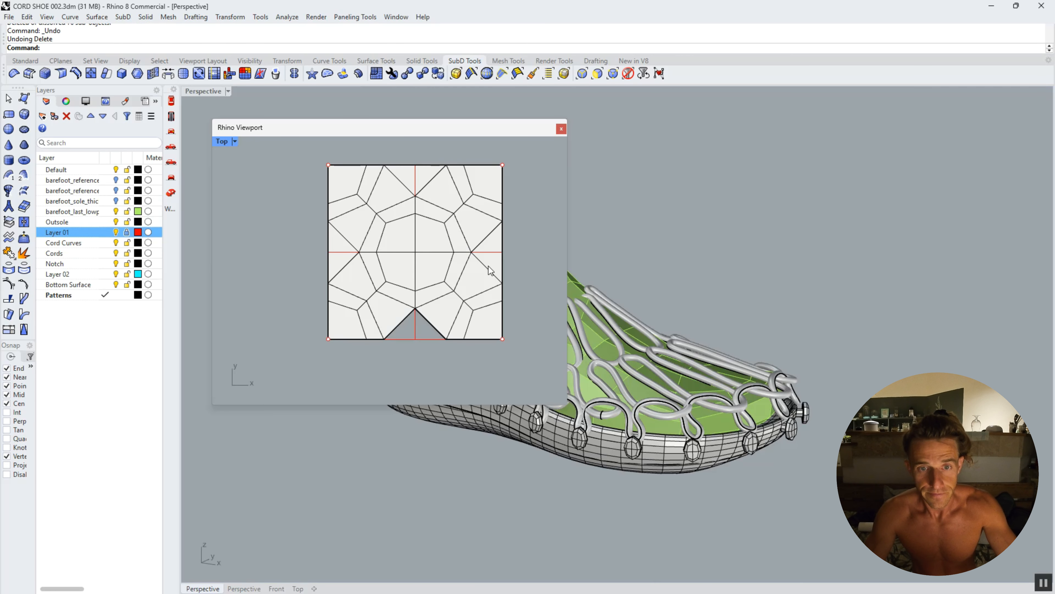
Delete all SubD faces in the tile's lower half, including the side triangles that cross the horizontal centre line.
key("Tab")
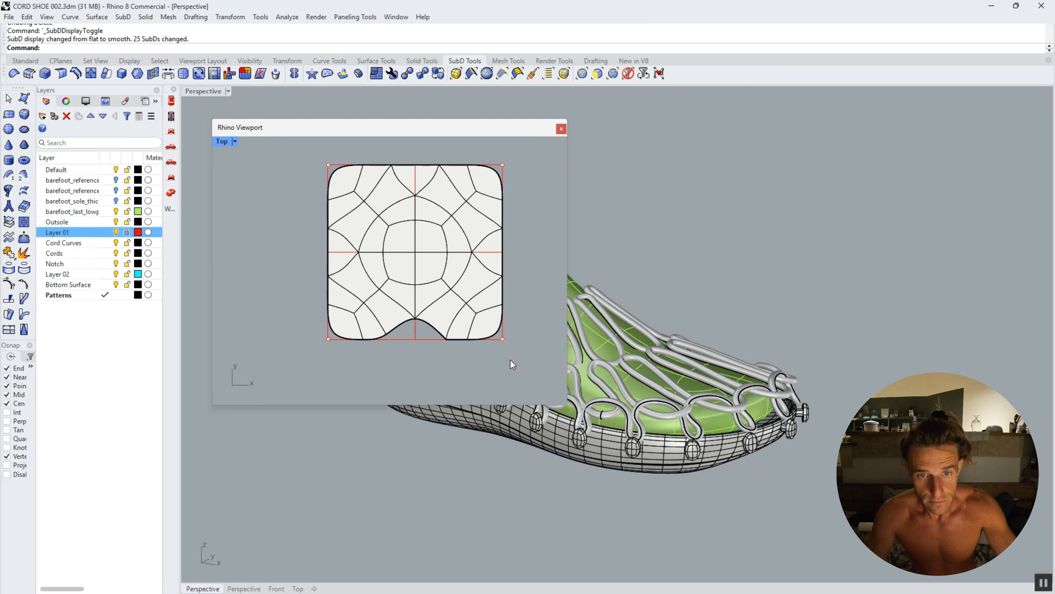
key("Tab")
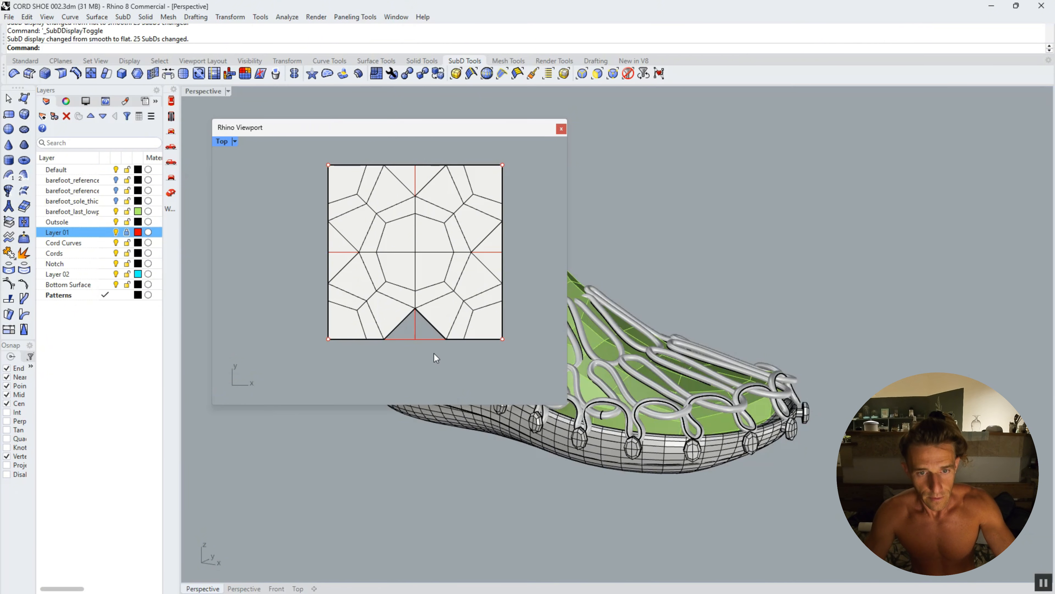
scroll(427, 348, "up", 2)
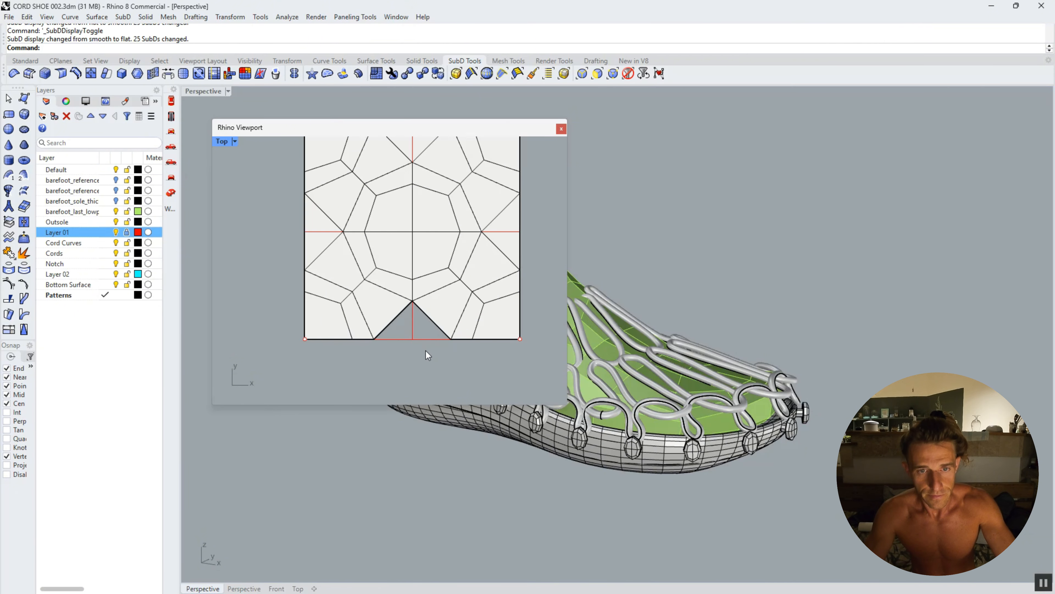
right_click_drag(475, 377, 447, 397)
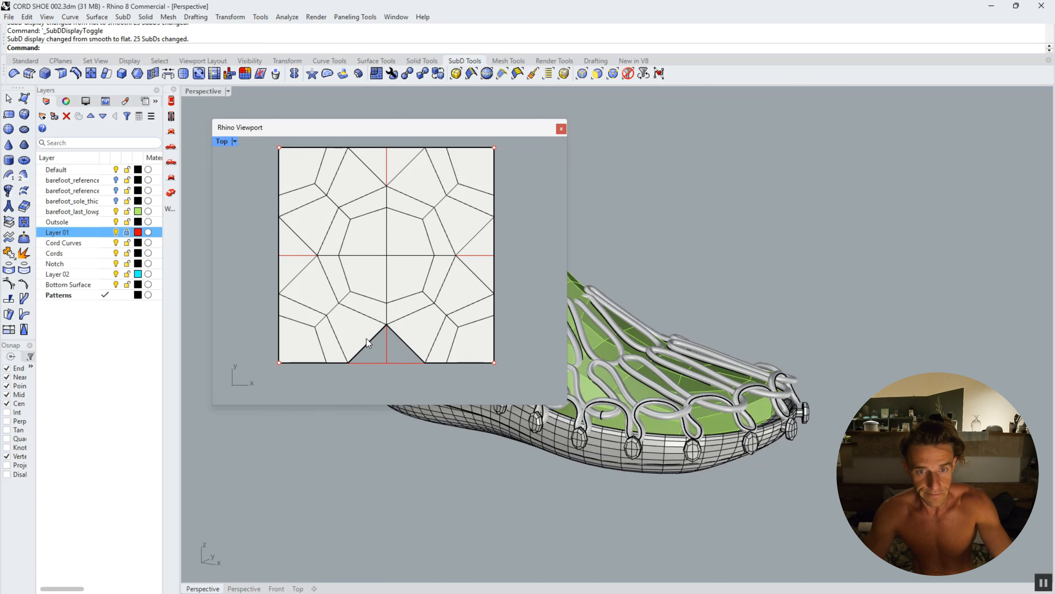
scroll(382, 319, "down", 1)
left_click_drag(485, 374, 289, 308)
key("Delete")
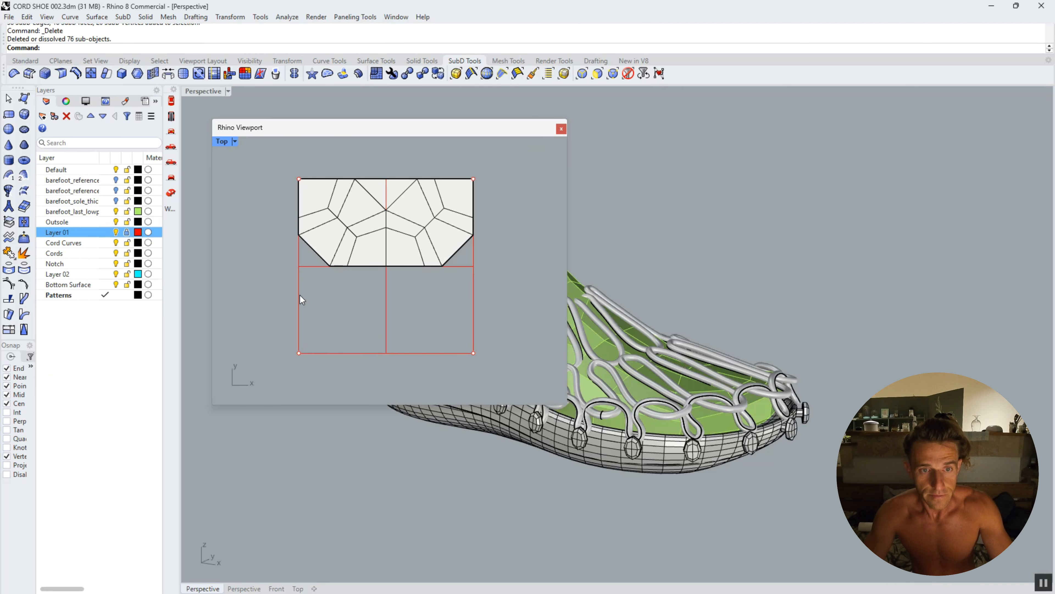
Mirror a copy of the remaining upper half across the tile's horizontal centre line.
left_click_drag(293, 173, 505, 274)
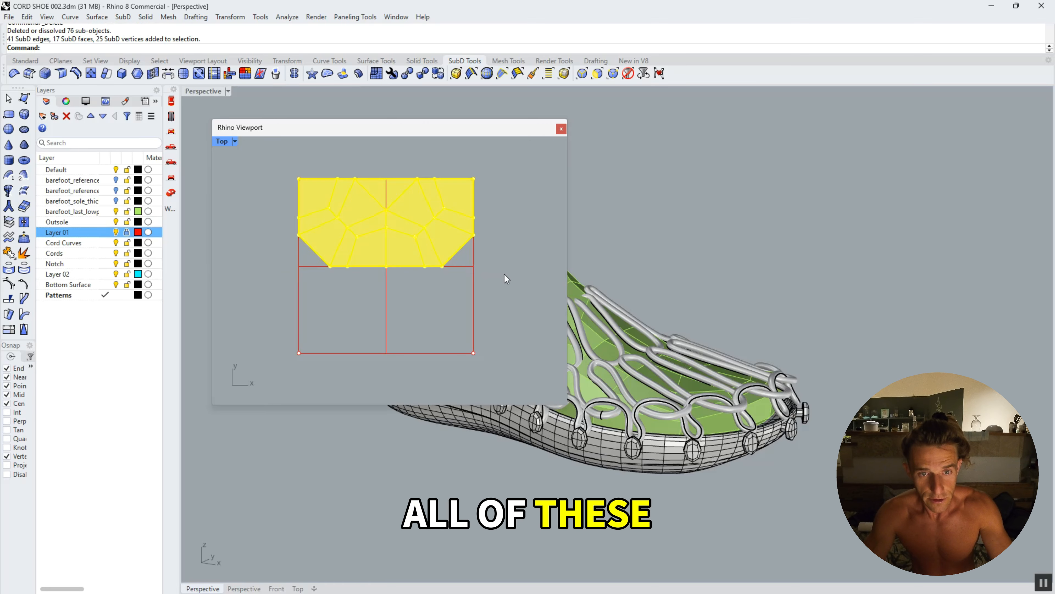
type("Mirror")
key("Return")
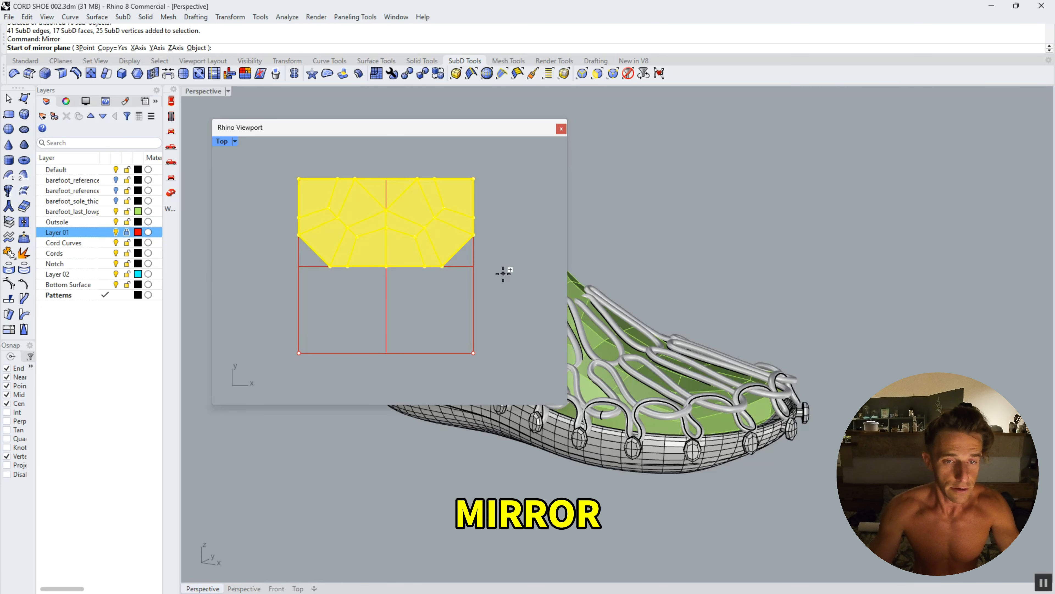
left_click(342, 267)
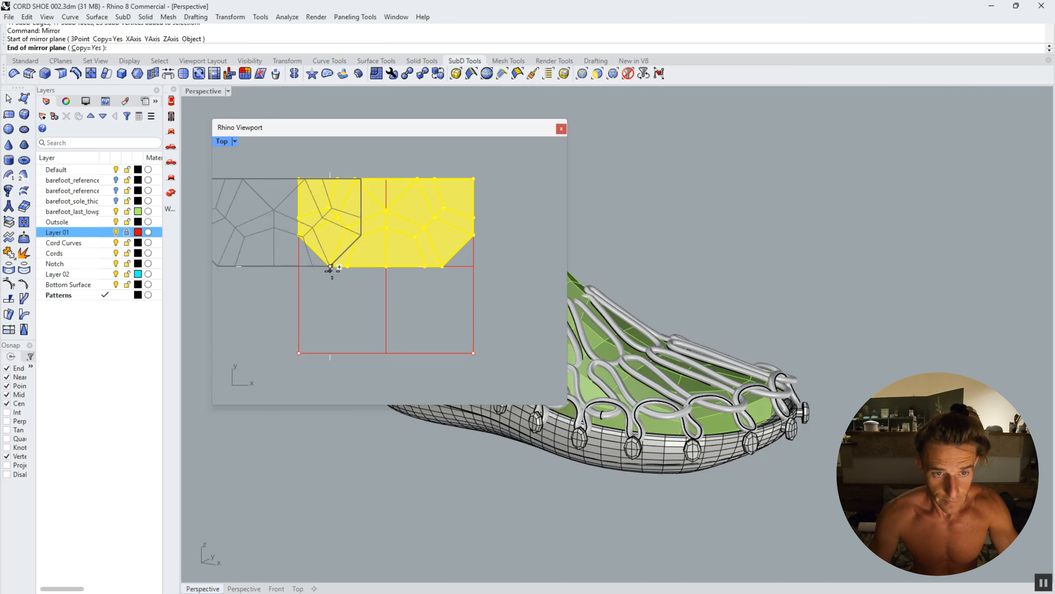
left_click(429, 266)
key("Escape")
Join the upper and lower SubD halves with smooth joined edges and preserved symmetry.
left_click(389, 311)
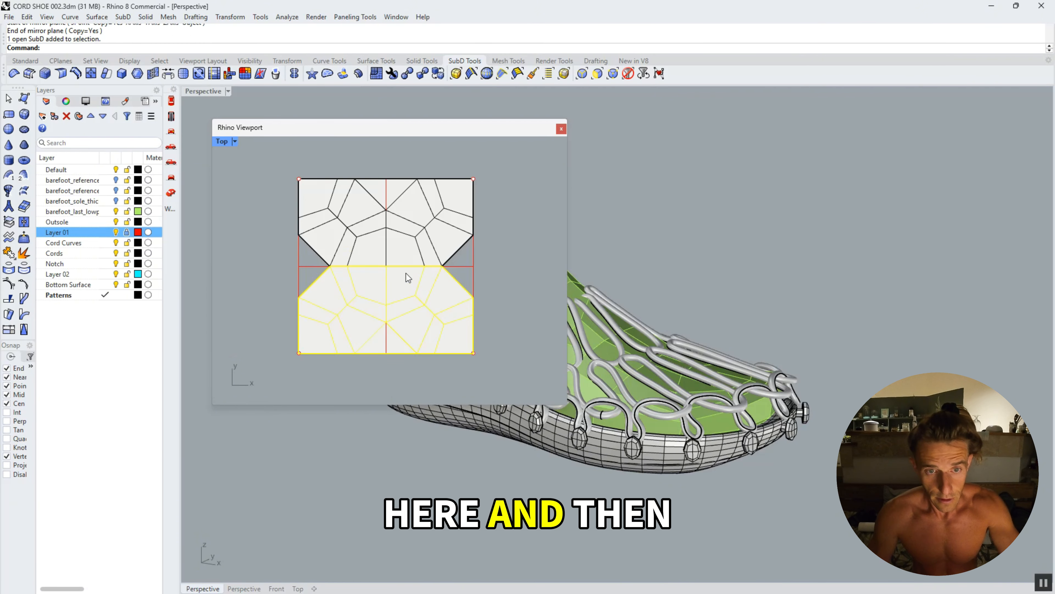
left_click(412, 256, "shift")
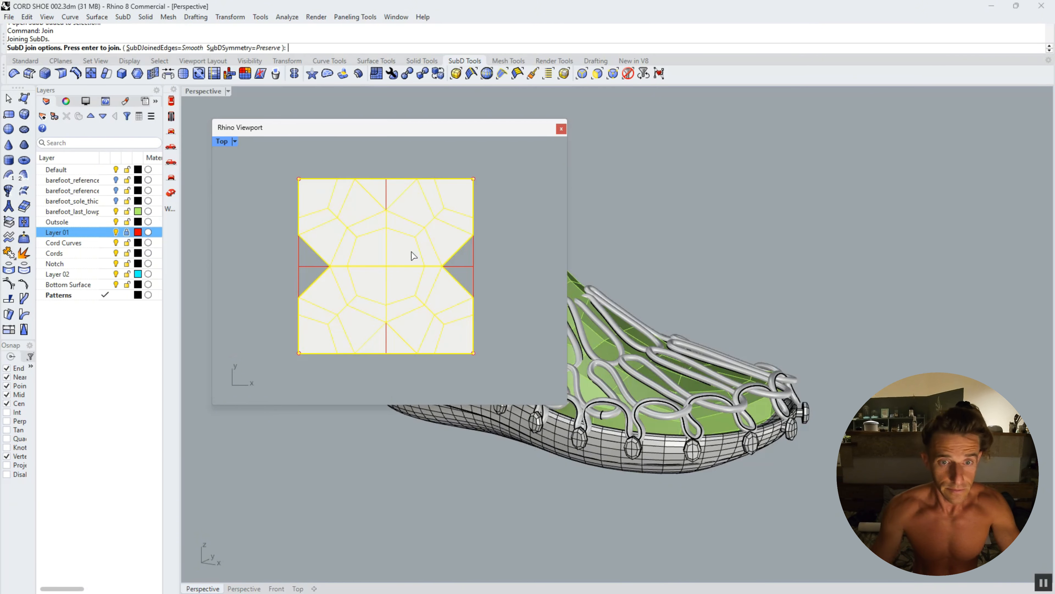
key("Return")
key("Return")
scroll(310, 267, "up", 3)
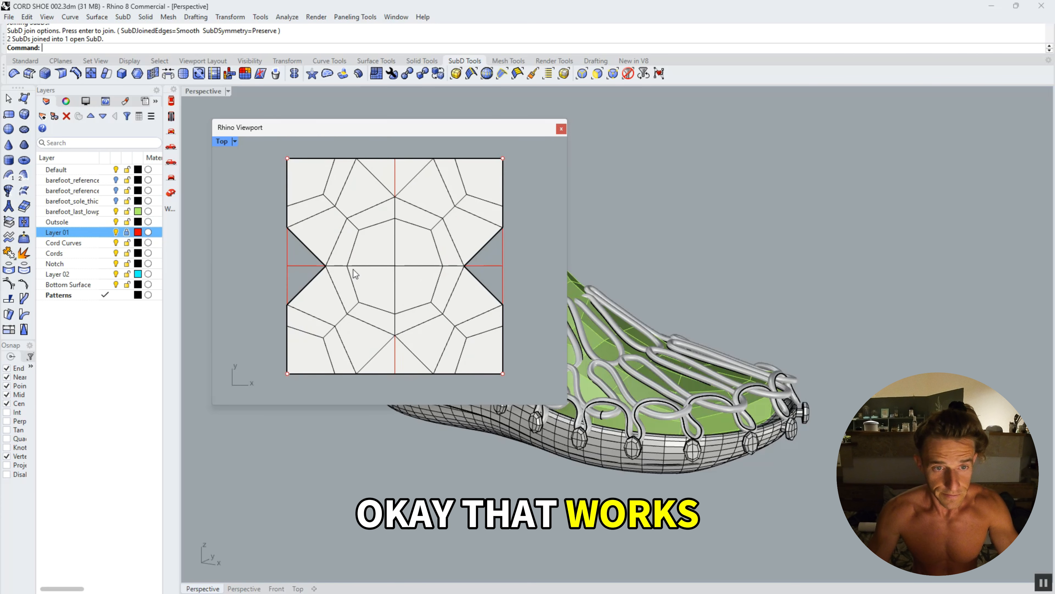
Append a triangular SubD face across the notch at the left side of the tile, using its three corner vertices.
left_click(329, 321)
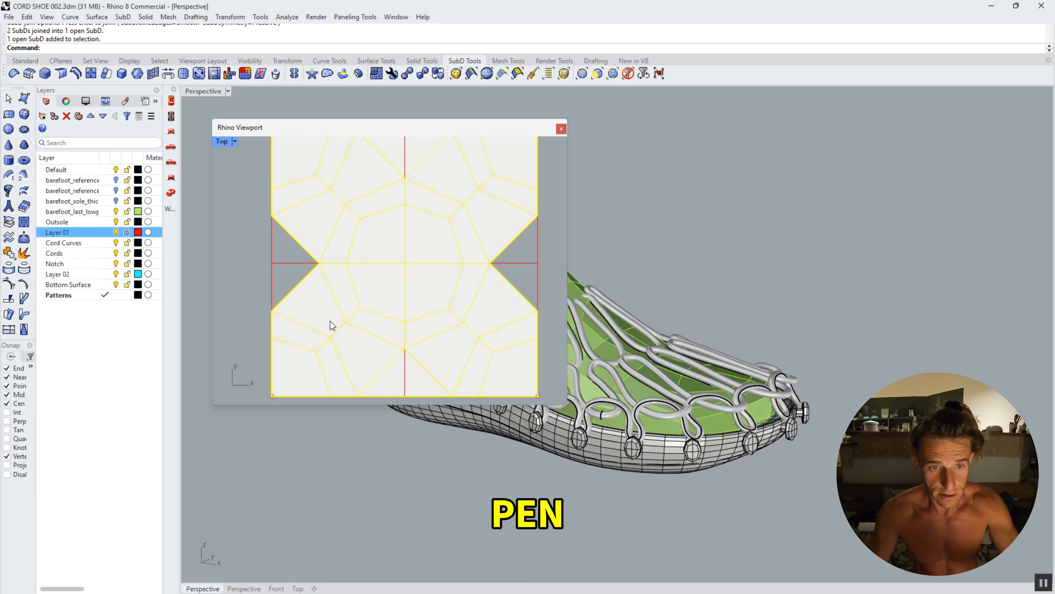
key("Return")
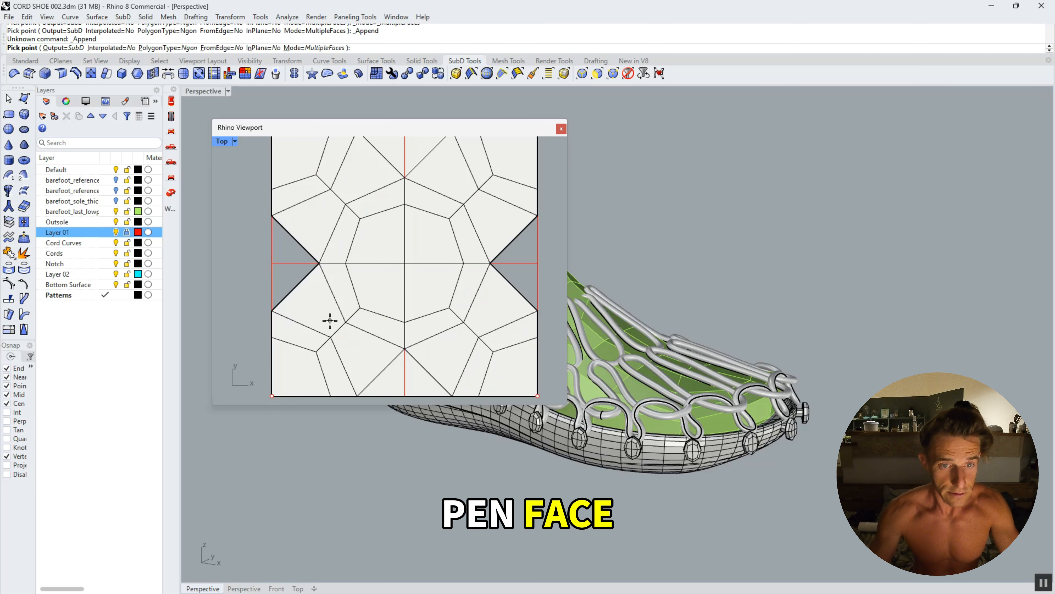
left_click(271, 216)
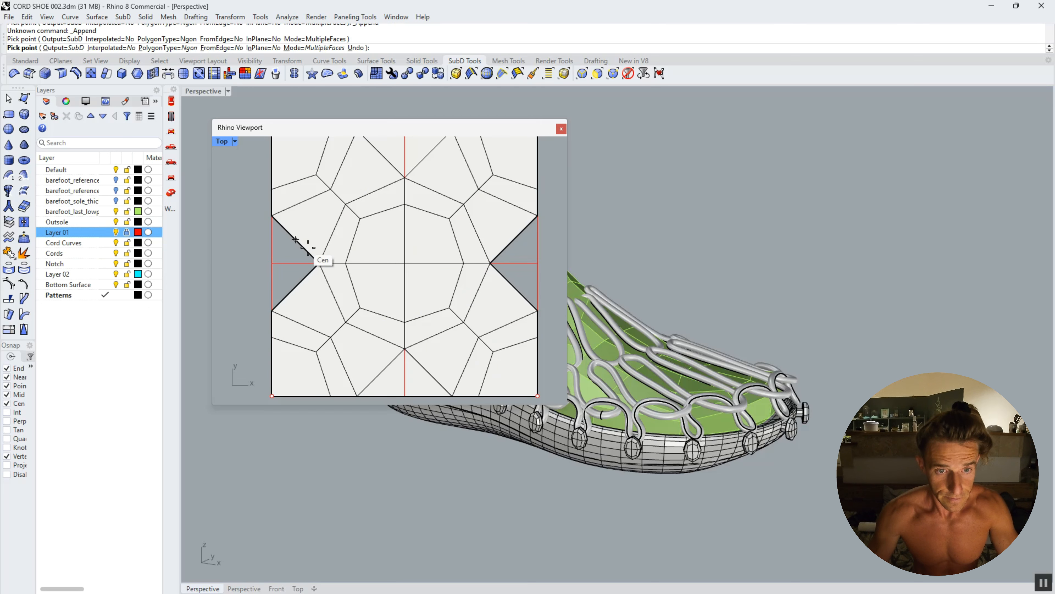
left_click(318, 263)
left_click(273, 310)
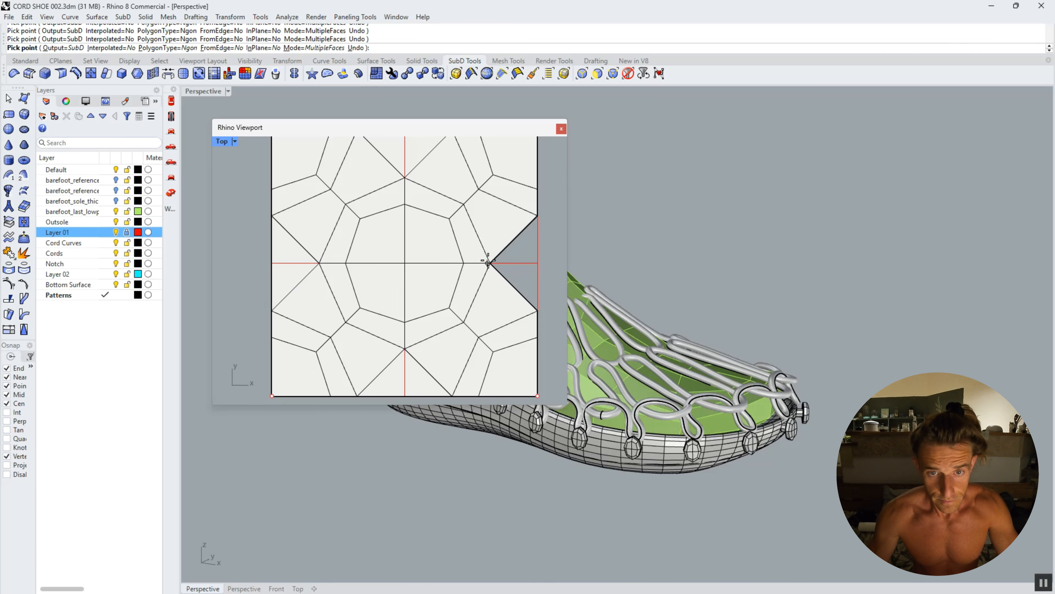
Try to append a triangular face across the notch at the tile's right side, and undo the last face.
left_click(536, 216)
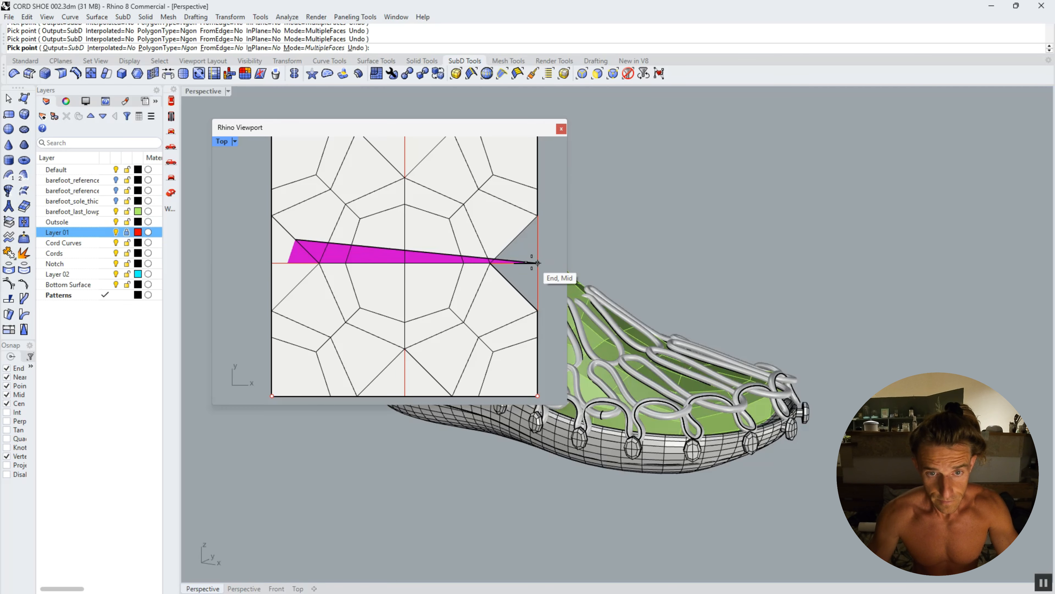
key("ctrl+z")
key("Escape")
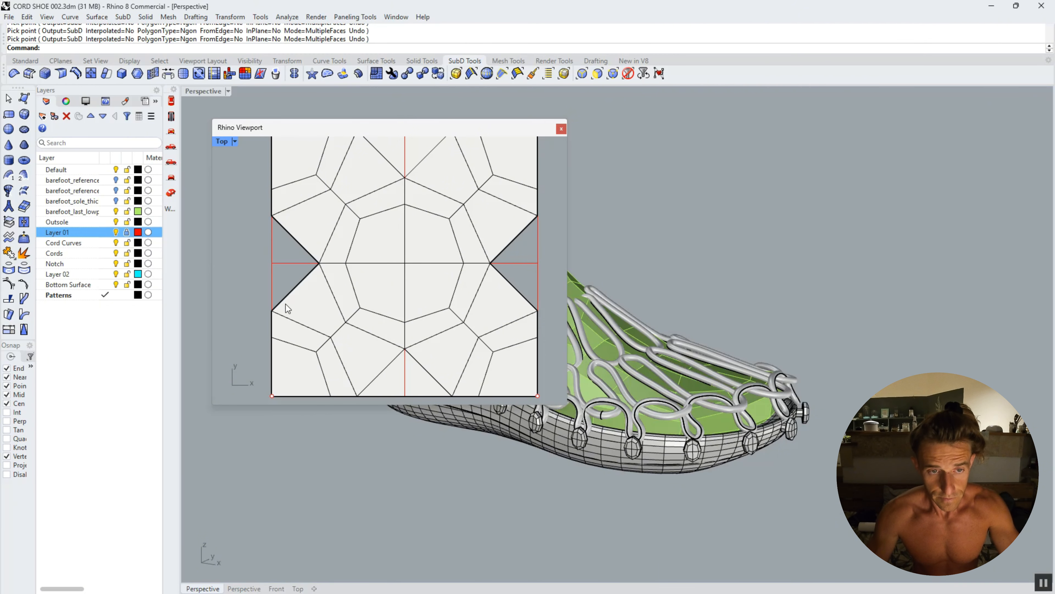
Create a triangular face across the tile's left notch with the repeated face command, using its three corner vertices.
right_click(286, 303)
left_click(272, 319)
left_click(273, 311)
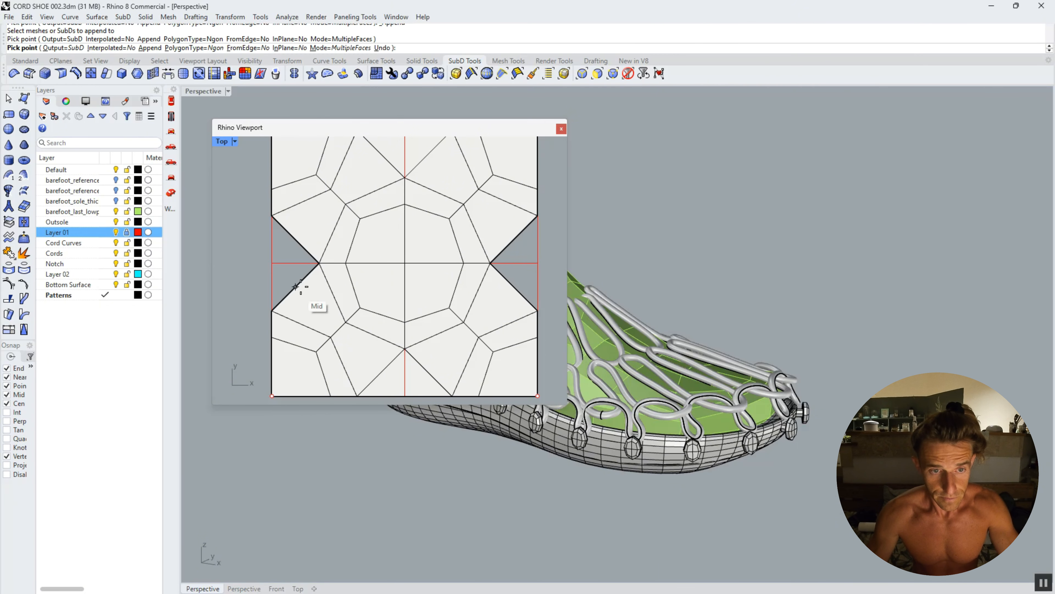
left_click(319, 263)
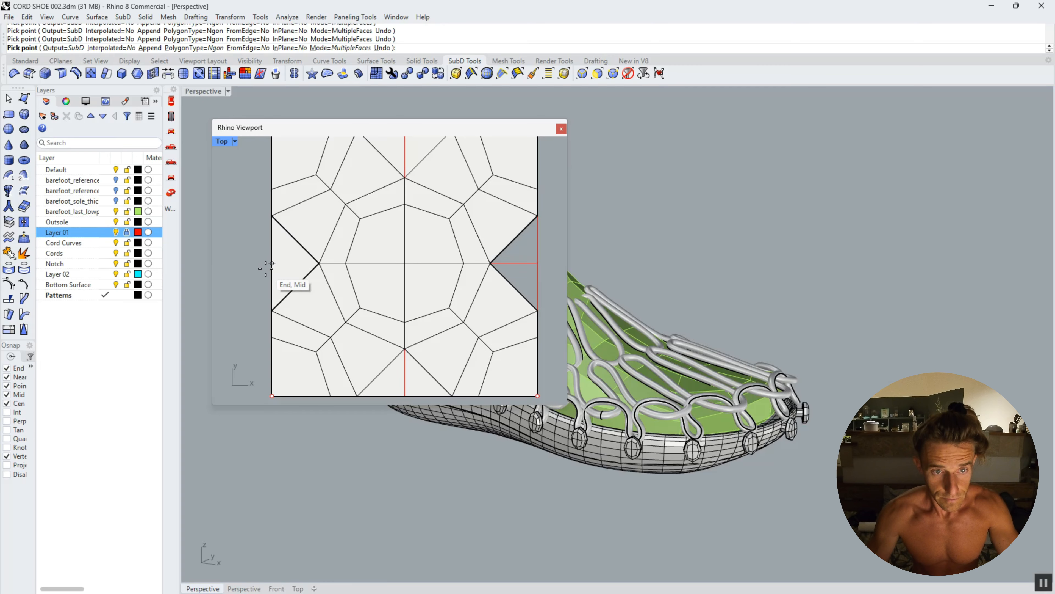
right_click(288, 281)
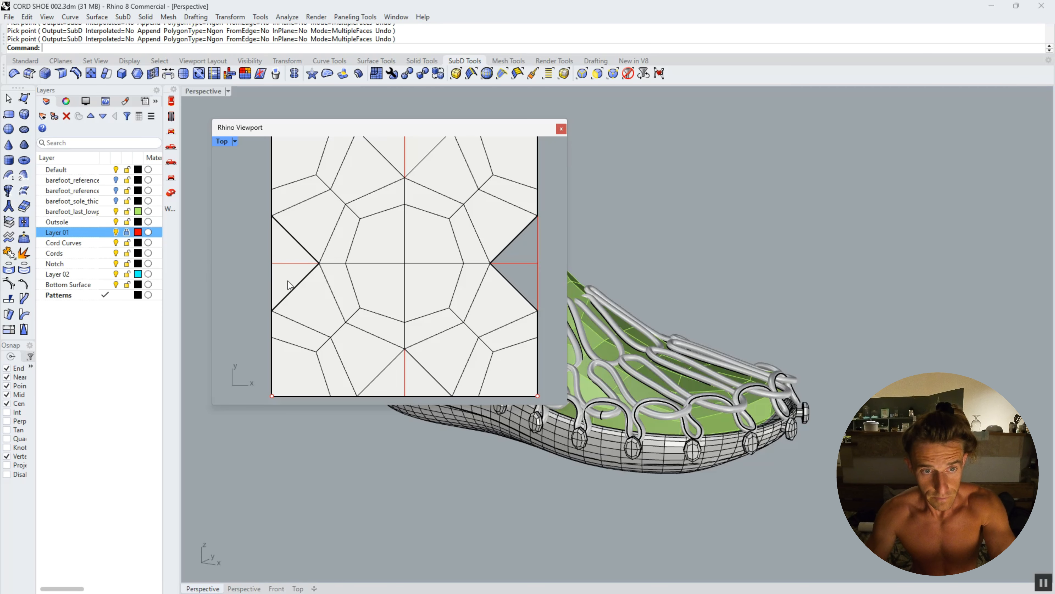
Delete the separate triangular face from the left notch and check the SubD display in smooth and flat mode.
left_click(321, 310)
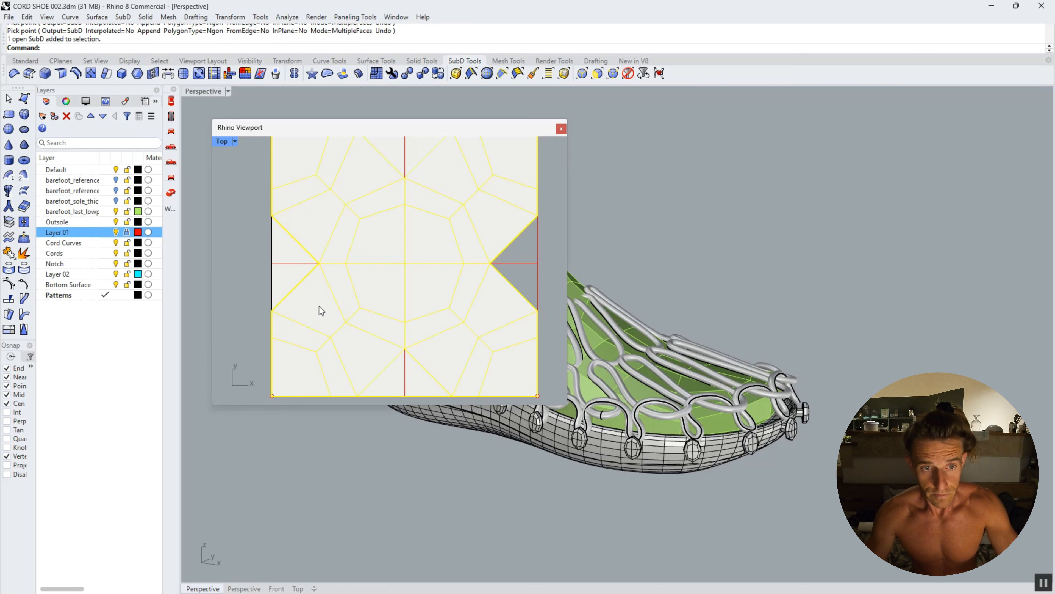
left_click(278, 279)
key("Delete")
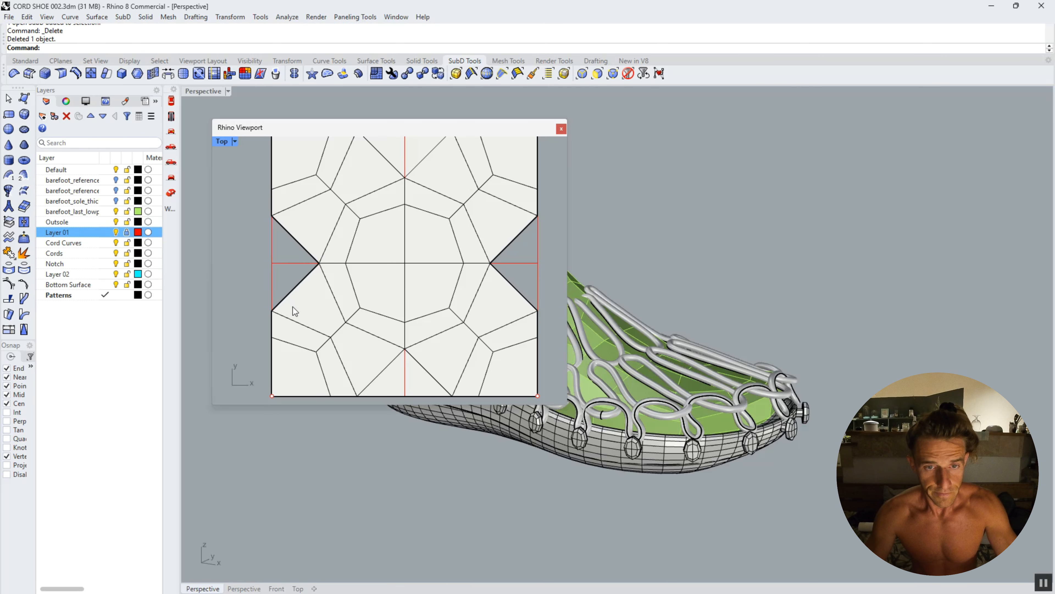
key("Tab")
key("Tab")
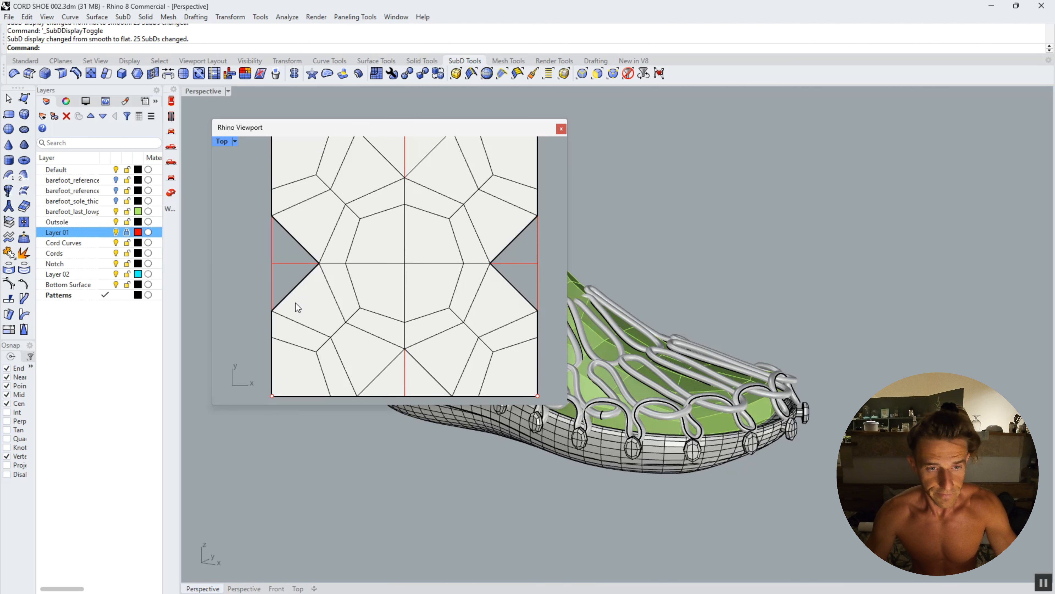
Append a triangular face to the tile's SubD across the left notch, from the lower corner through the inner vertex to the upper corner.
type("AppendFace")
key("Return")
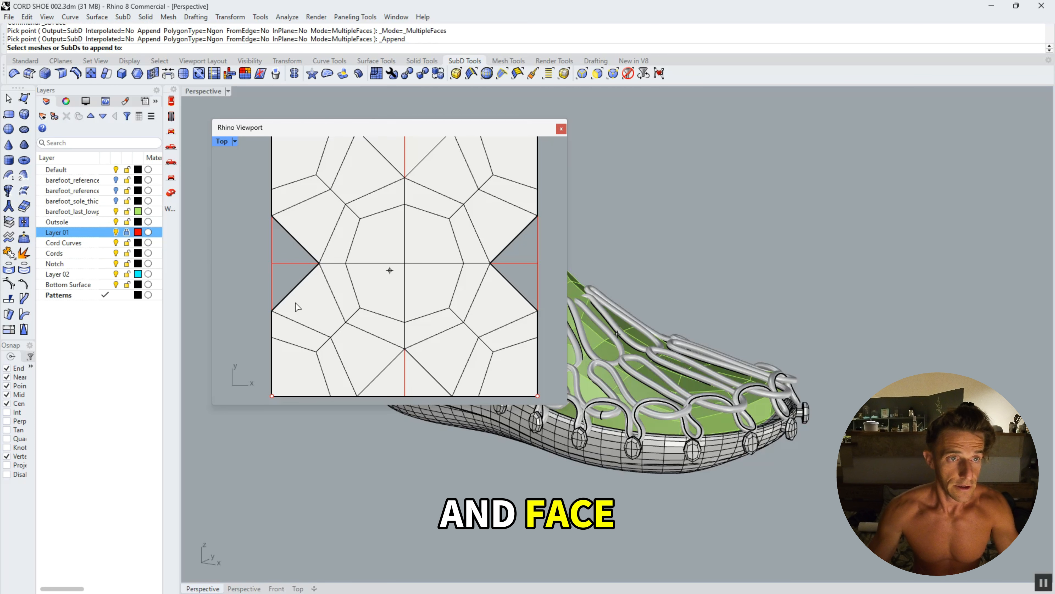
left_click(296, 307)
key("Return")
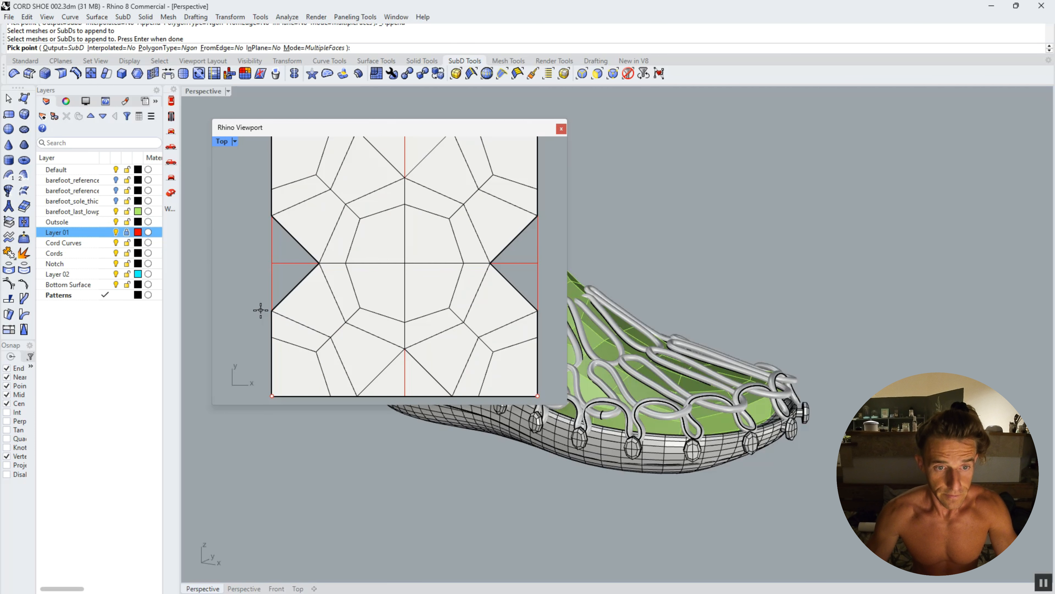
left_click(272, 310)
left_click(317, 263)
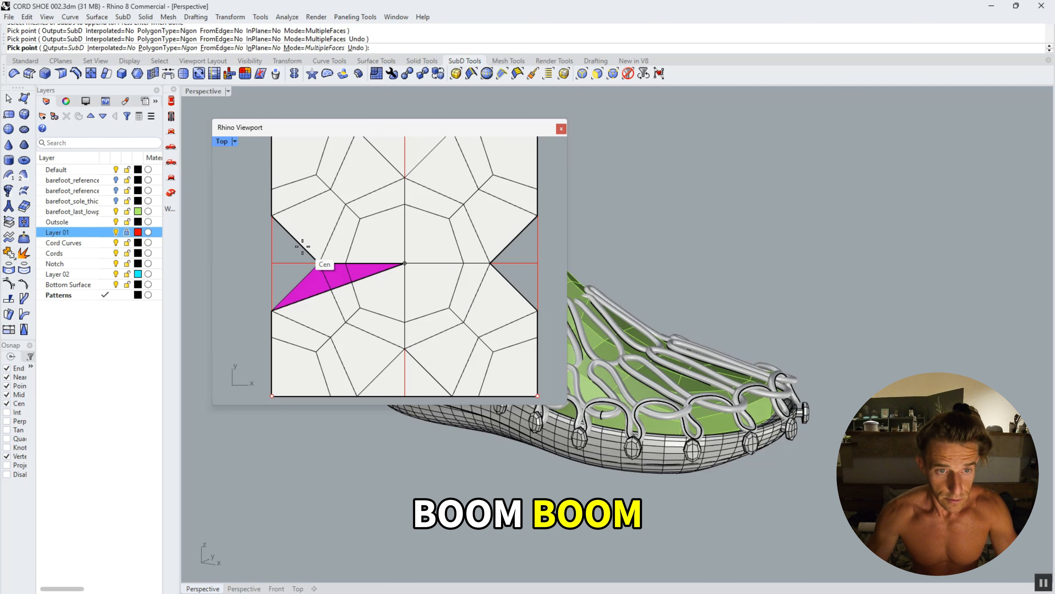
left_click(271, 216)
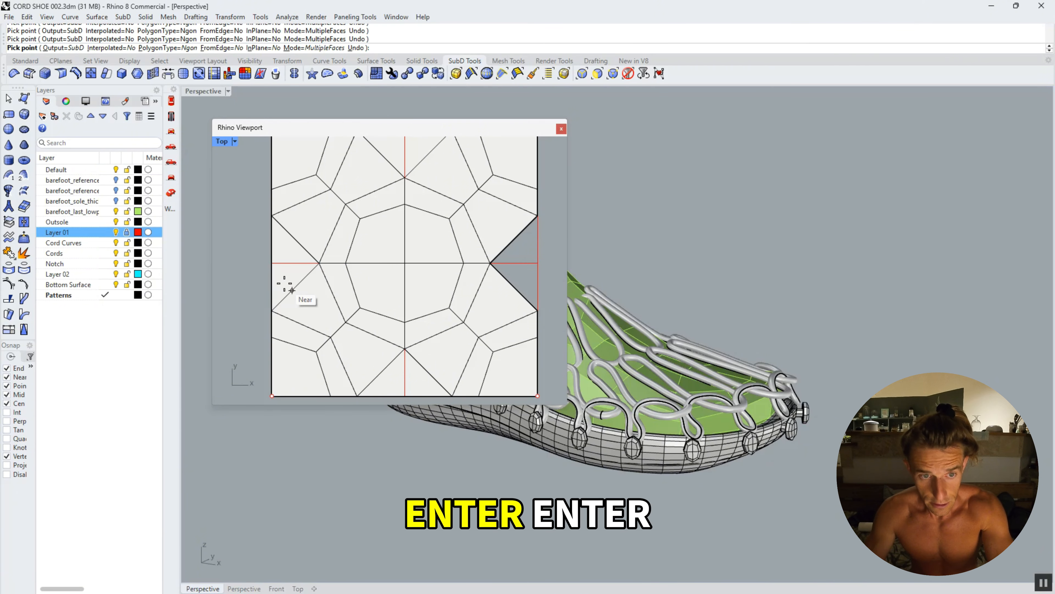
key("Return")
key("Return")
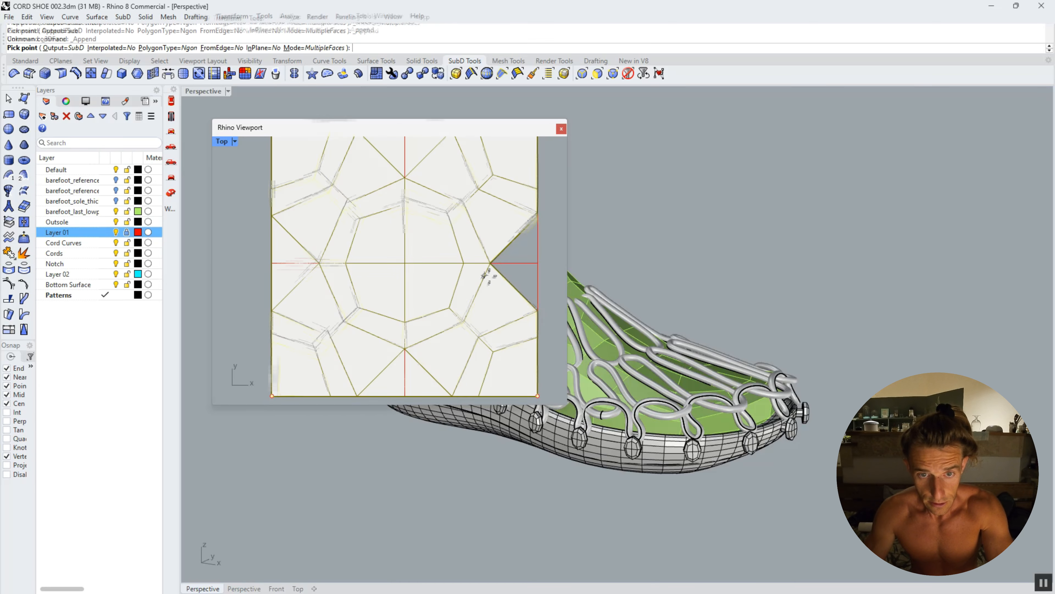
left_click(534, 222)
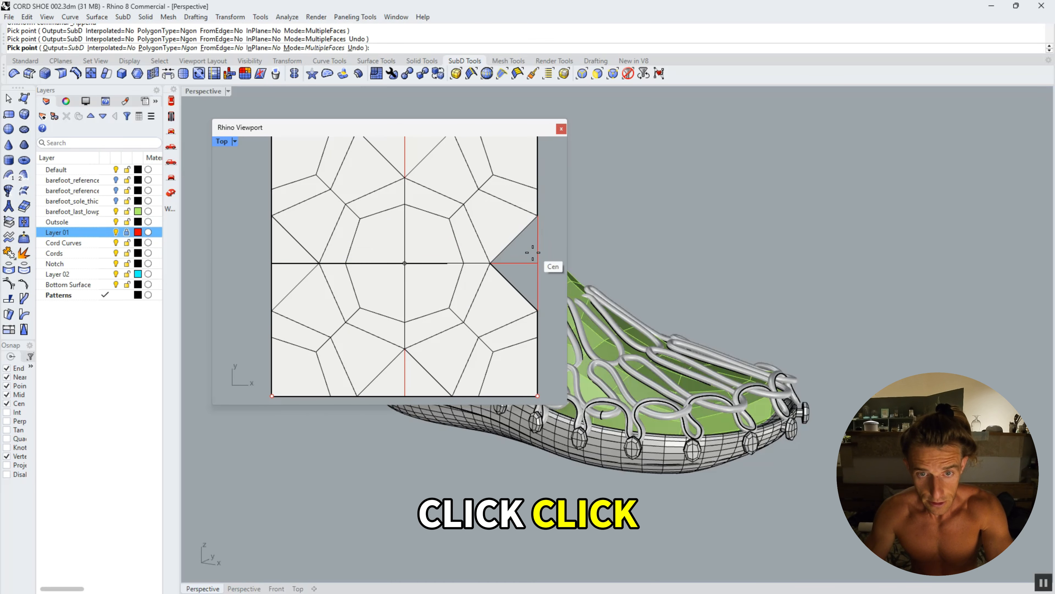
key("Return")
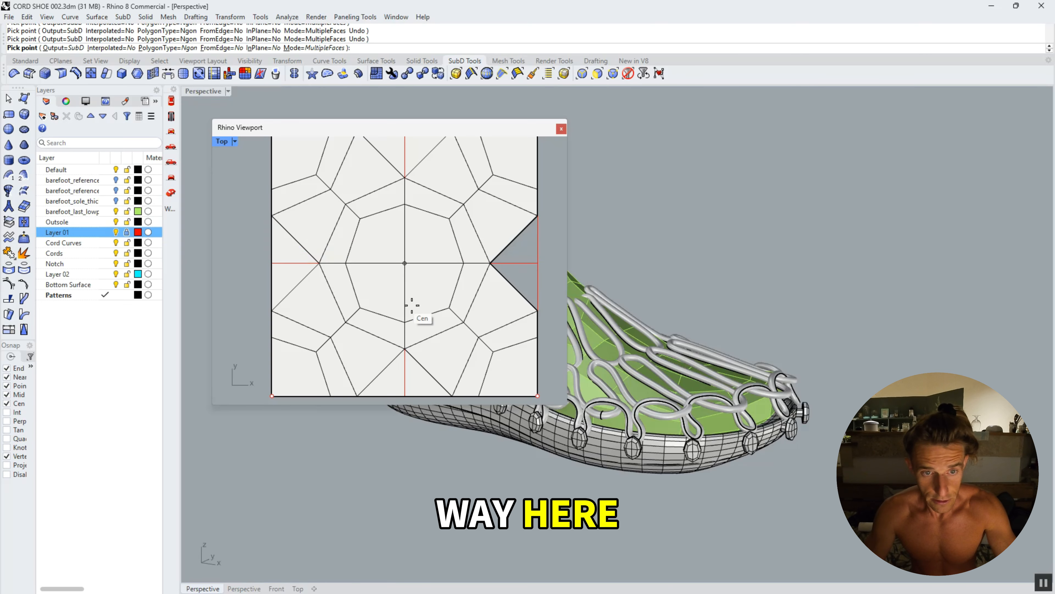
Append a triangular face to the tile's SubD across the right notch, using its lower, inner and upper corner vertices.
key("Return")
key("Return")
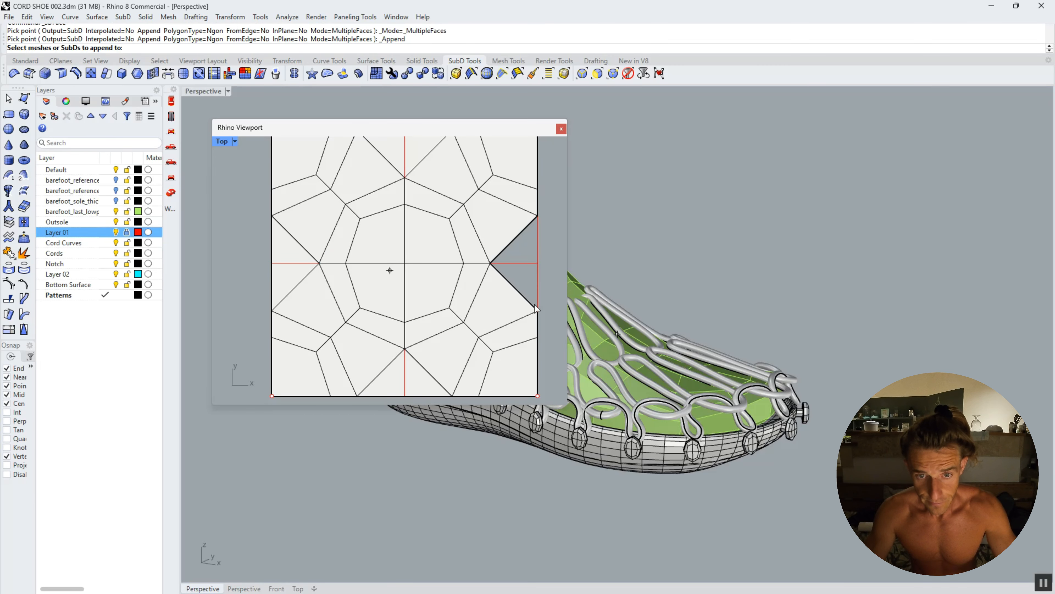
left_click(535, 316)
key("Return")
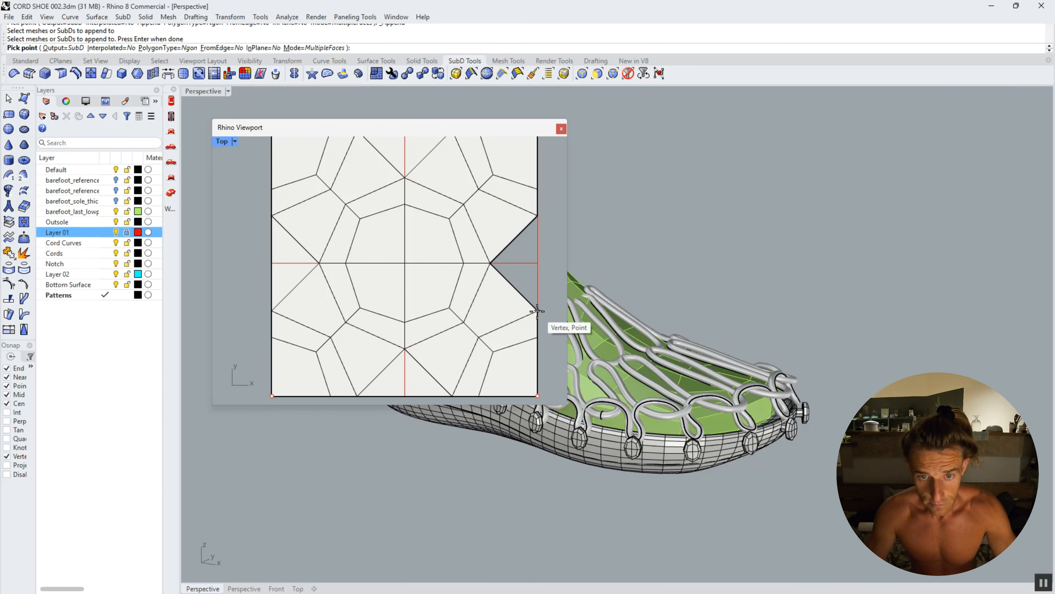
left_click(537, 310)
left_click(491, 263)
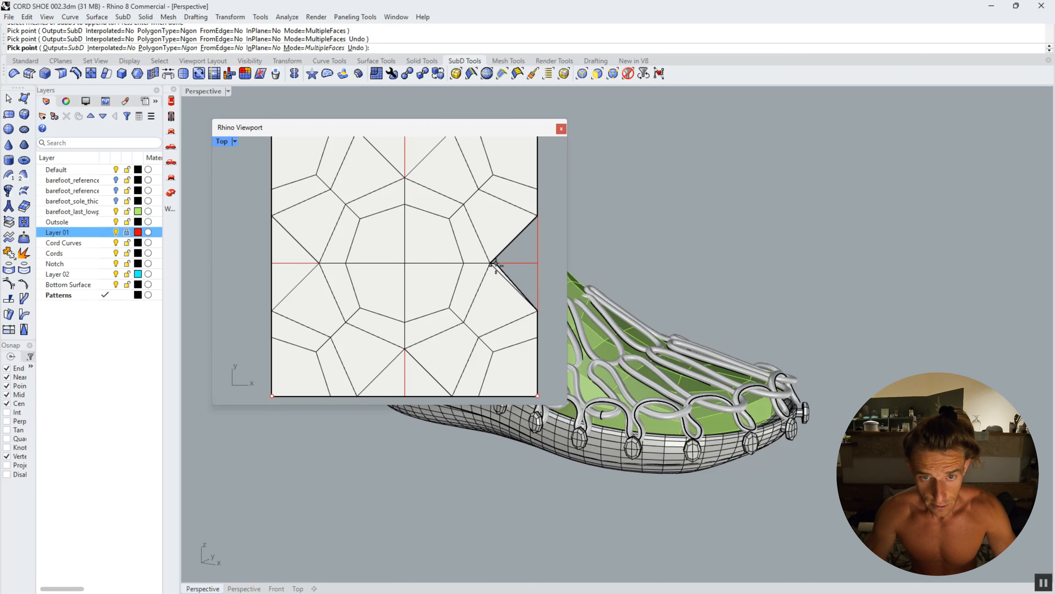
left_click(538, 215)
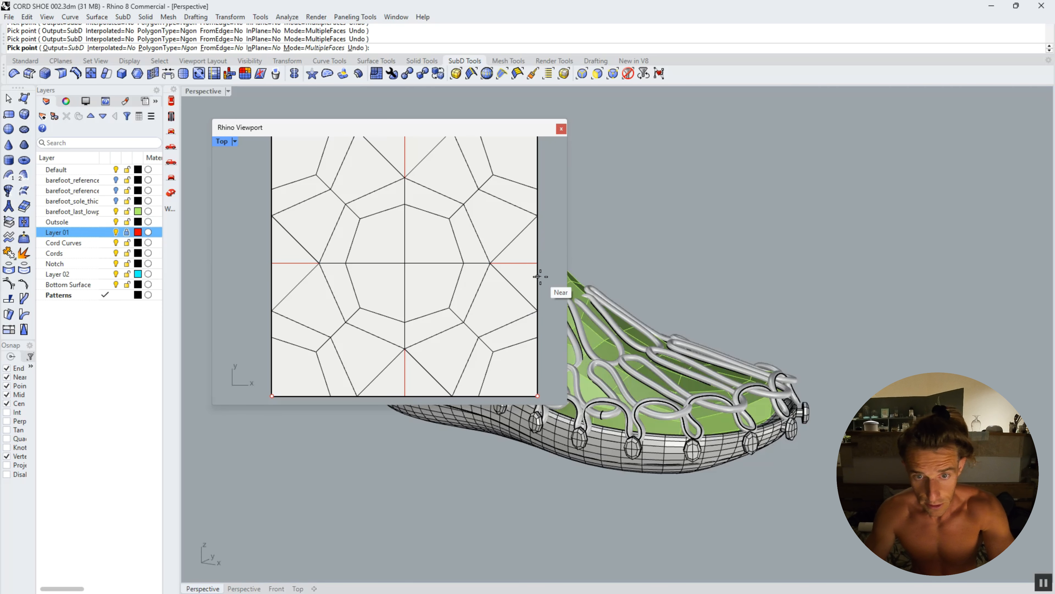
key("Return")
Compare the completed tile in smooth and flat SubD display to check its symmetry, leaving it in flat display.
key("Tab")
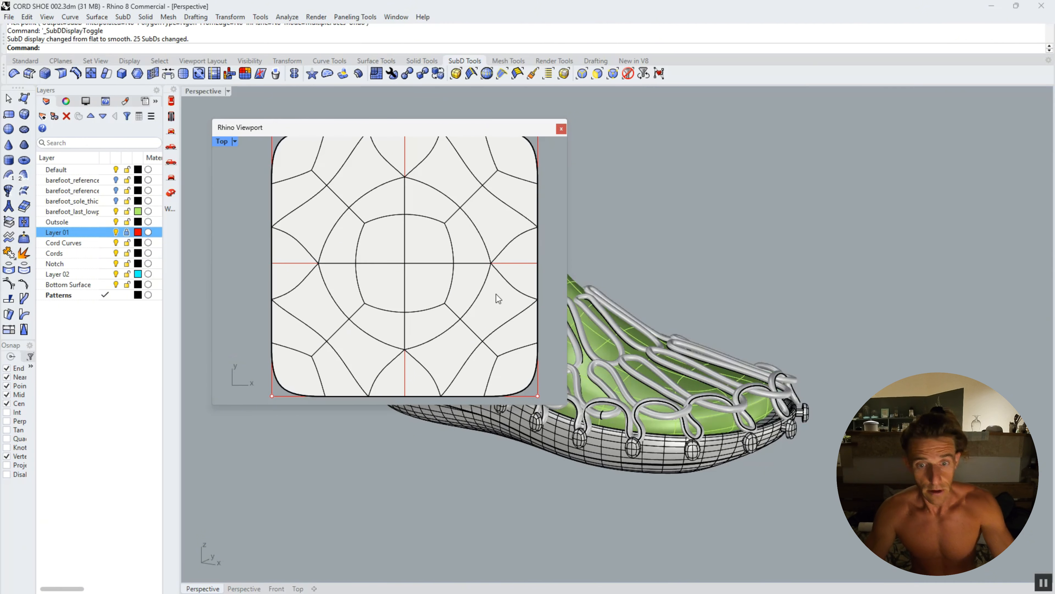
key("Tab")
key("Tab")
key("Tab")
key("Tab")
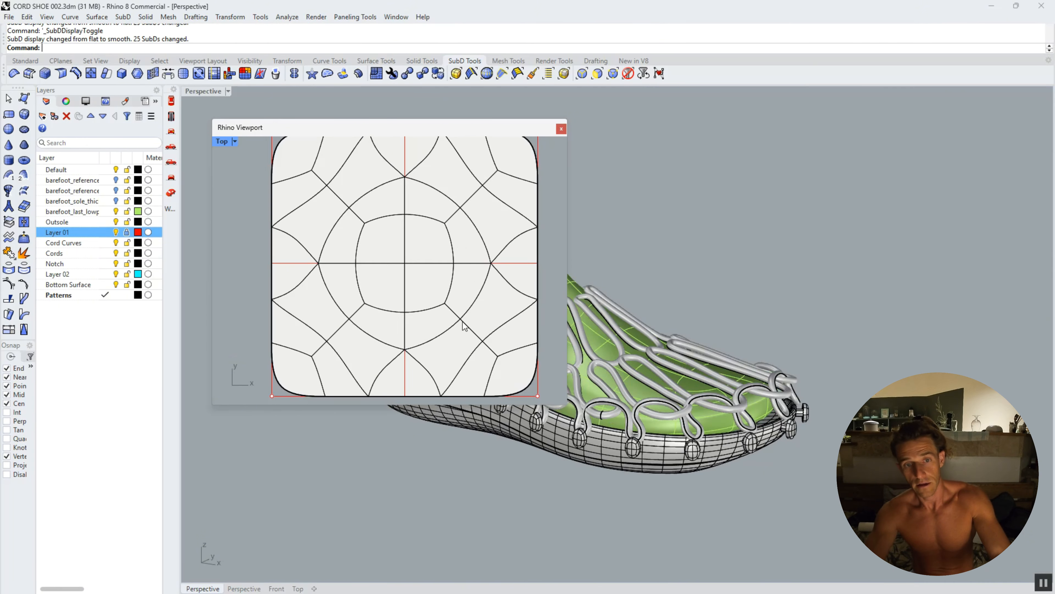
key("Tab")
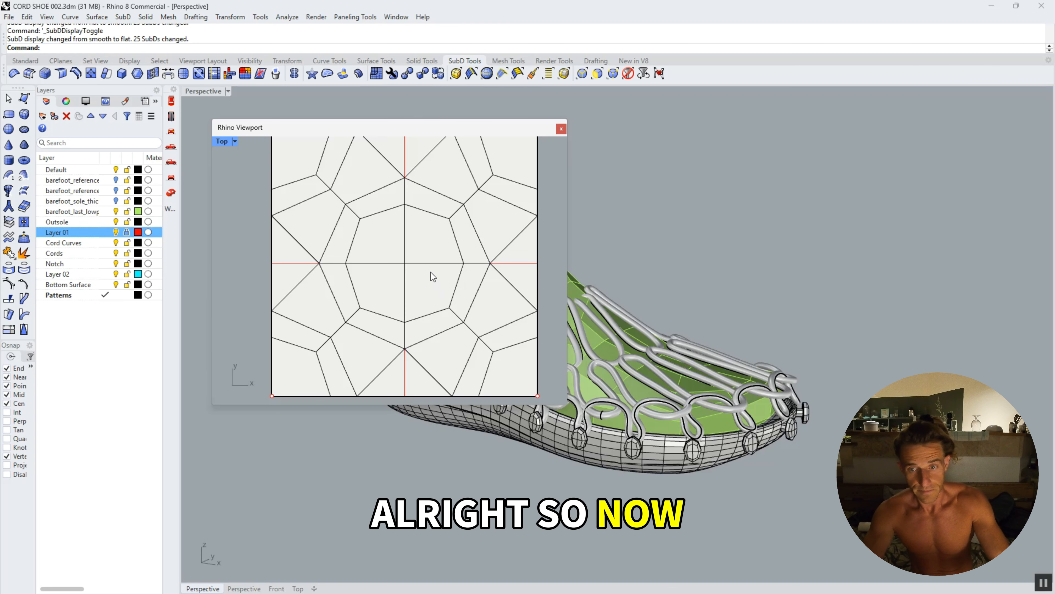
scroll(394, 267, "down", 3)
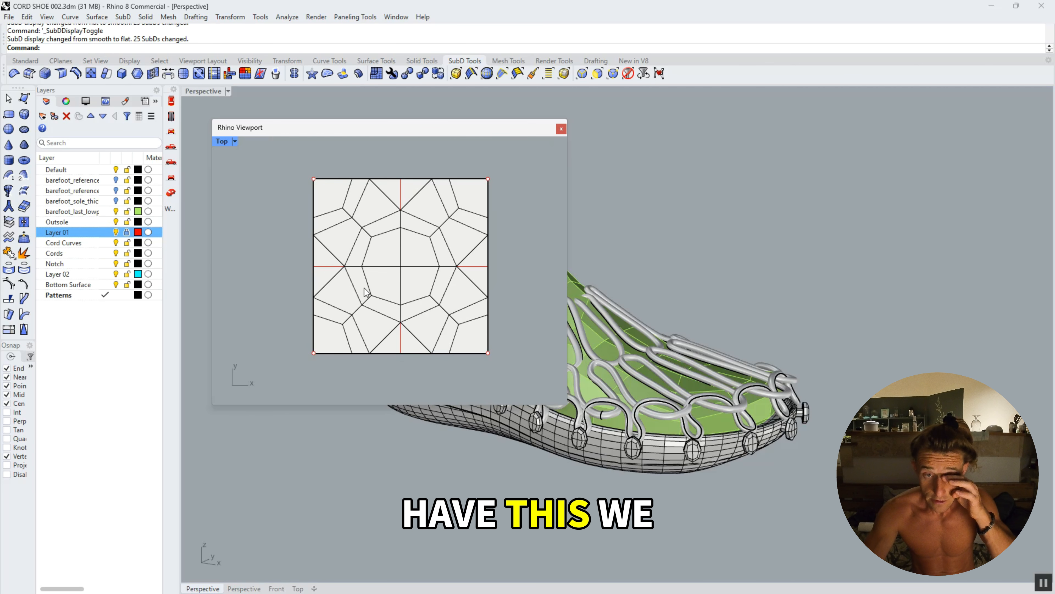
scroll(364, 292, "down", 2)
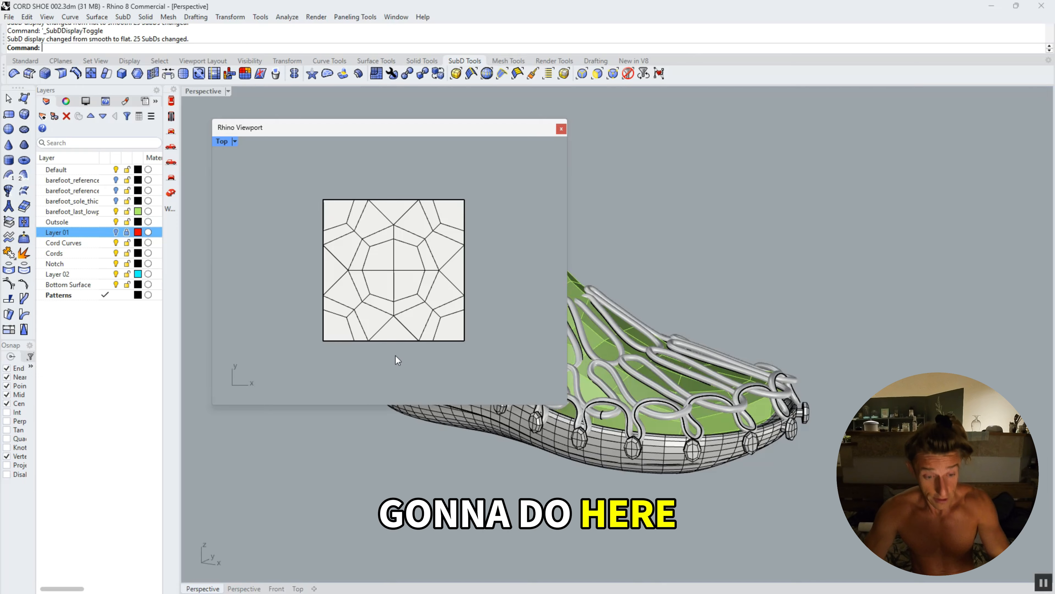
Select the four central octagon faces of the tile together with the full ring of faces around them.
scroll(392, 286, "up", 2)
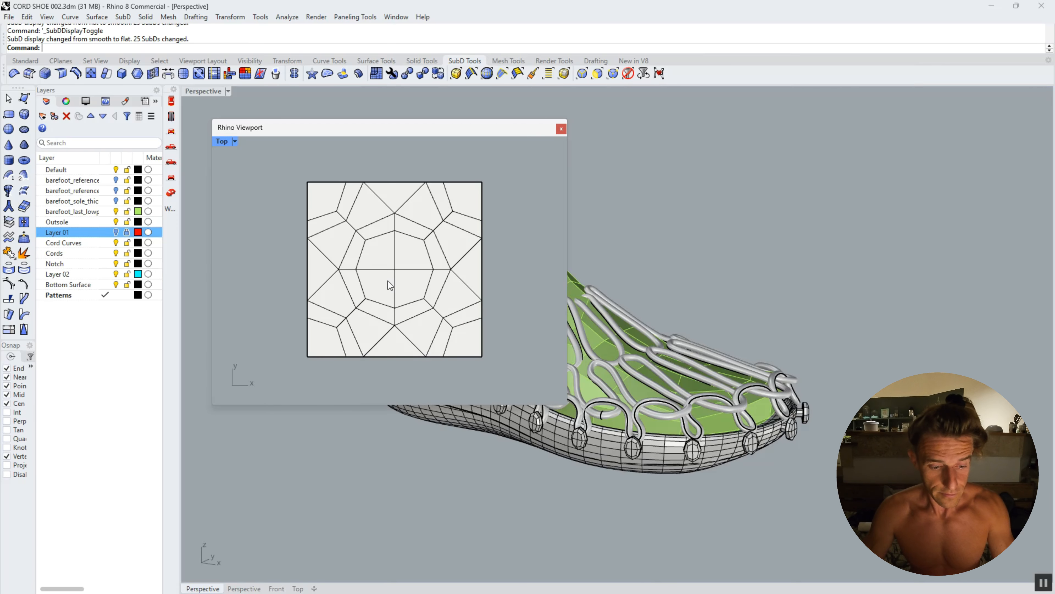
left_click(381, 294, "ctrl+shift")
left_click(407, 288, "ctrl+shift")
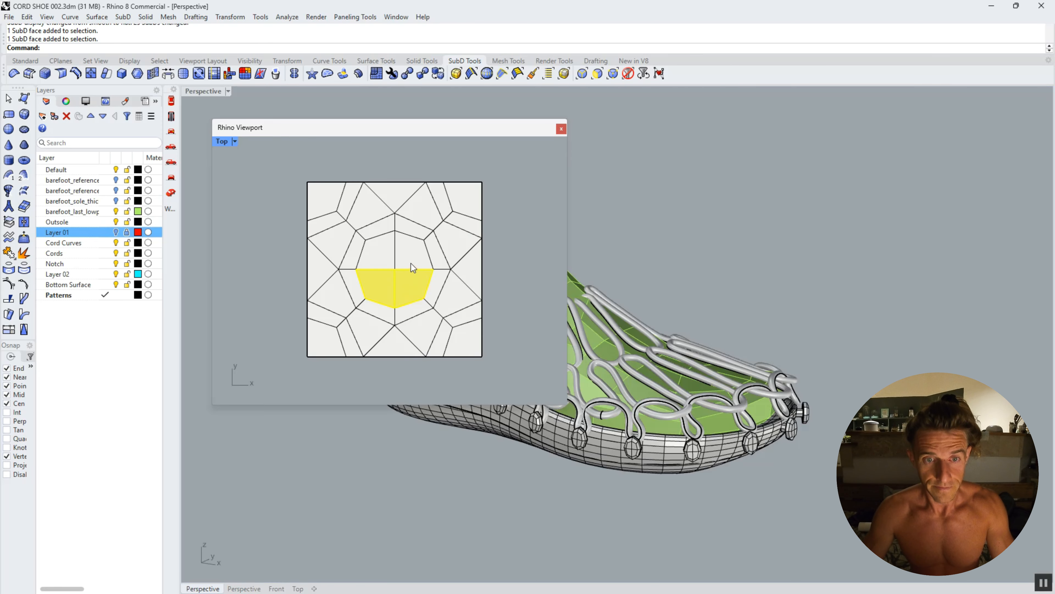
scroll(424, 229, "up", 3)
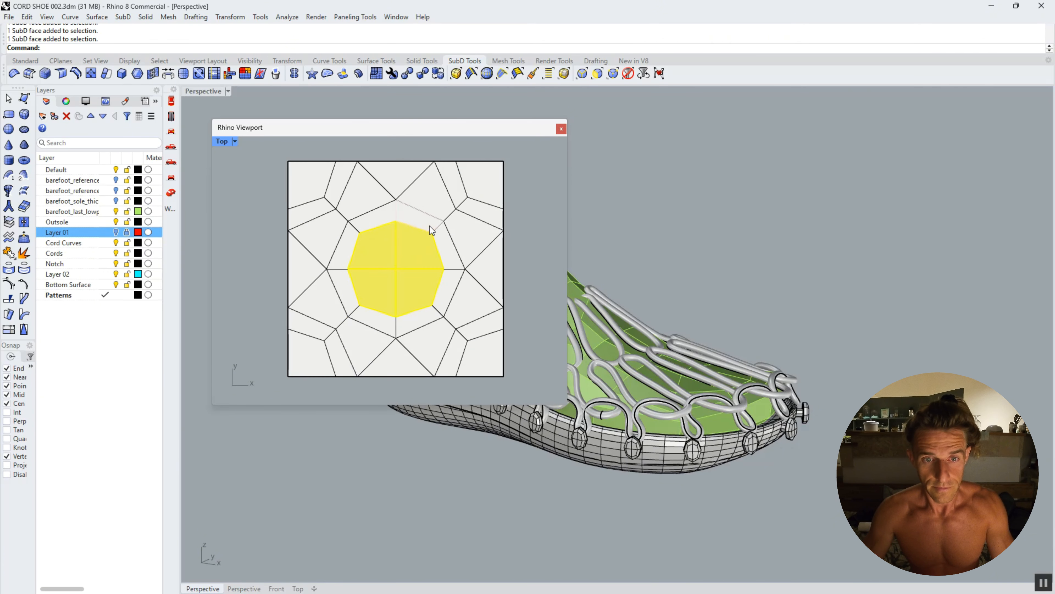
left_click(428, 227, "ctrl+shift")
double_click(447, 247)
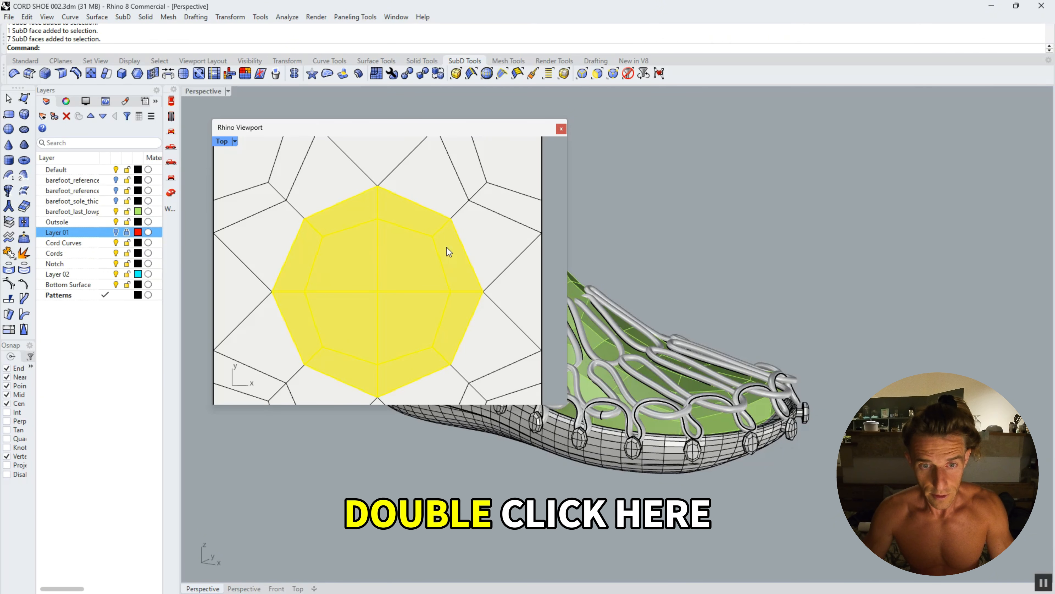
scroll(407, 264, "down", 3)
scroll(457, 228, "up", 3)
Add all faces of the upper-right and lower-right corner pieces of the tile to the selection.
left_click(453, 210, "ctrl+shift")
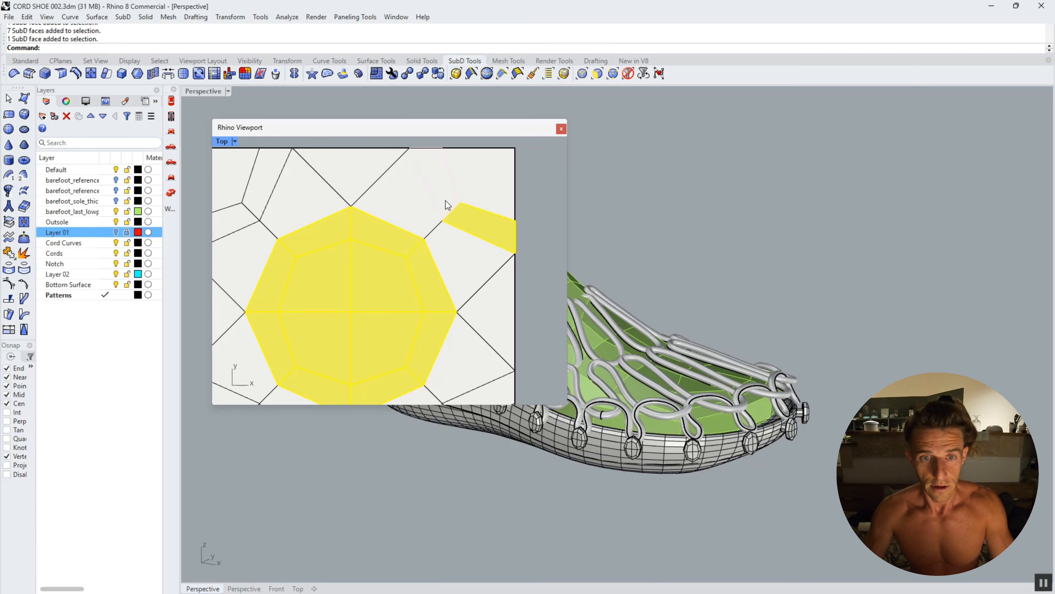
left_click(478, 184, "ctrl+shift")
middle_click(478, 184)
scroll(439, 215, "down", 6)
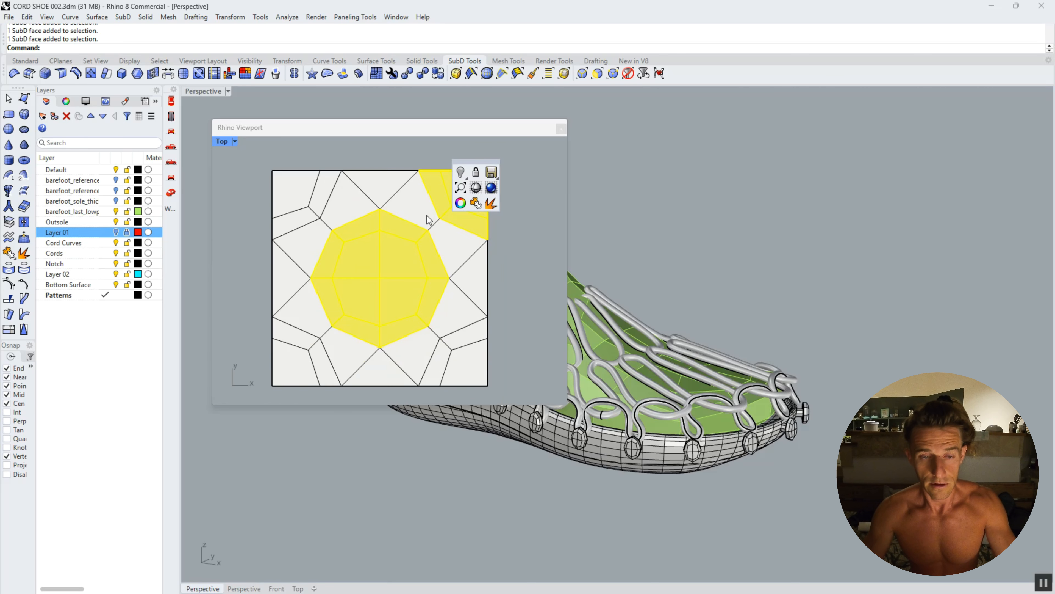
scroll(445, 307, "up", 4)
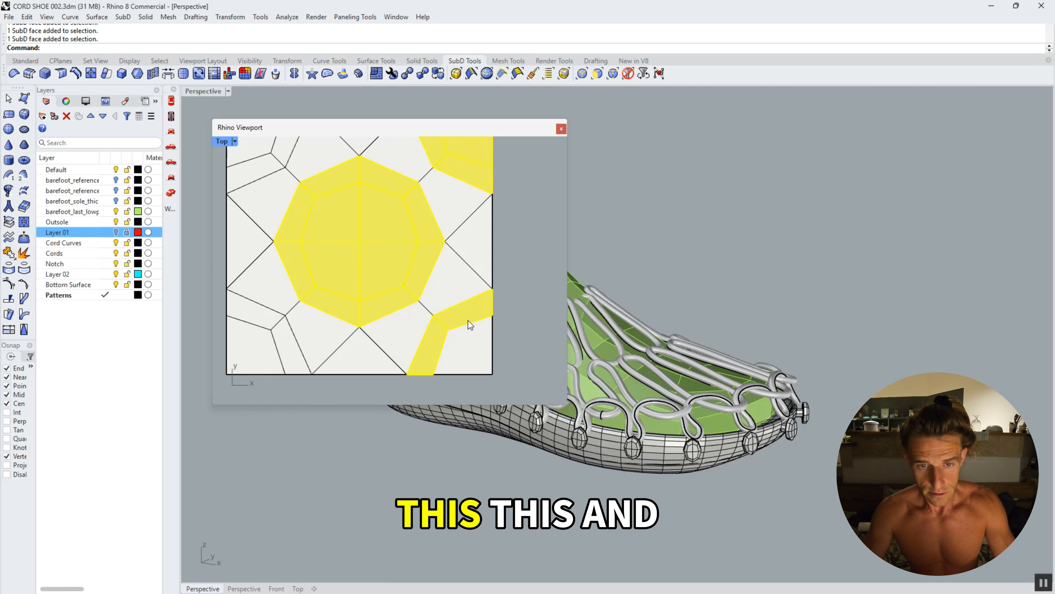
scroll(284, 342, "up", 2)
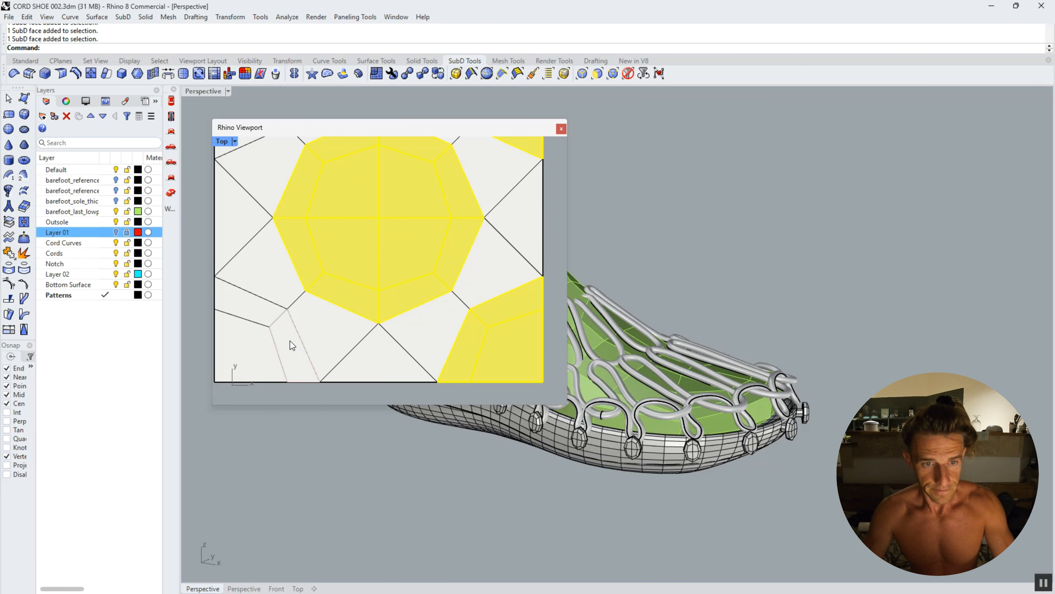
Add all faces of the lower-left and upper-left corner pieces of the tile to the selection.
left_click(290, 341, "ctrl+shift")
left_click(272, 315, "ctrl+shift")
left_click(262, 334, "ctrl+shift")
scroll(286, 285, "down", 3)
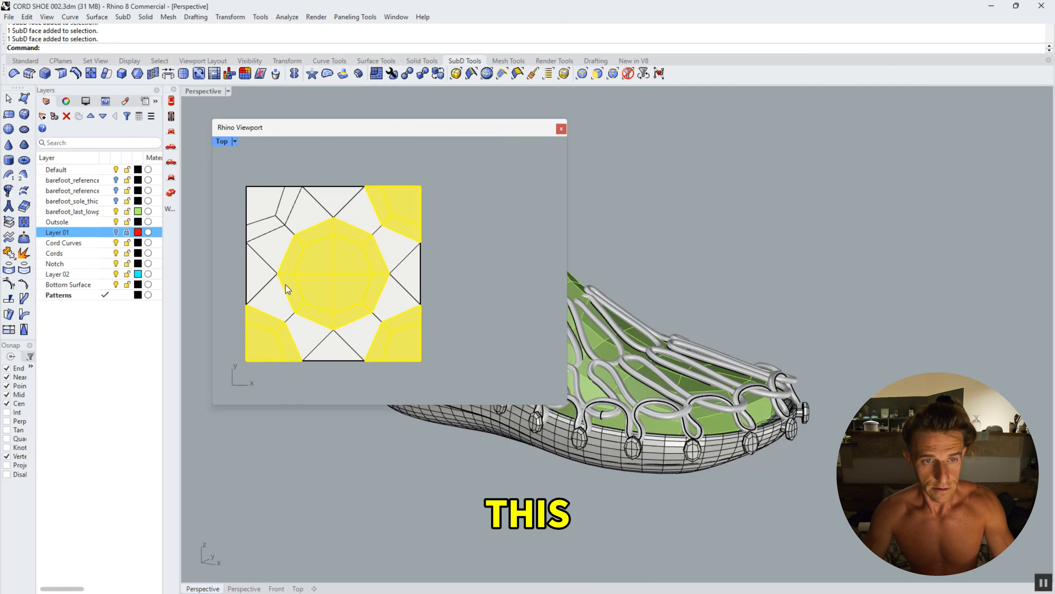
scroll(271, 207, "up", 2)
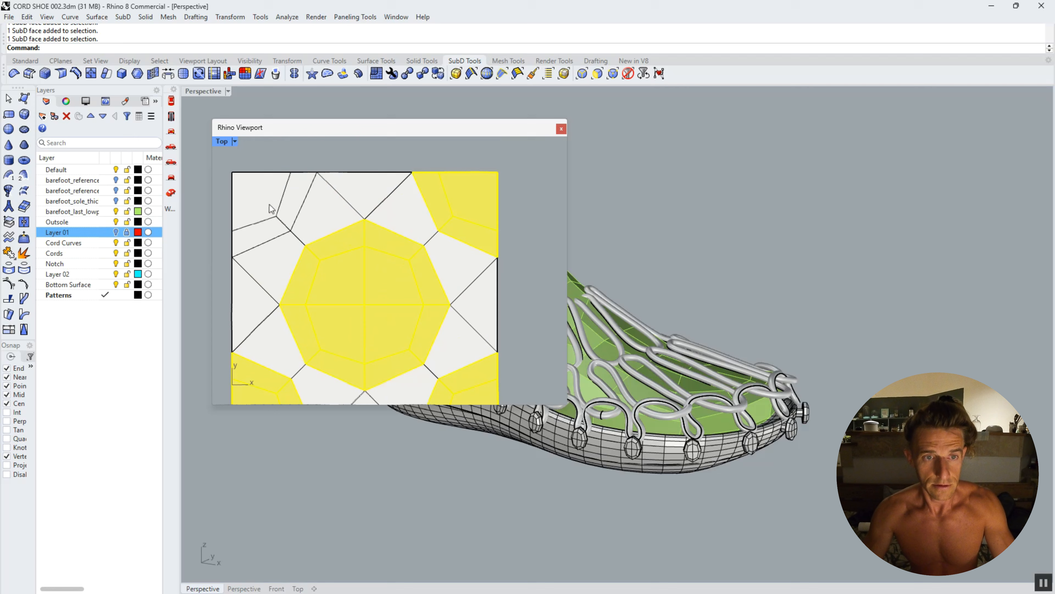
left_click(297, 204, "ctrl+shift")
left_click(170, 193)
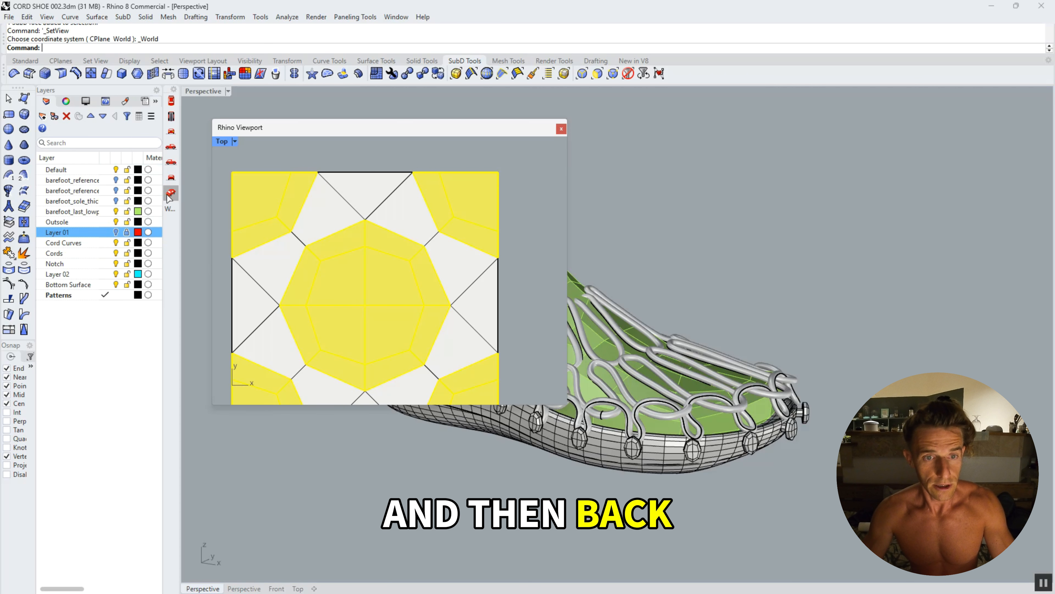
Set the floating tile viewport to a Perspective view and turn on the Gumball for the selected faces.
scroll(394, 215, "up", 10)
right_click_drag(398, 287, 419, 293, "shift")
type("Gumball")
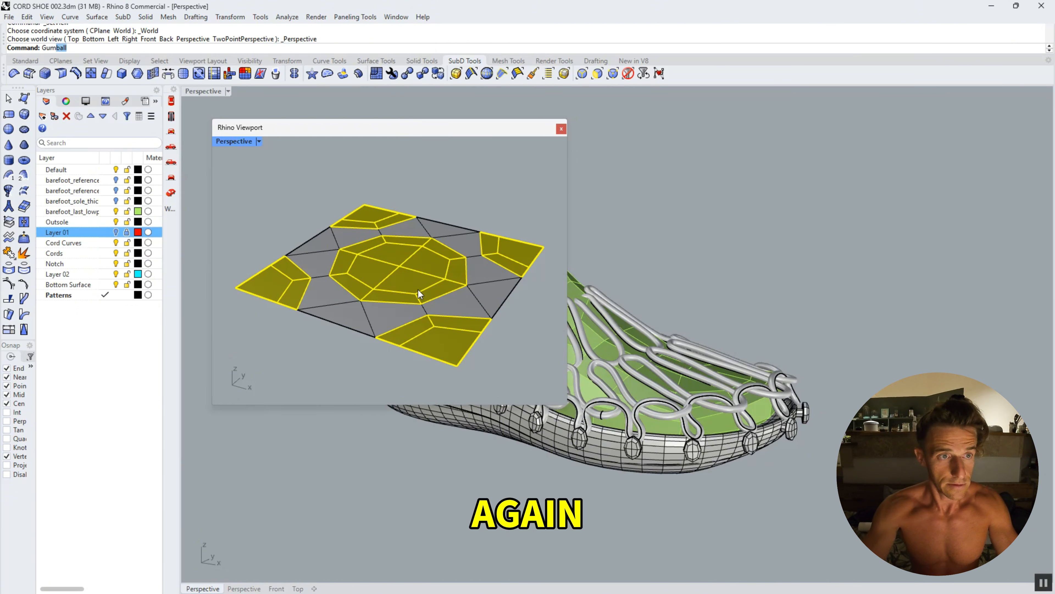
key("Return")
type("t")
key("Return")
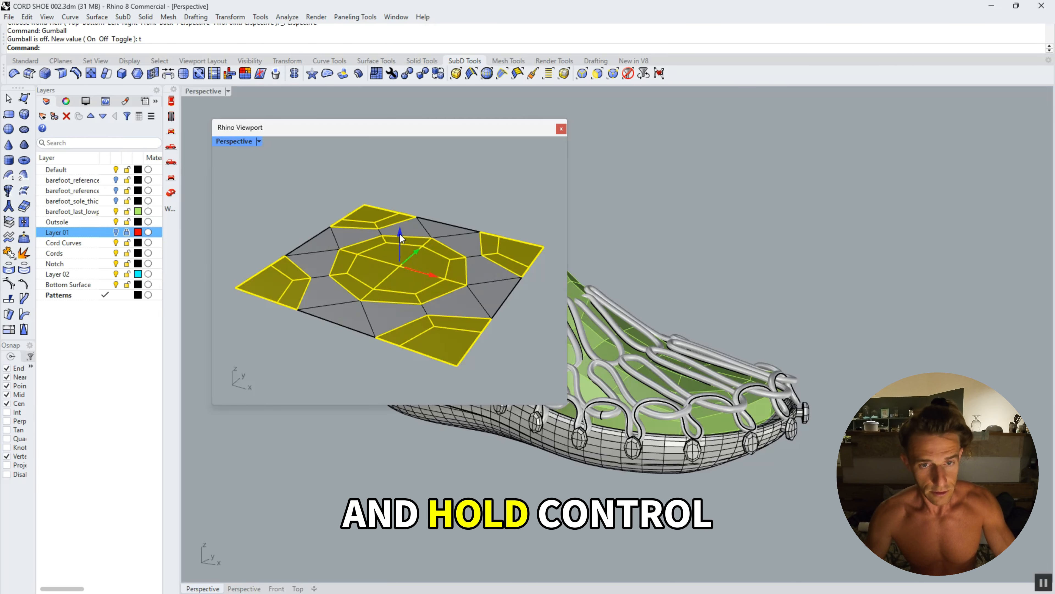
Extrude the selected central octagon and corner faces slightly upward, check the shape in smooth and flat display, and clear the selection.
left_click_drag(399, 235, 397, 212, "ctrl")
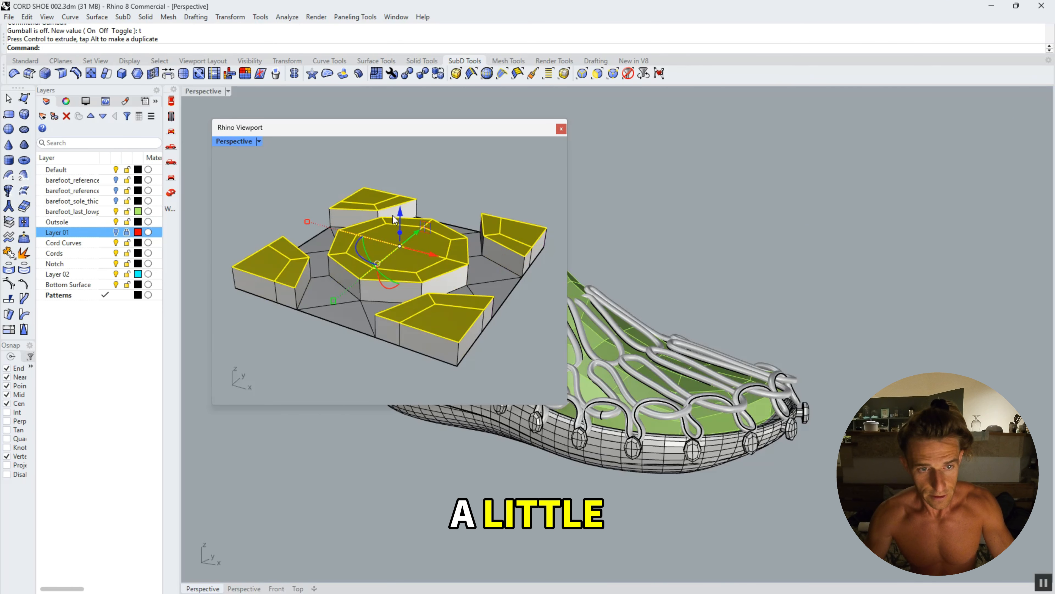
key("Tab")
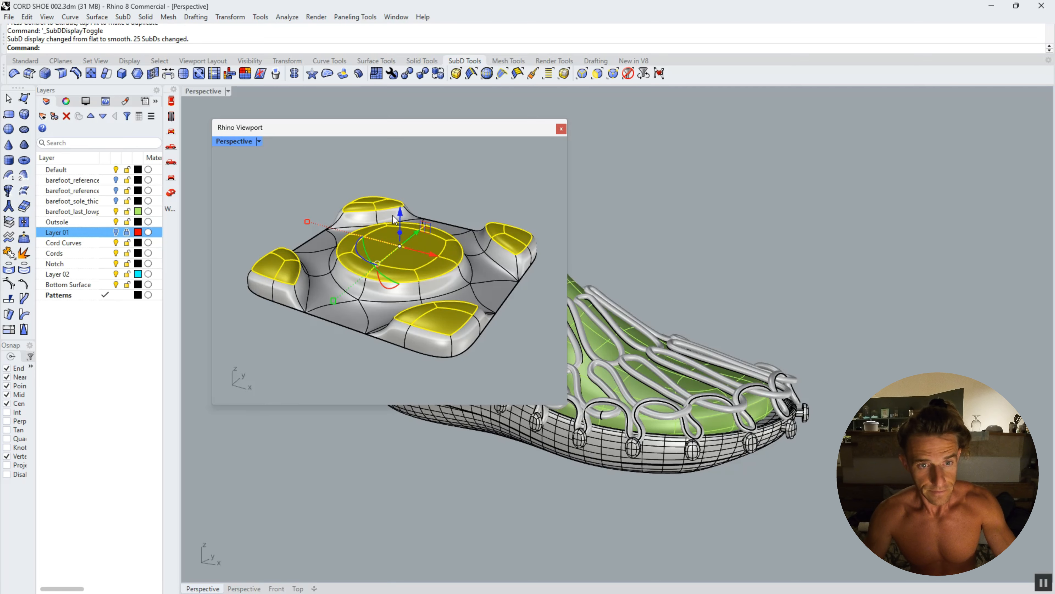
key("Tab")
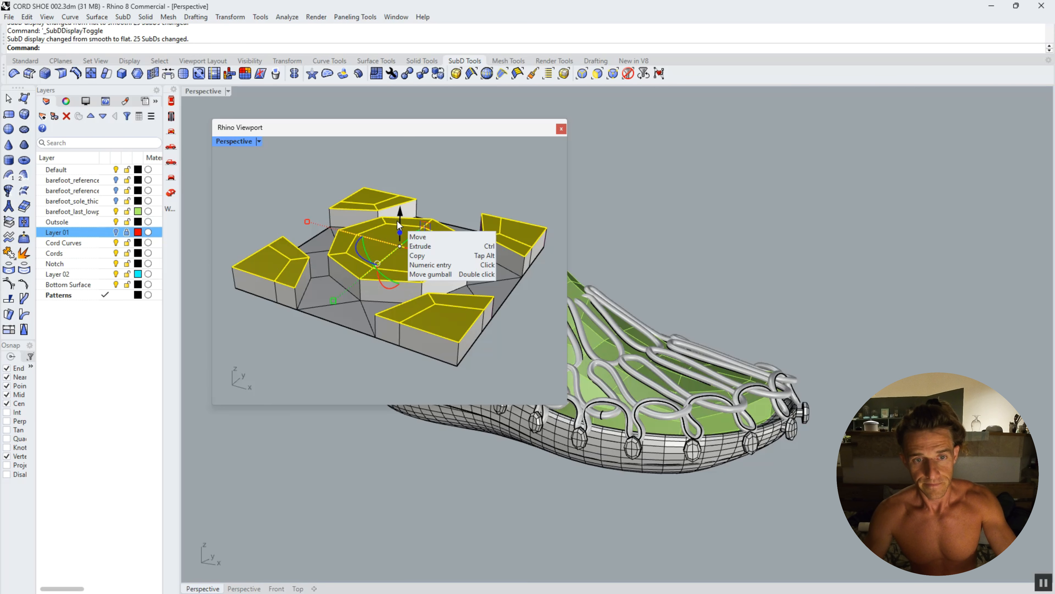
left_click(393, 364)
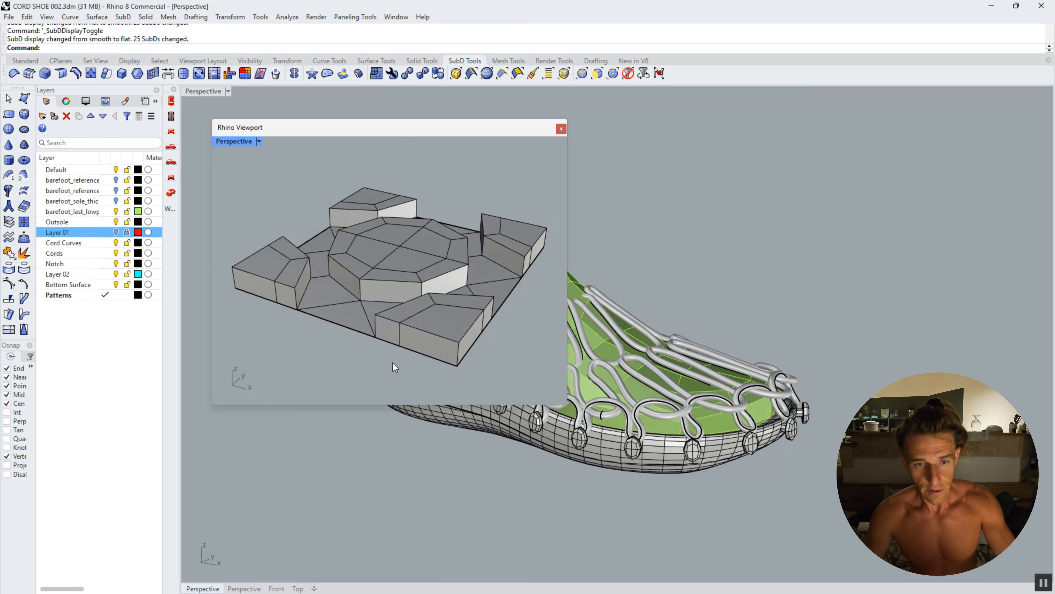
Delete the four outer side faces along the tile border on the nearest raised corner block.
left_click(395, 336, "ctrl+shift")
scroll(420, 337, "up", 5)
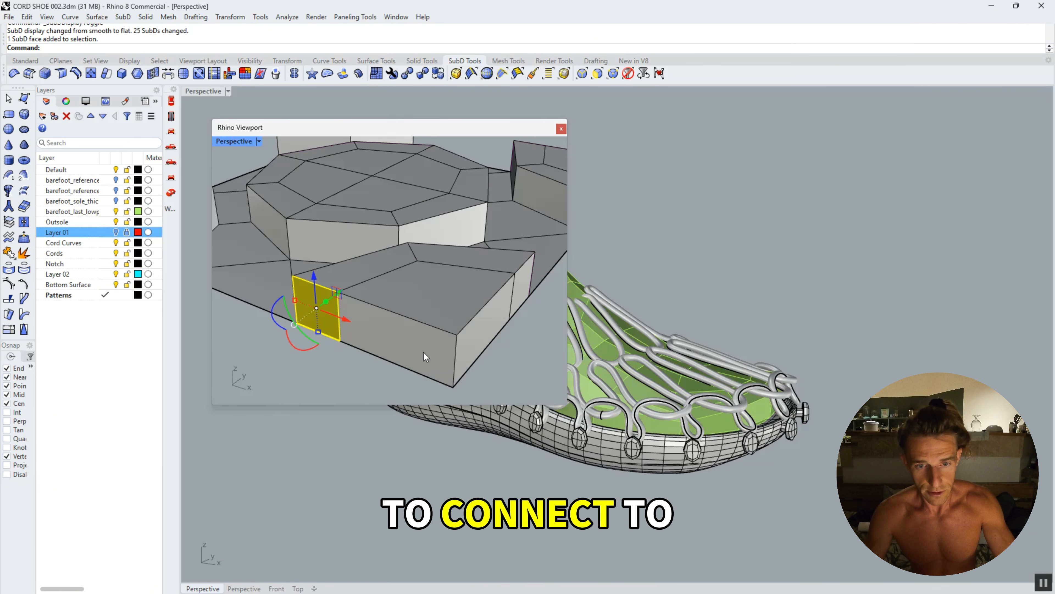
left_click(424, 352, "ctrl+shift")
left_click(488, 328, "ctrl+shift")
left_click(519, 291, "ctrl+shift")
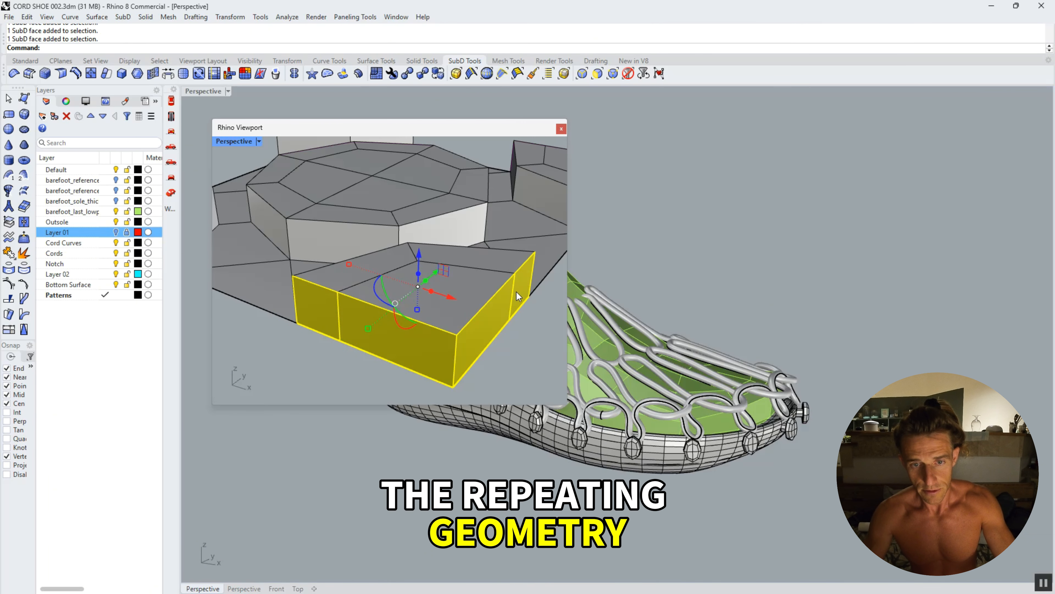
key("Delete")
Delete the four outer border side faces of the second raised corner block, adjacent to the opened one.
scroll(465, 296, "down", 5)
right_click_drag(448, 298, 358, 315)
scroll(373, 305, "up", 6)
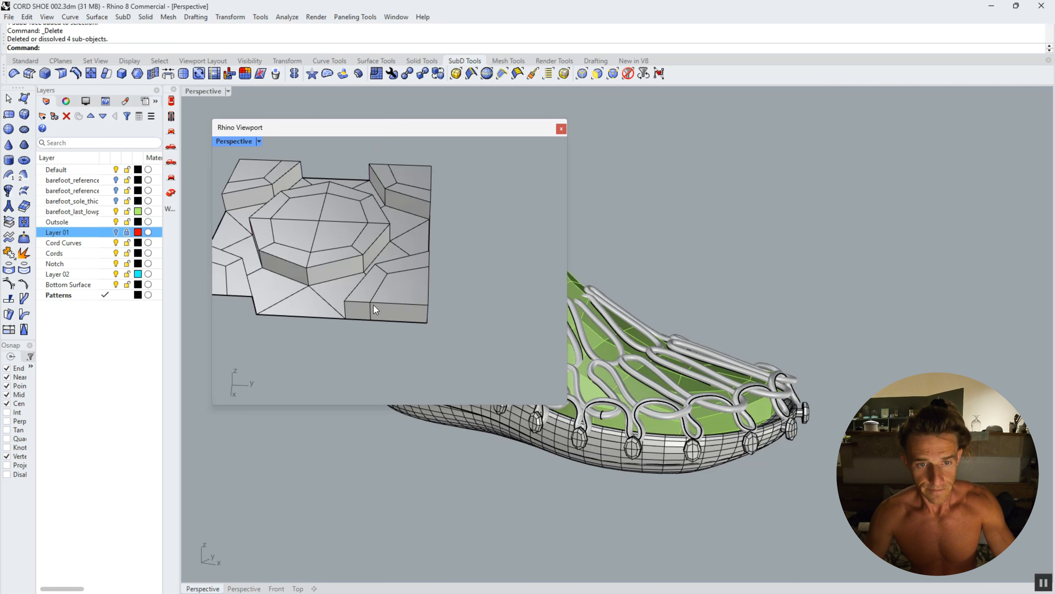
left_click(355, 314, "ctrl+shift")
left_click(419, 317, "ctrl+shift")
right_click_drag(422, 317, 268, 259)
scroll(267, 258, "up", 5)
left_click(307, 264, "ctrl+shift")
left_click(361, 240, "ctrl+shift")
scroll(366, 277, "down", 5)
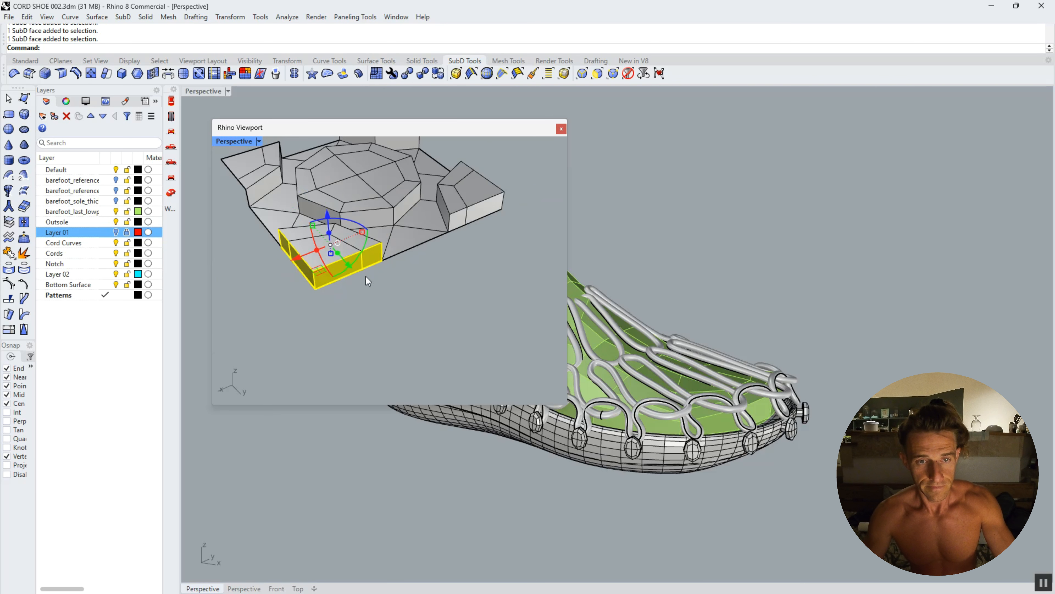
key("Delete")
Delete the four outer border side faces of the third raised corner block.
right_click_drag(361, 289, 453, 228)
scroll(378, 277, "up", 4)
left_click(375, 279, "ctrl+shift")
left_click(442, 284, "ctrl+shift")
scroll(372, 276, "up", 5)
left_click(373, 274, "ctrl+shift")
left_click(426, 258, "ctrl+shift")
key("Delete")
scroll(354, 291, "down", 5)
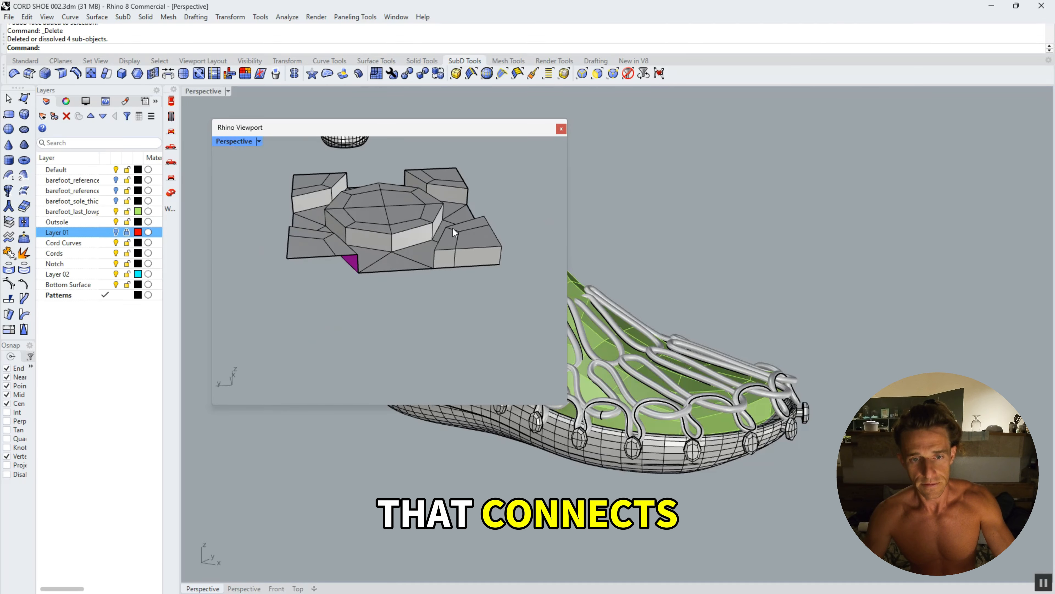
Delete the outer border side faces of the last closed corner block, two on each side of its corner.
scroll(445, 252, "up", 6)
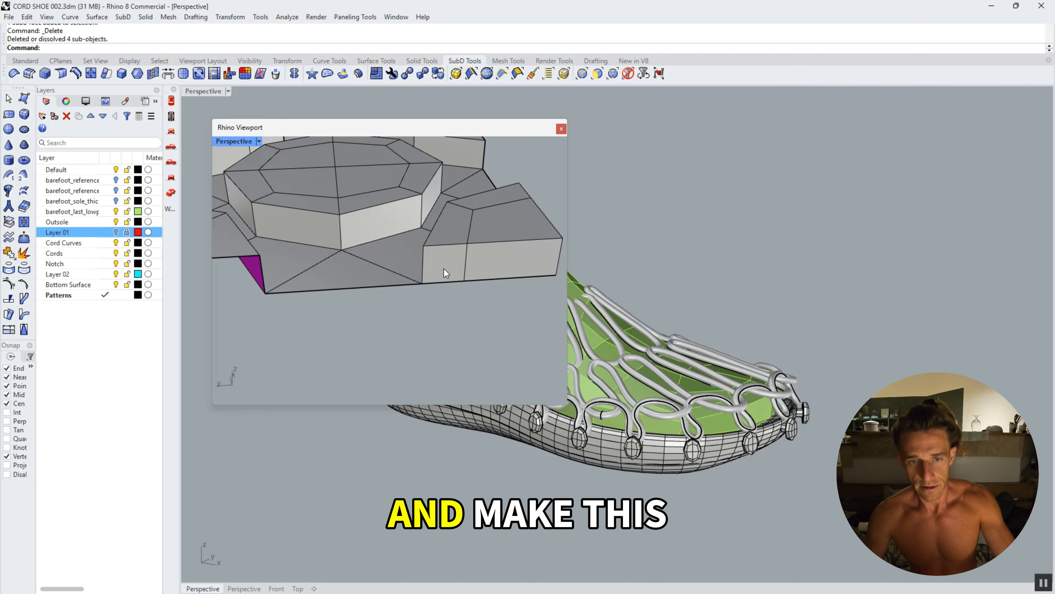
left_click(444, 269, "ctrl+shift")
left_click(503, 258, "ctrl+shift")
scroll(439, 270, "down", 5)
key("Delete")
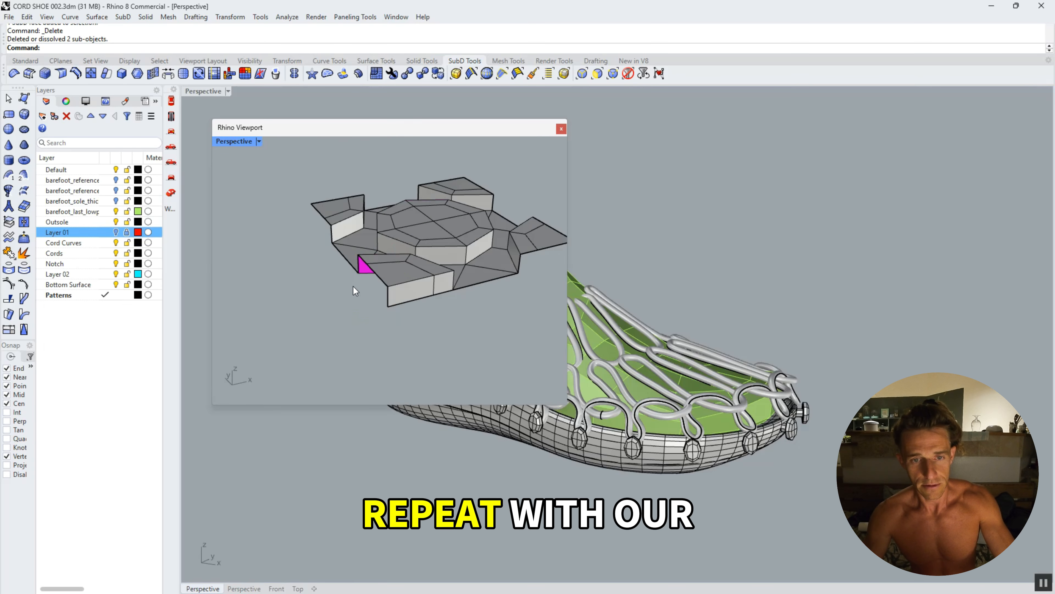
scroll(425, 289, "up", 5)
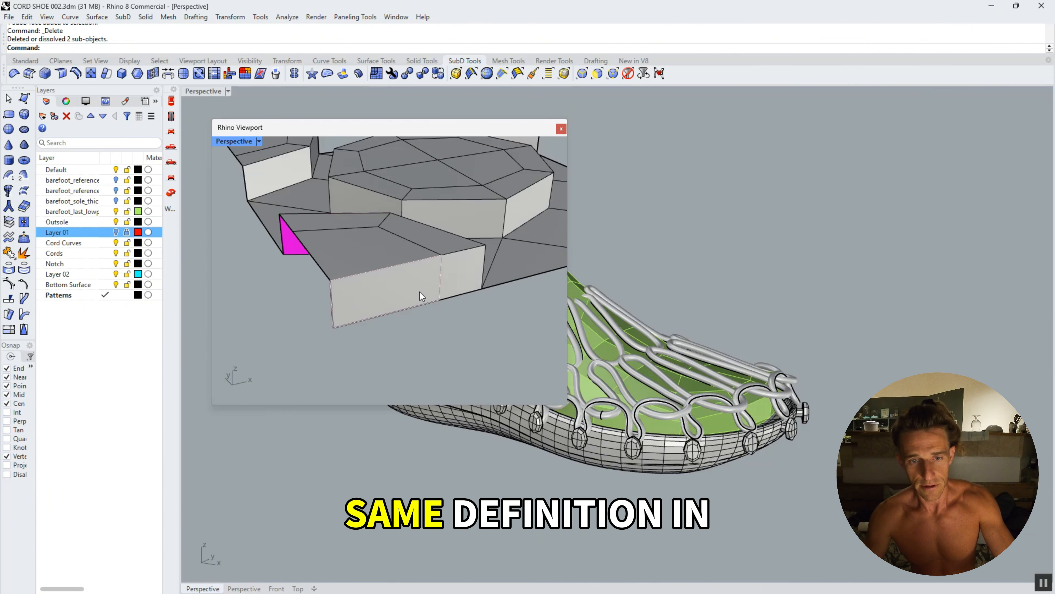
left_click(420, 291, "ctrl+shift")
left_click(455, 279, "ctrl+shift")
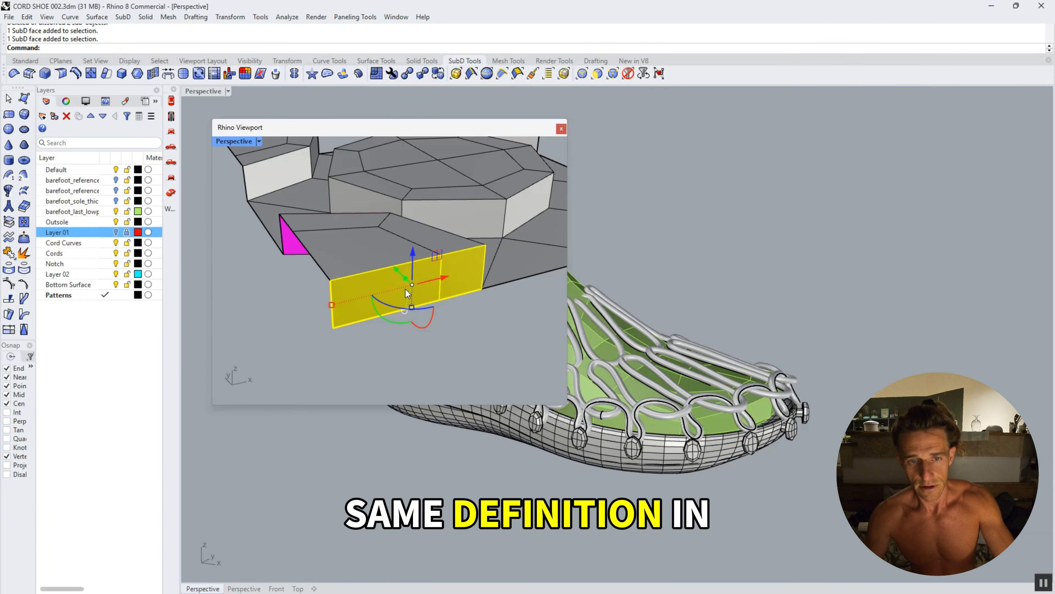
key("Delete")
scroll(406, 289, "down", 5)
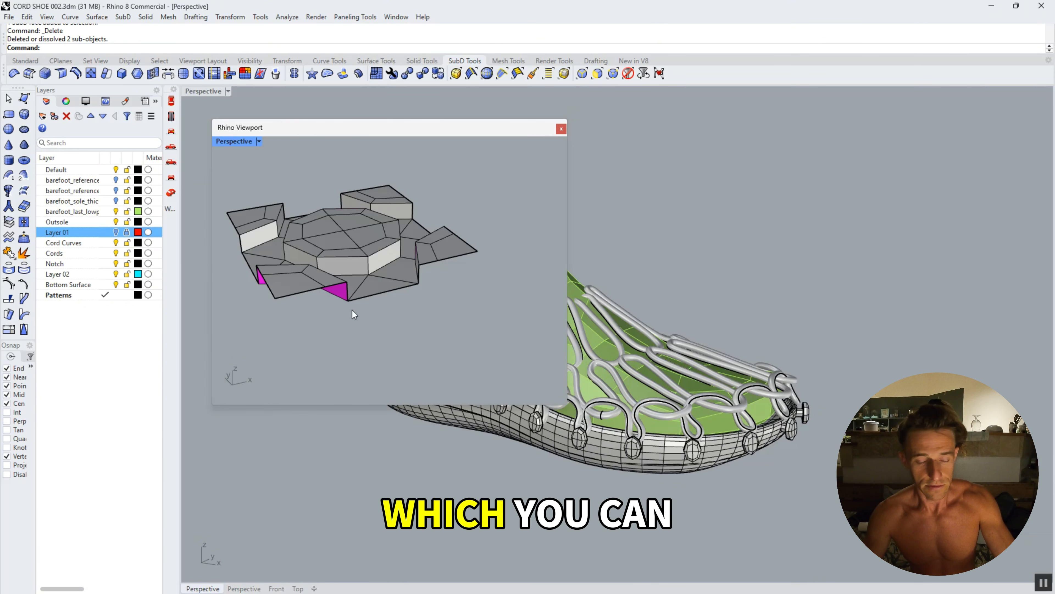
Inspect the open-edged tile from several angles in smooth SubD display and return to flat display.
mouse_move(352, 310)
right_mouse_down()
mouse_move(452, 304)
mouse_move(541, 339)
right_mouse_up()
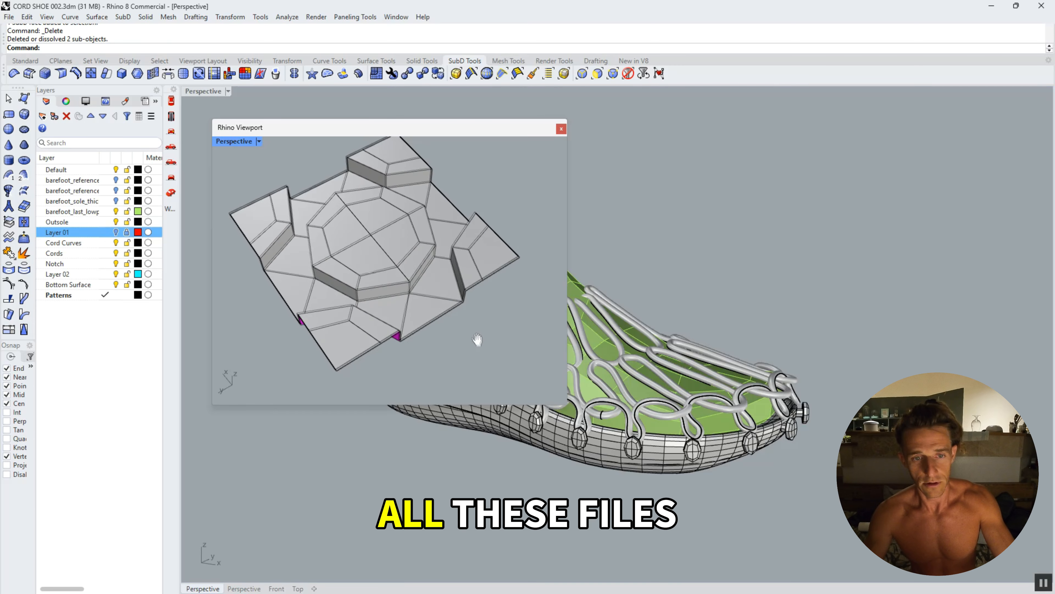
key("Tab")
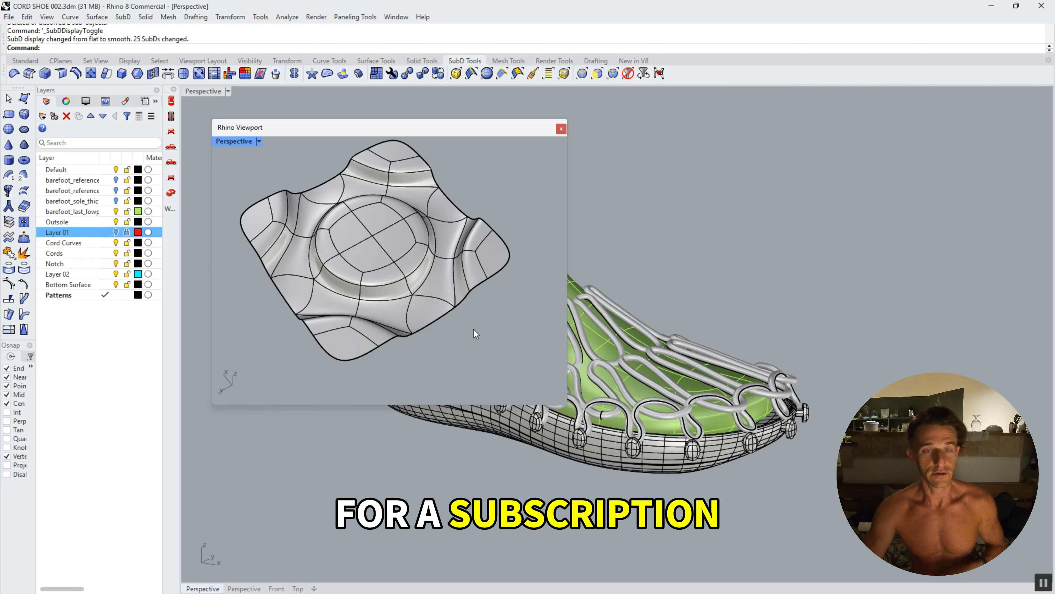
right_click_drag(459, 285, 514, 288)
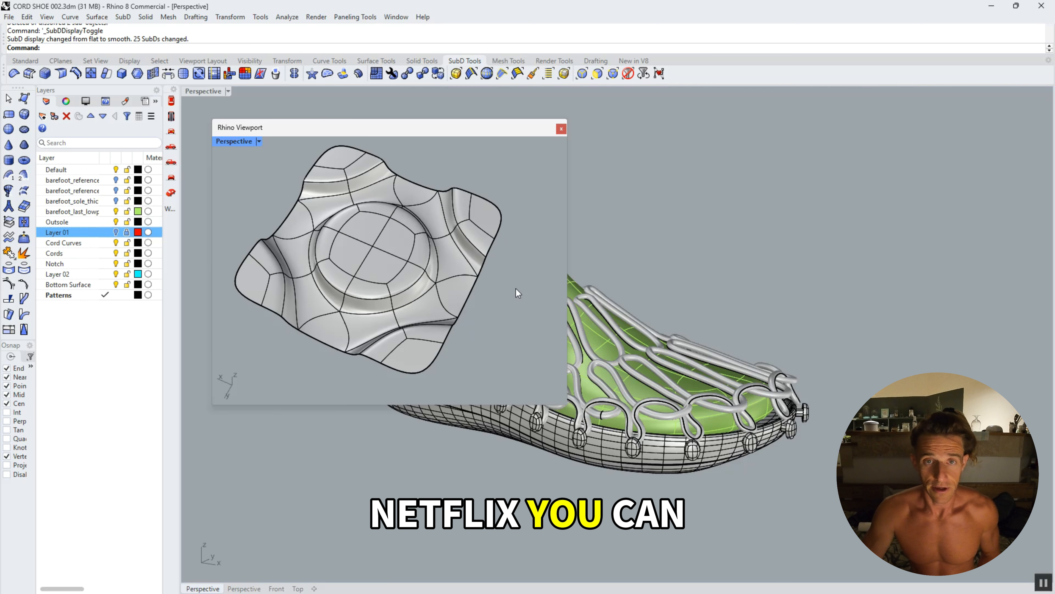
right_click_drag(486, 323, 478, 284)
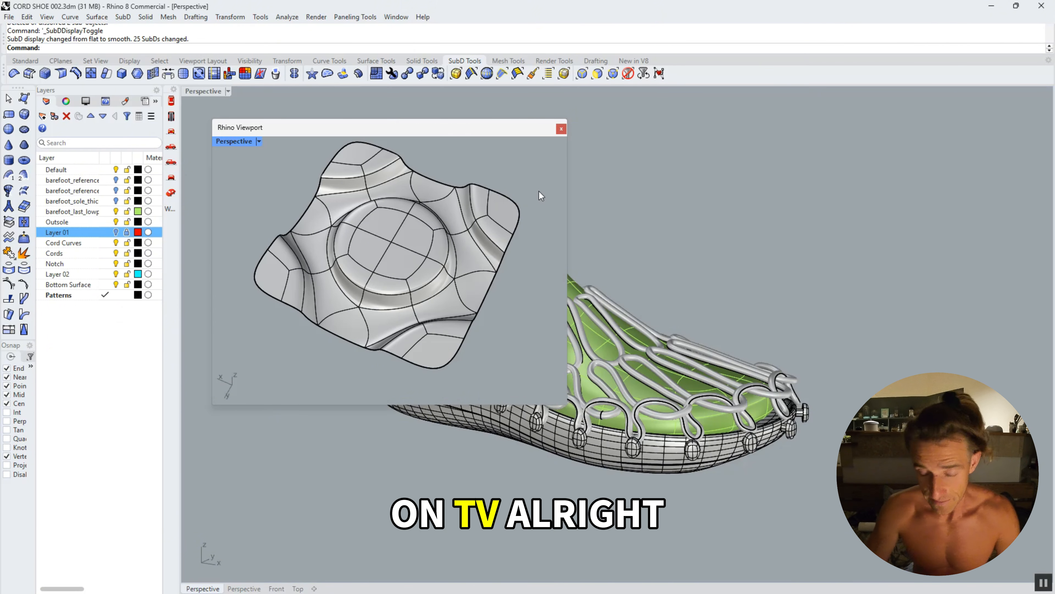
key("Tab")
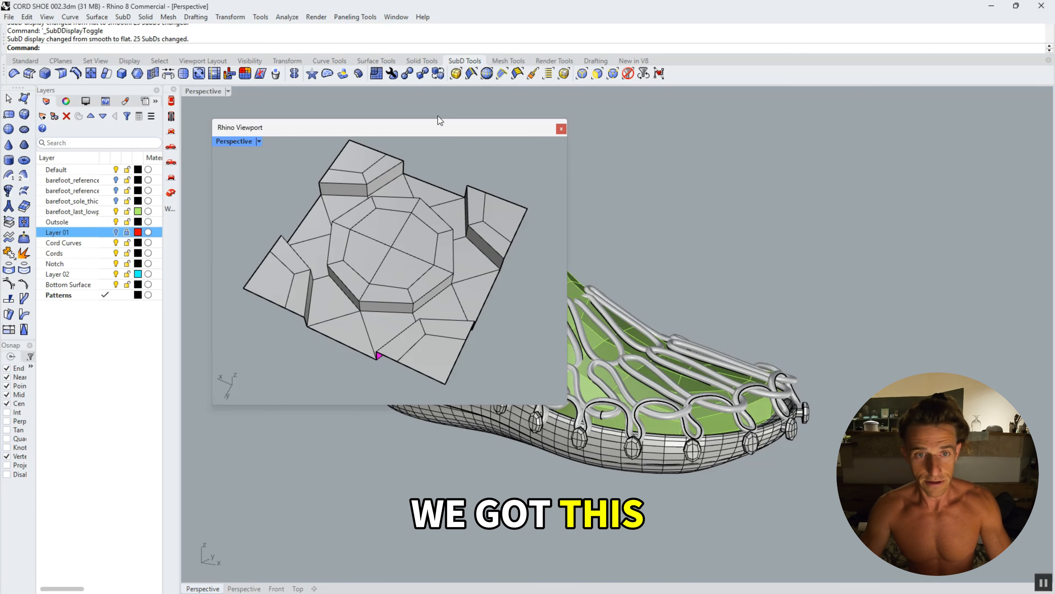
Shrink the floating tile viewport and move it clear of the shoe model.
left_click_drag(451, 131, 258, 77)
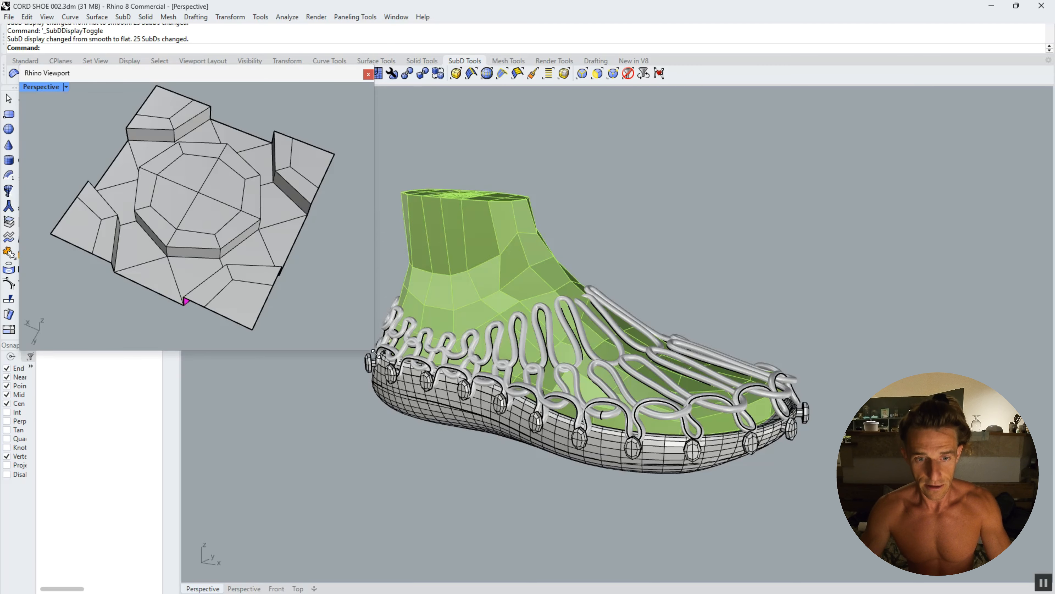
left_click_drag(374, 351, 267, 299)
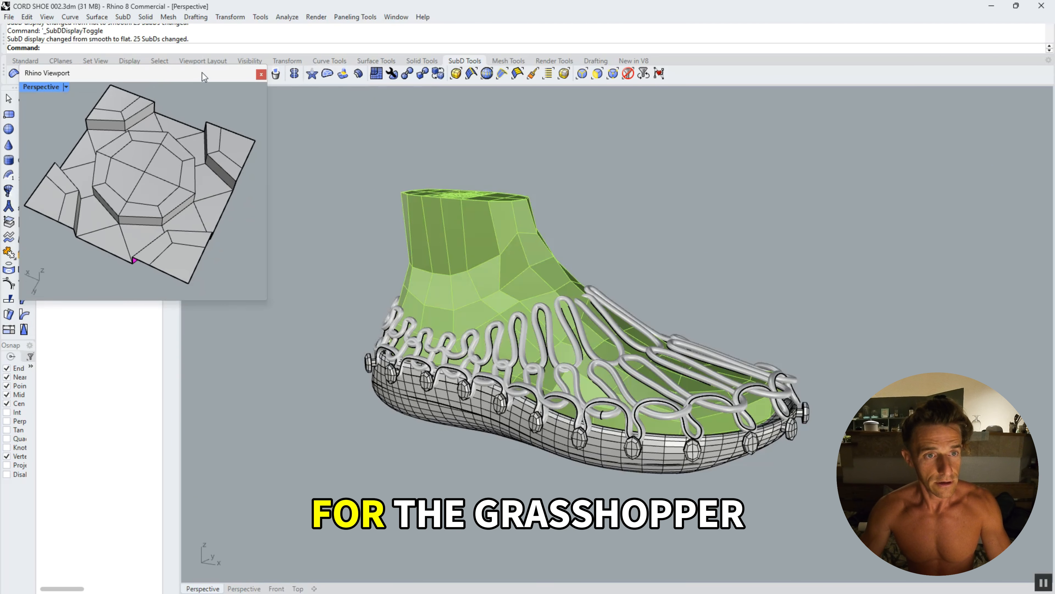
left_click_drag(203, 73, 195, 53)
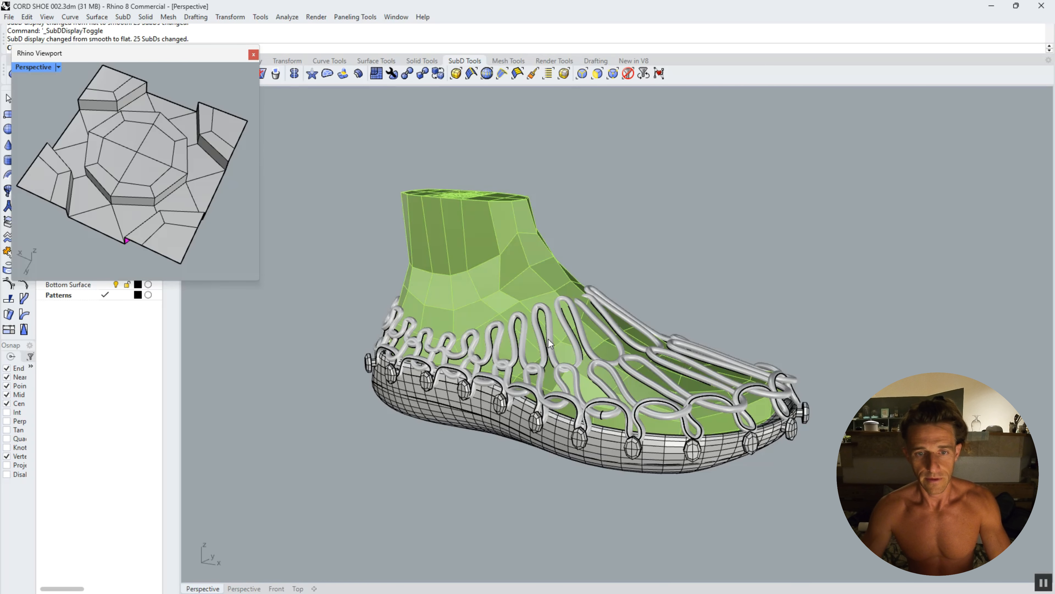
Uncover the layer list and hide the green barefoot last layer and the Outsole layer.
left_click(518, 289)
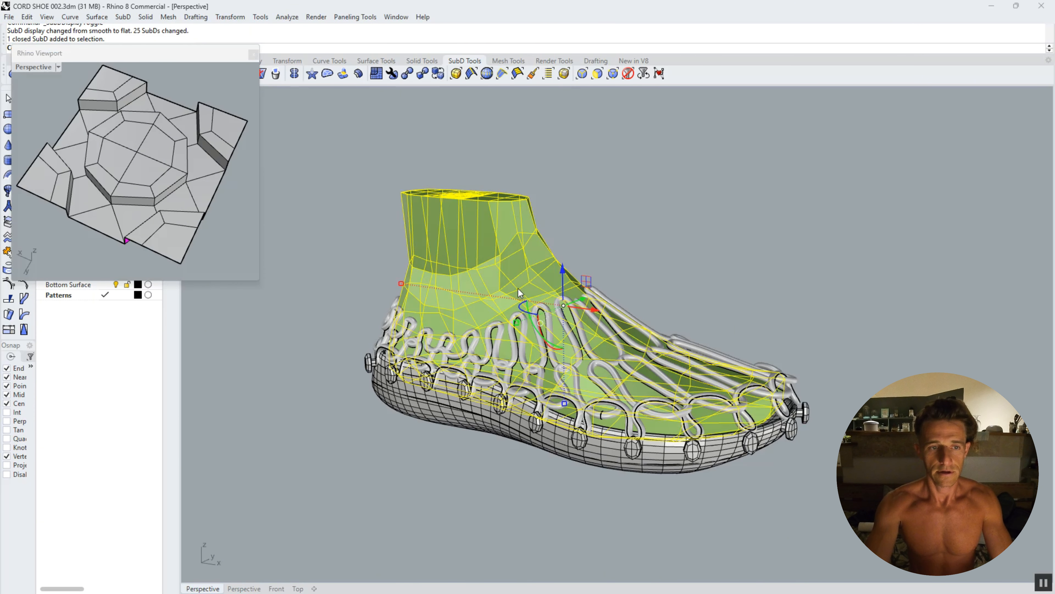
left_click_drag(181, 57, 347, 243)
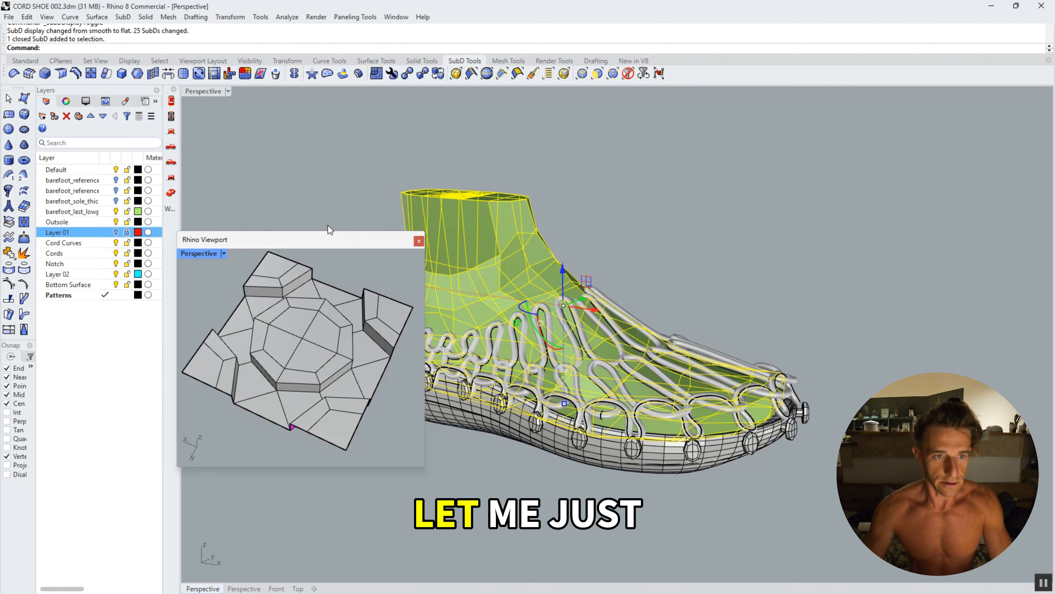
left_click(117, 211)
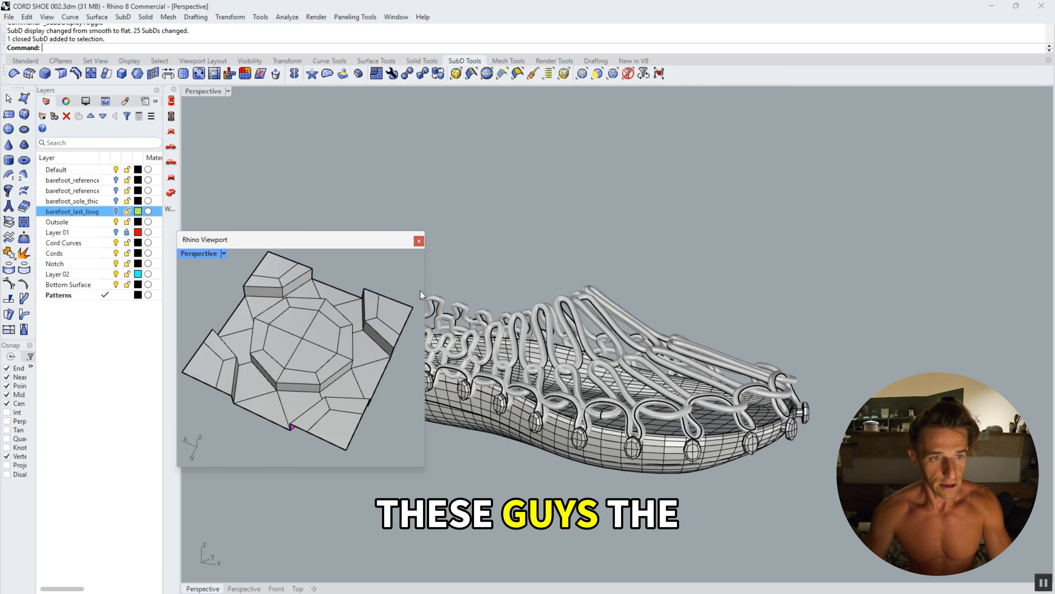
left_click(116, 222)
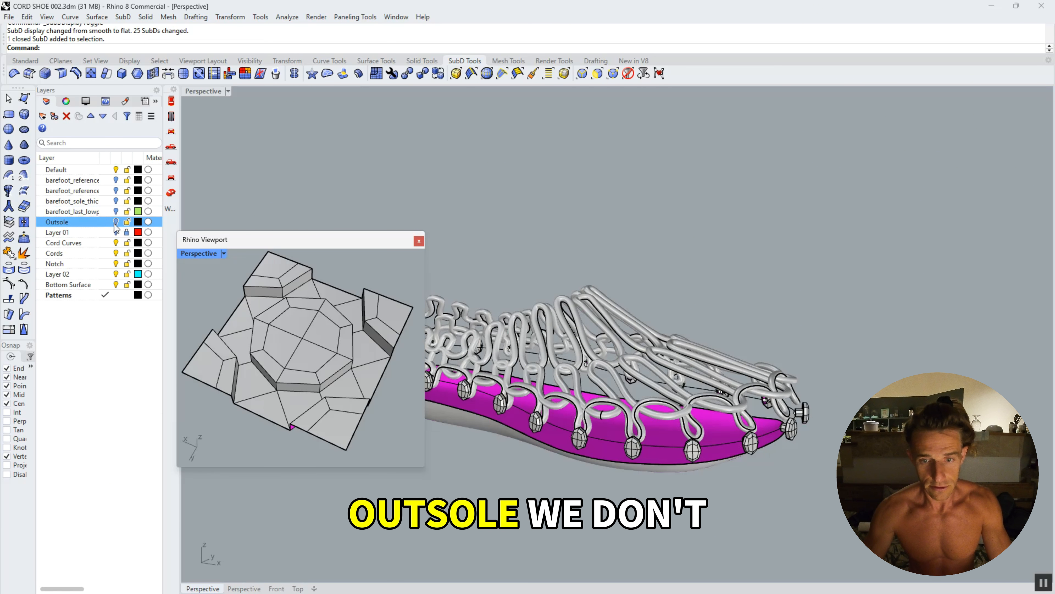
left_click(116, 222)
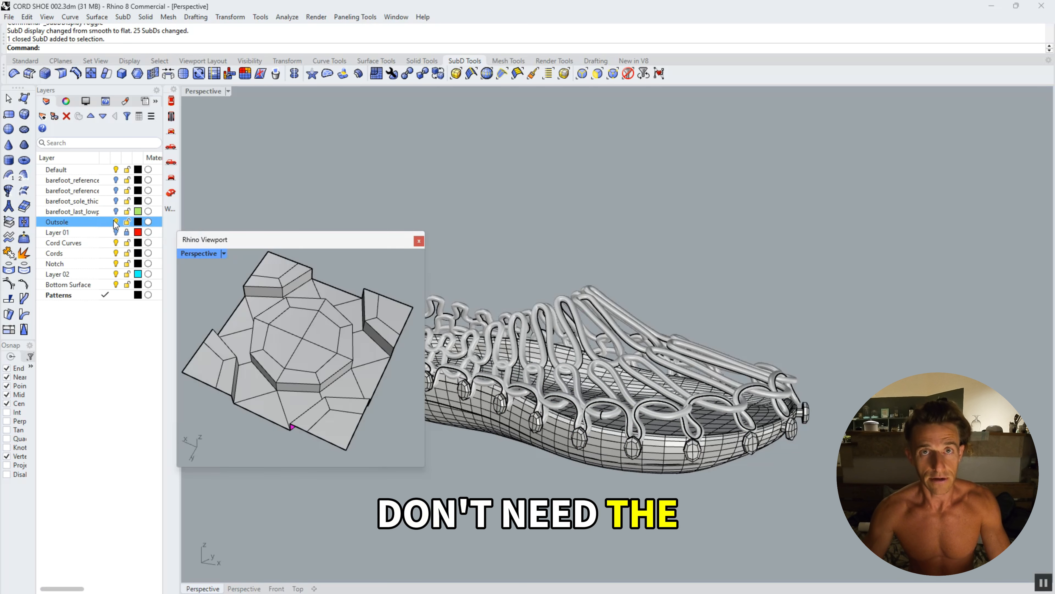
left_click(116, 222)
Hide the Cord Curves, Cords and Notch layers, and move the floating tile viewport clear of the remaining bottom surface.
left_click(549, 324)
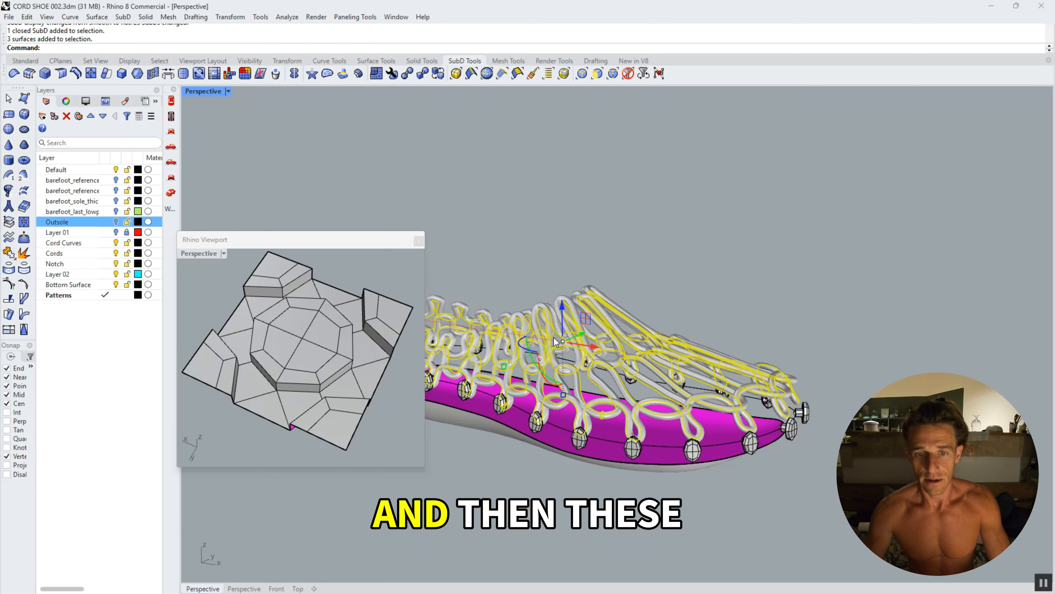
left_click(118, 244)
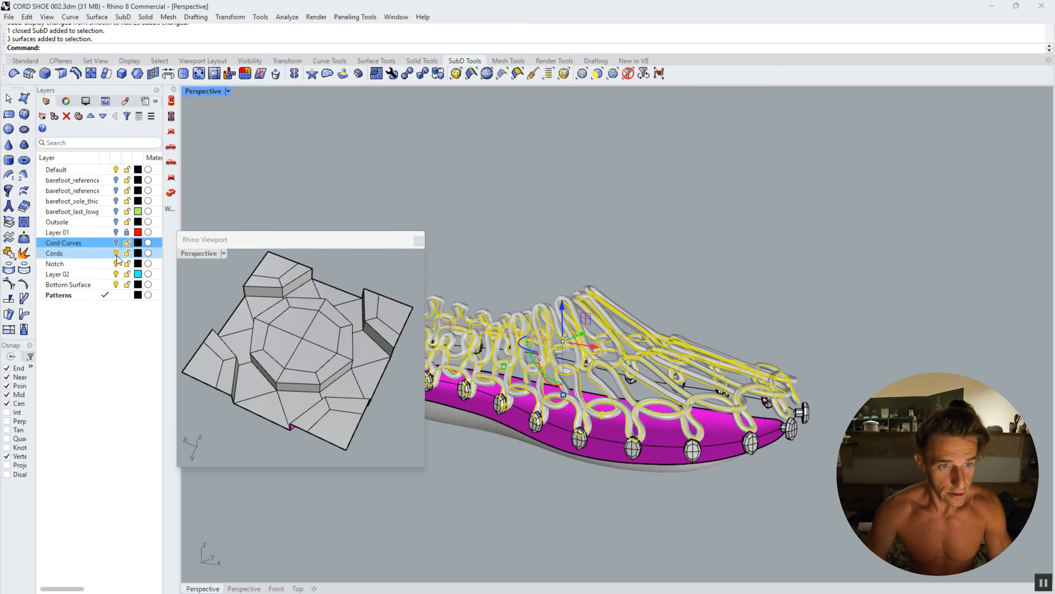
left_click(117, 254)
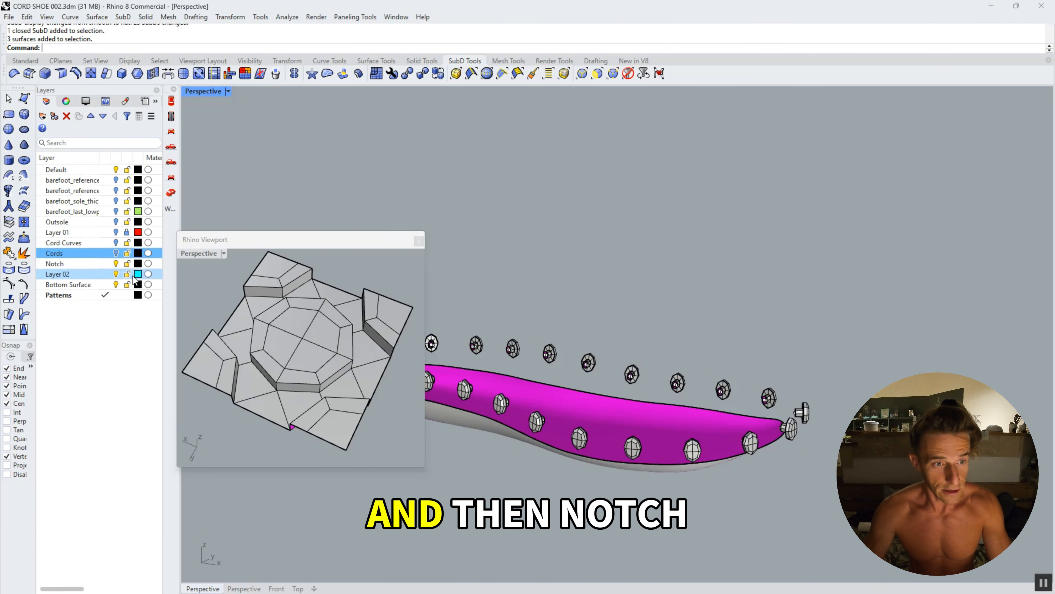
left_click(116, 264)
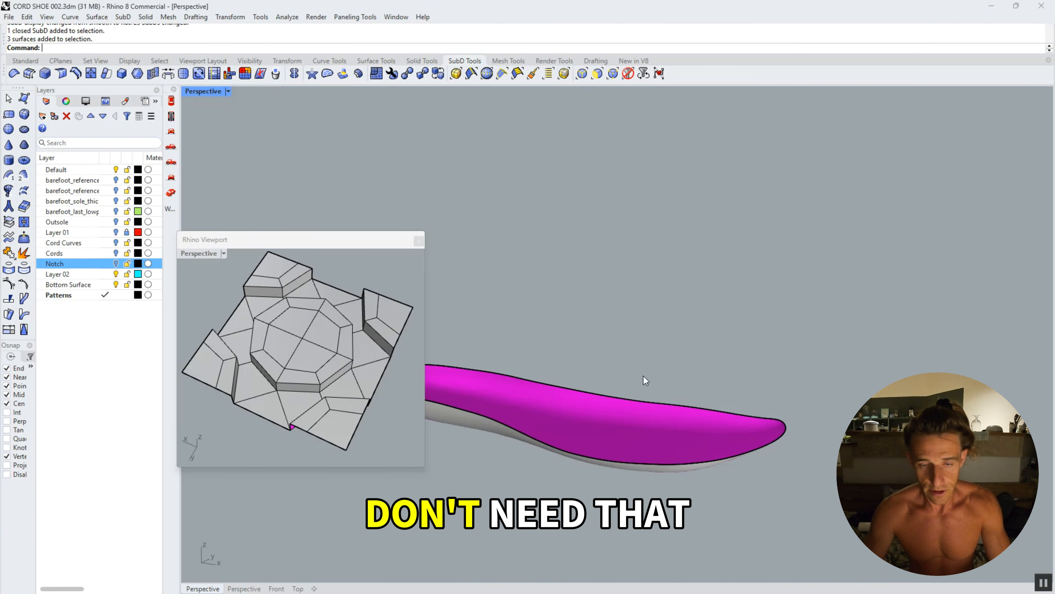
left_click_drag(326, 241, 145, 88)
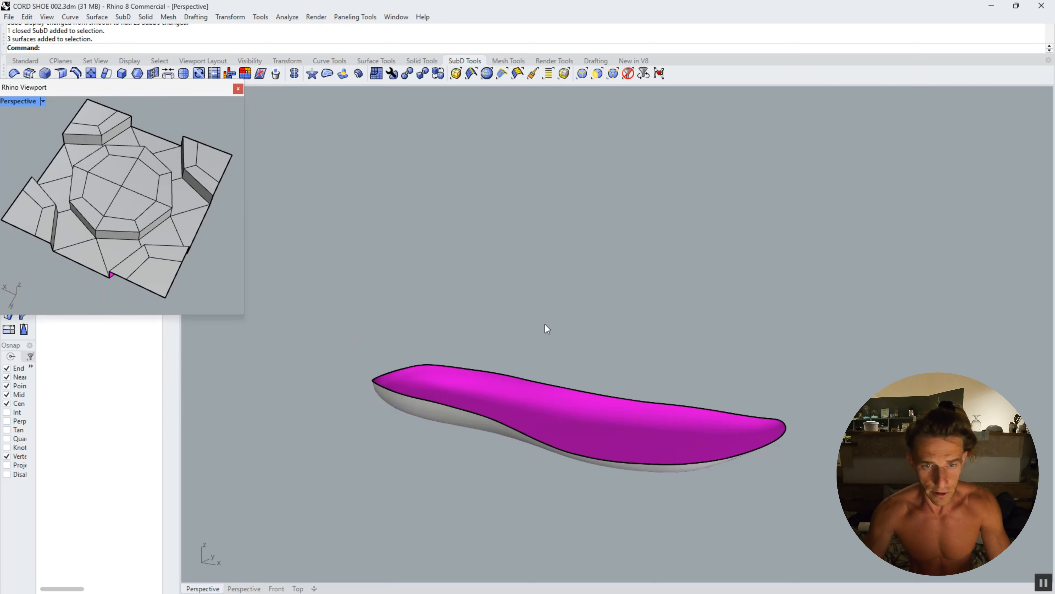
right_click_drag(545, 325, 647, 296)
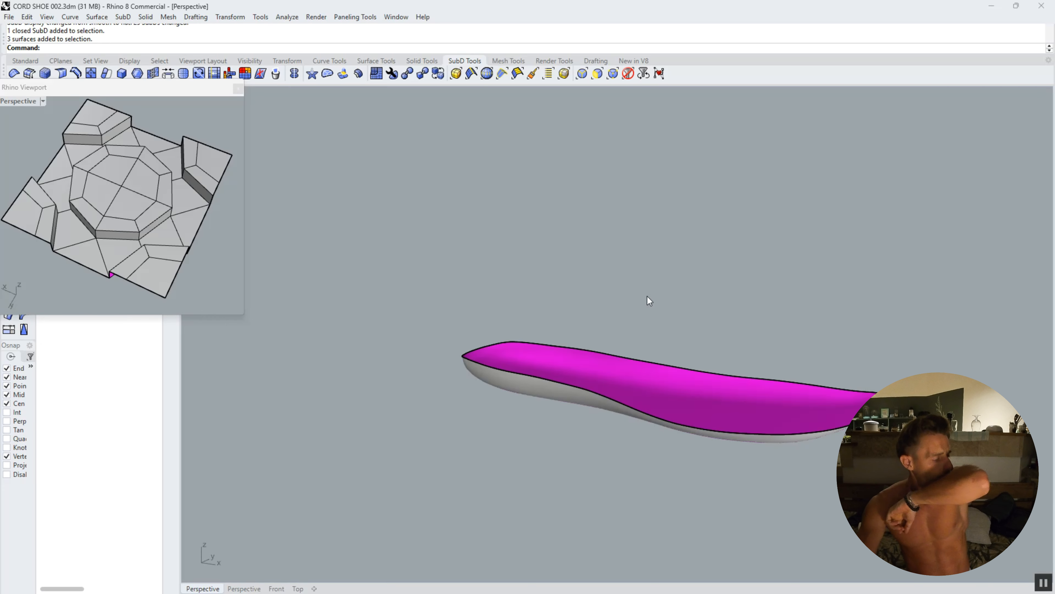
Frame the shoe's bottom surface in the perspective viewport from its underside using Zoom Selected, leaving it deselected.
right_click_drag(648, 377, 575, 342)
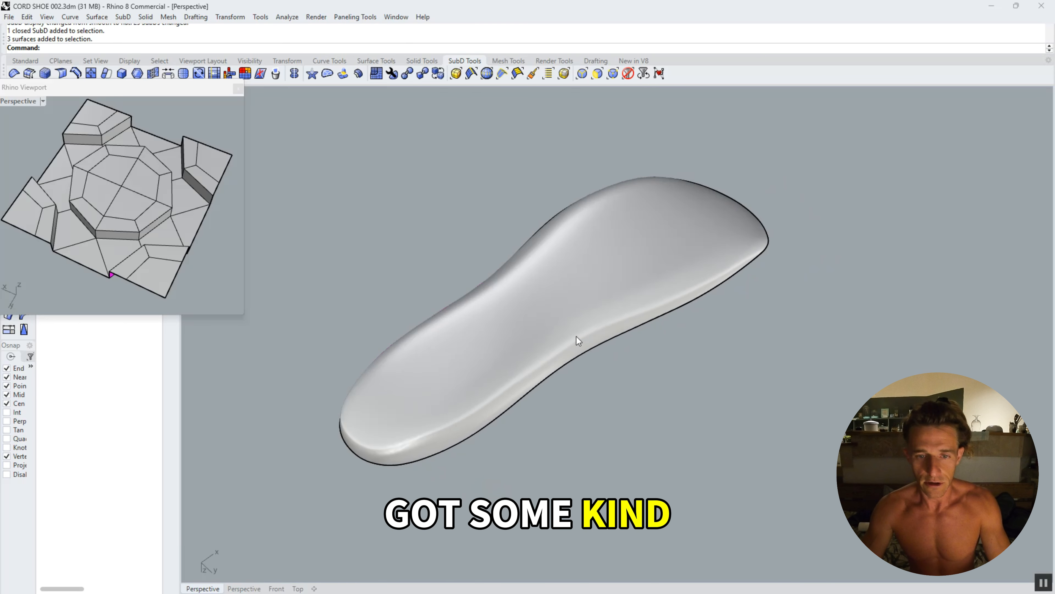
left_click(577, 339)
type("ZS")
key("Return")
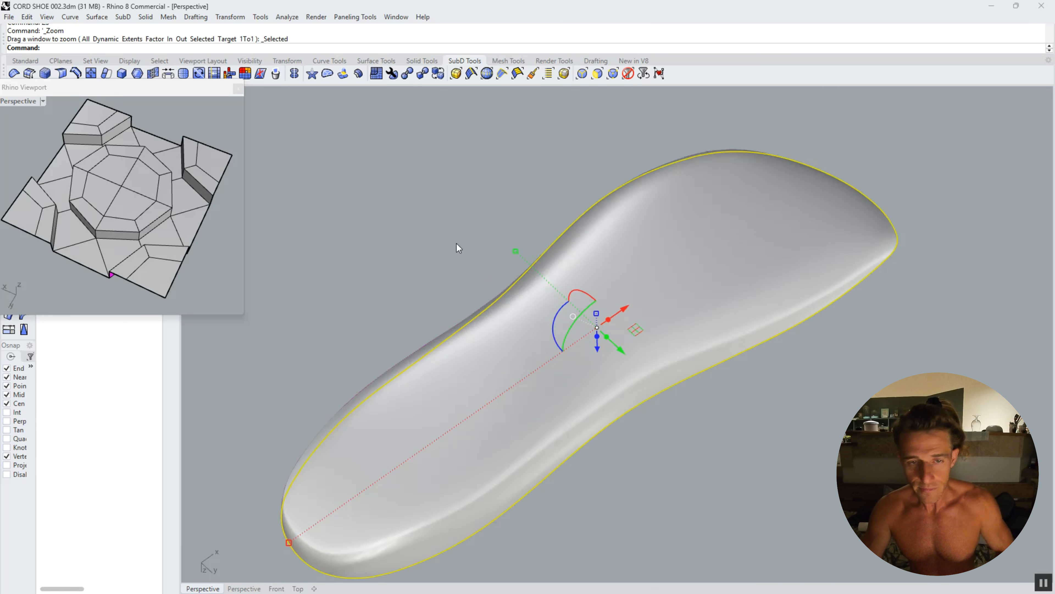
left_click(500, 259)
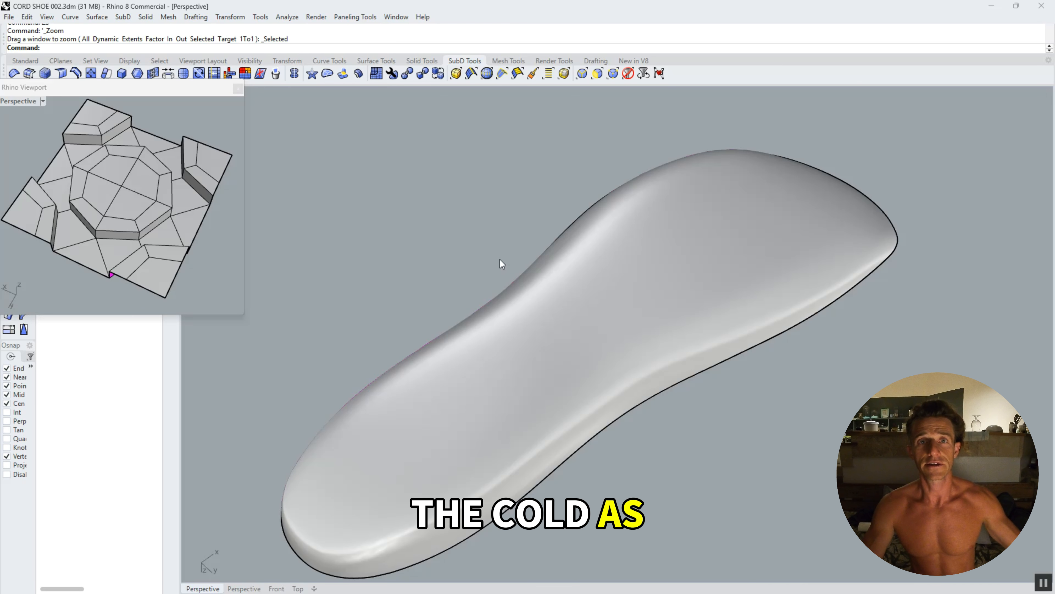
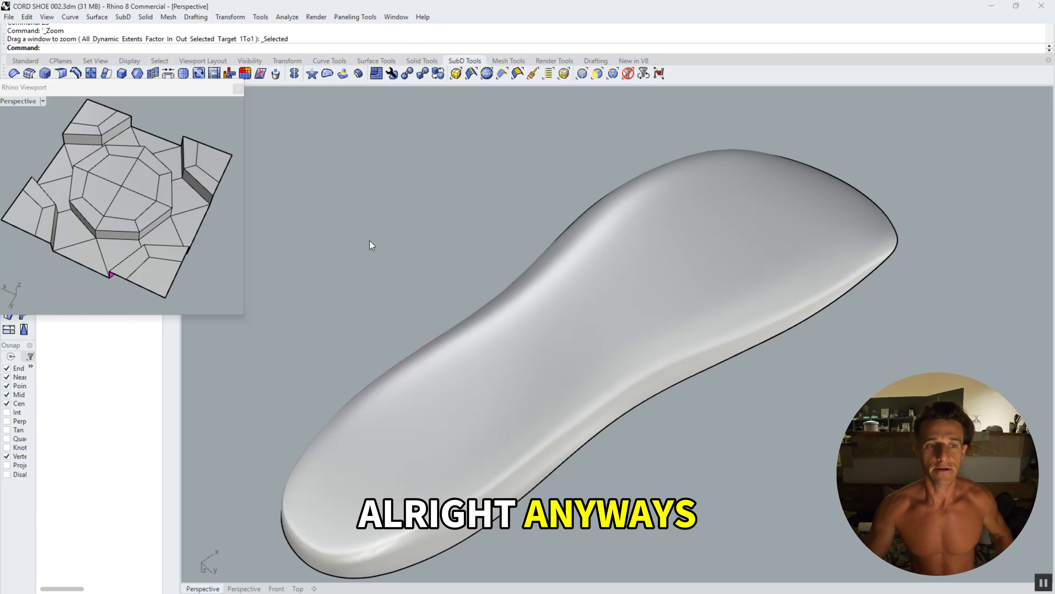
Fit the Rhino window to half of the screen and launch Grasshopper.
key("super+Left")
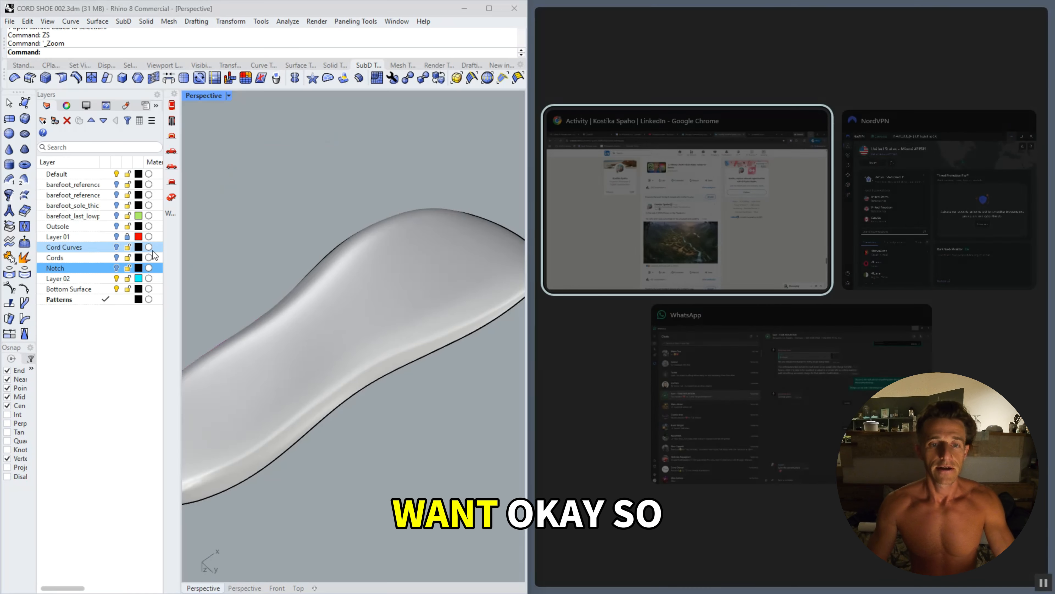
left_click(387, 503)
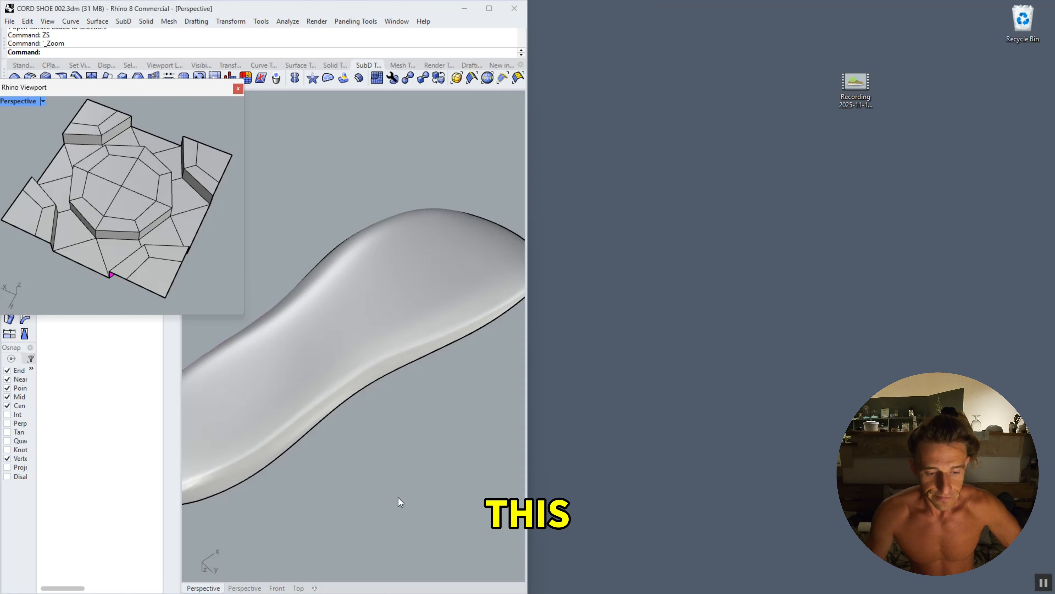
type("Grasshopper")
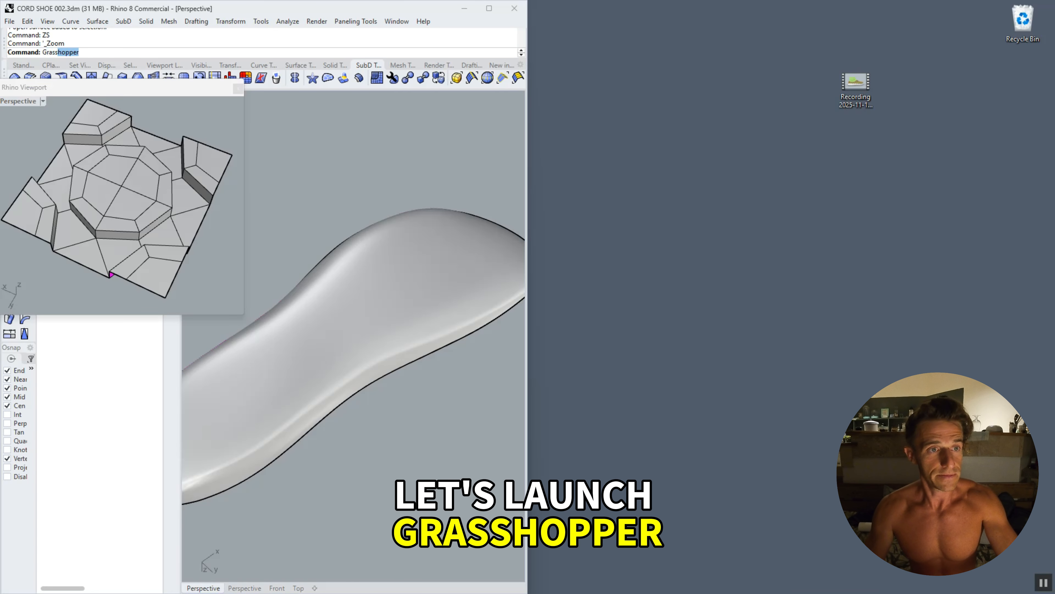
key("Return")
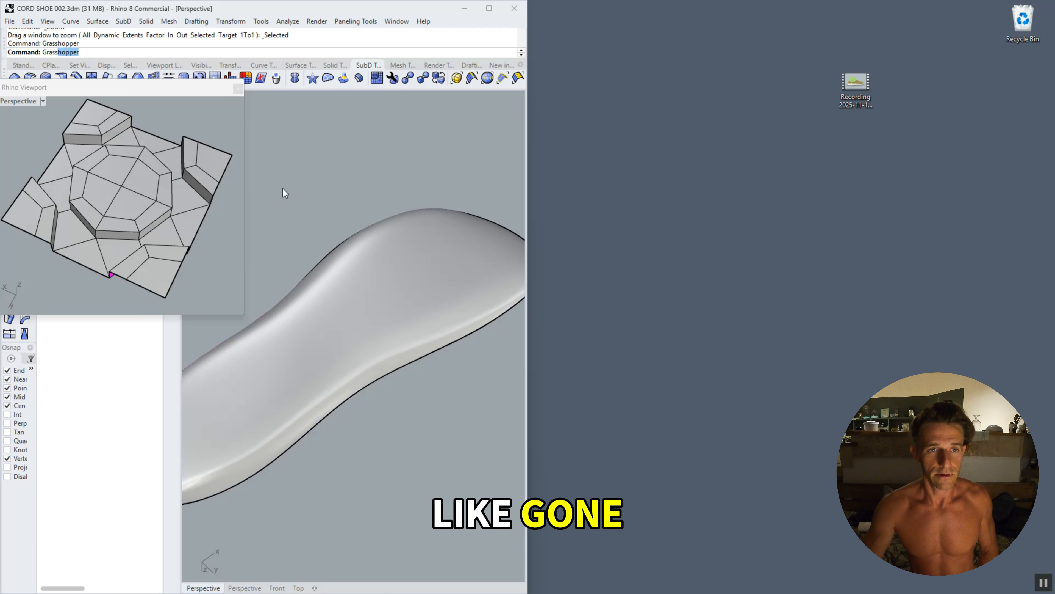
Switch to Chrome and look through the LinkedIn connections list for unfamiliar contacts.
mouse_move(723, 592)
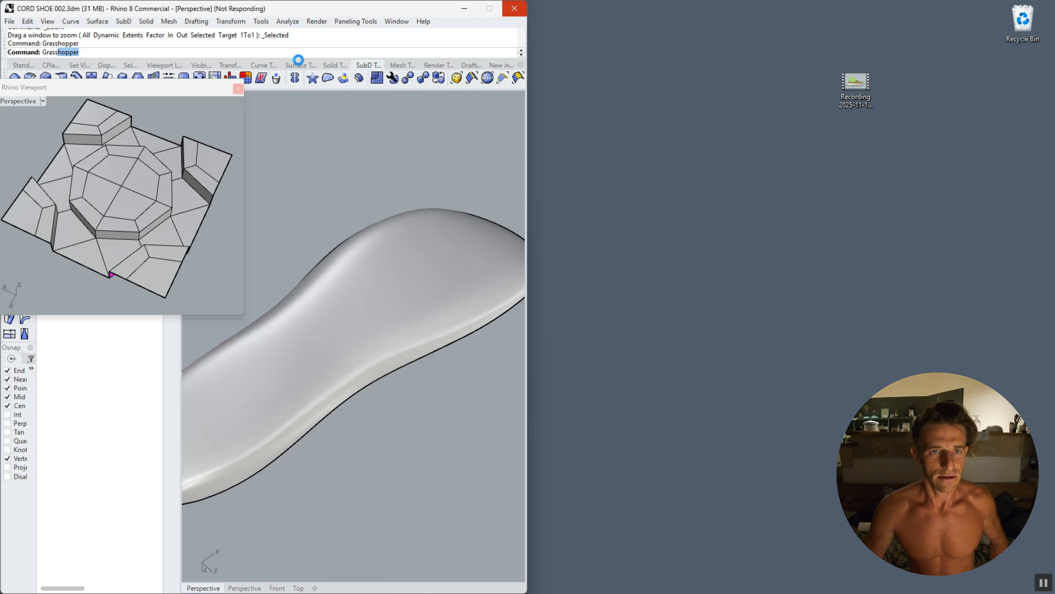
mouse_move(524, 590)
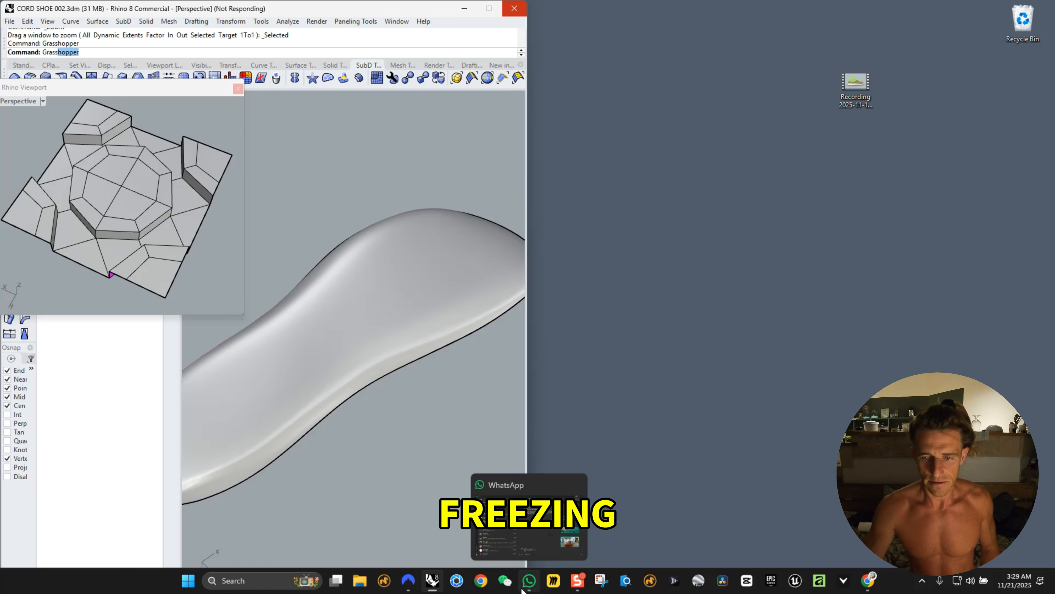
left_click(867, 584)
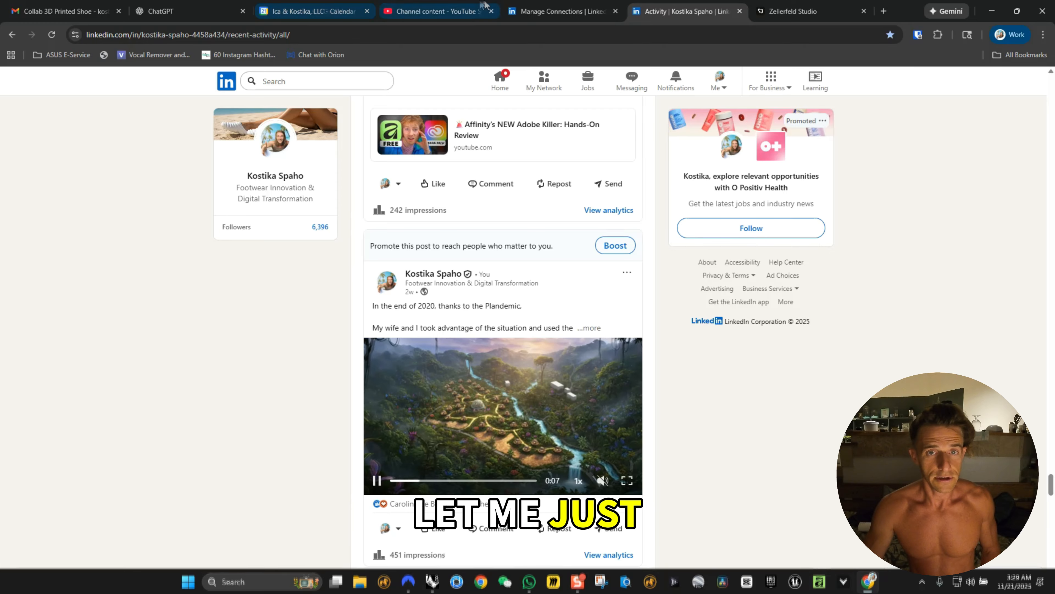
left_click(530, 15)
scroll(436, 424, "down", 5)
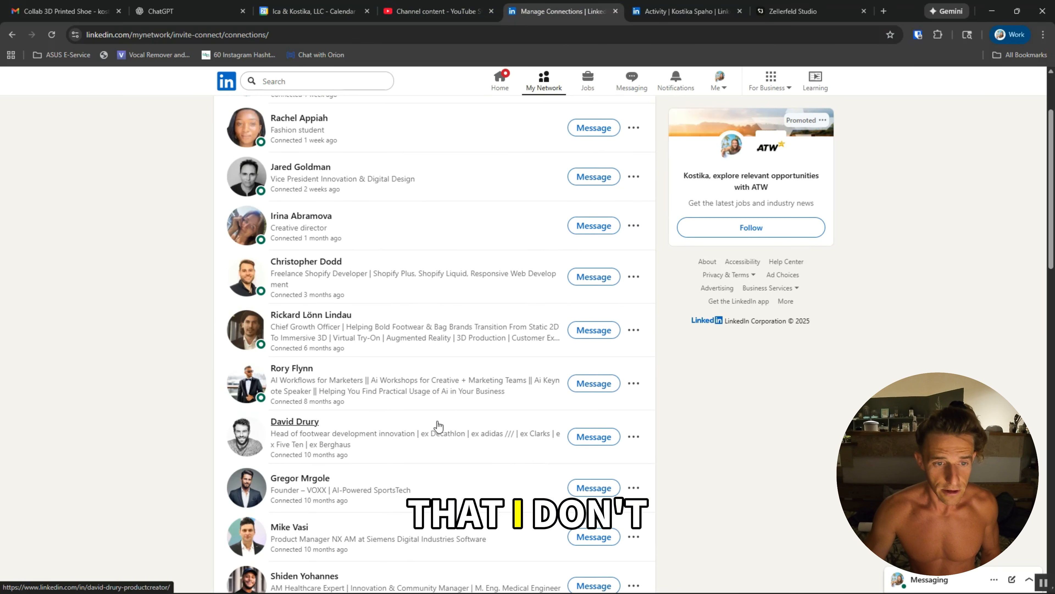
scroll(438, 435, "down", 4)
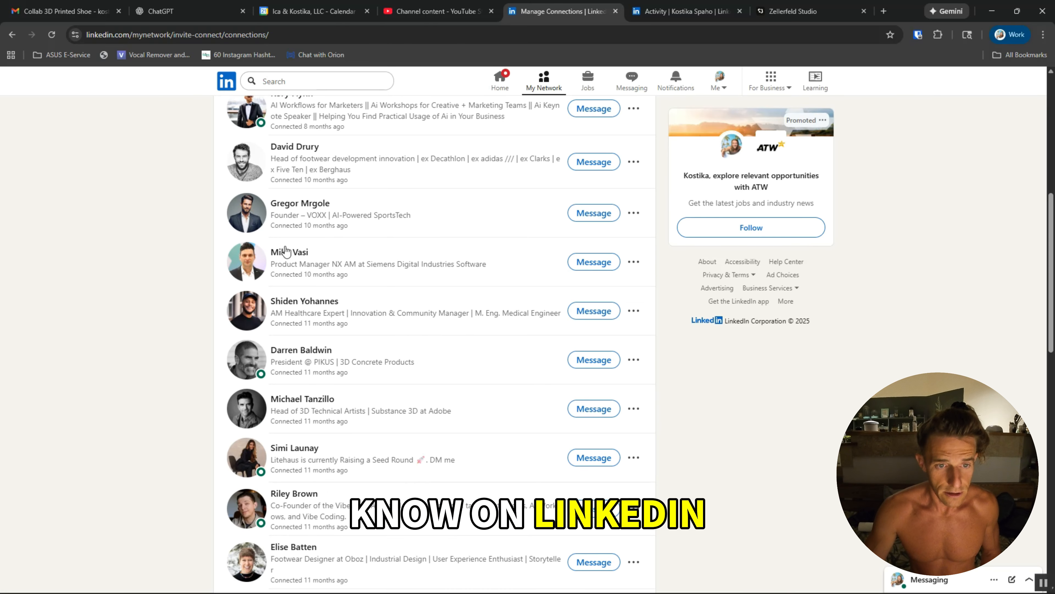
scroll(359, 397, "down", 8)
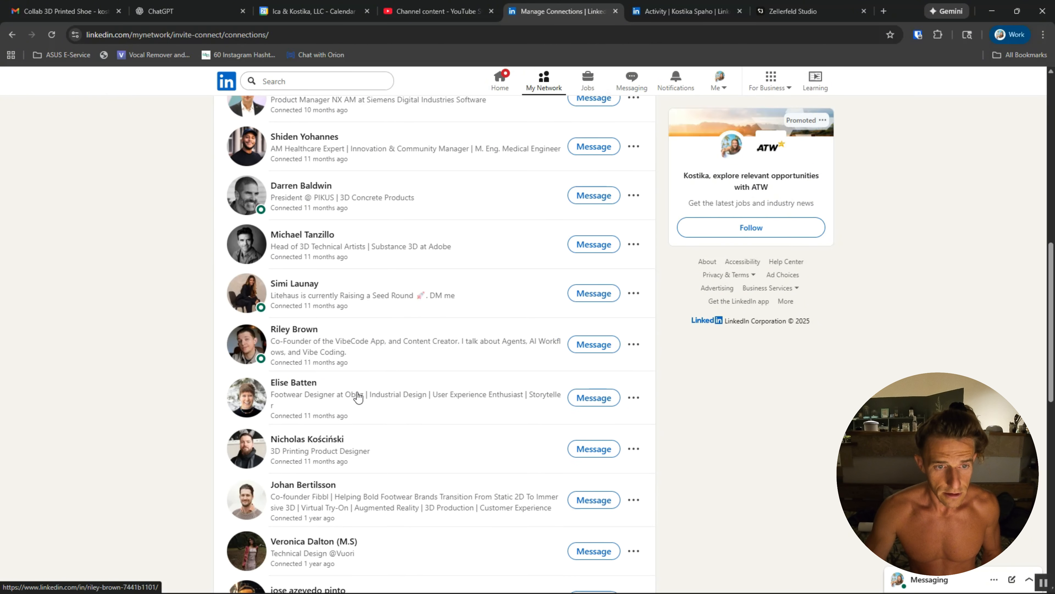
scroll(359, 397, "down", 1)
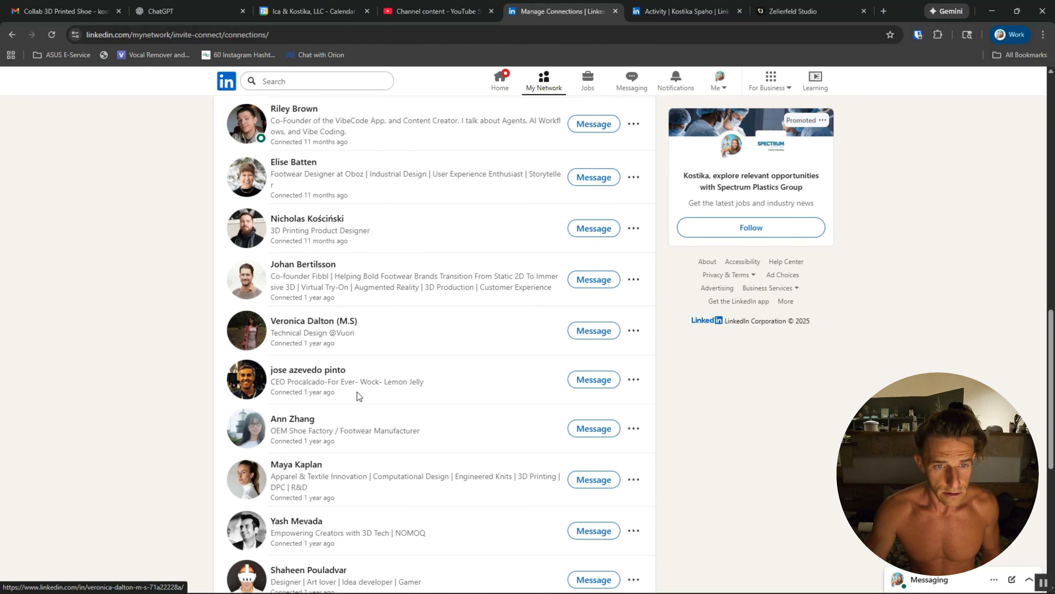
Remove three LinkedIn connections: the Vuori technical designer, the Procalcado CEO and the OEM shoe factory manufacturer.
left_click(634, 331)
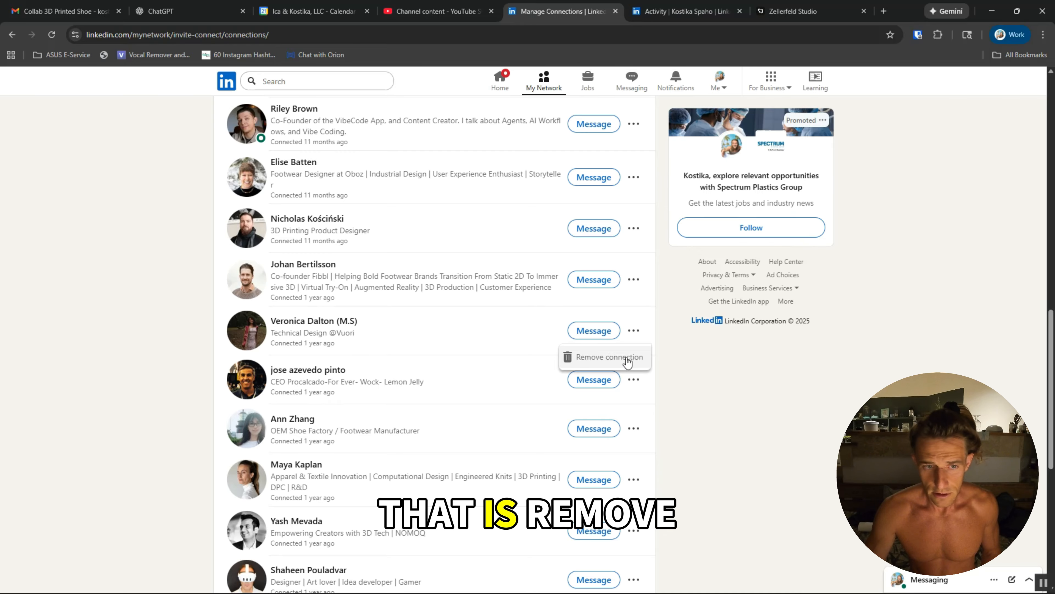
left_click(628, 358)
left_click(587, 265)
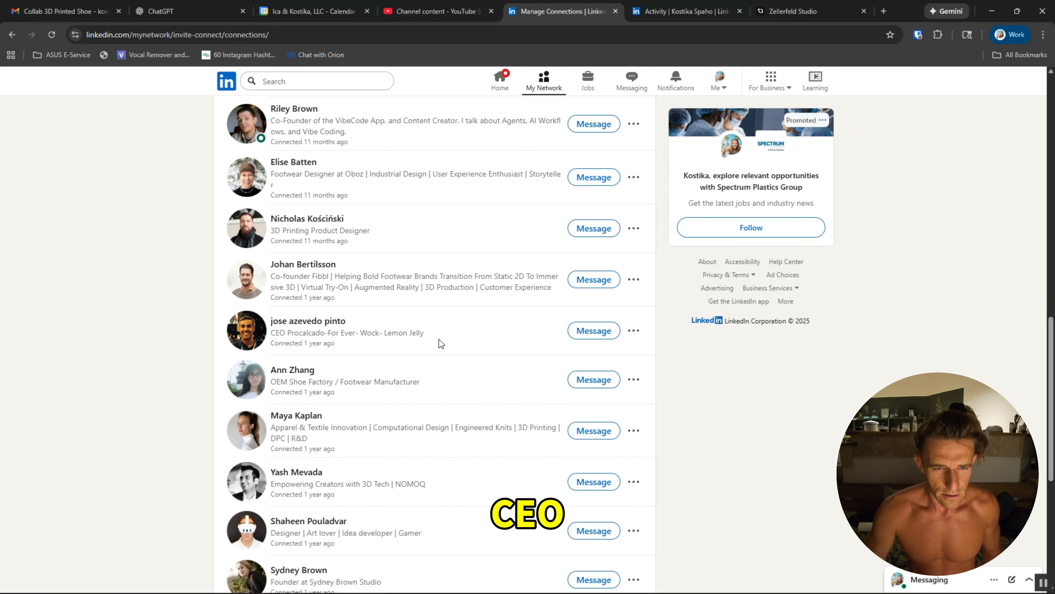
left_click(634, 335)
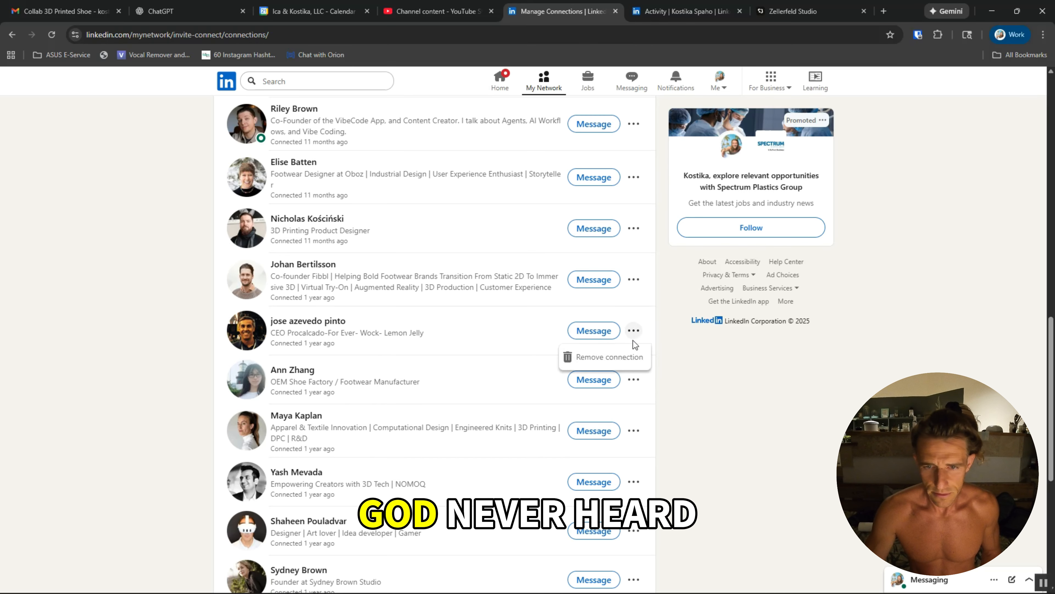
left_click(626, 358)
left_click(595, 286)
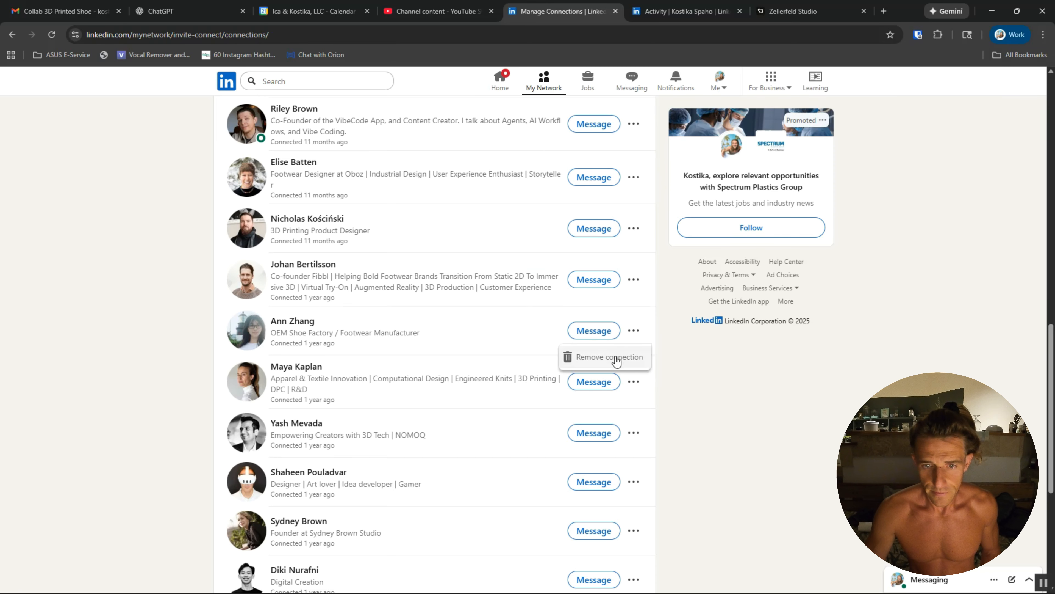
left_click(616, 360)
left_click(585, 266)
Switch back to Grasshopper, dismiss its getting-started dialog and open the recent outsolification definition.
key("super+Tab")
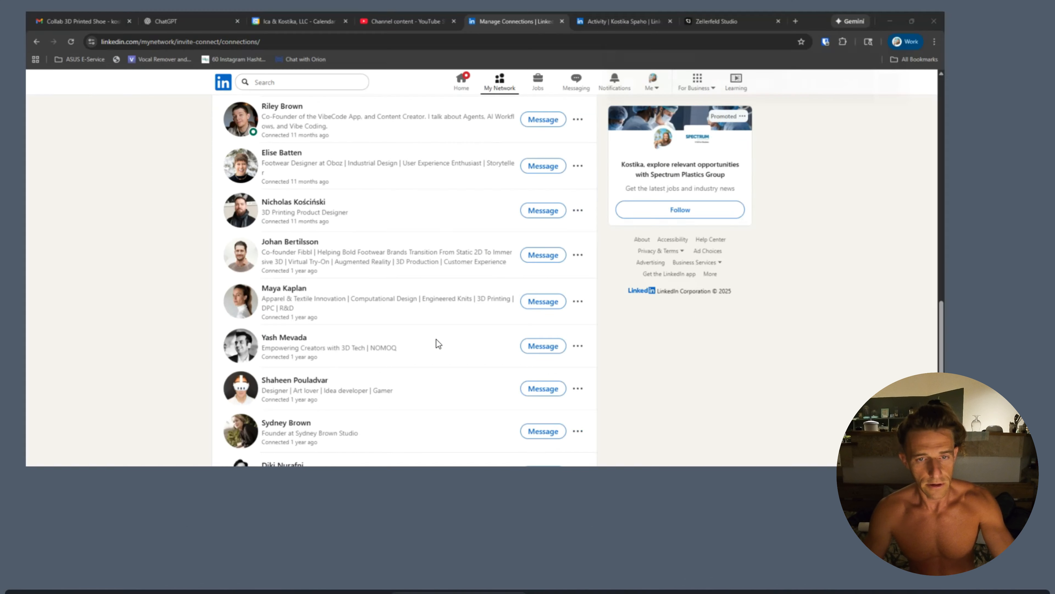
left_click(491, 198)
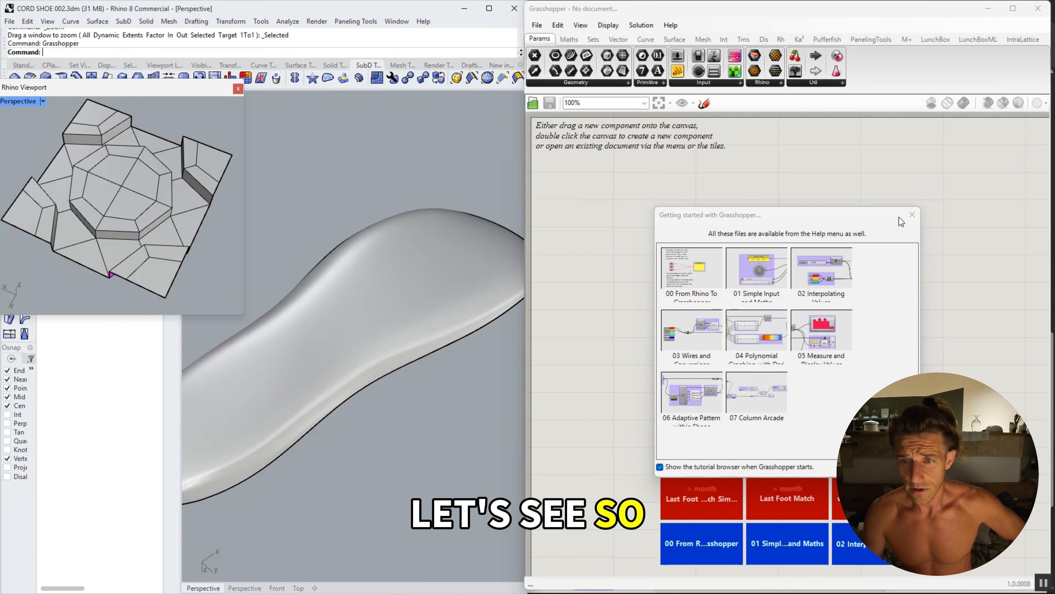
left_click_drag(899, 217, 949, 211)
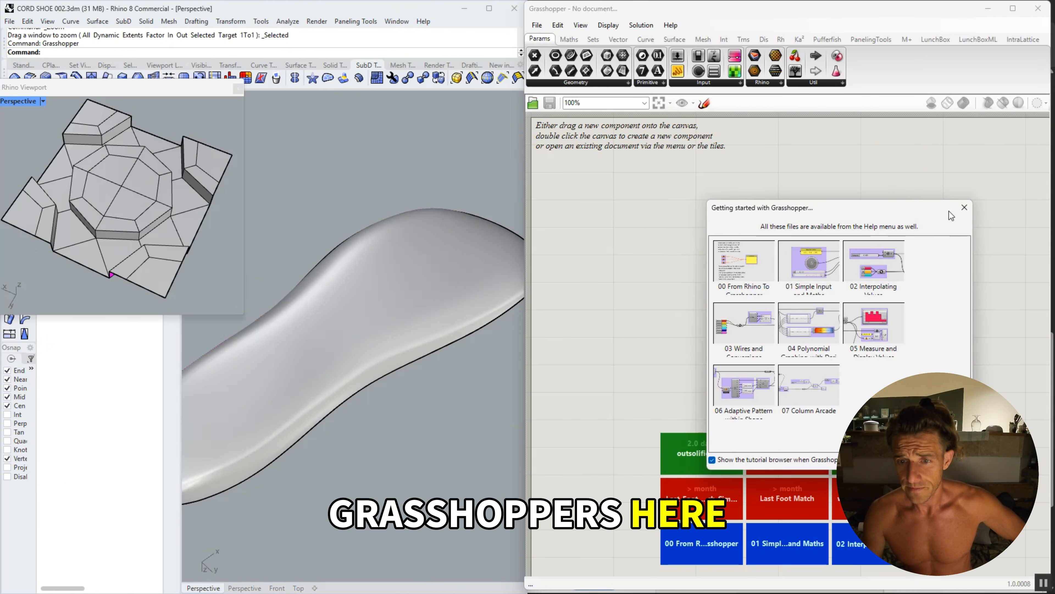
left_click(964, 213)
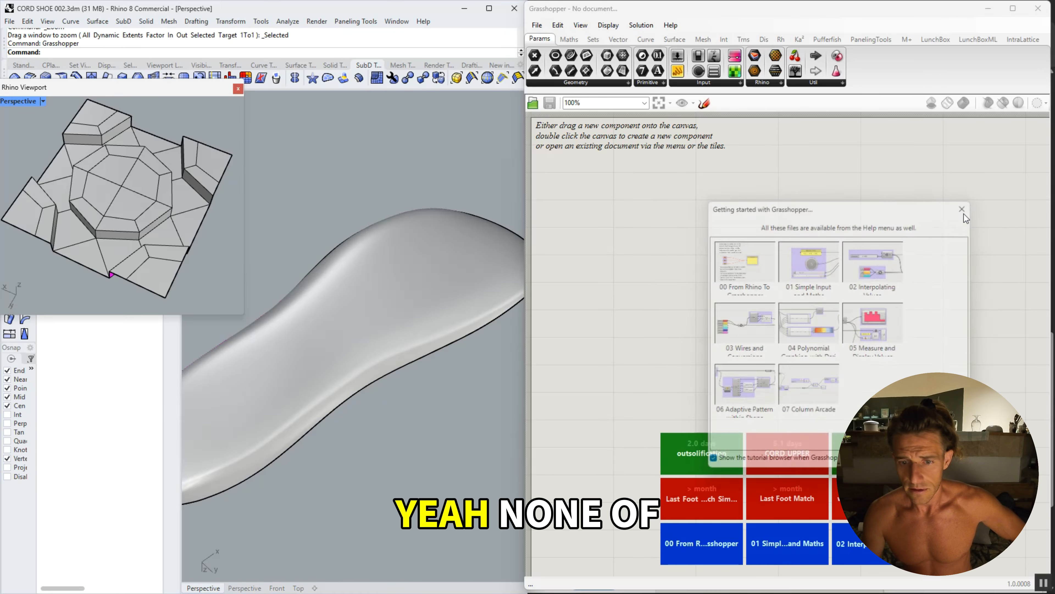
double_click(735, 447)
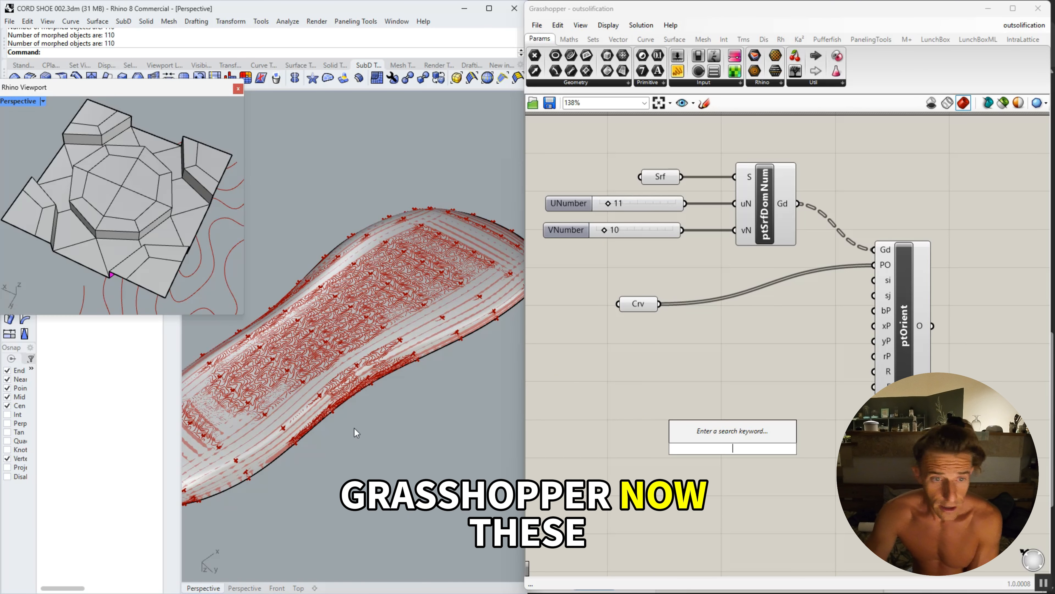
Delete the Curve parameter that feeds the PO input of the ptOrient component.
mouse_move(643, 307)
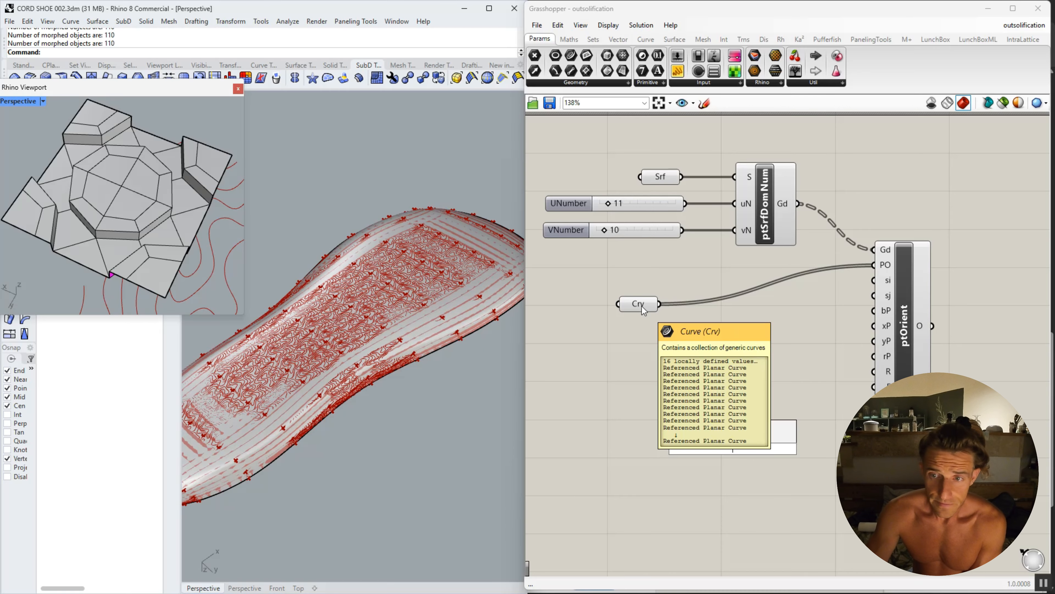
left_click(641, 306)
key("Delete")
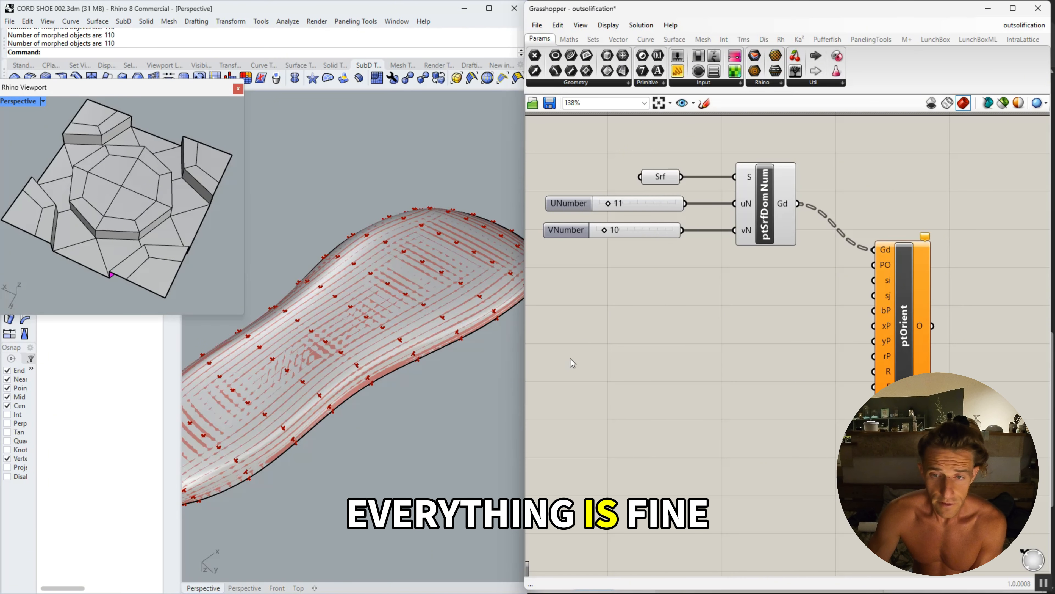
Add a SubD parameter, reference the pattern tile SubD in it and connect it to the PO input of ptOrient.
double_click(620, 335)
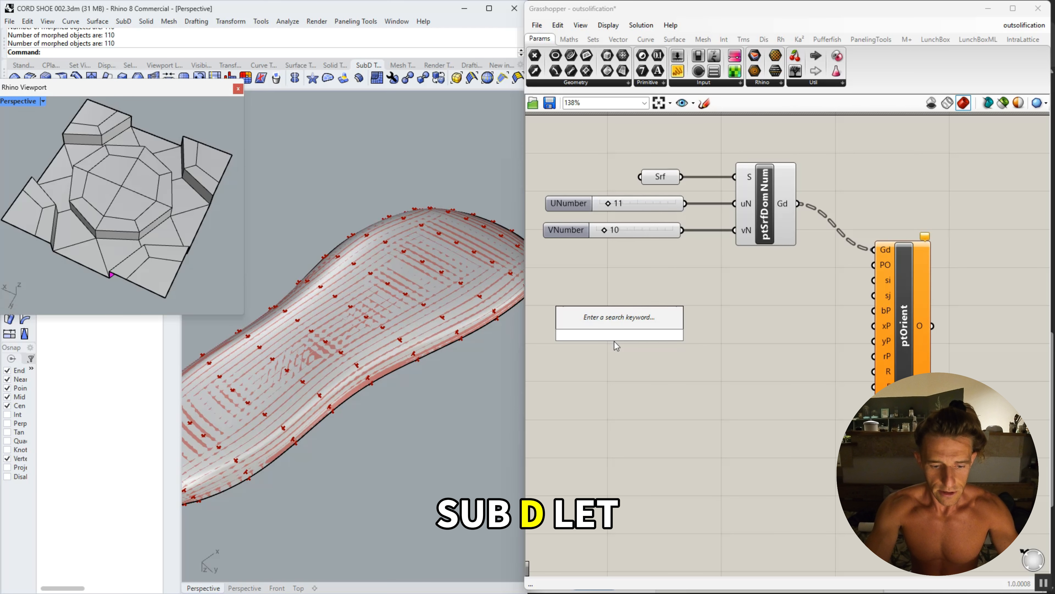
type("subd")
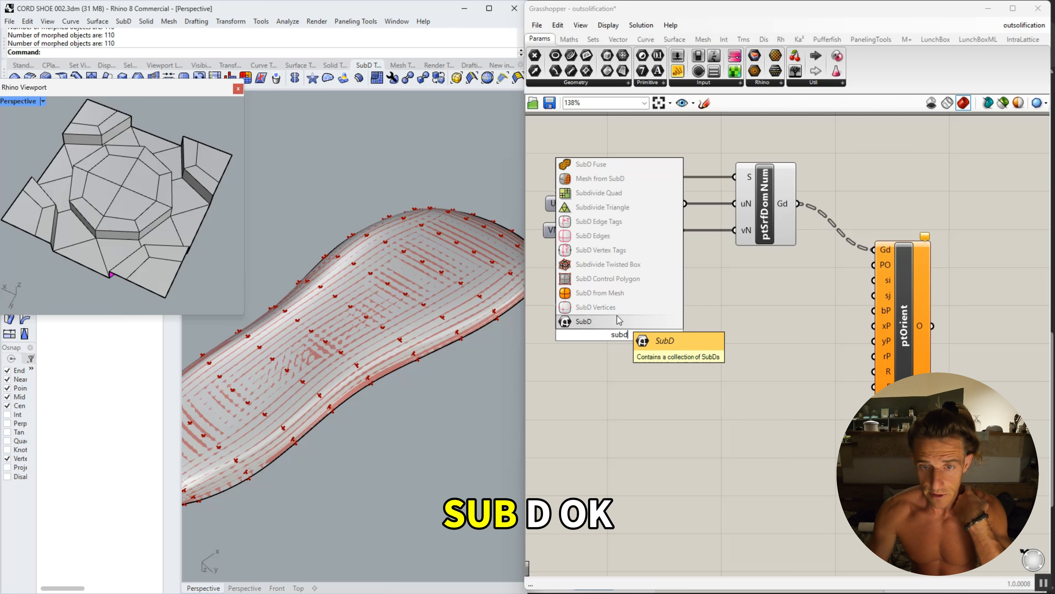
left_click(590, 322)
left_click_drag(618, 330, 660, 324)
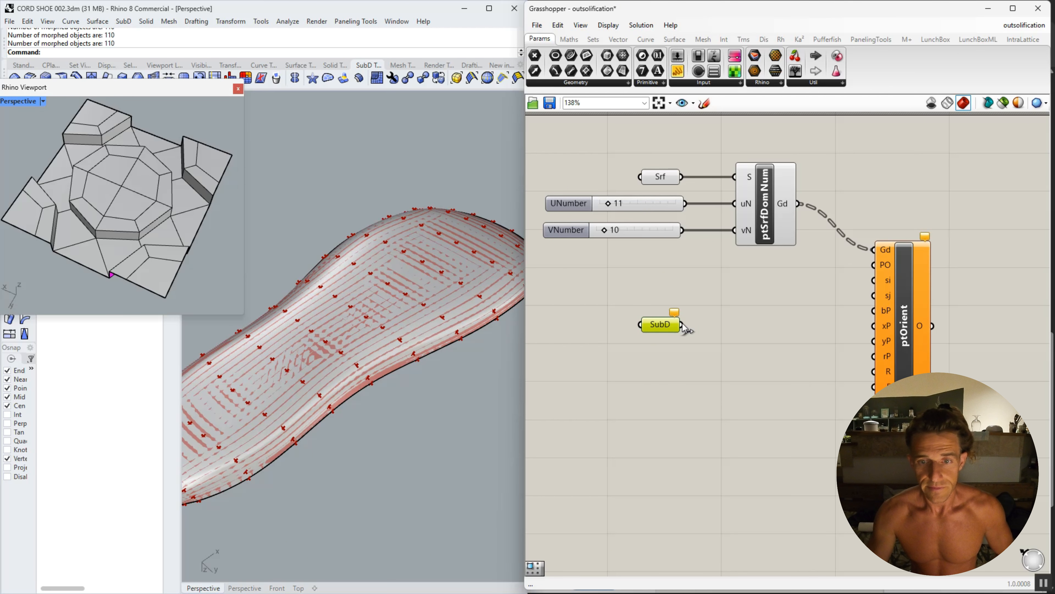
right_click(660, 324)
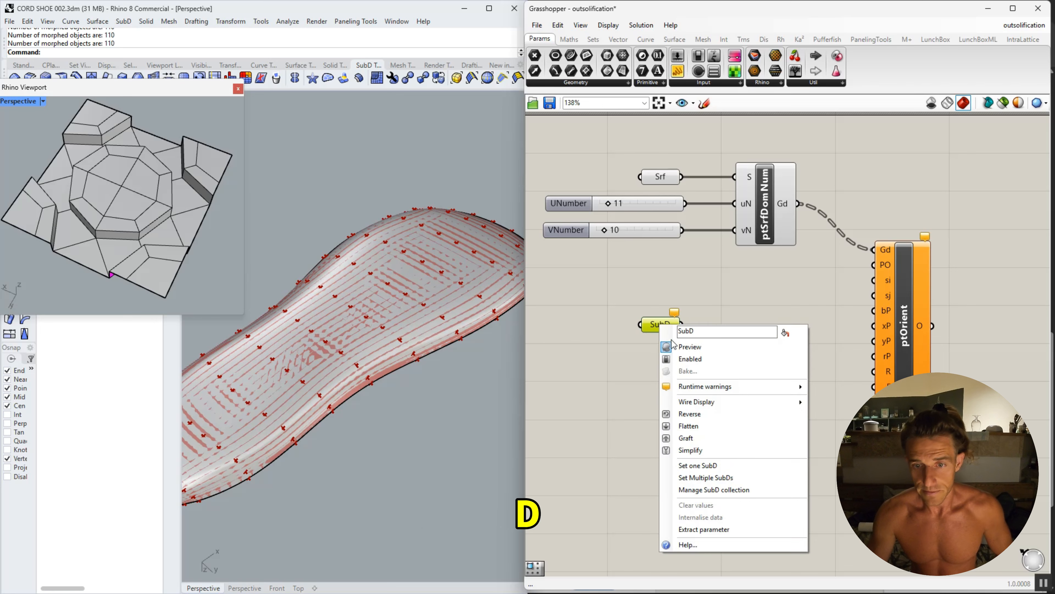
left_click(698, 465)
left_click(200, 217)
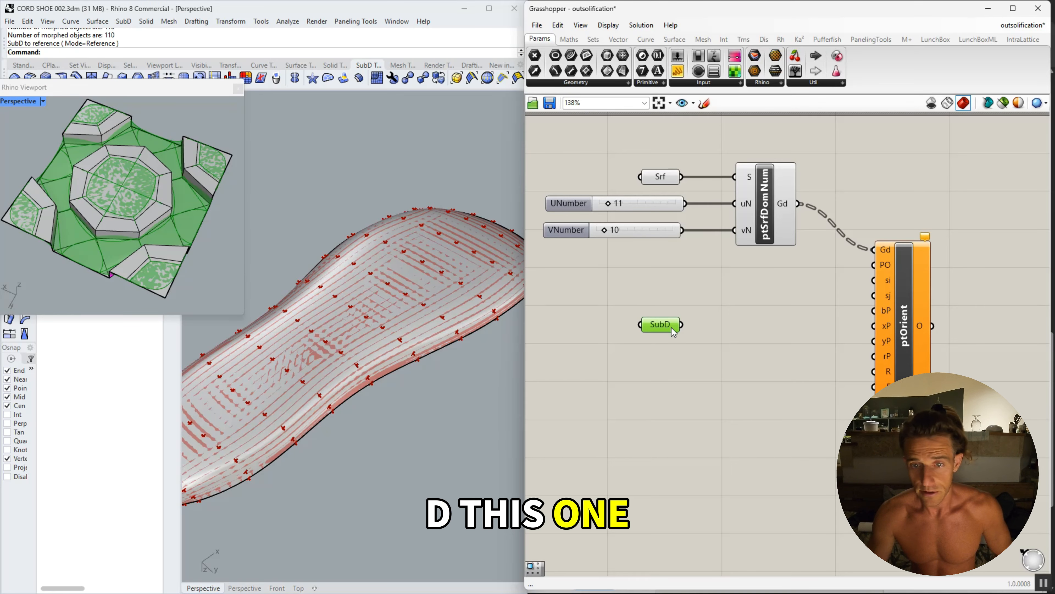
left_click_drag(812, 321, 873, 266)
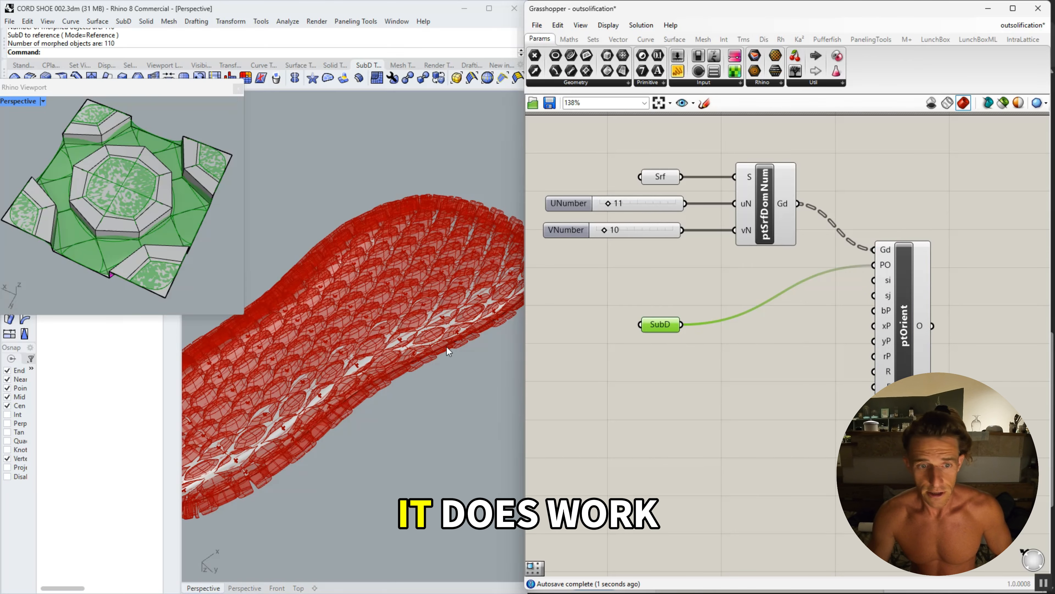
Set the UNumber slider to 22 and inspect the tiles distributed over the sole surface.
scroll(448, 352, "up", 8)
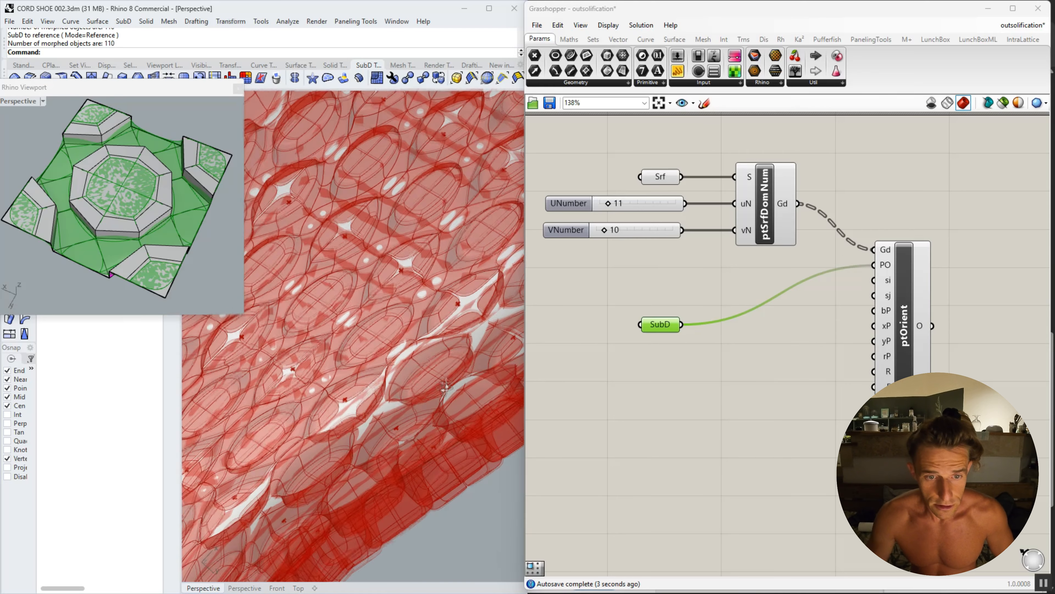
right_click_drag(445, 388, 429, 318)
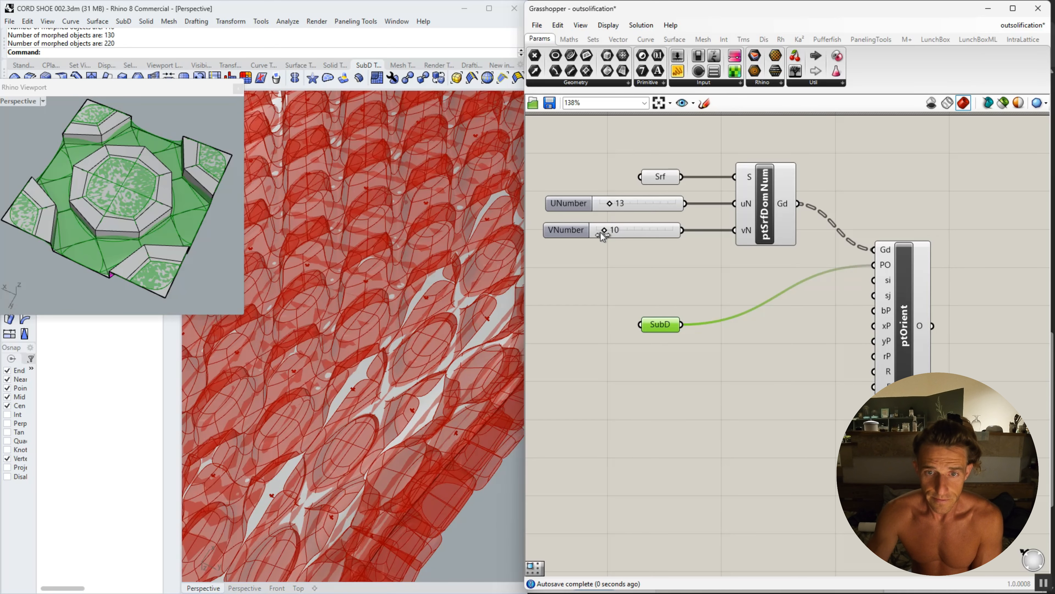
left_click_drag(607, 208, 611, 209)
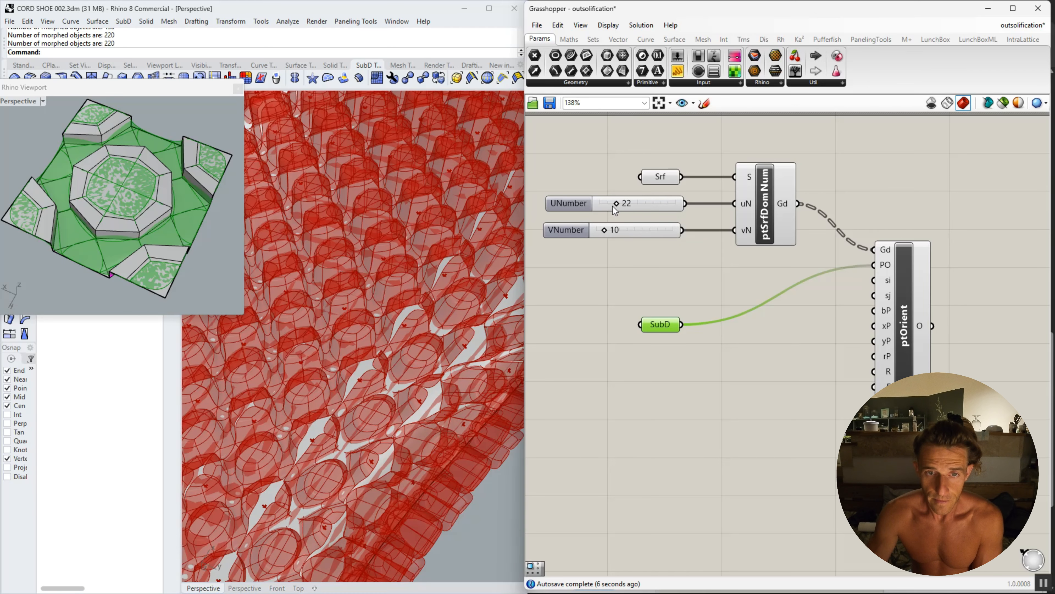
right_click_drag(366, 320, 416, 316)
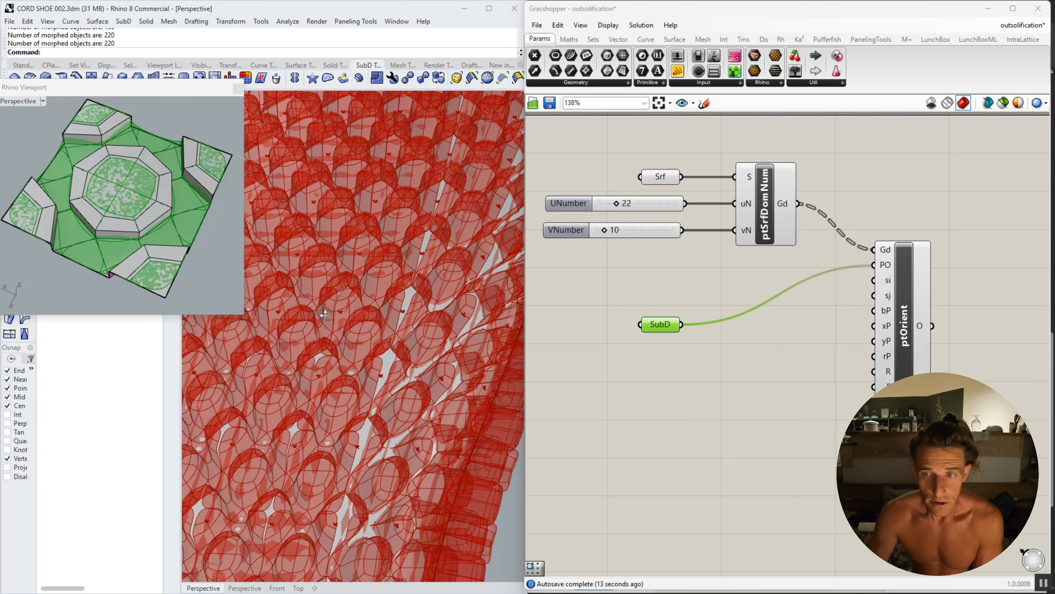
Disconnect the SubD parameter from the PO input of ptOrient and delete the parameter.
right_click(661, 327)
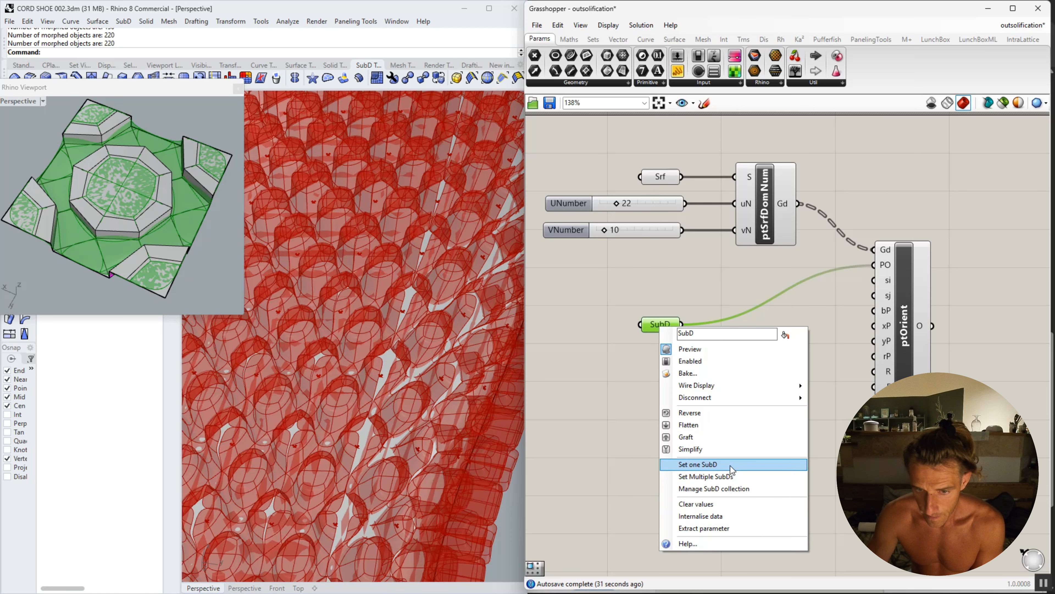
left_click(626, 421)
left_click_drag(669, 334, 641, 340)
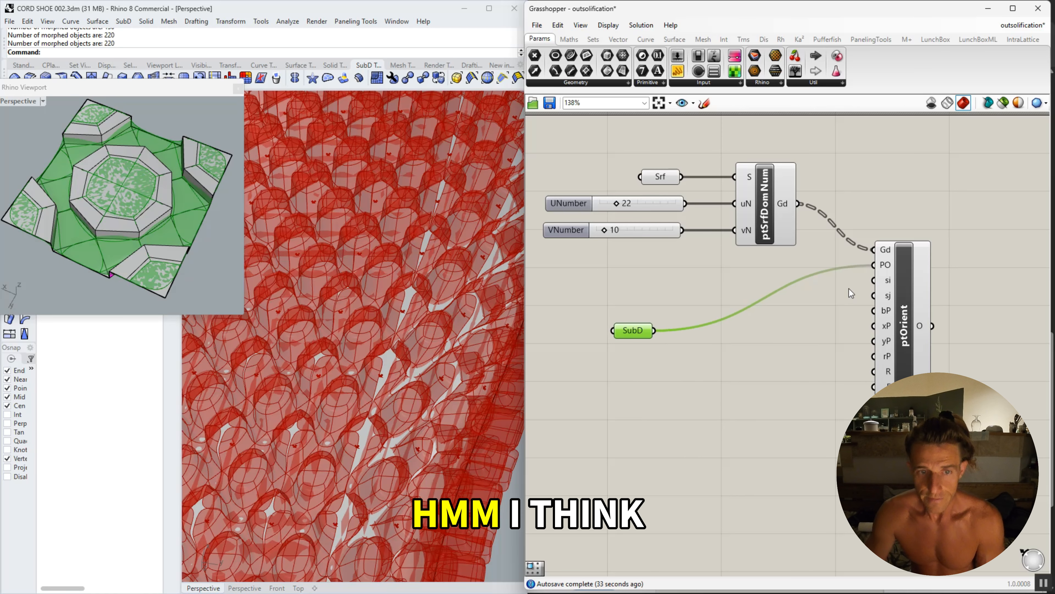
left_click_drag(876, 267, 655, 331, "ctrl")
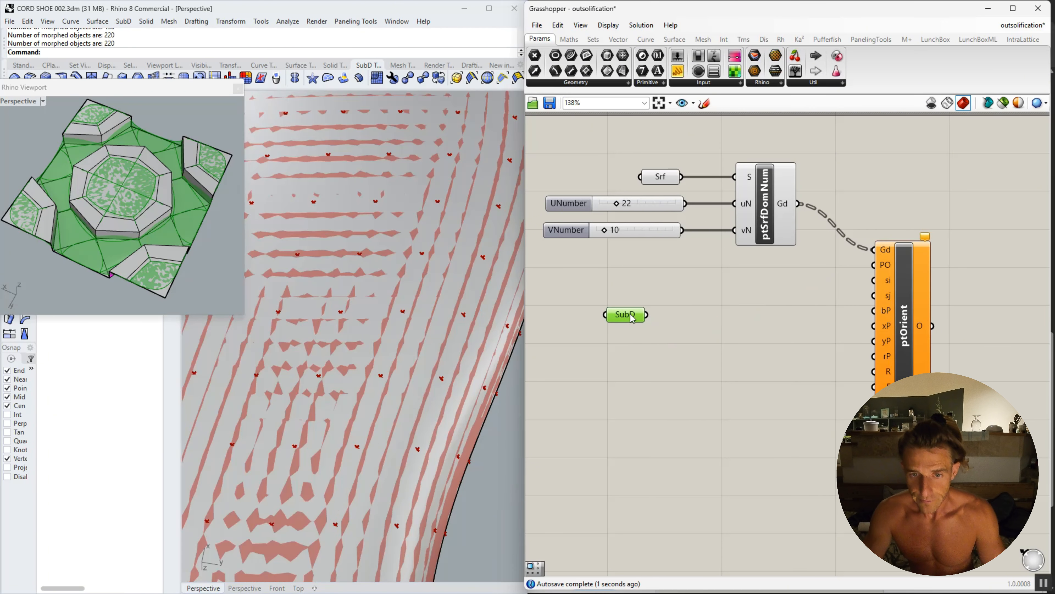
right_click(632, 318)
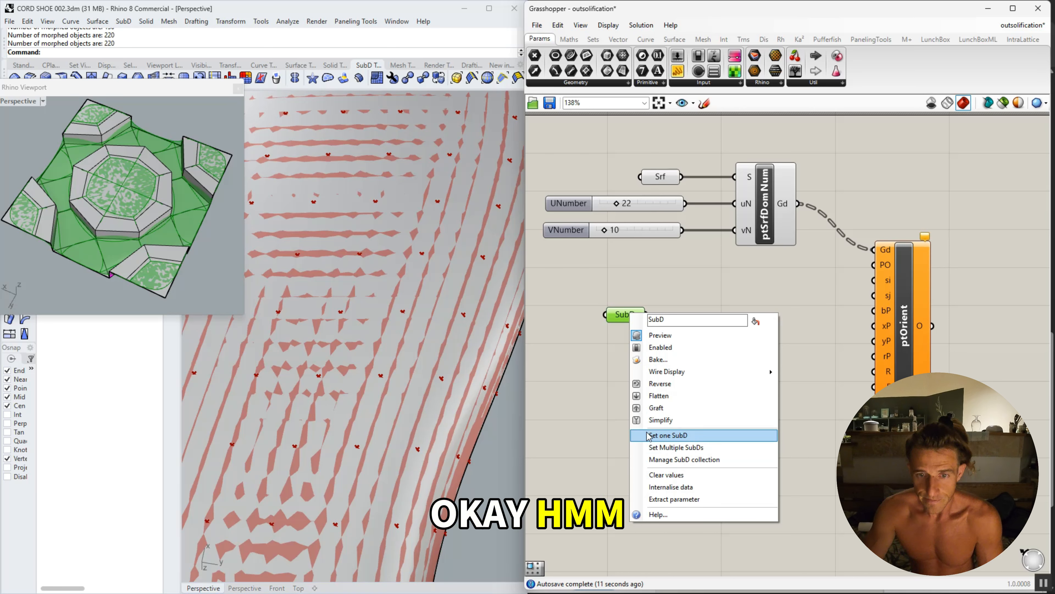
left_click(598, 430)
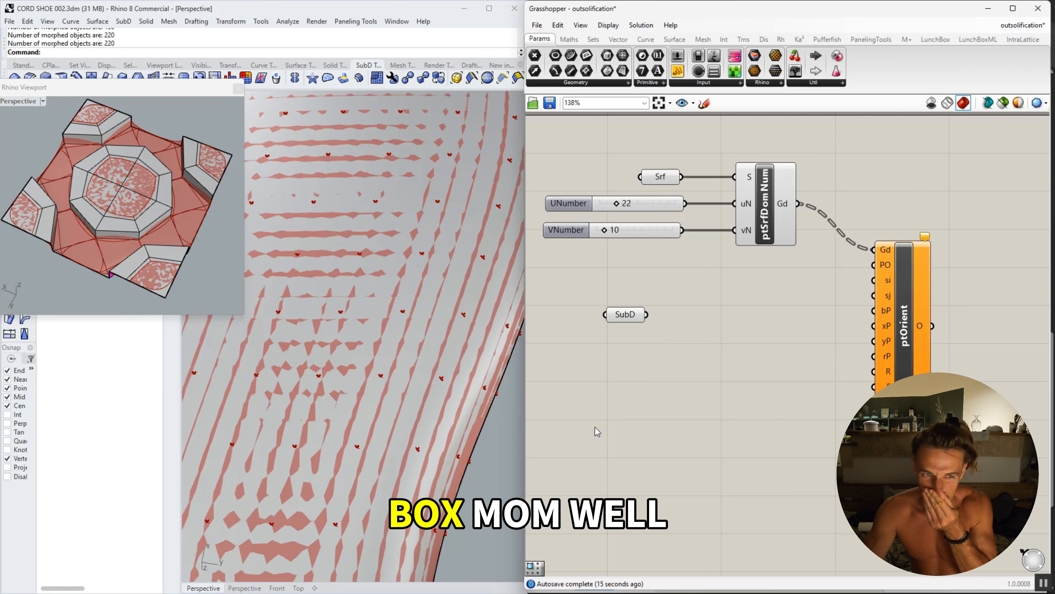
left_click(626, 316)
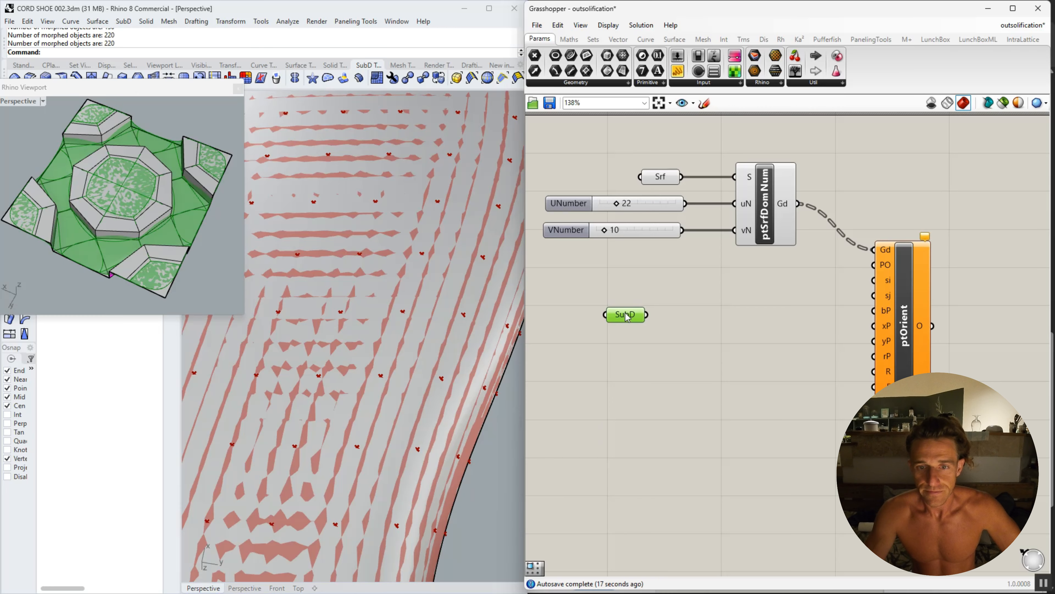
key("Delete")
Export only the pattern tile SubD to the Desktop as an OBJ file named pattern, saved as polygon mesh objects.
left_click(88, 203)
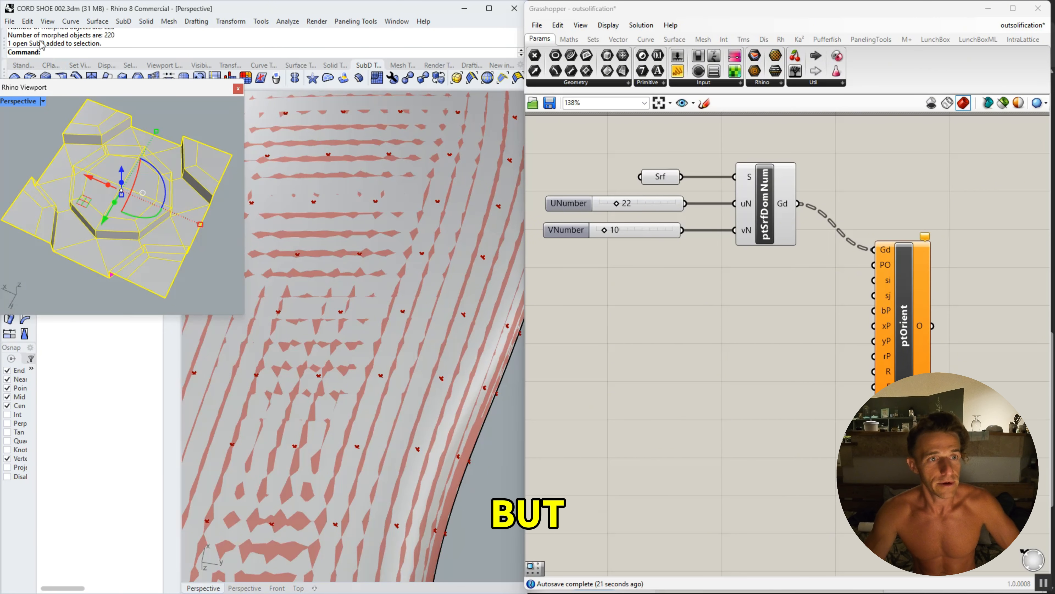
left_click(9, 22)
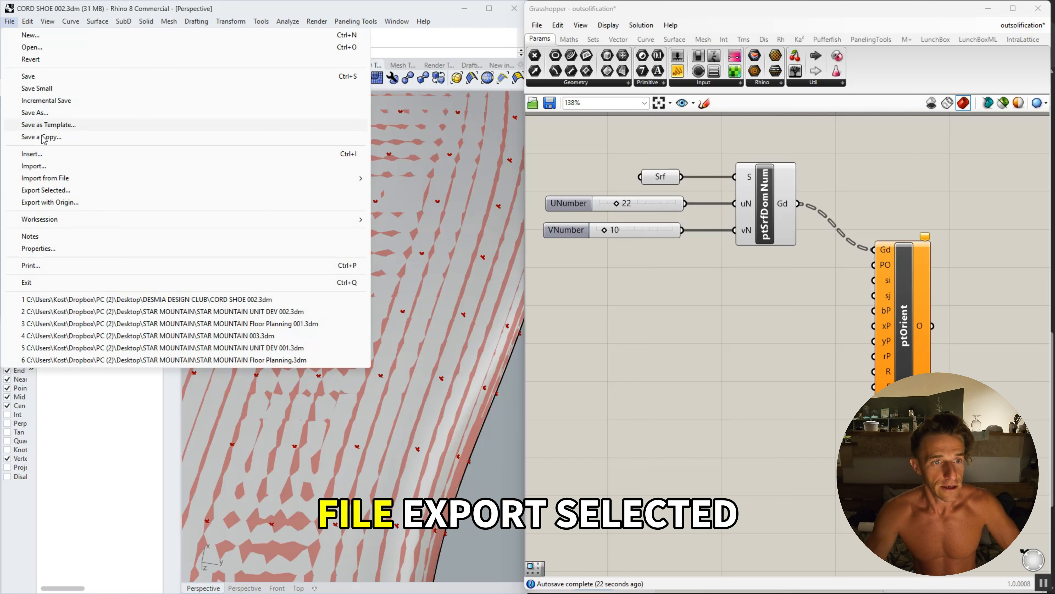
left_click(70, 190)
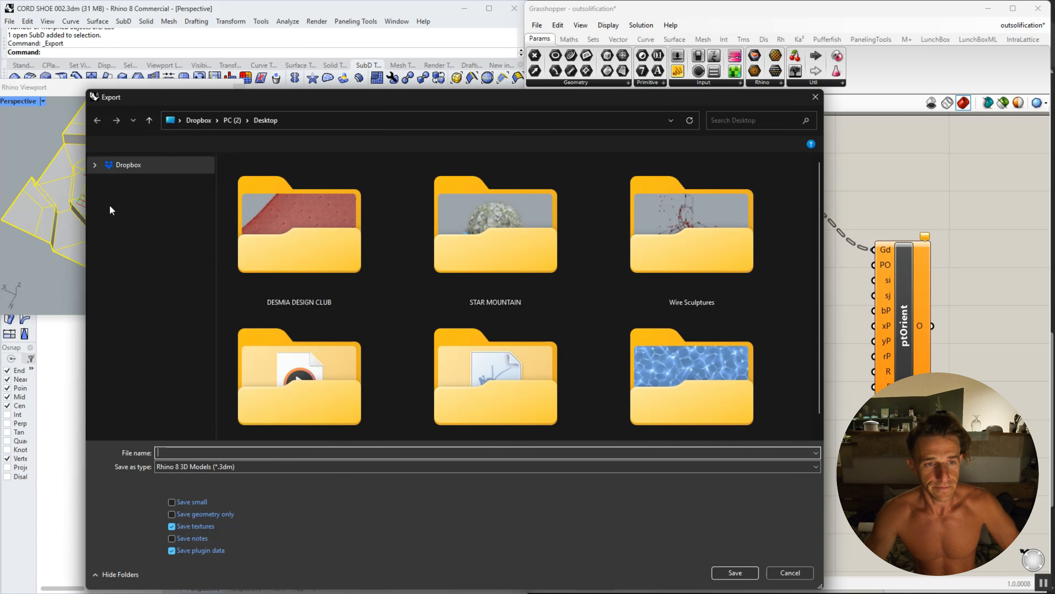
left_click(243, 466)
scroll(251, 449, "down", 2)
left_click(250, 454)
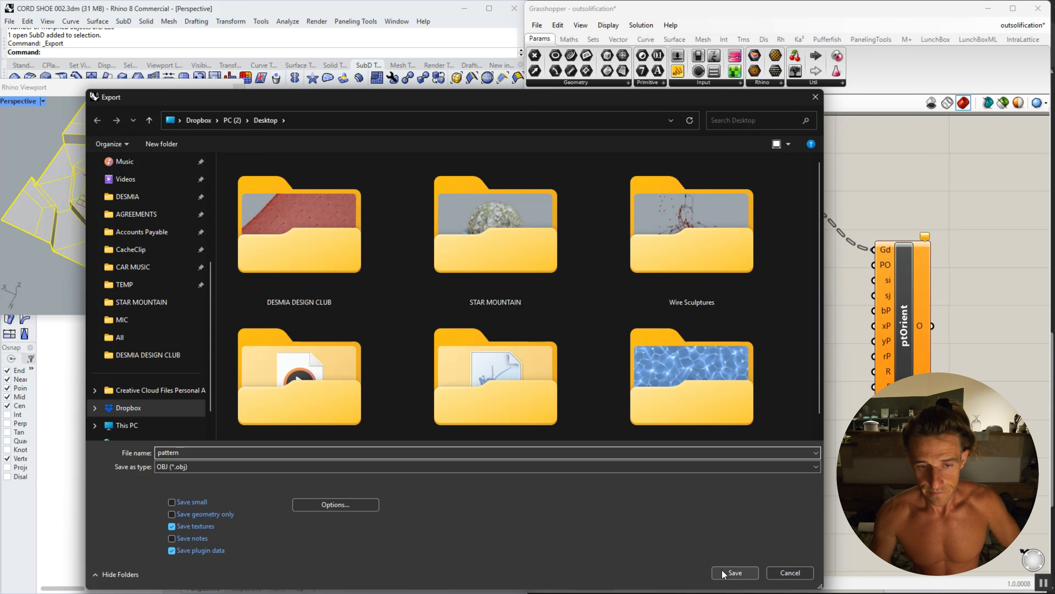
left_click(333, 505)
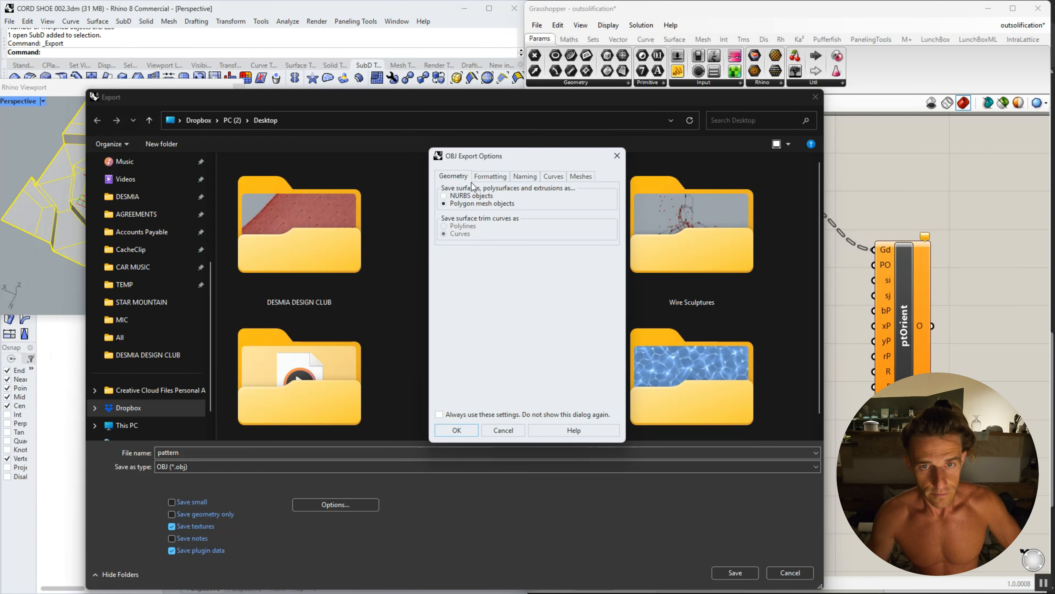
left_click(457, 429)
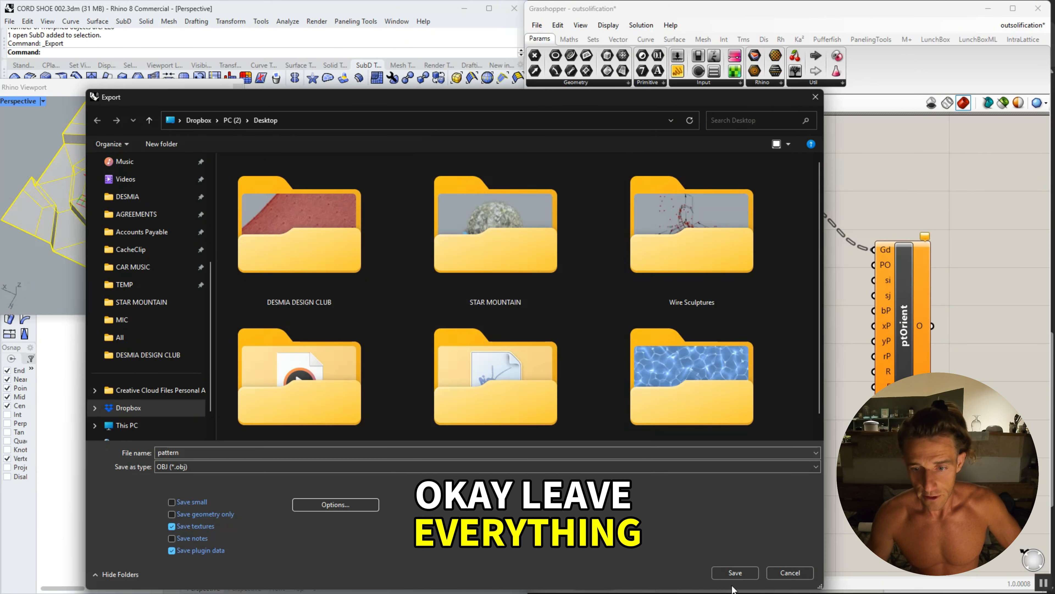
left_click(735, 573)
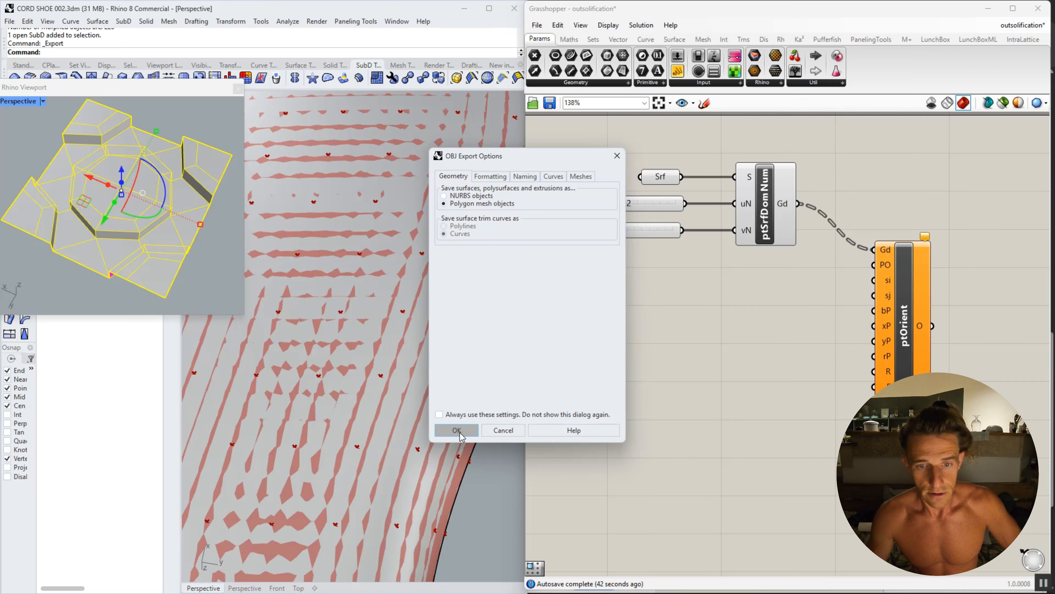
left_click(459, 433)
left_click(217, 279)
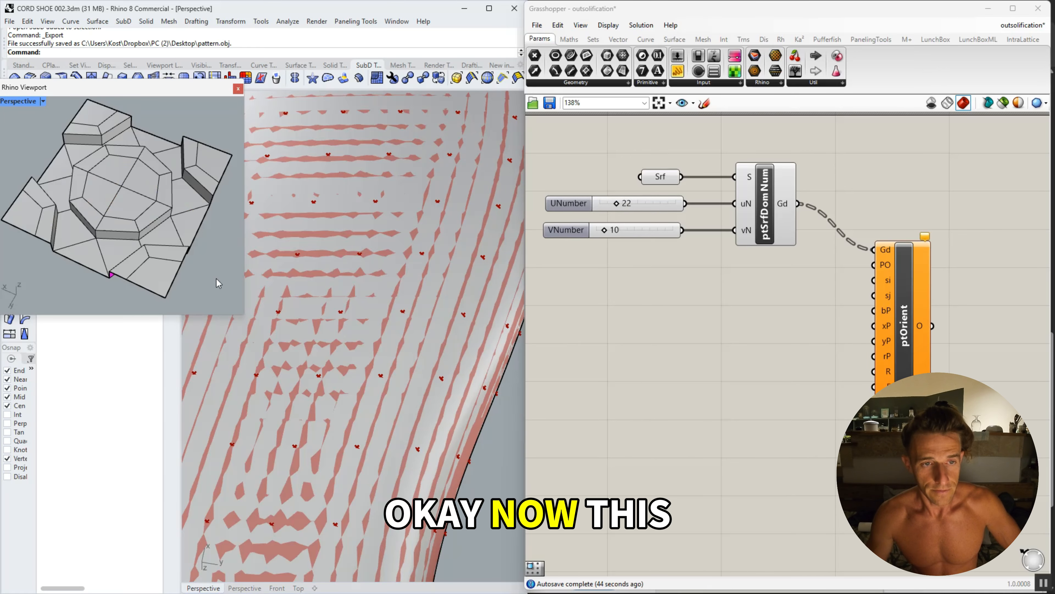
Hide the original SubD tile and import pattern.obj from the Desktop with the default OBJ import options.
left_click(153, 257)
key("ctrl+h")
type("import")
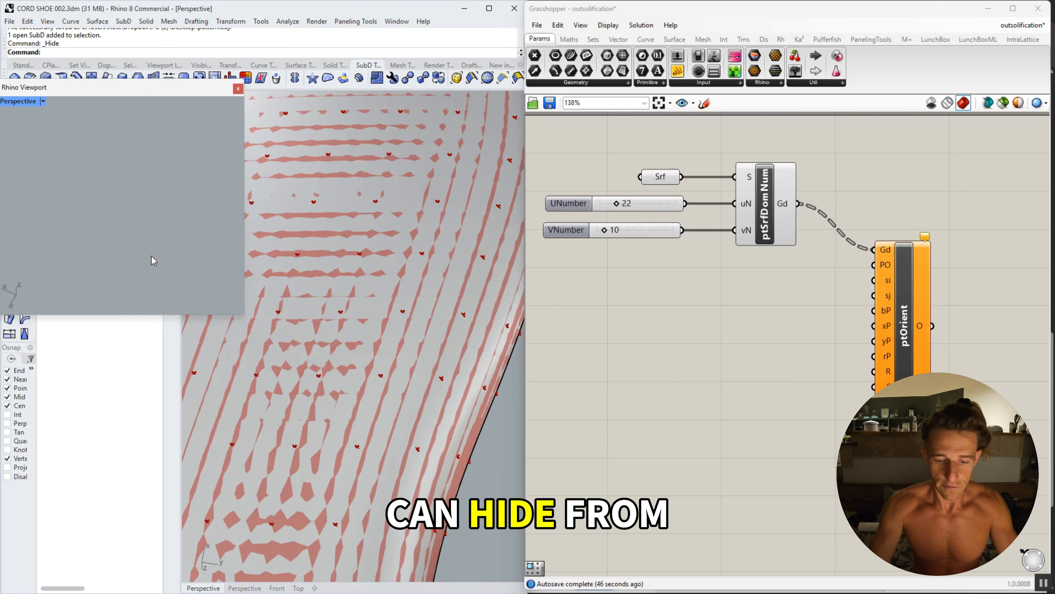
key("Return")
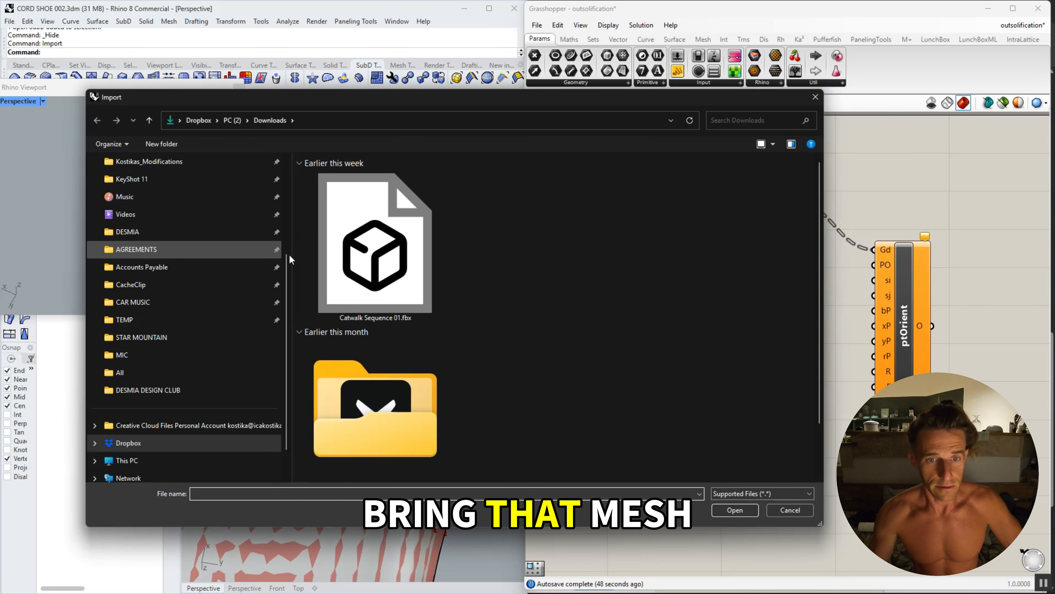
left_click(116, 245)
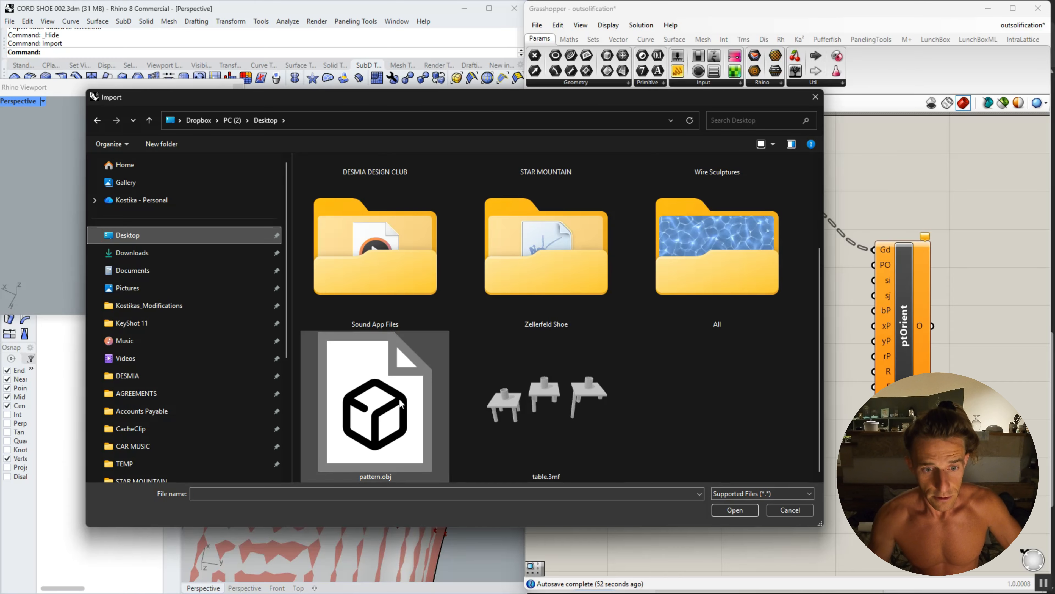
left_click(375, 406)
left_click(735, 509)
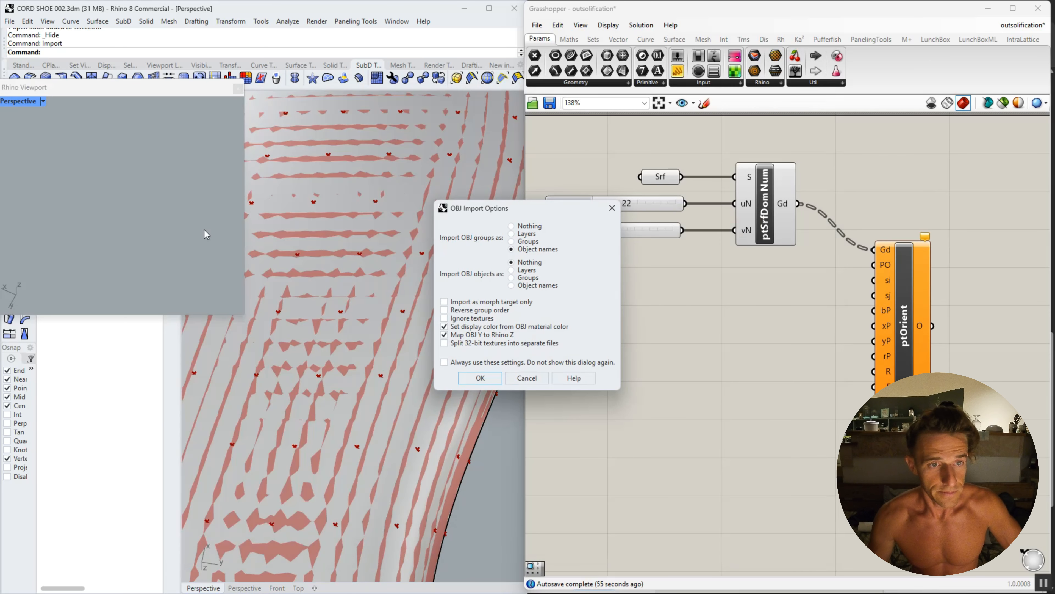
left_click(474, 376)
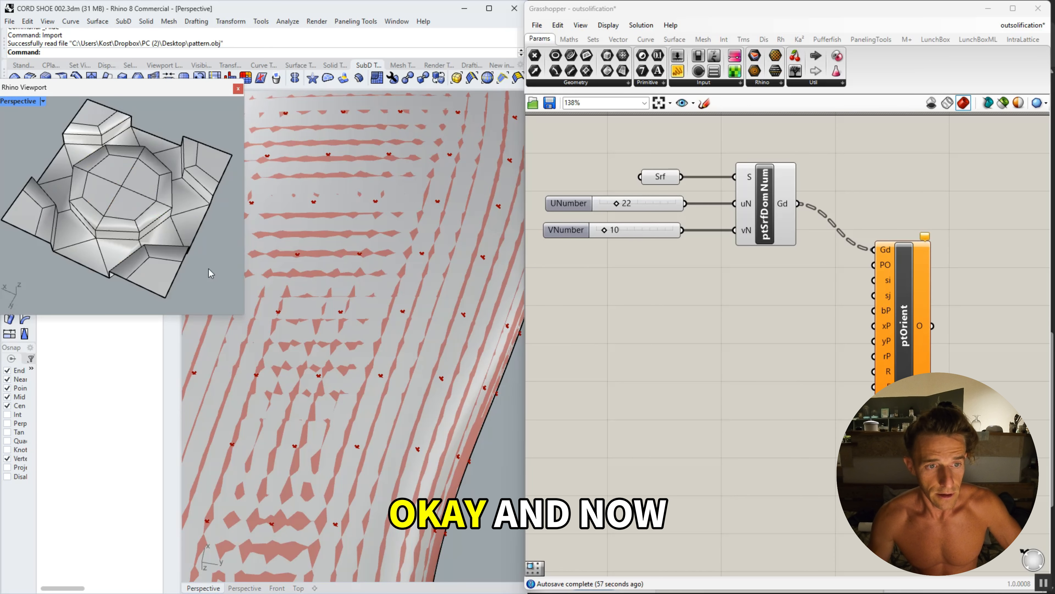
Add a Mesh parameter, reference the imported tile mesh in it and connect it to the PO input of ptOrient.
double_click(641, 327)
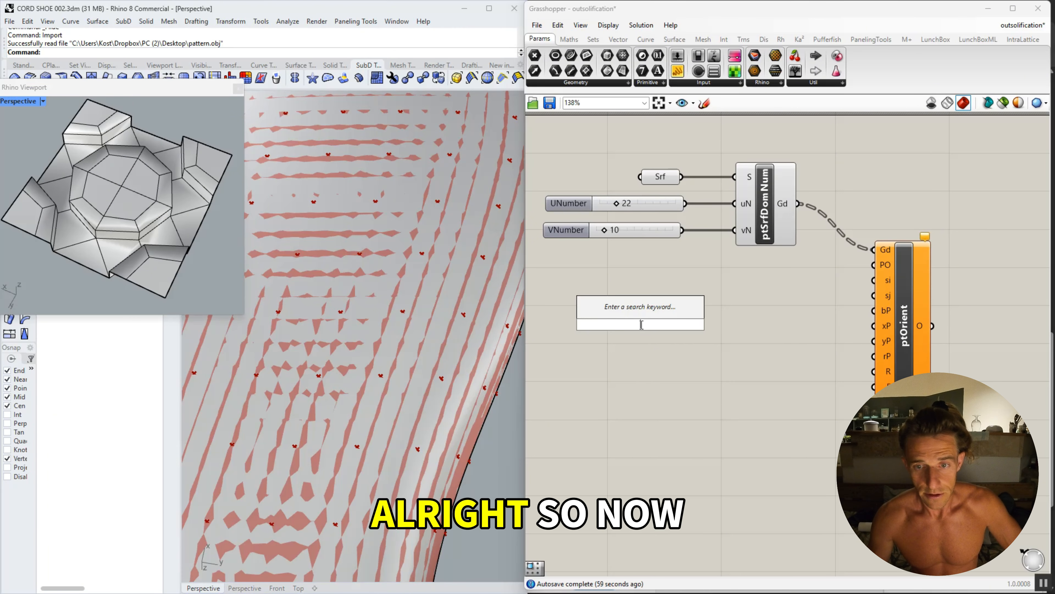
type("mesh")
key("Return")
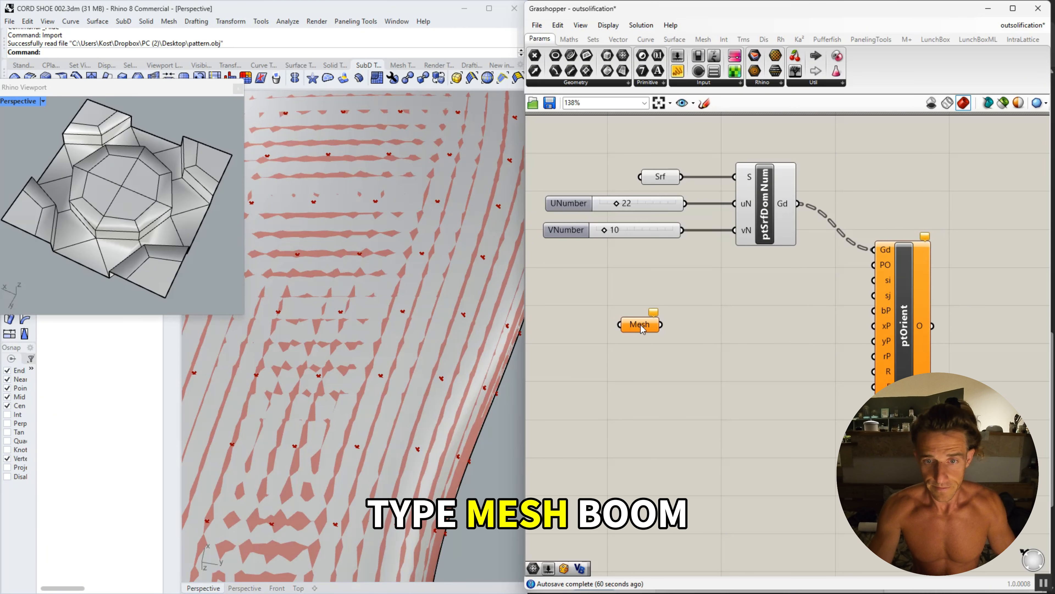
right_click(642, 326)
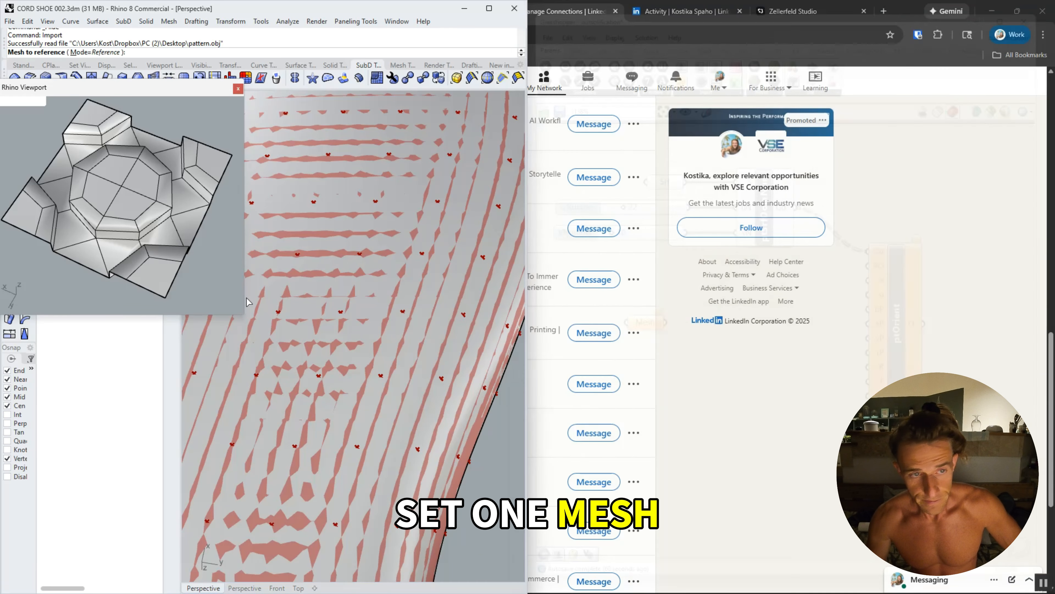
left_click(713, 466)
left_click(154, 248)
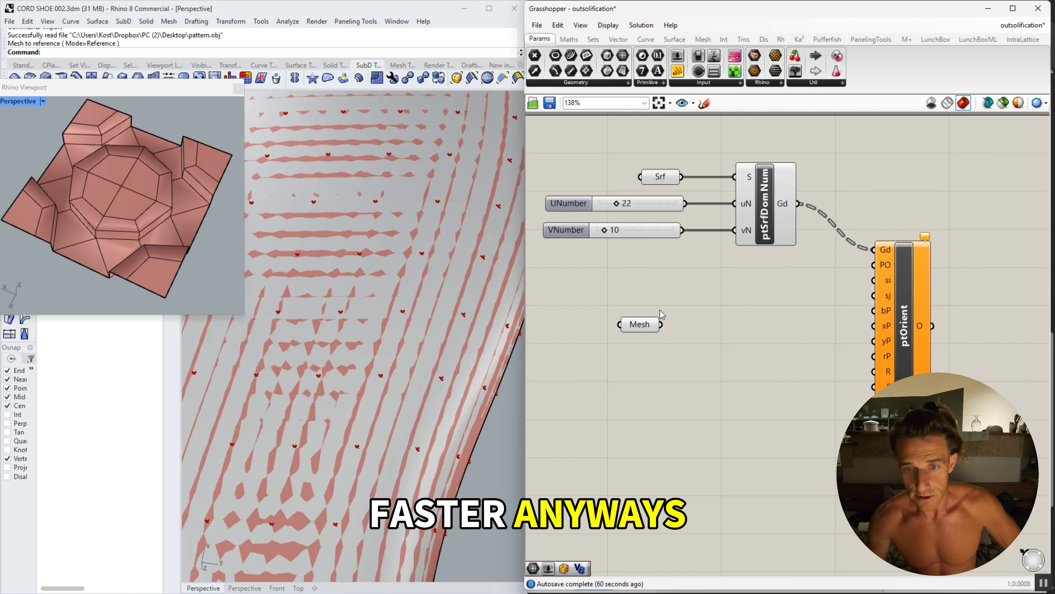
left_click_drag(662, 324, 875, 265)
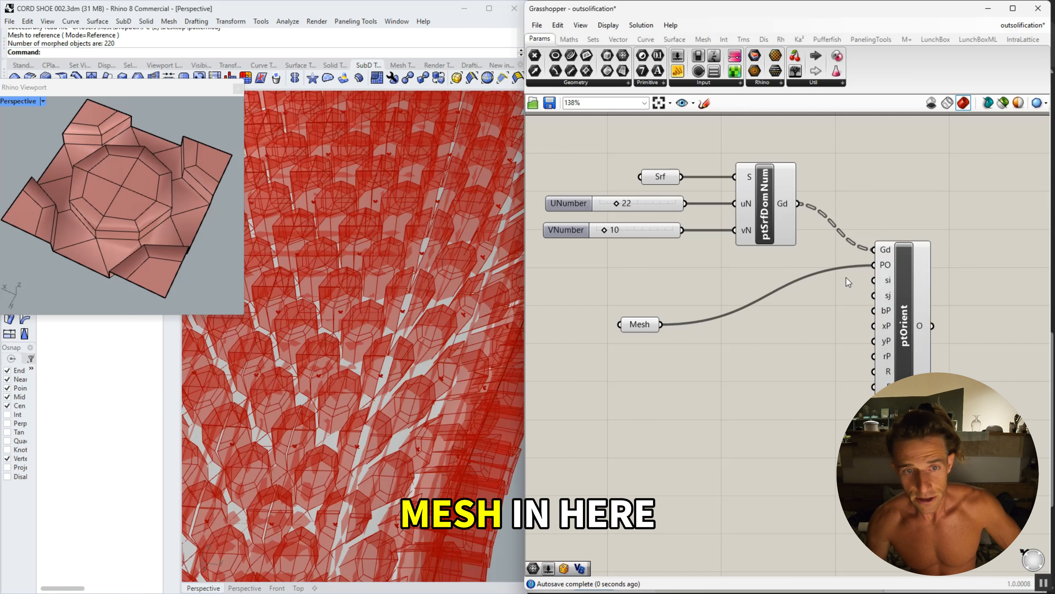
right_click_drag(281, 377, 349, 375)
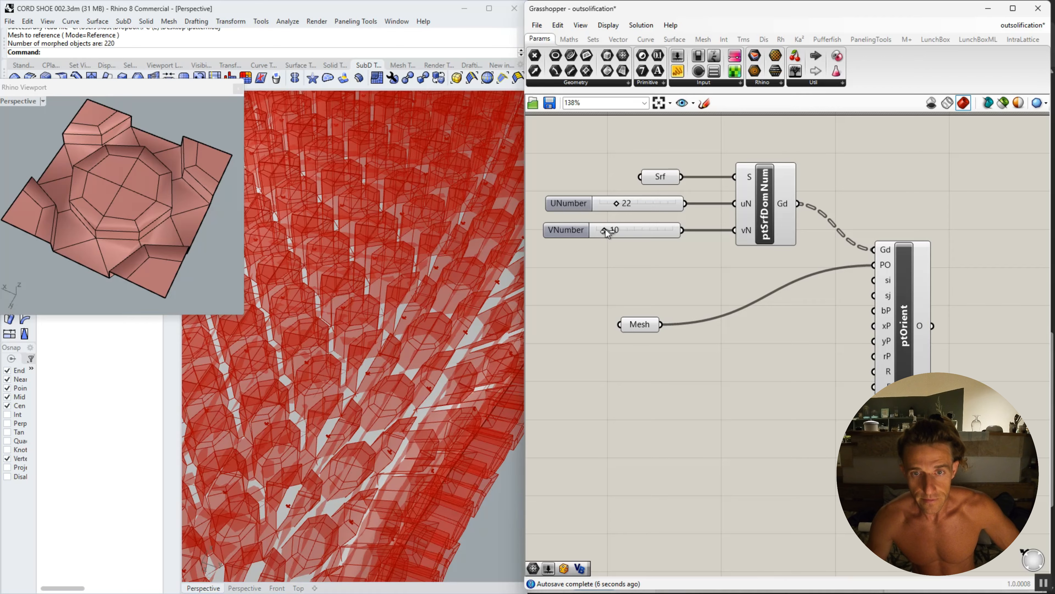
Reduce the sole surface grid to 12 divisions in U and 3 in V.
mouse_move(606, 230)
left_mouse_down()
mouse_move(617, 206)
mouse_move(607, 212)
left_mouse_up()
scroll(341, 405, "down", 10)
right_click_drag(343, 403, 369, 330)
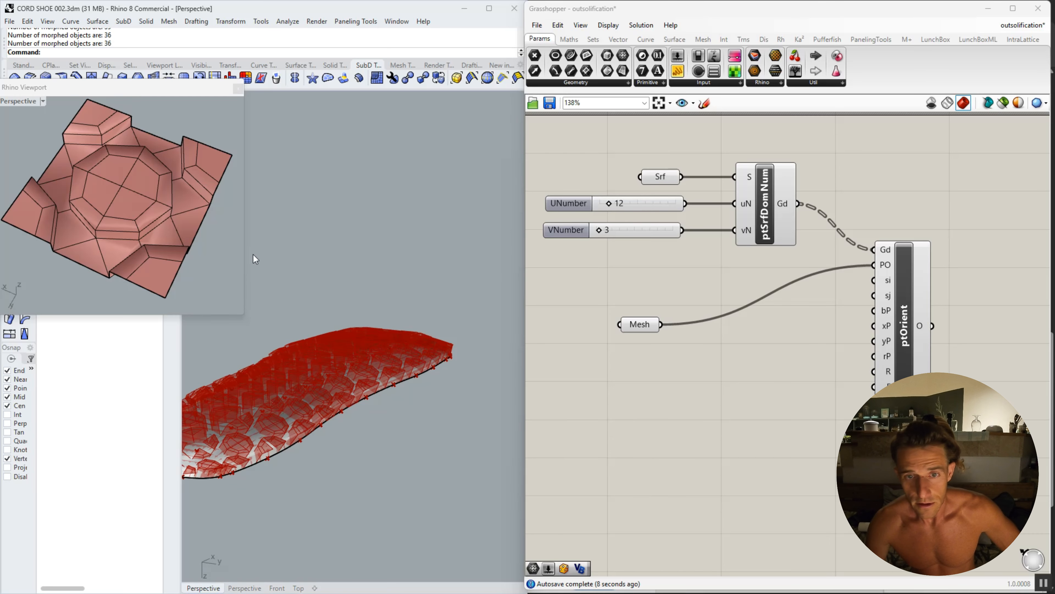
Select the referenced tile mesh and scale it vertically with the Gumball to adjust the relief.
right_click_drag(91, 217, 110, 163)
left_click(114, 165)
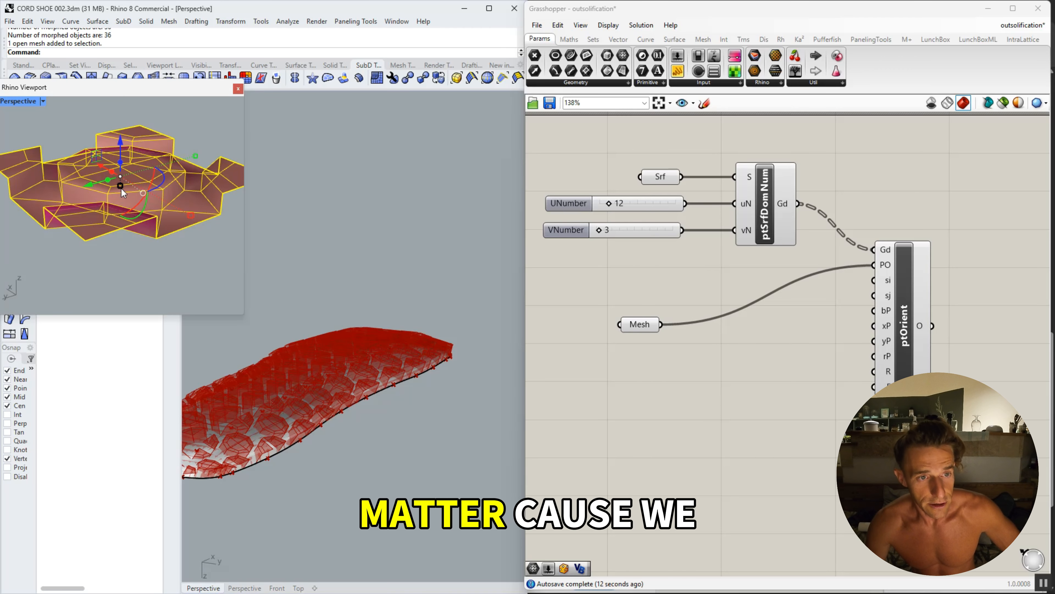
scroll(121, 188, "up", 3)
left_click_drag(122, 183, 120, 180)
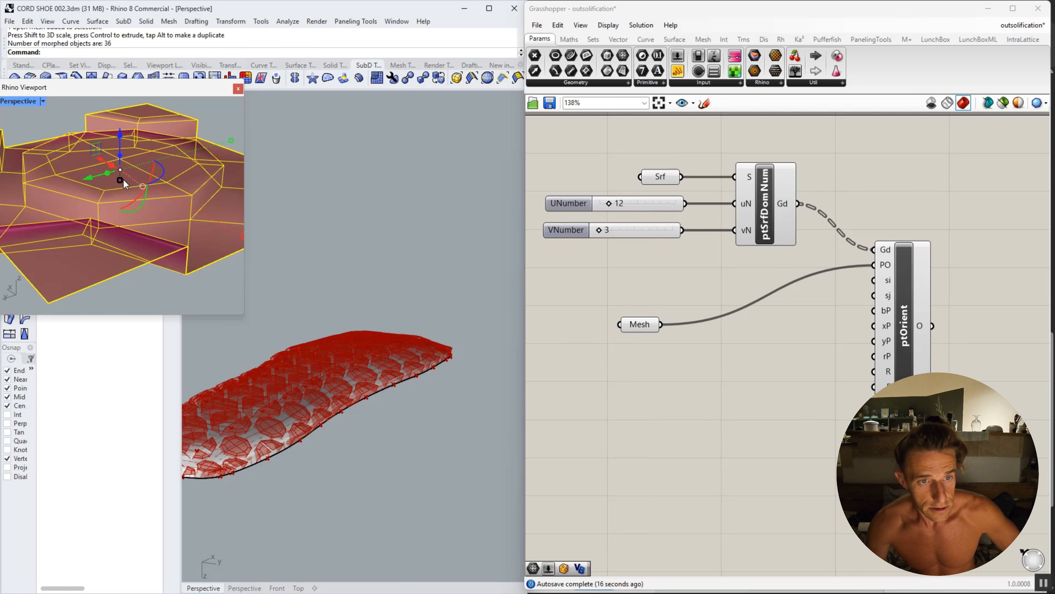
scroll(270, 439, "up", 5)
mouse_move(334, 413)
right_mouse_down()
mouse_move(346, 403)
mouse_move(325, 413)
right_mouse_up()
Scale the tile mesh vertically again from a side view and check the relief of the tiles on the sole.
scroll(169, 243, "down", 5)
right_click_drag(160, 236, 126, 191)
scroll(126, 191, "up", 10)
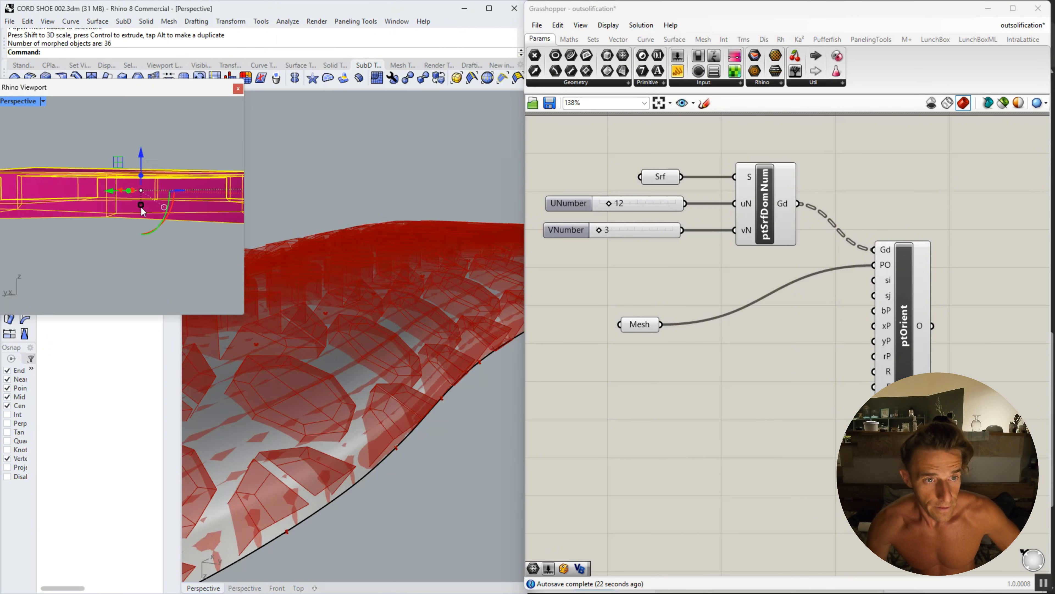
scroll(151, 208, "down", 5)
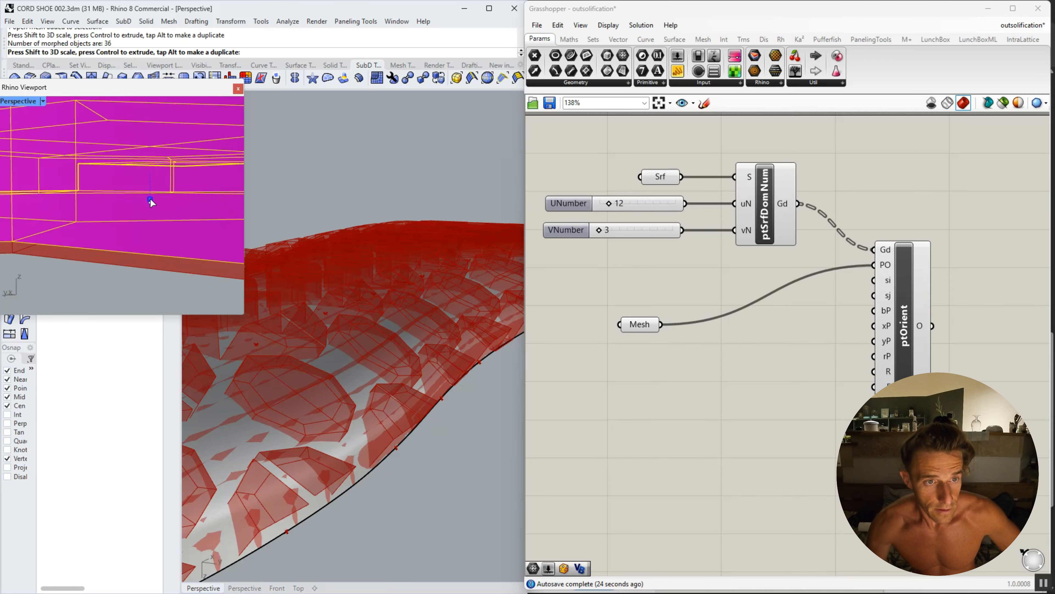
right_click_drag(386, 283, 357, 270)
scroll(386, 331, "down", 5)
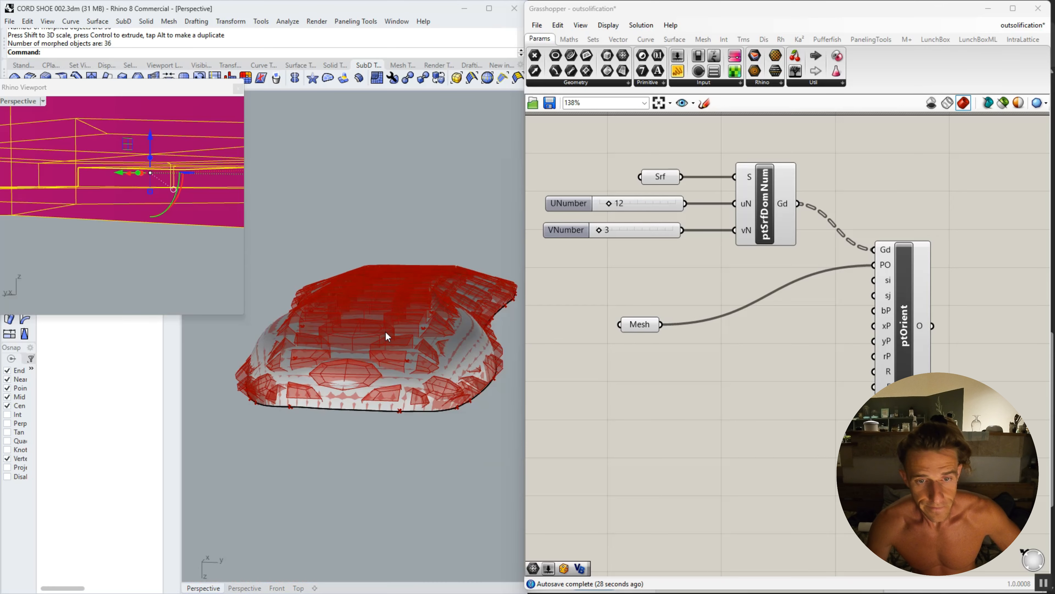
right_click_drag(389, 330, 432, 457)
right_click_drag(415, 339, 439, 245)
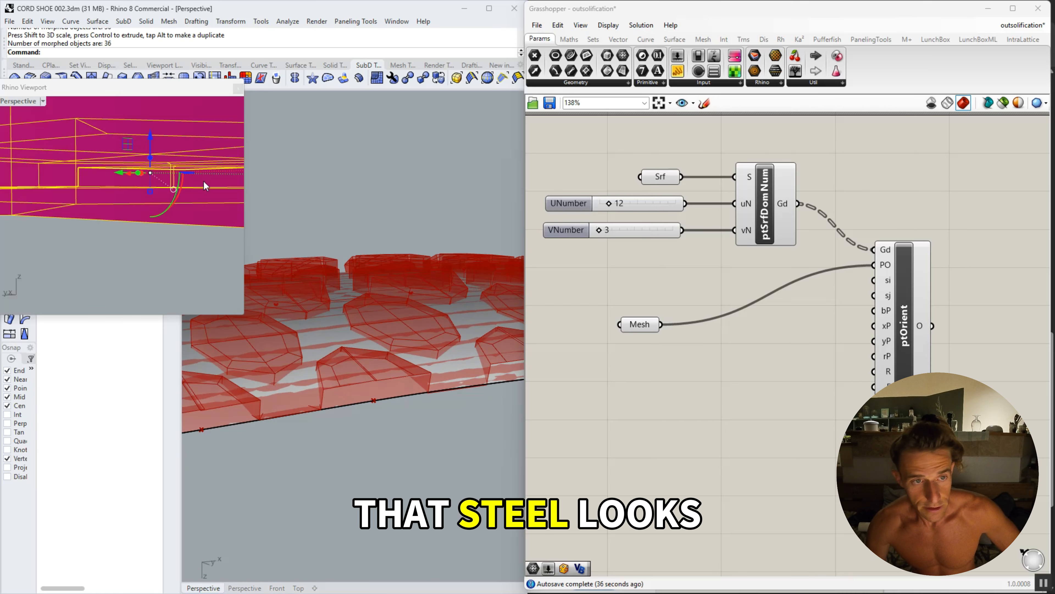
Flatten the tile mesh once more along its height with the Gumball's vertical scale.
scroll(132, 184, "up", 3)
left_click_drag(163, 198, 162, 182)
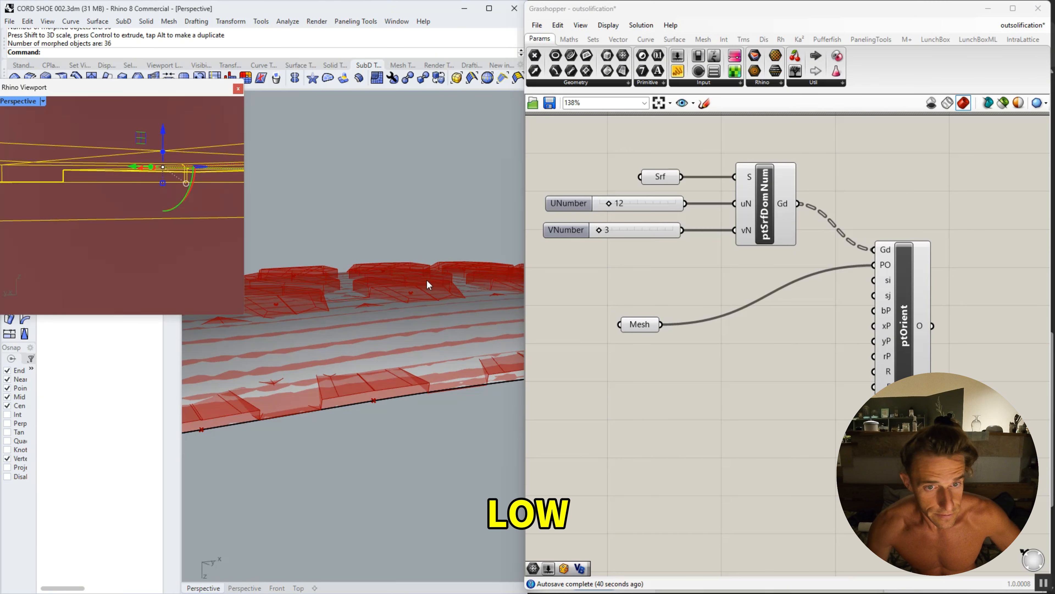
Examine the flattened tiles across the sole, focusing on the seams and gaps where neighbouring tiles meet.
right_click_drag(399, 353, 353, 377)
scroll(366, 368, "down", 6)
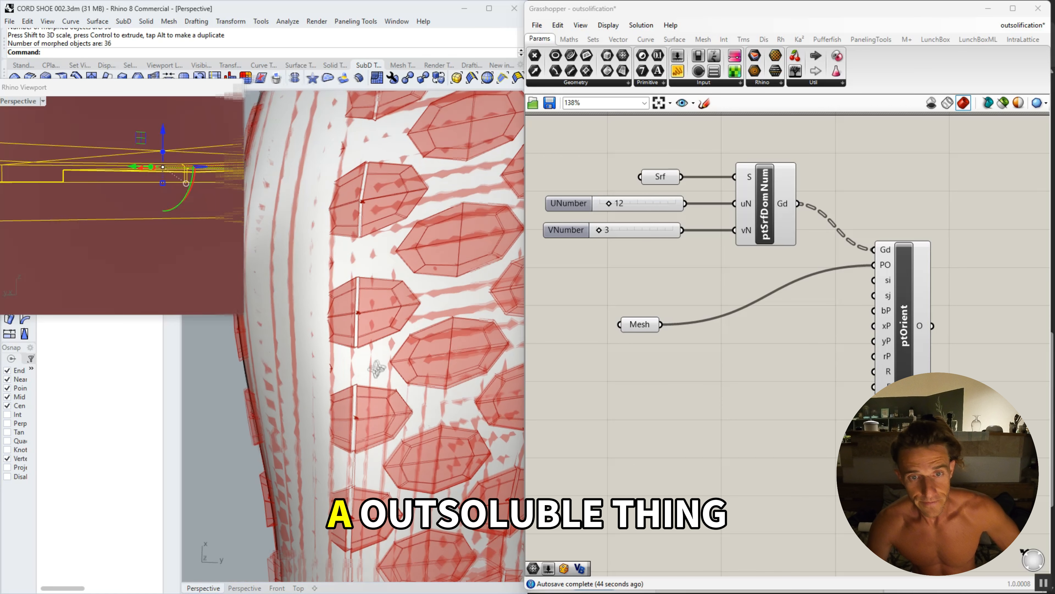
right_click_drag(438, 308, 419, 359)
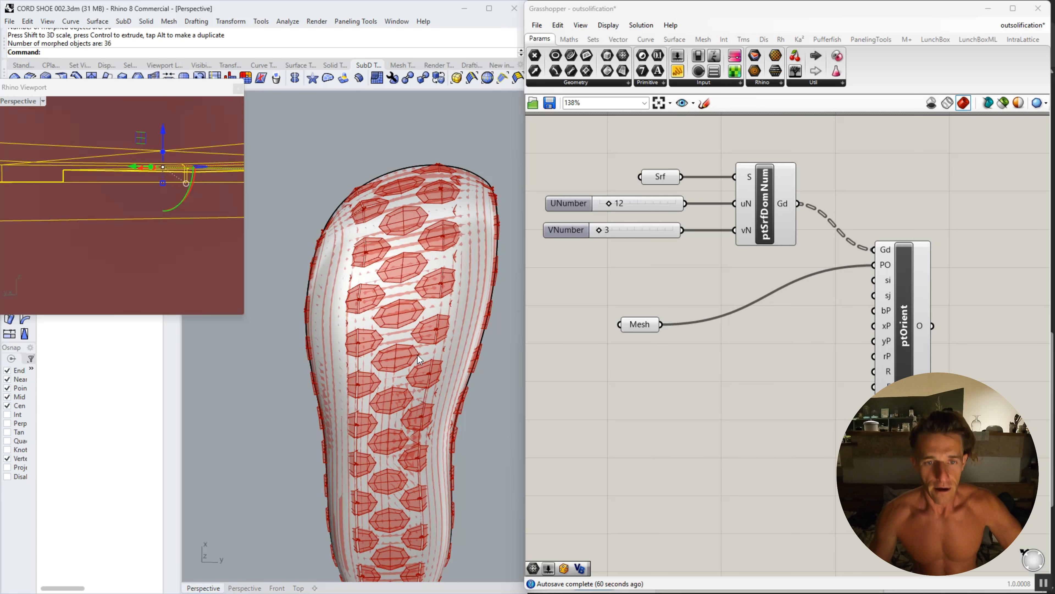
right_click_drag(409, 265, 441, 288)
scroll(490, 211, "up", 7)
scroll(474, 335, "up", 3)
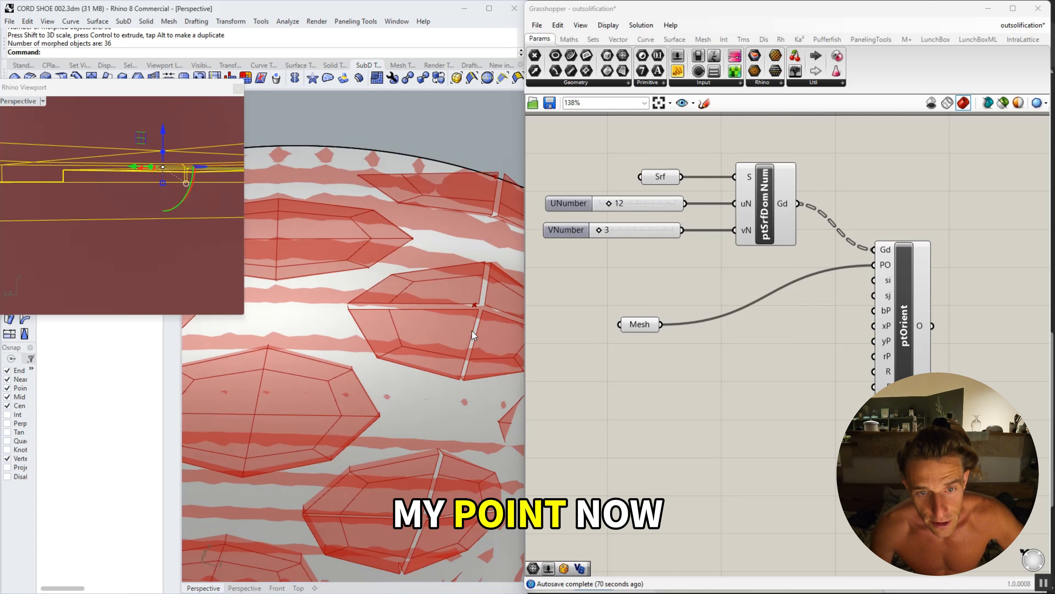
right_click_drag(468, 332, 447, 250)
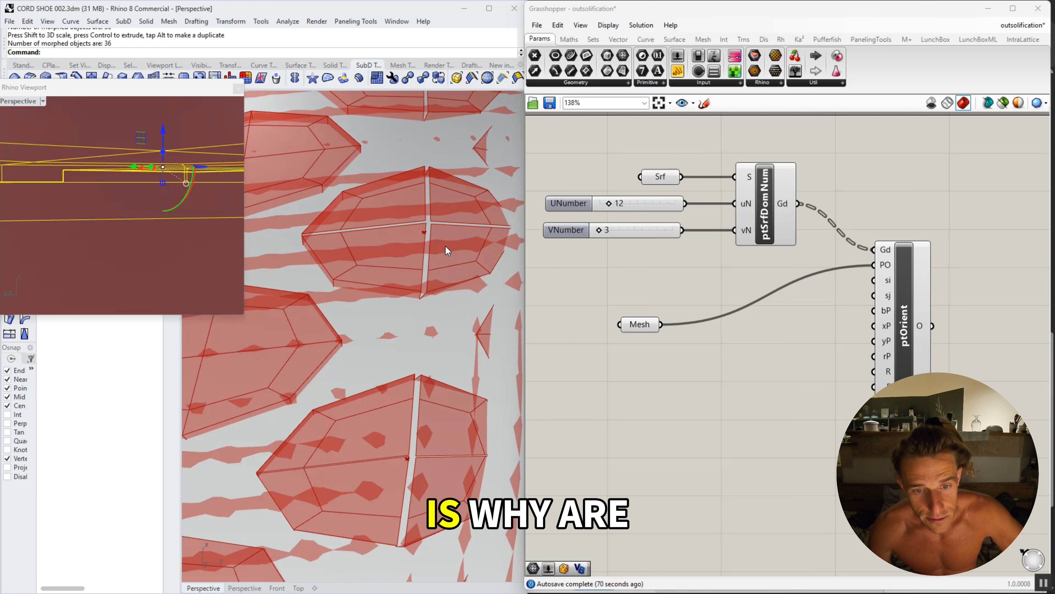
right_click_drag(424, 455, 433, 392)
scroll(432, 374, "down", 5)
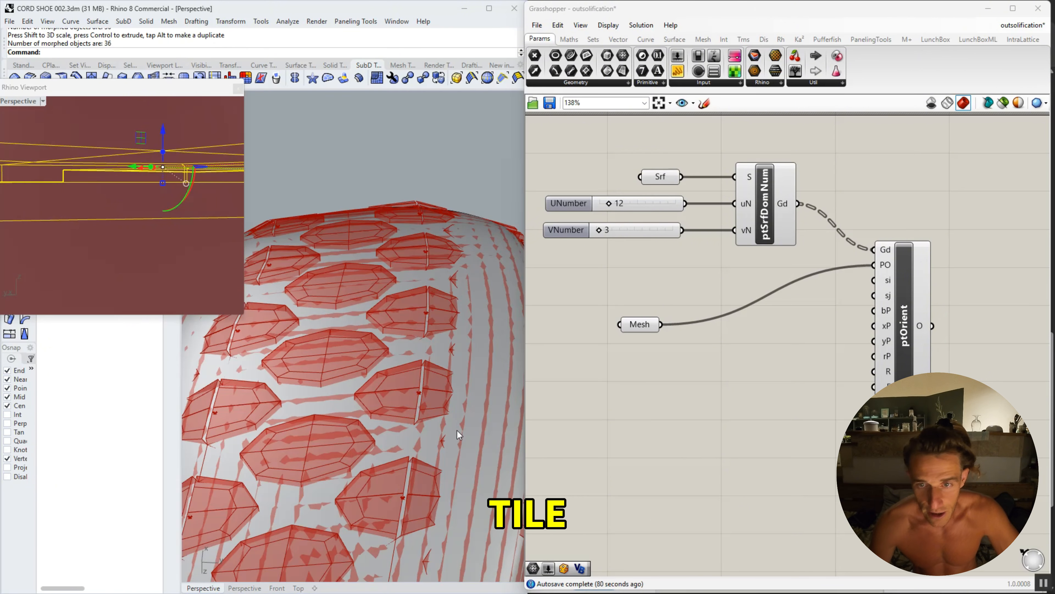
mouse_move(447, 427)
right_mouse_down()
mouse_move(416, 378)
mouse_move(457, 395)
mouse_move(465, 421)
right_mouse_up()
scroll(460, 411, "down", 5)
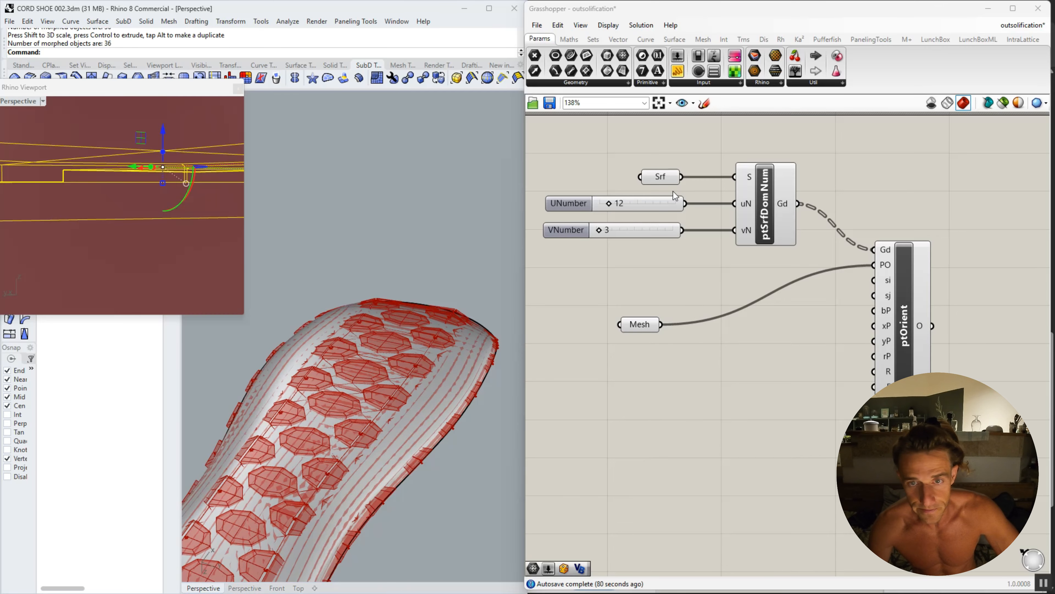
Highlight the sole through its surface parameter and hide the original sole surface in Rhino.
left_click(670, 179)
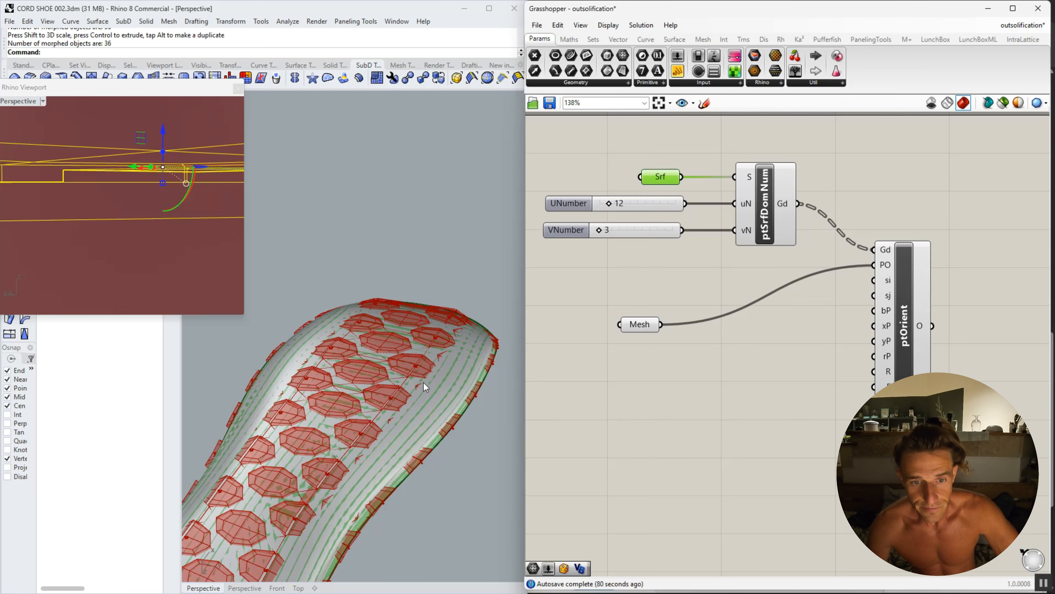
left_click(433, 401)
key("ctrl+h")
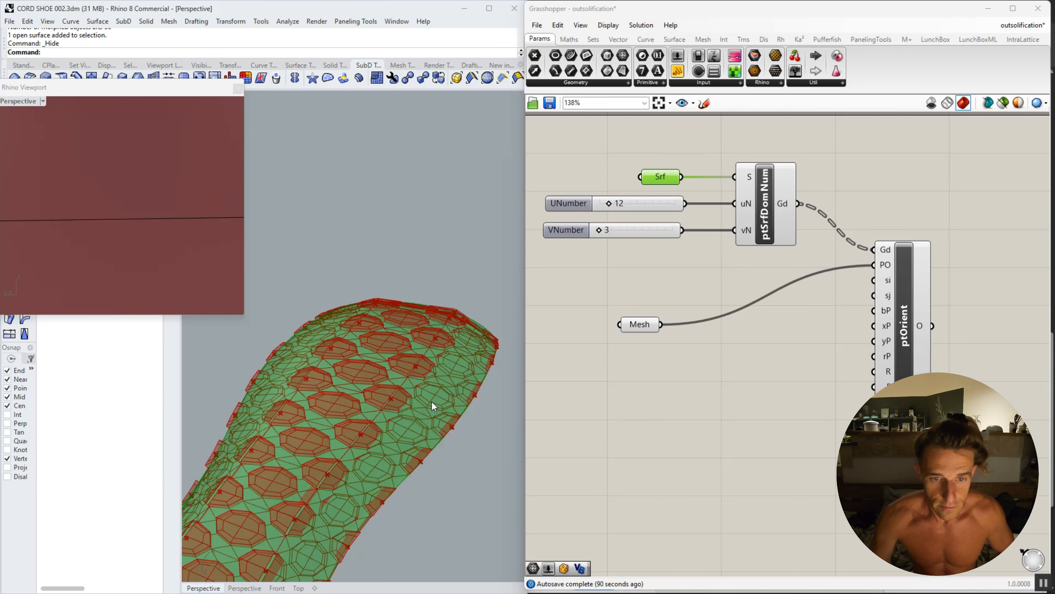
Examine the complete tile pattern over the highlighted sole, including how the tiles run along the outer edge.
right_click_drag(426, 401, 306, 300)
scroll(414, 360, "down", 12)
scroll(327, 412, "up", 5)
scroll(262, 420, "up", 2)
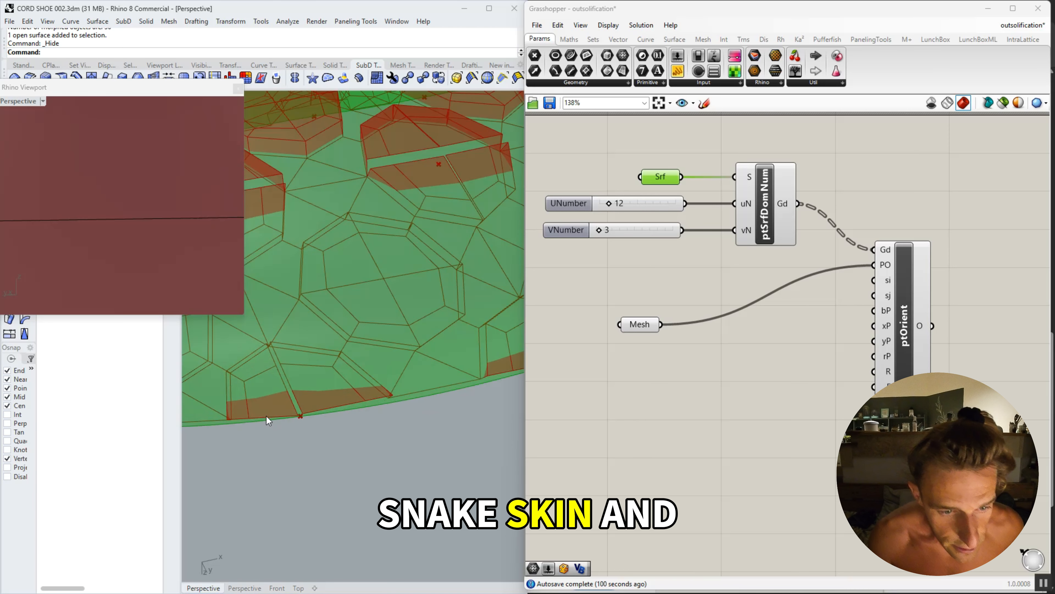
scroll(266, 417, "down", 5)
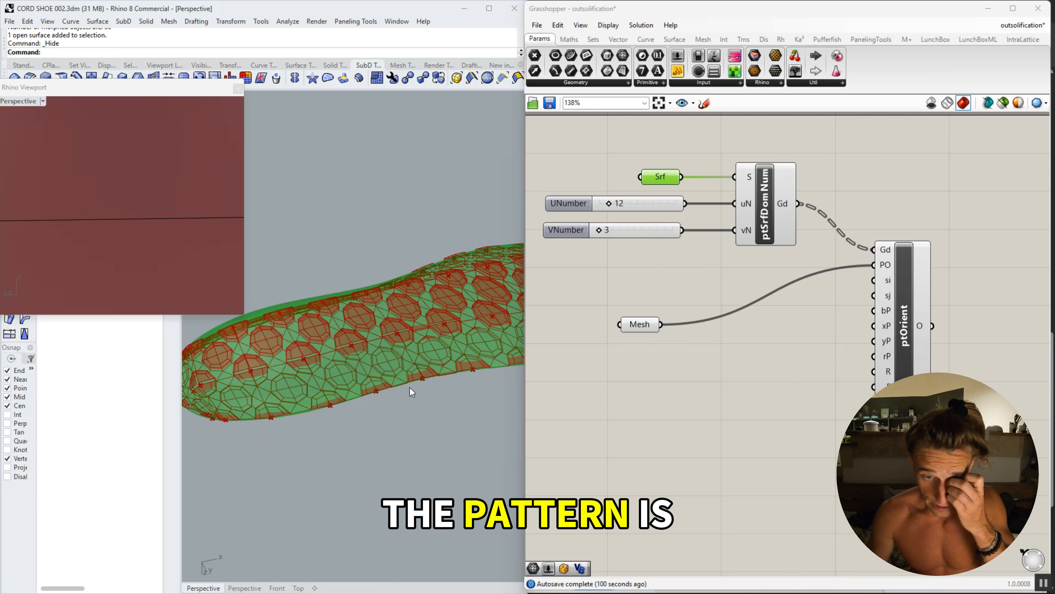
right_click_drag(410, 387, 353, 389)
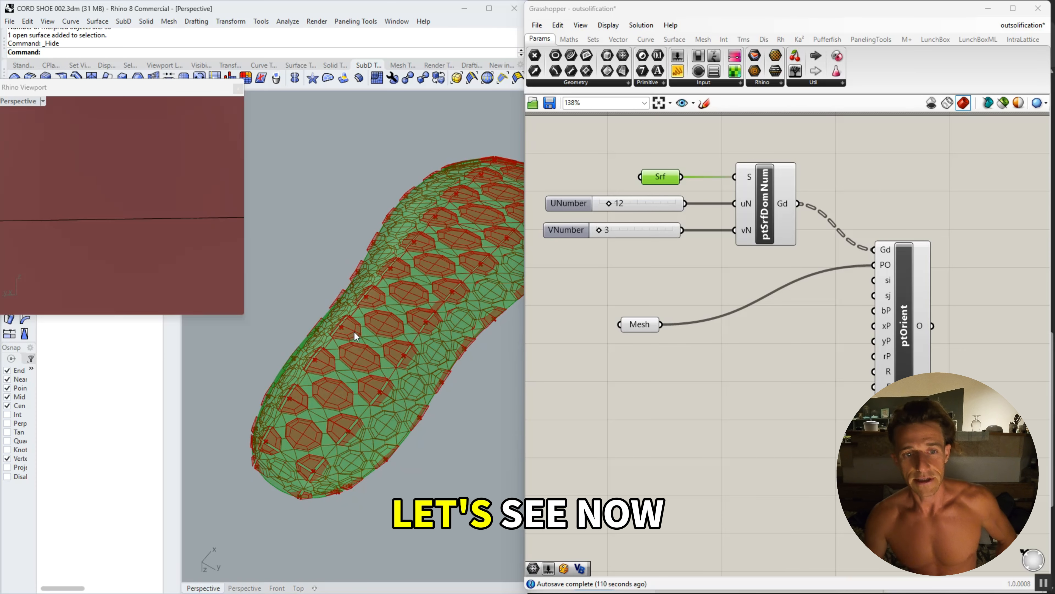
scroll(324, 341, "down", 6)
scroll(353, 316, "up", 4)
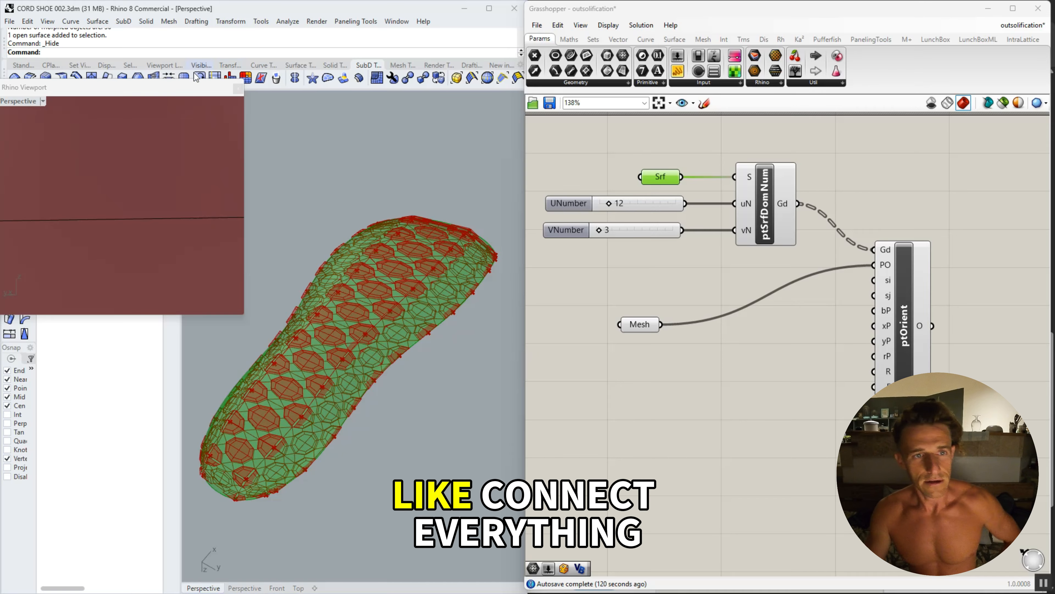
Undo the accidental move of the tile mesh, and enlarge the floating viewport to show the whole tile.
left_click_drag(181, 98, 338, 177)
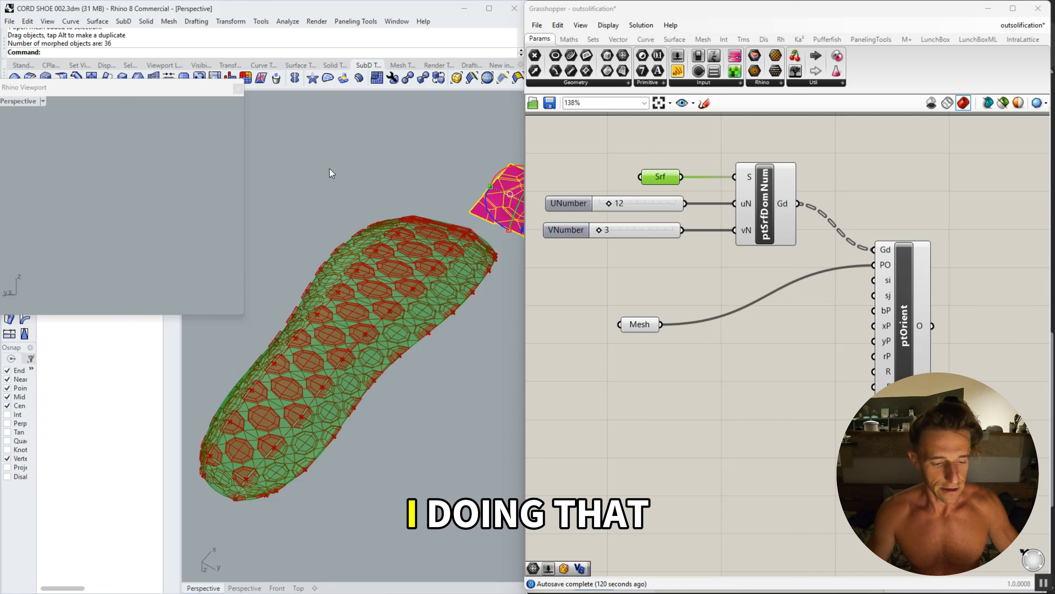
key("ctrl+z")
left_click_drag(208, 88, 388, 62)
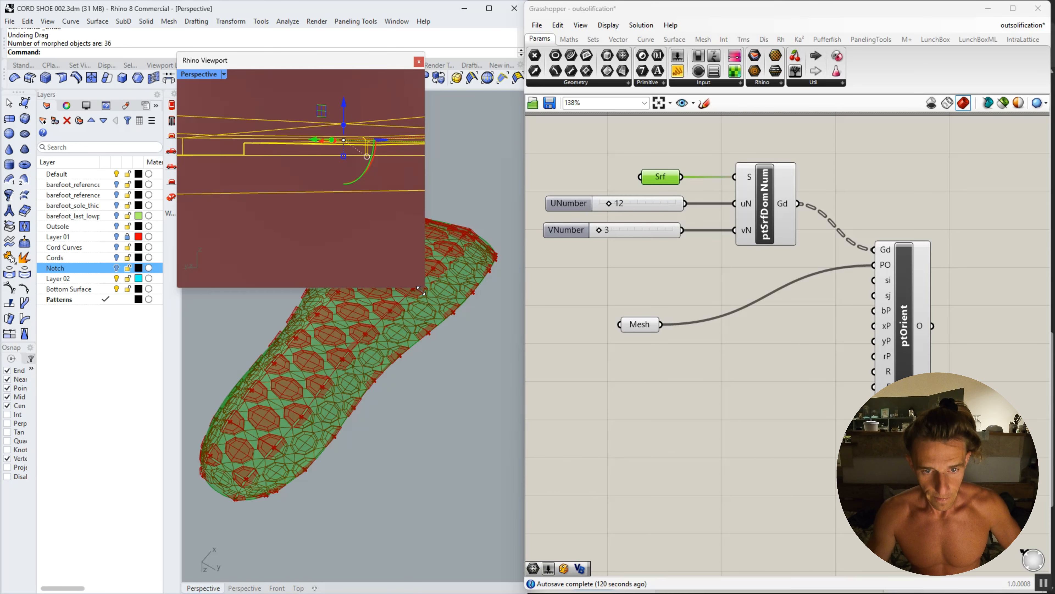
left_click_drag(421, 290, 519, 452)
scroll(386, 252, "down", 6)
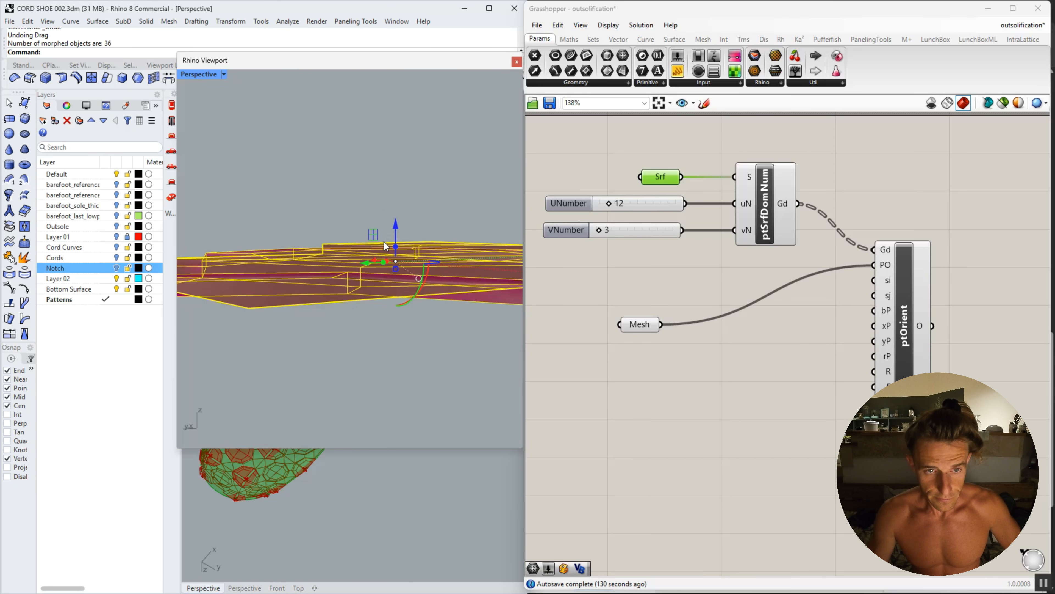
scroll(386, 246, "down", 4)
left_click(373, 318)
right_click_drag(373, 318, 371, 374)
scroll(302, 239, "down", 4)
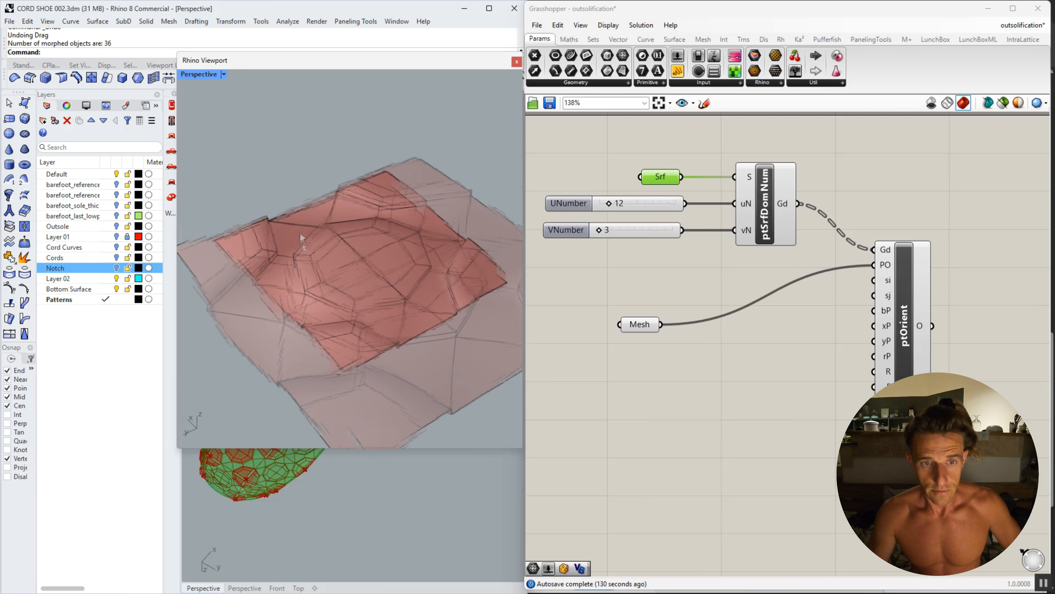
right_click_drag(302, 239, 332, 299)
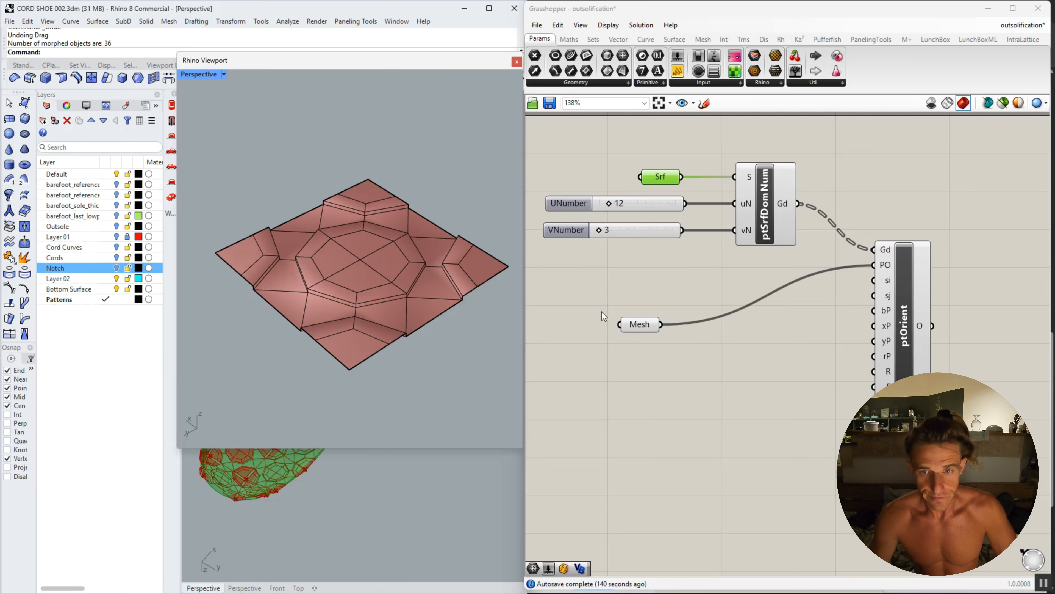
Clear the referenced tile from the Mesh parameter that feeds ptOrient.
left_click(652, 331)
right_click(640, 329)
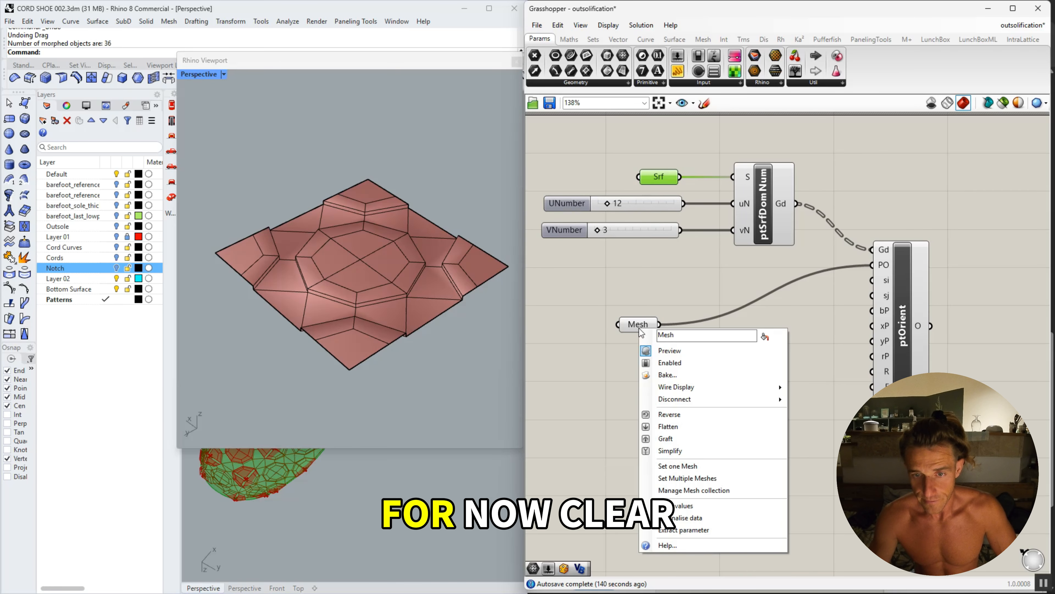
left_click(686, 506)
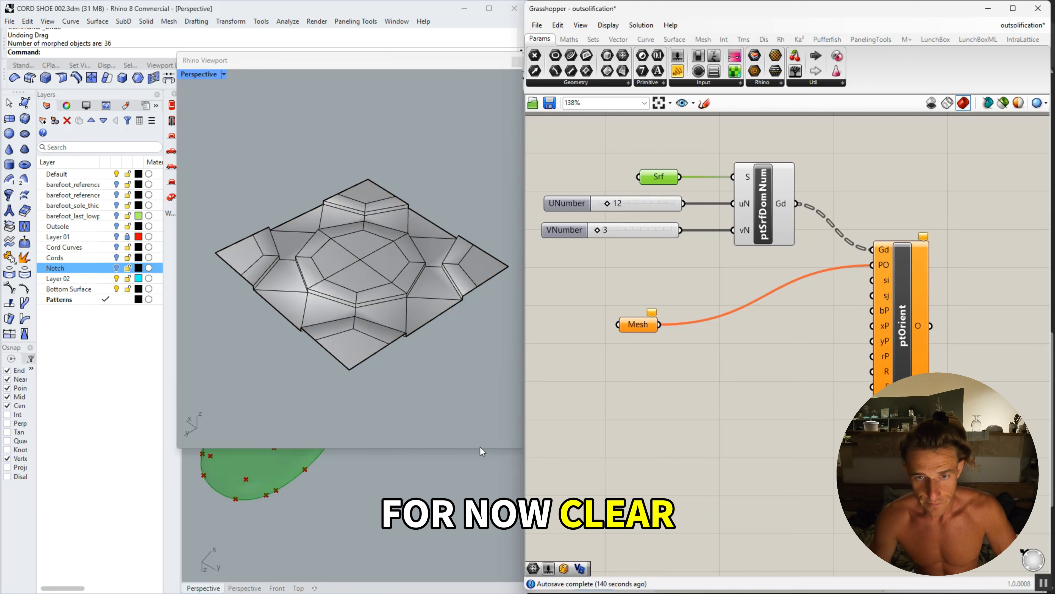
Sub-select the tile mesh faces that surround the raised central octagon, between it and the corner pieces.
right_click_drag(298, 331, 254, 274)
scroll(258, 200, "up", 5)
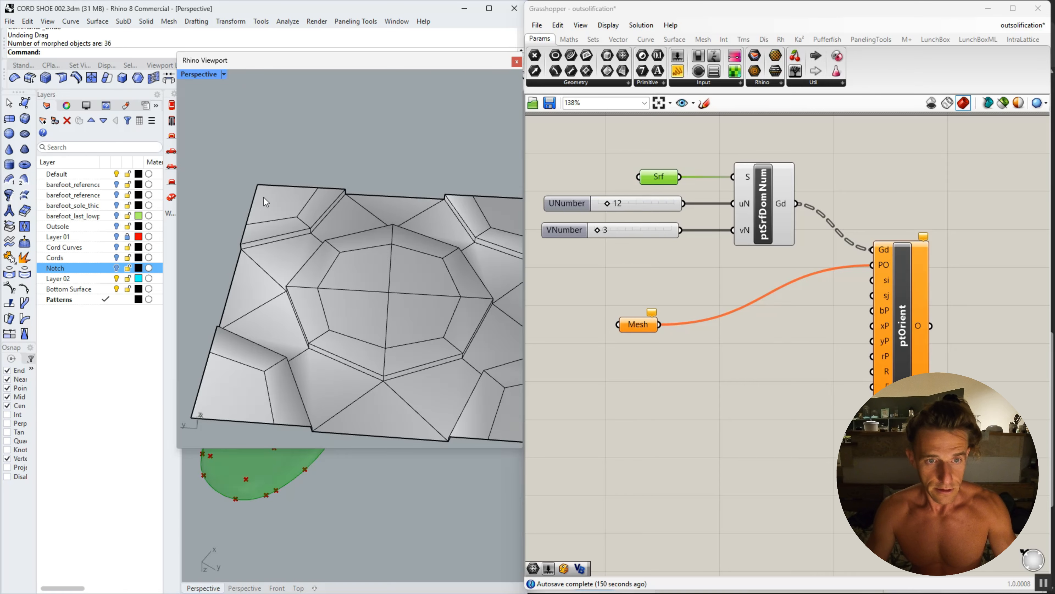
left_click(269, 276, "ctrl+shift")
left_click(292, 258, "ctrl+shift")
left_click(340, 227, "ctrl+shift")
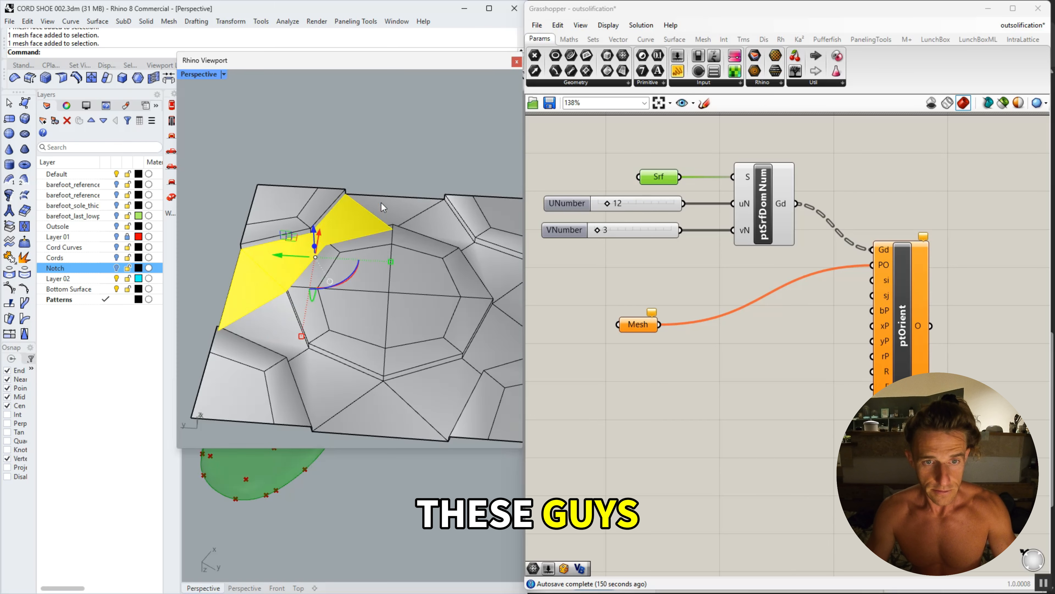
left_click(382, 203, "ctrl+shift")
left_click(440, 220, "ctrl+shift")
right_click_drag(445, 258, 362, 277, "shift")
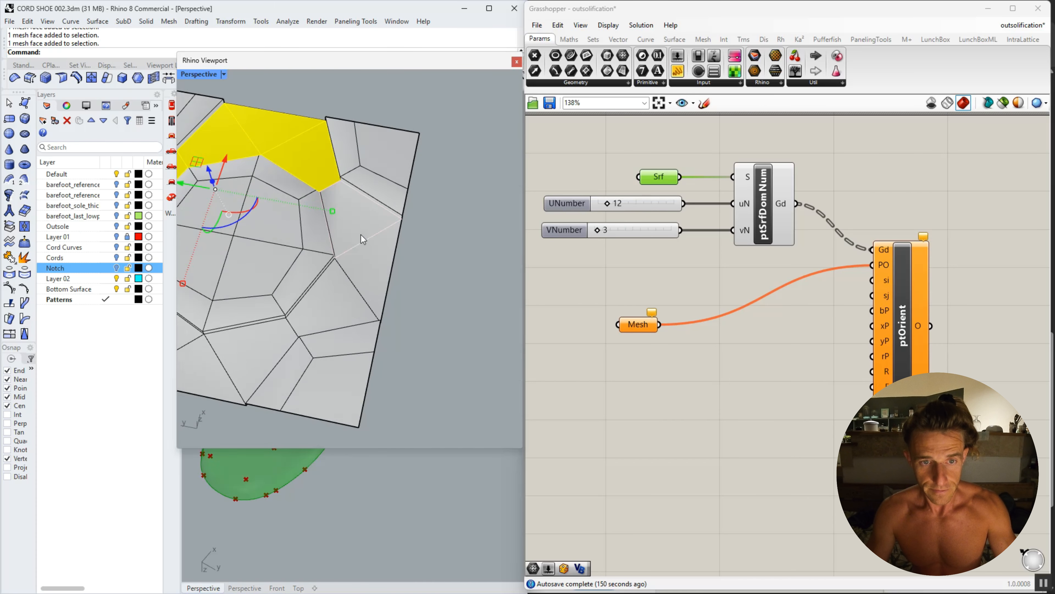
left_click(360, 234, "ctrl+shift")
left_click(370, 263, "ctrl+shift")
left_click(348, 302, "ctrl+shift")
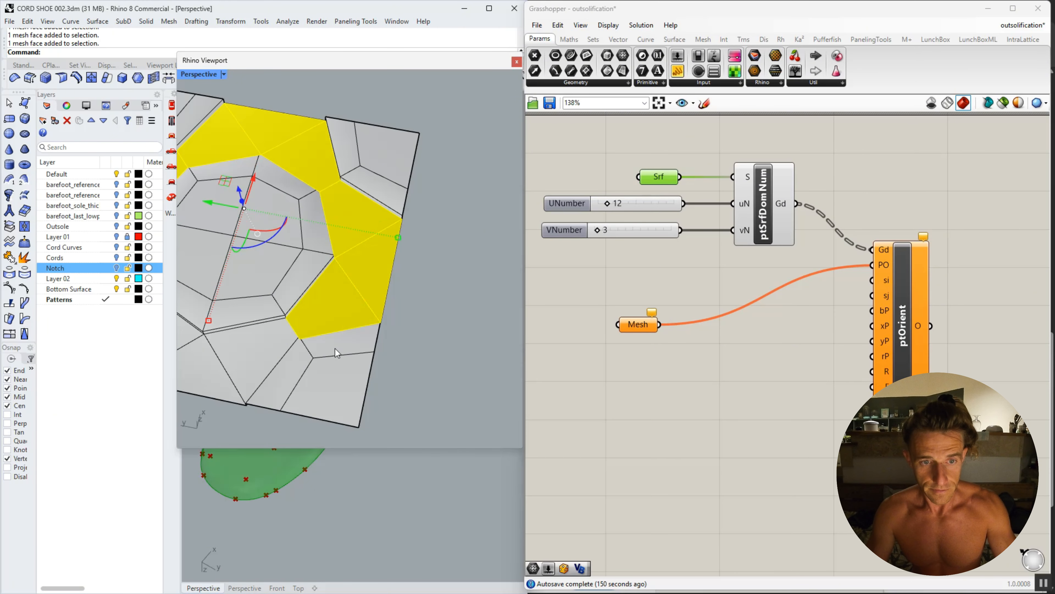
left_click(289, 377, "ctrl+shift")
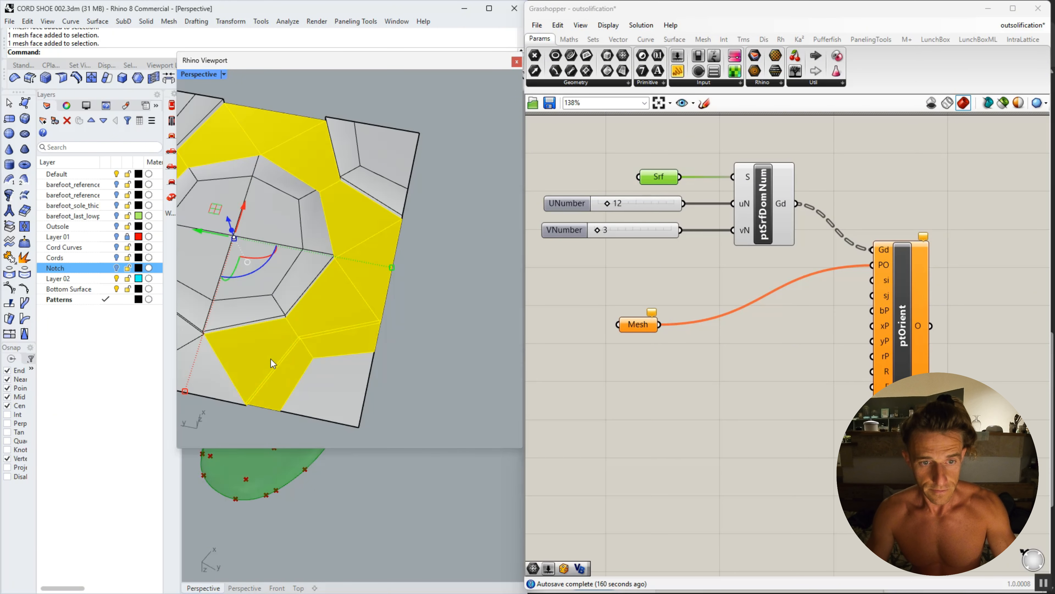
Complete the sub-selection of the tile mesh faces that connect the central octagon to the corner pieces.
right_click_drag(271, 359, 314, 305)
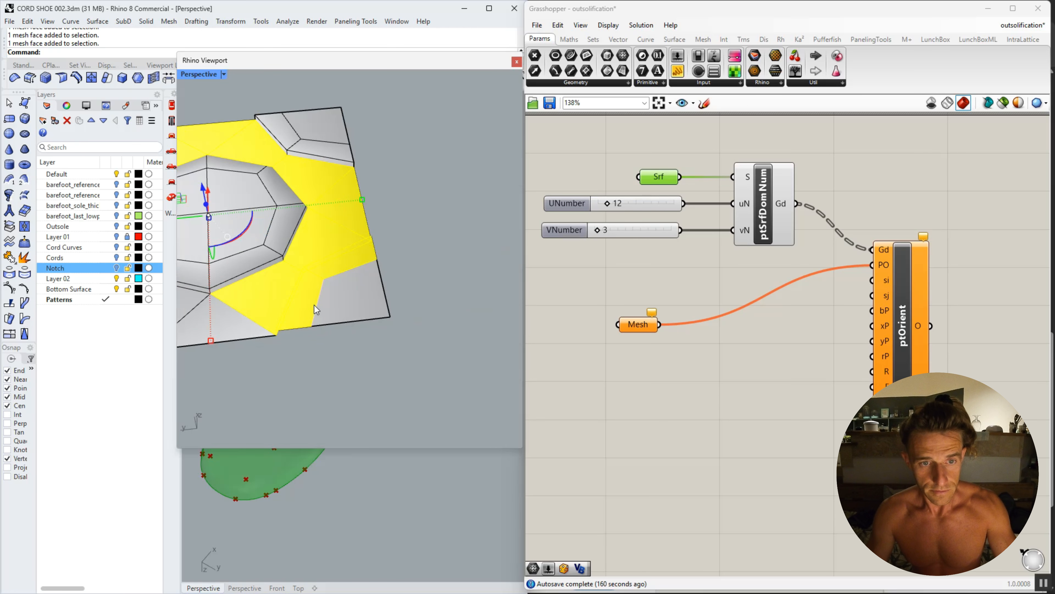
left_click(349, 262, "ctrl+shift")
right_click_drag(352, 270, 448, 268)
left_click(435, 310, "ctrl+shift")
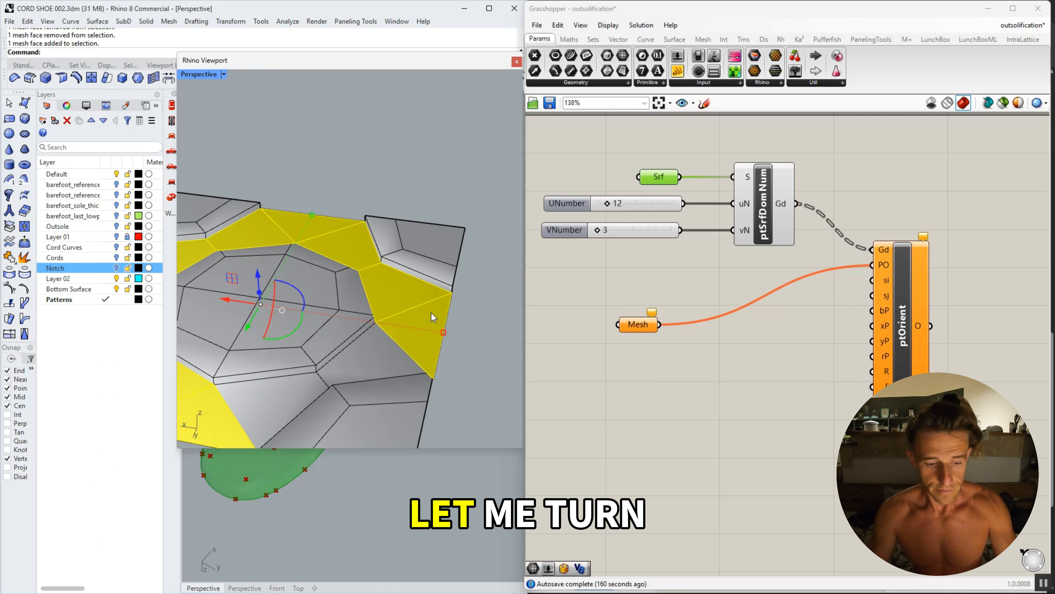
Turn off the gumball and delete the selected connecting faces between the octagon and the corner pieces.
type("gum")
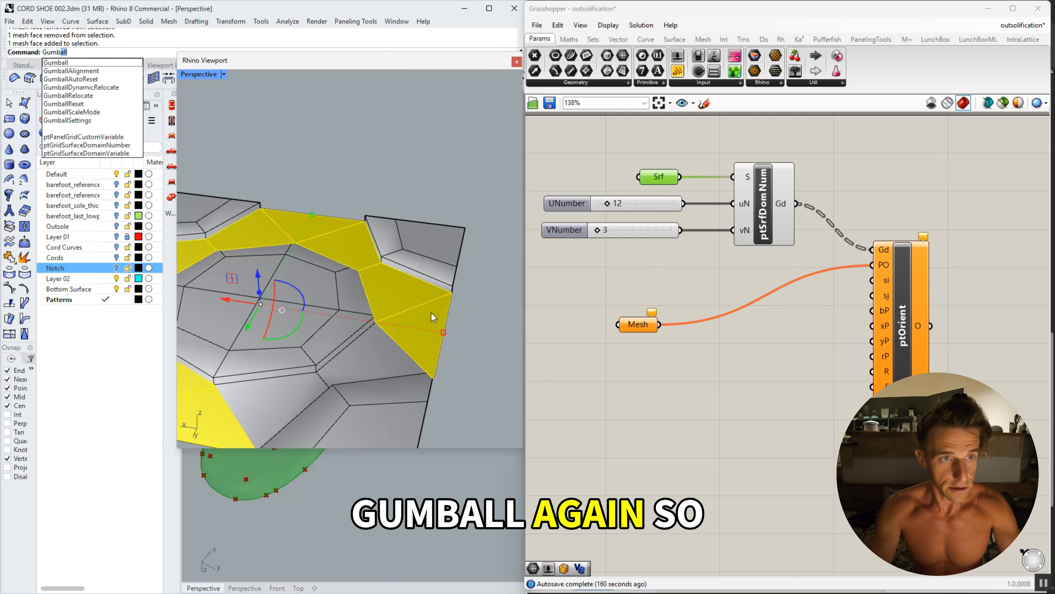
key("Return")
type("t")
key("Return")
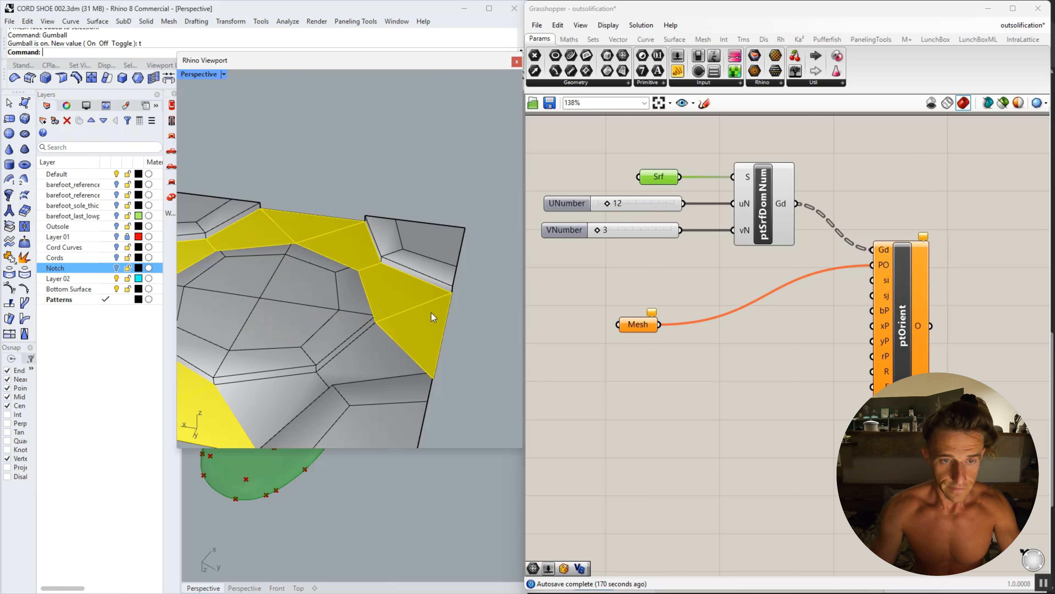
right_click_drag(431, 312, 442, 260, "shift")
scroll(442, 259, "up", 3)
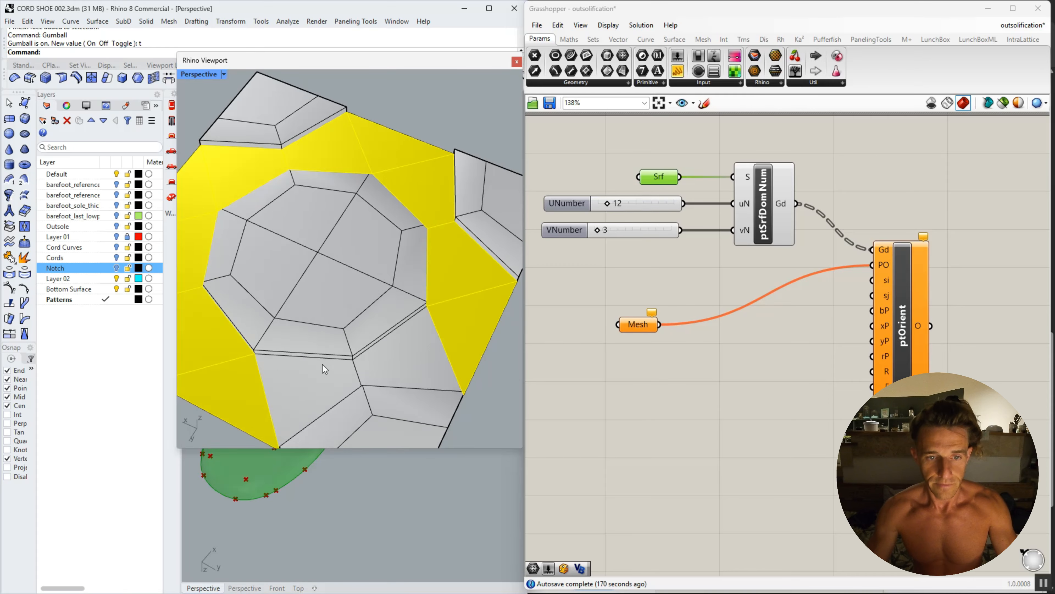
key("Delete")
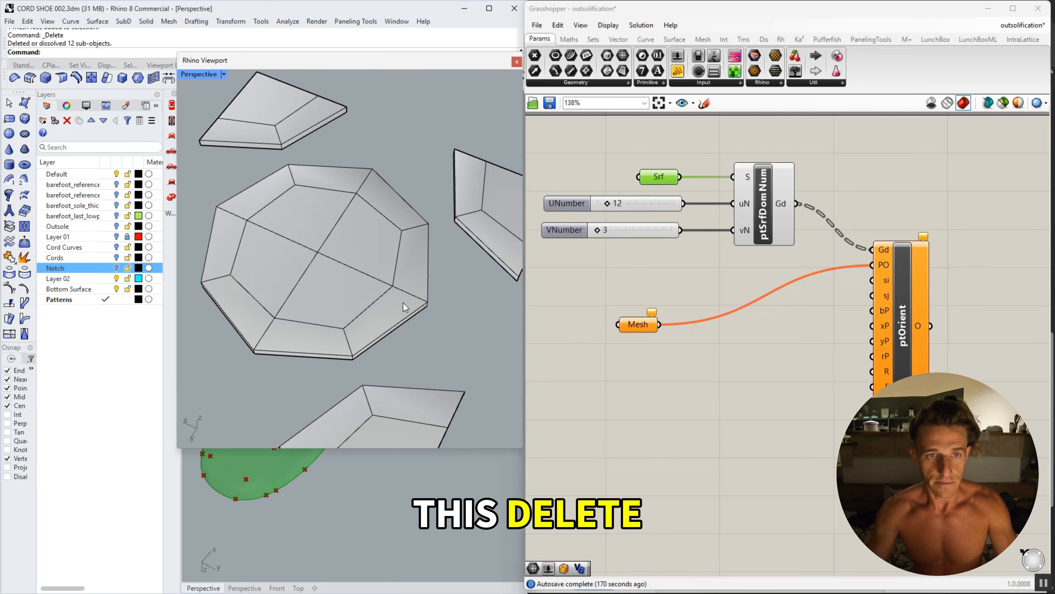
right_click_drag(402, 303, 468, 245)
scroll(288, 299, "up", 5)
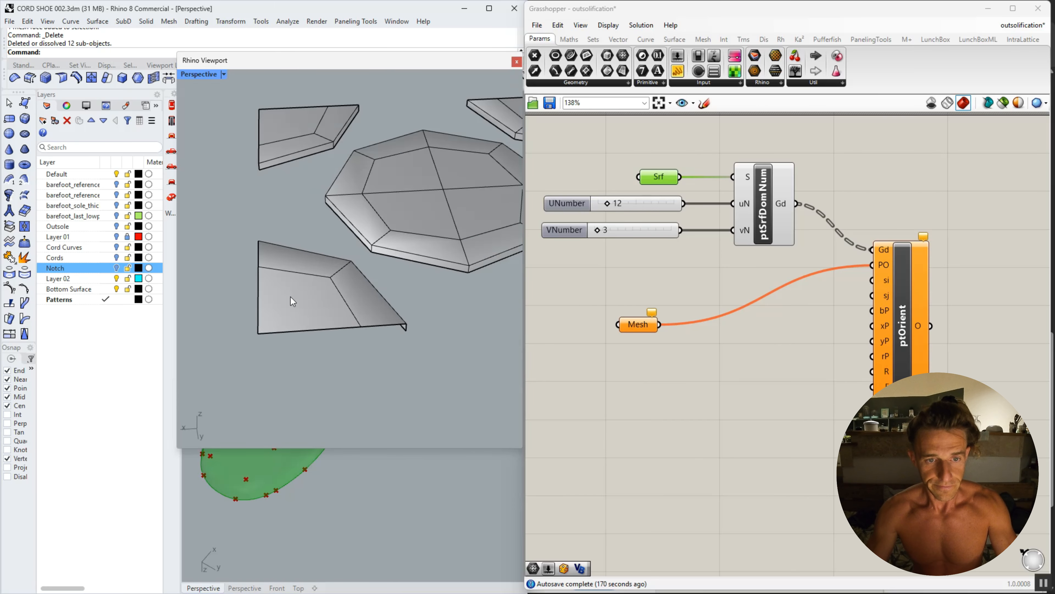
left_click(290, 297, "ctrl+shift")
scroll(345, 292, "up", 3)
left_click(351, 293, "ctrl+shift")
scroll(293, 258, "down", 5)
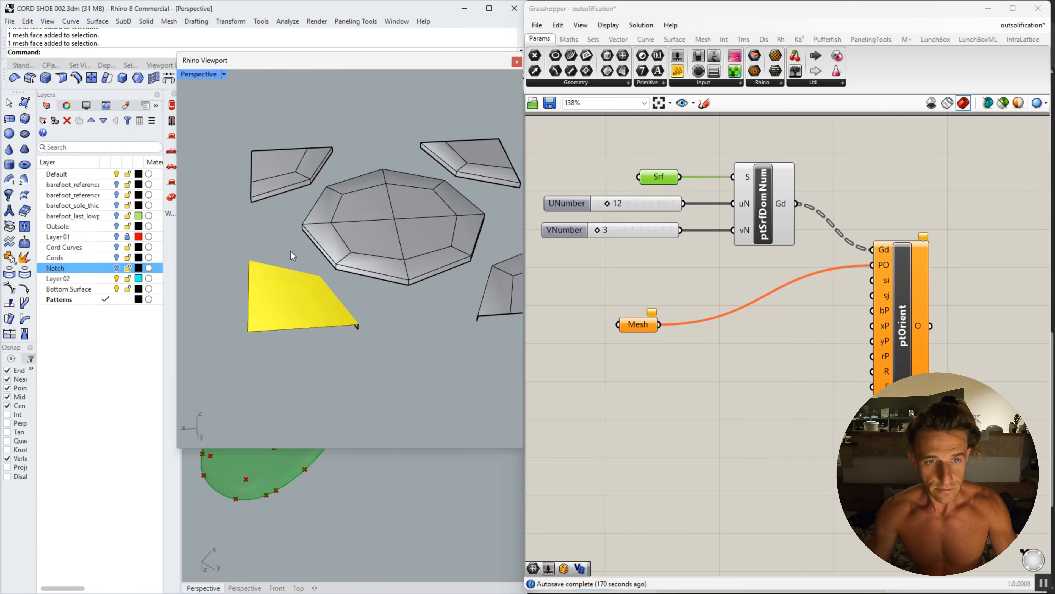
scroll(282, 166, "up", 3)
left_click(282, 166, "ctrl+shift")
left_click(310, 170, "ctrl+shift")
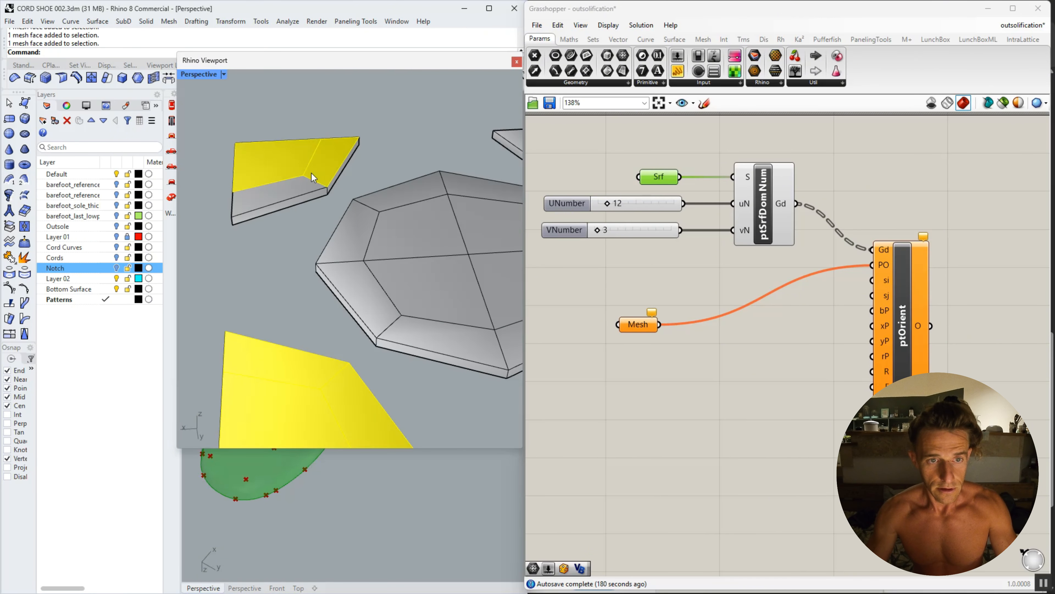
left_click(298, 185, "ctrl+shift")
scroll(387, 220, "down", 4)
scroll(381, 234, "up", 3)
left_click(384, 228, "ctrl+shift")
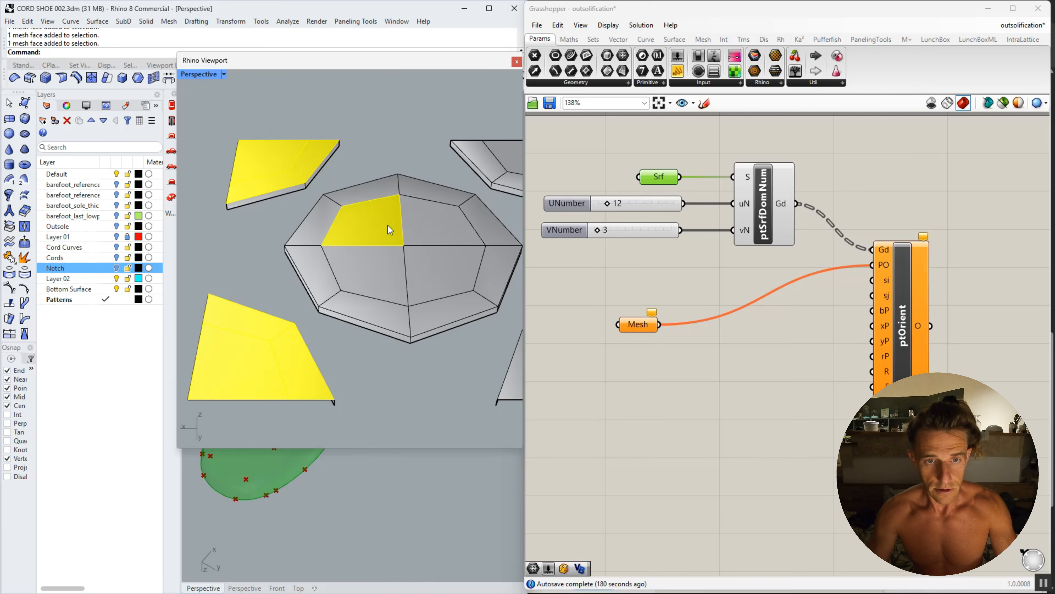
left_click(417, 226, "ctrl+shift")
left_click(418, 263, "ctrl+shift")
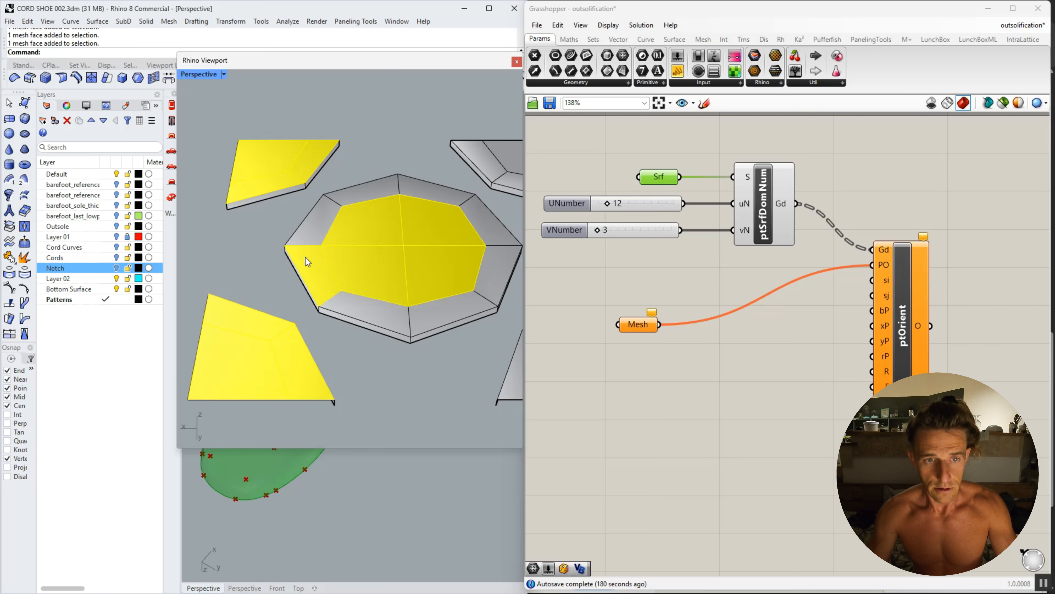
double_click(310, 232, "ctrl+shift")
scroll(327, 232, "down", 2)
right_click_drag(470, 204, 325, 210, "shift")
scroll(325, 207, "up", 5)
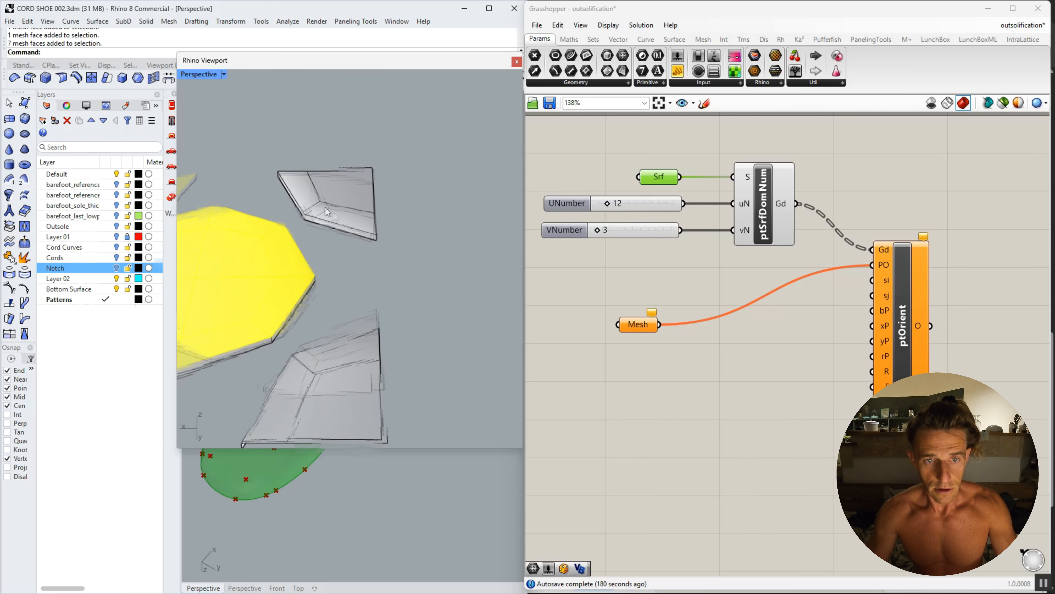
left_click(341, 193, "ctrl+shift")
scroll(344, 188, "down", 2)
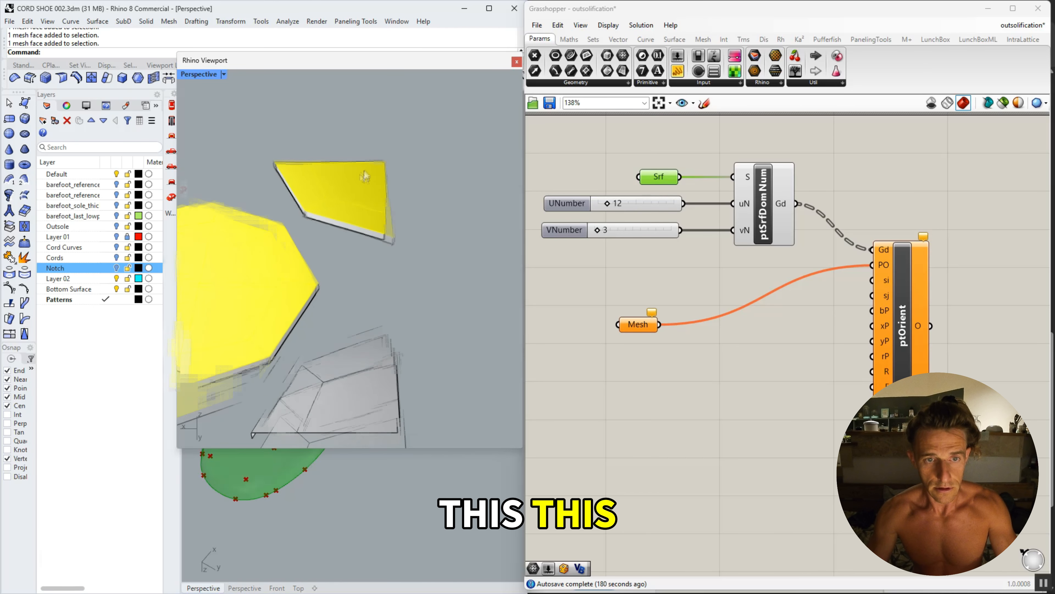
scroll(332, 316, "up", 2)
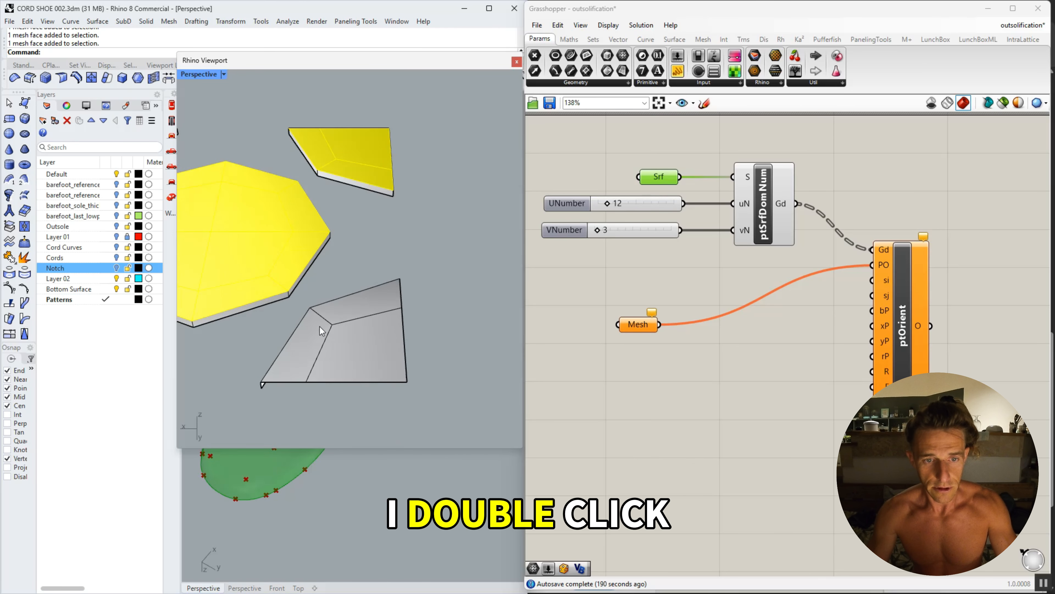
double_click(317, 329, "ctrl+shift")
left_click(355, 330, "ctrl+shift")
scroll(351, 331, "down", 5)
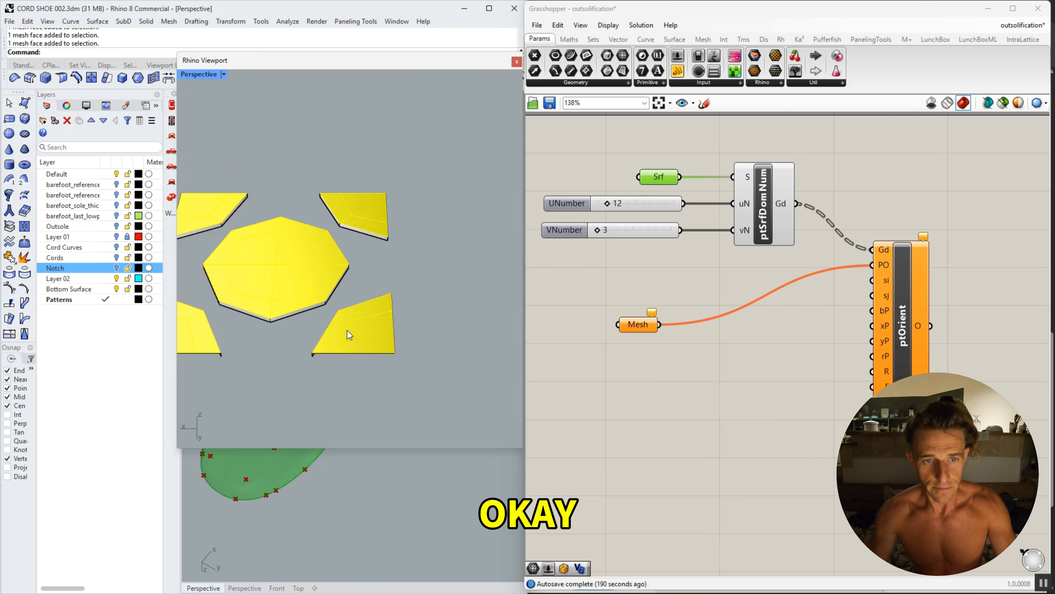
right_click_drag(347, 330, 179, 299)
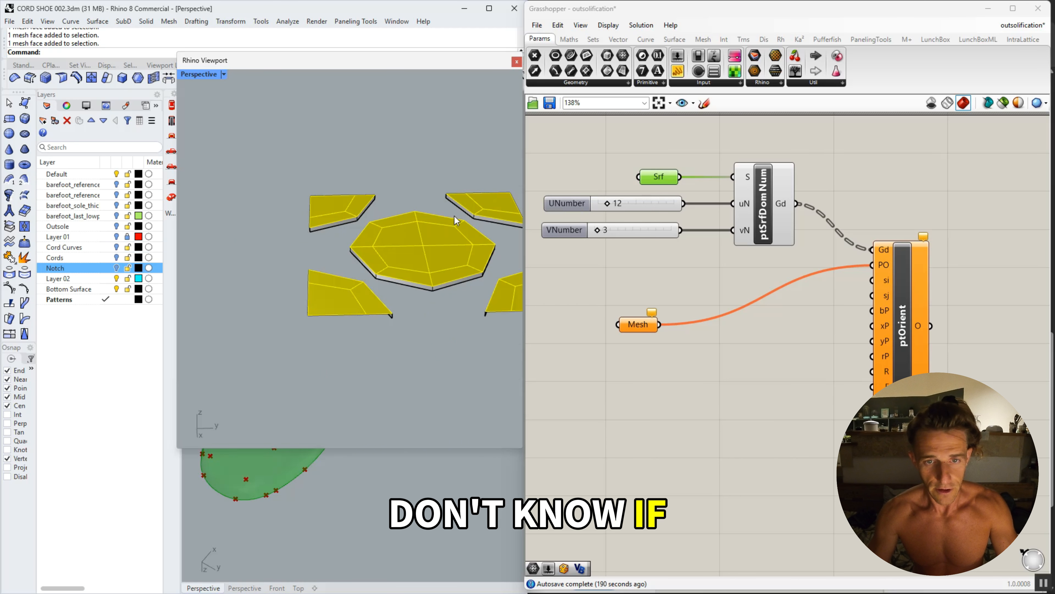
scroll(480, 211, "up", 5)
scroll(468, 231, "up", 5)
left_click(379, 184)
Delete the thin side wall faces facing the octagon on the first corner piece.
scroll(453, 208, "up", 3)
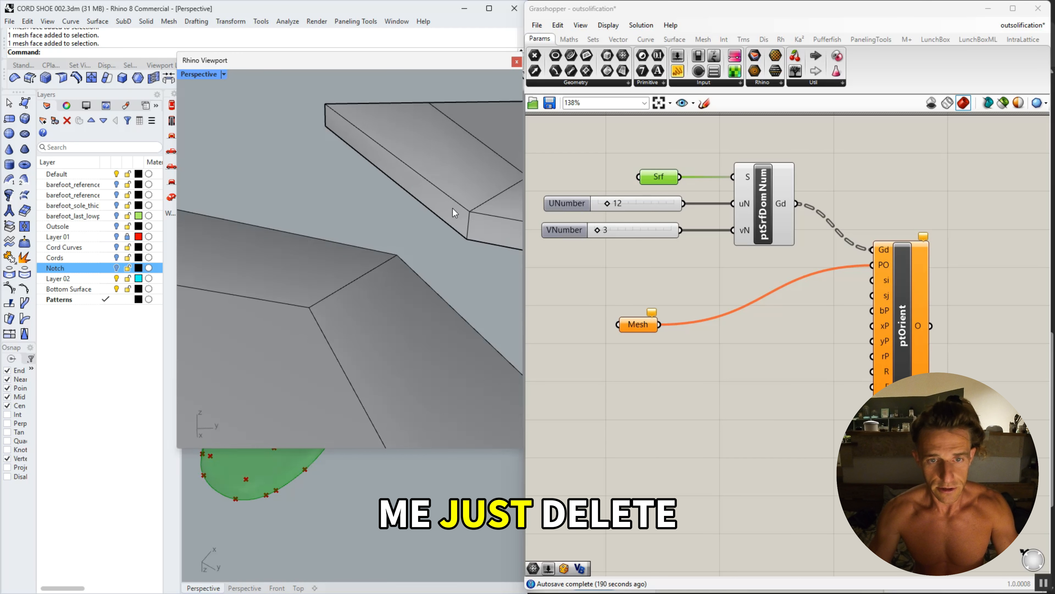
double_click(450, 211, "ctrl+shift")
key("Delete")
scroll(354, 186, "down", 6)
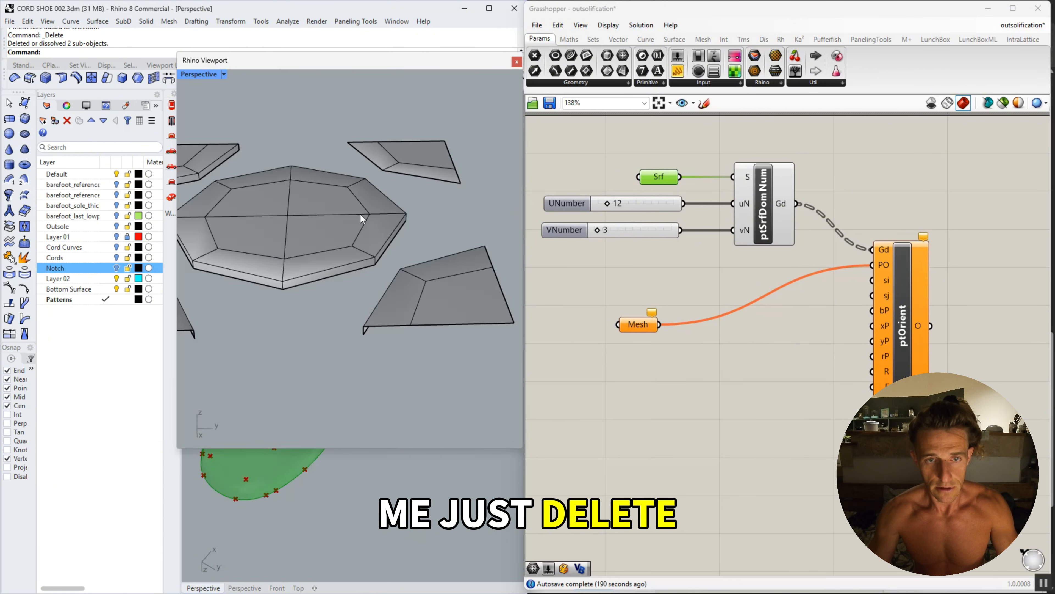
Delete the narrow side wall faces along the octagon-facing edge of the second corner piece.
right_click_drag(360, 219, 511, 274)
scroll(452, 274, "down", 4)
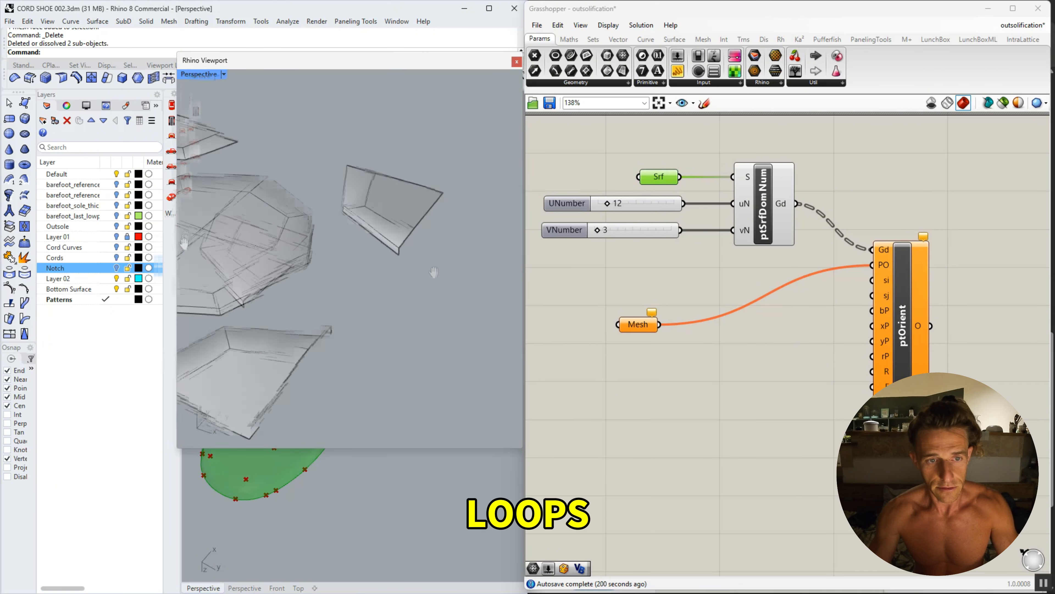
right_click_drag(434, 273, 392, 287)
right_click(364, 285)
scroll(393, 208, "up", 5)
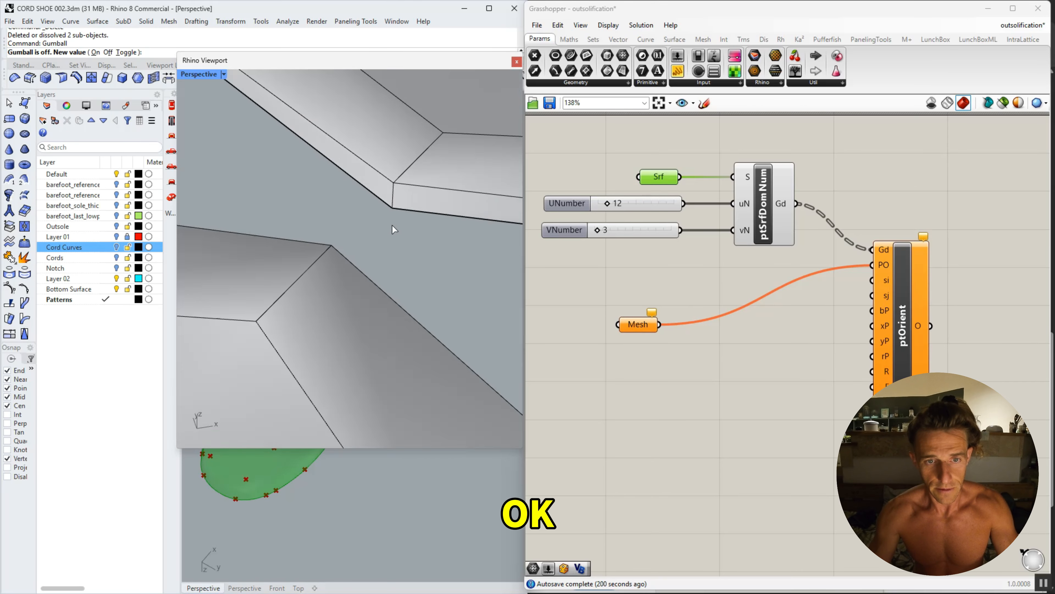
left_click(409, 203, "ctrl+shift")
left_click(383, 189, "ctrl+shift")
left_click(385, 187, "ctrl+shift")
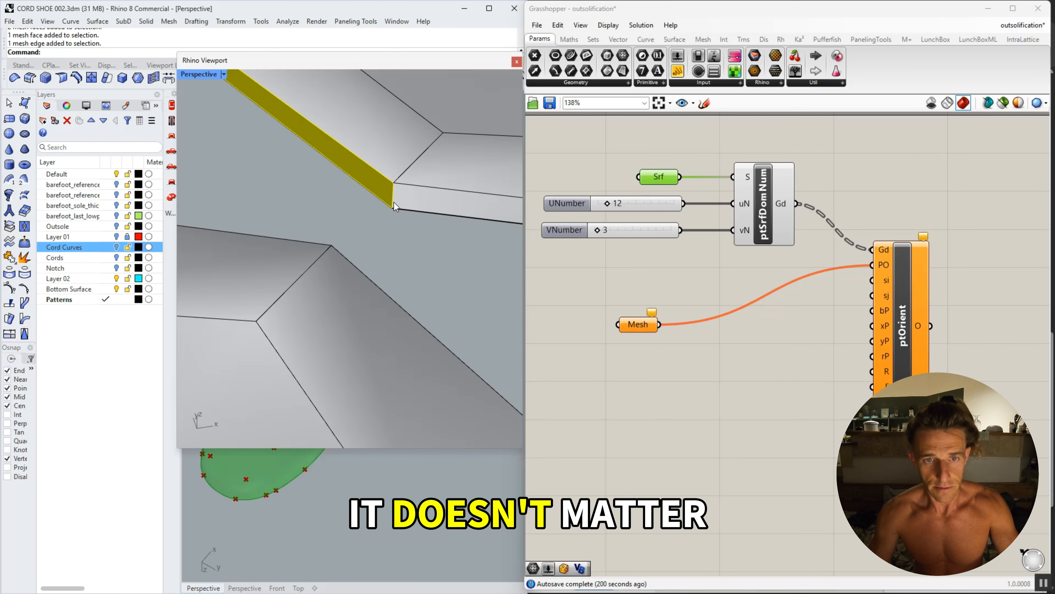
key("Delete")
Remove the two side wall faces from the third corner piece of the tile mesh.
scroll(368, 209, "down", 5)
right_click_drag(357, 158, 400, 218)
scroll(401, 222, "up", 5)
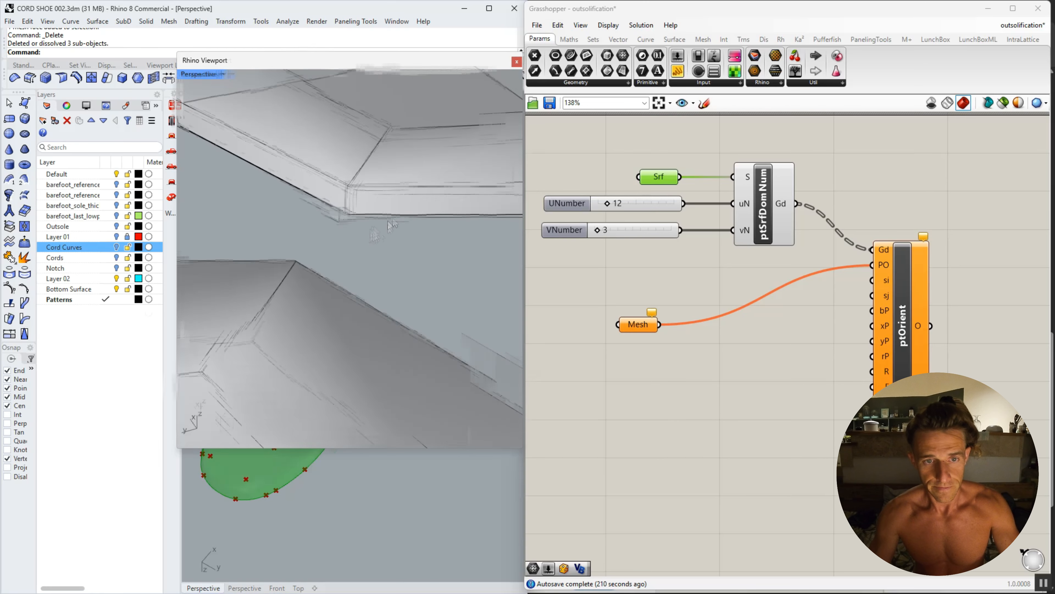
left_click(385, 203, "ctrl+shift")
left_click(329, 191, "ctrl+shift")
key("Delete")
scroll(324, 200, "down", 10)
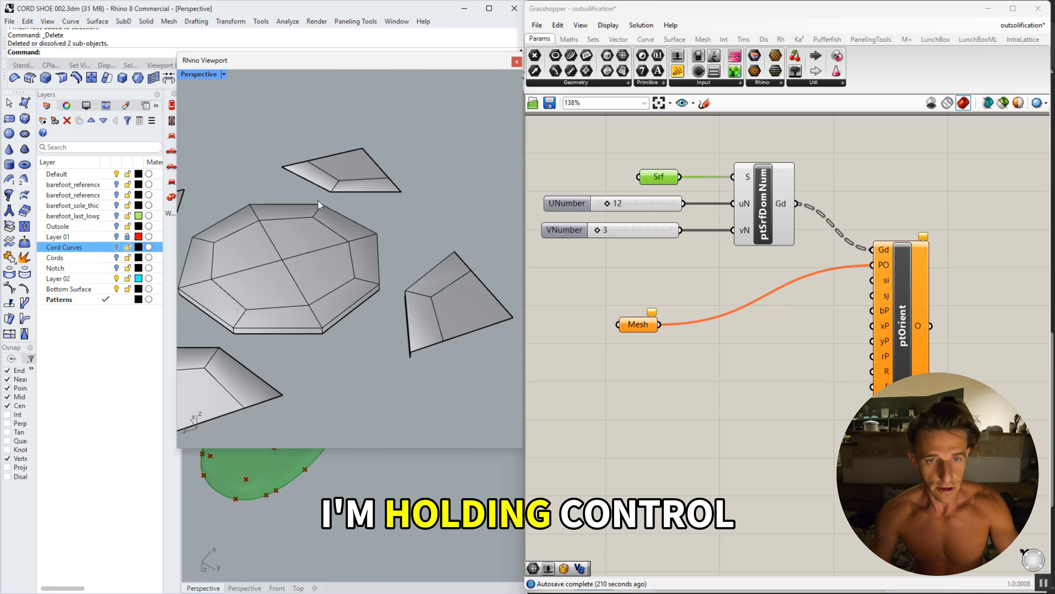
Delete the side wall faces of the fourth corner piece, leaving only its upper faces.
right_click_drag(318, 200, 413, 209)
scroll(413, 208, "up", 5)
scroll(413, 208, "up", 3)
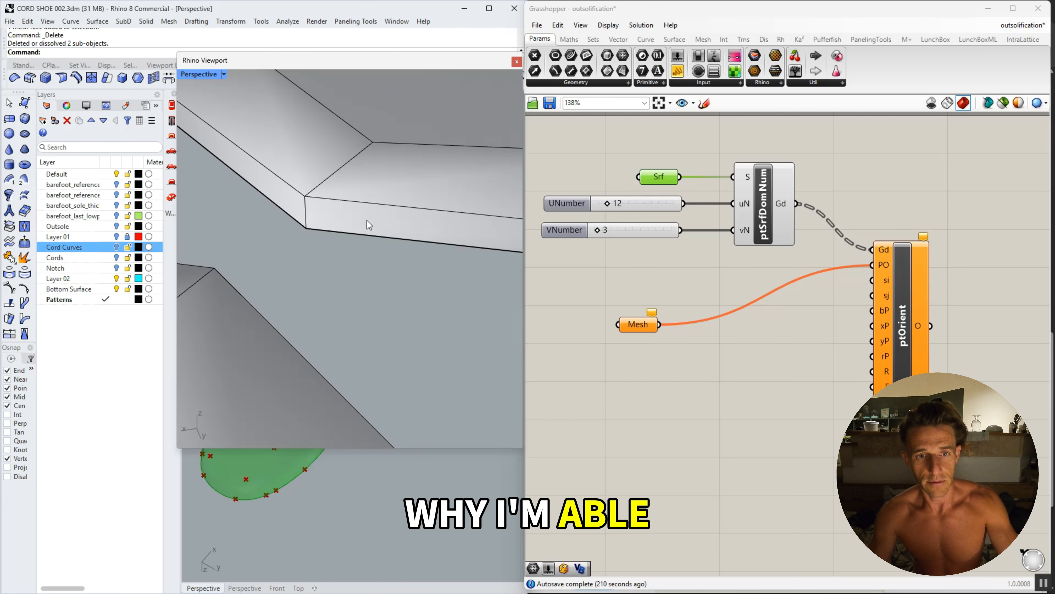
left_click(367, 221, "ctrl+shift")
key("Delete")
scroll(263, 199, "down", 12)
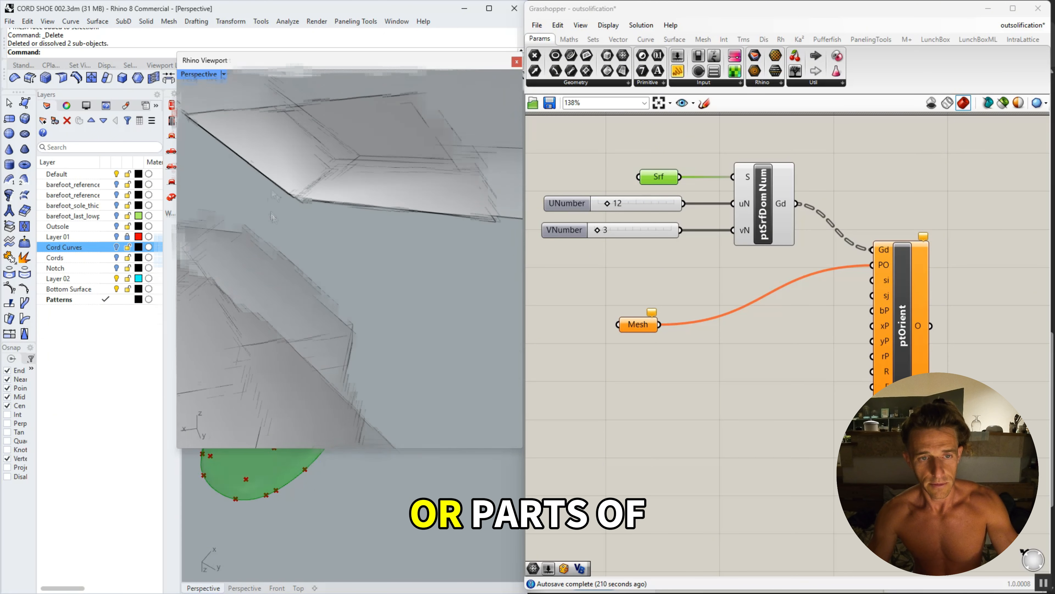
right_click_drag(258, 204, 370, 246)
right_click_drag(370, 245, 233, 245, "shift")
right_click_drag(233, 245, 237, 171)
right_click_drag(284, 203, 387, 203)
scroll(379, 328, "up", 10)
scroll(406, 297, "down", 8)
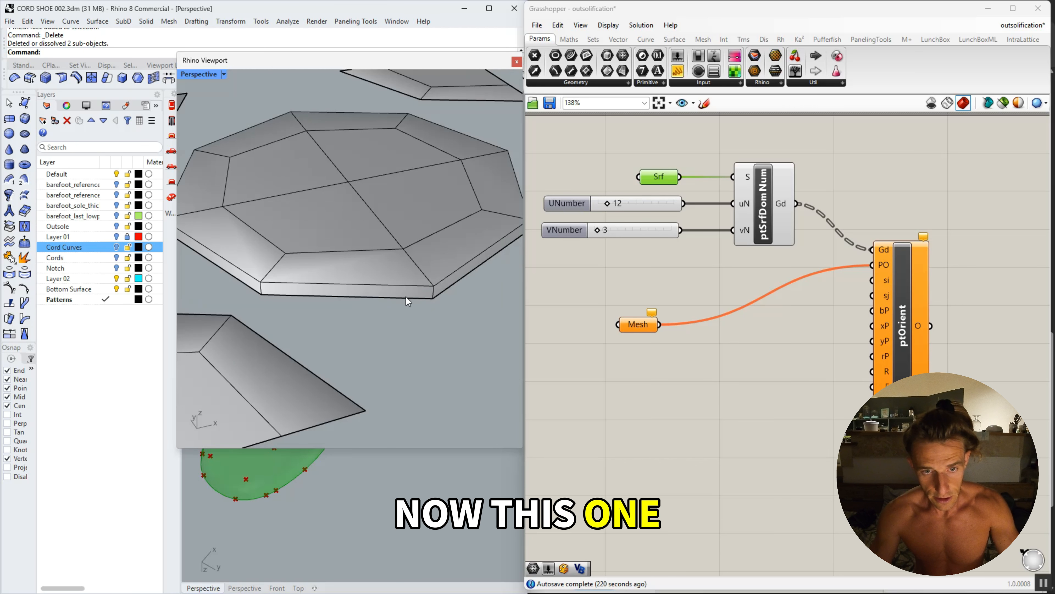
scroll(413, 298, "up", 8)
left_click(414, 297, "ctrl+shift")
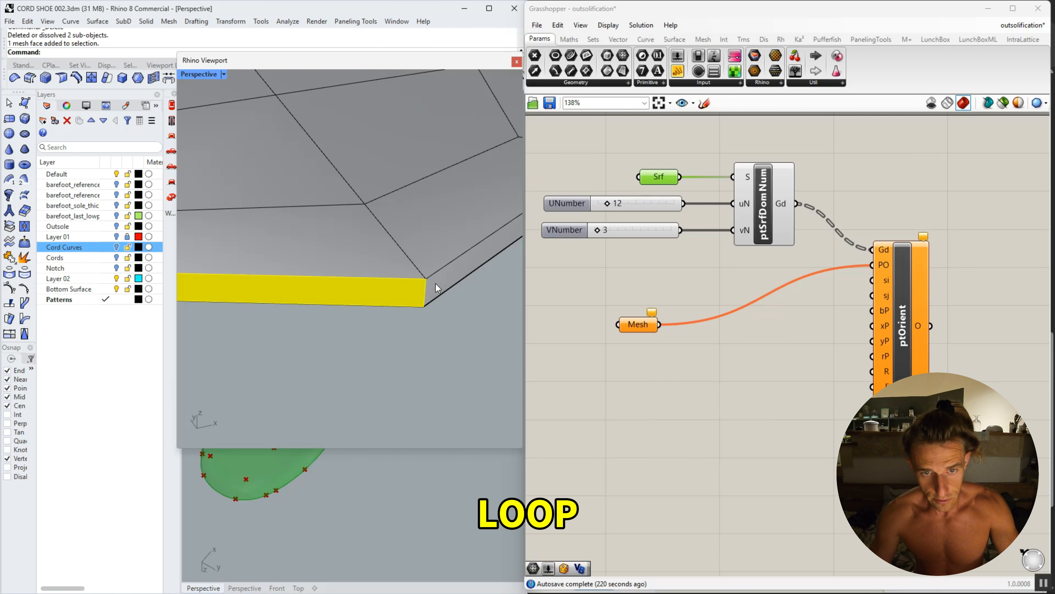
left_click(436, 284, "ctrl+shift")
left_click(435, 284, "ctrl+shift")
scroll(435, 284, "down", 8)
scroll(303, 274, "up", 3)
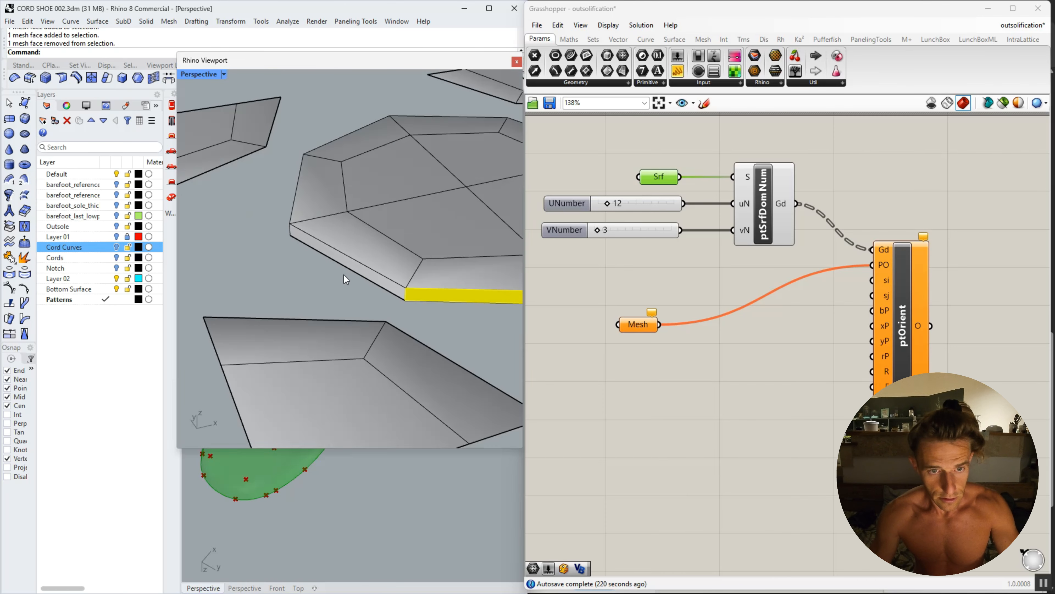
left_click(368, 275)
left_click(356, 294)
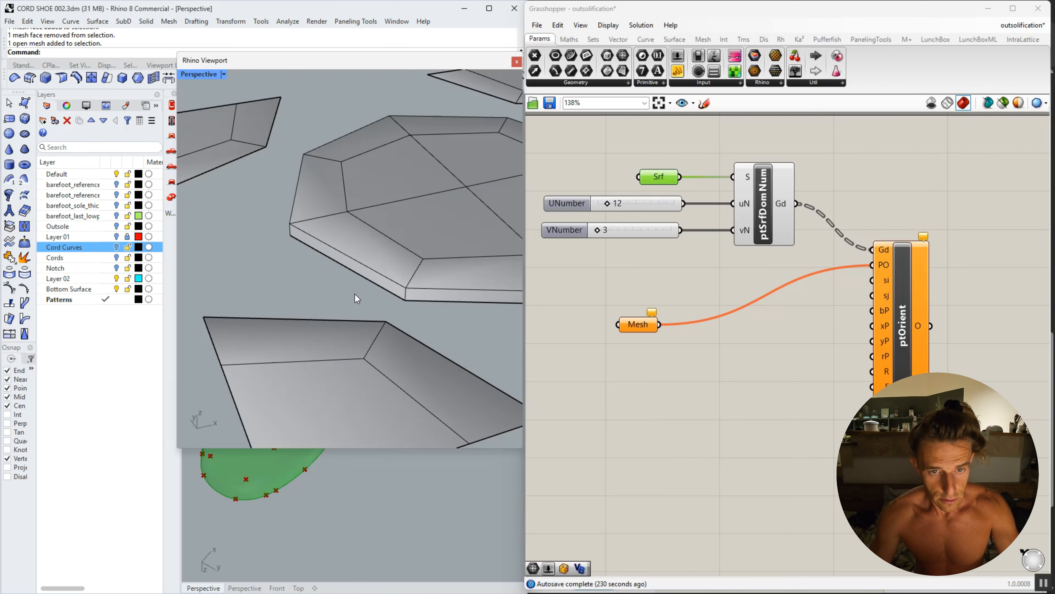
Select the full loop of vertical side faces around the central octagon and delete it.
scroll(401, 298, "up", 8)
scroll(413, 279, "down", 3)
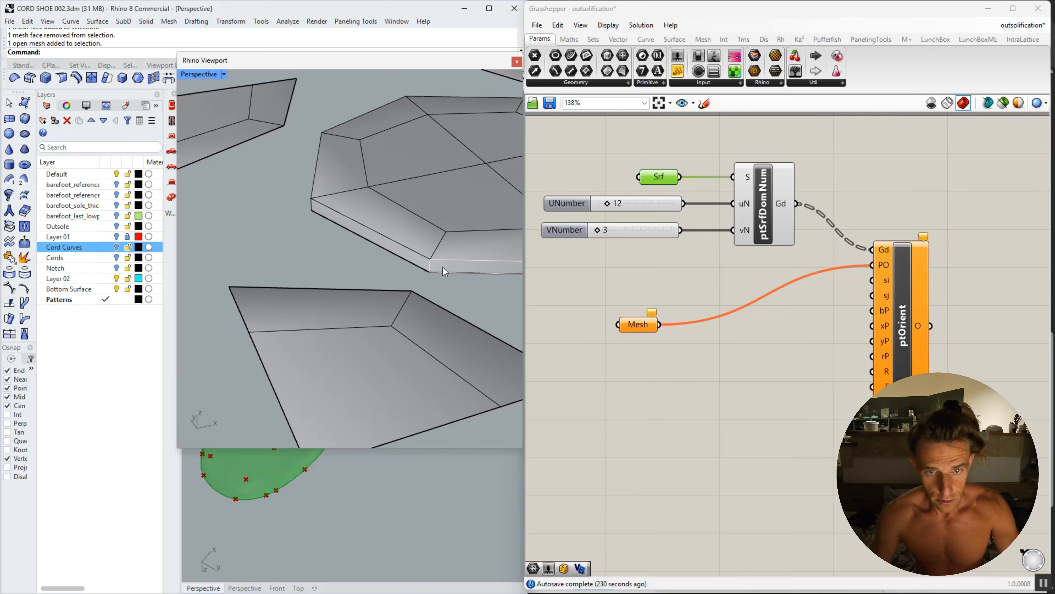
double_click(422, 265, "ctrl+shift")
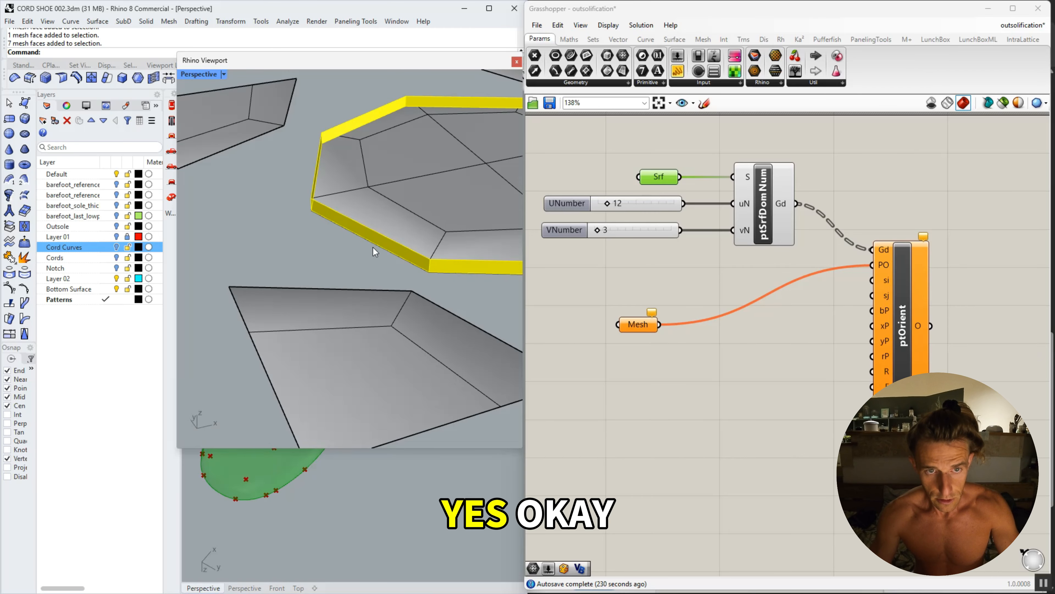
key("Delete")
scroll(373, 248, "down", 5)
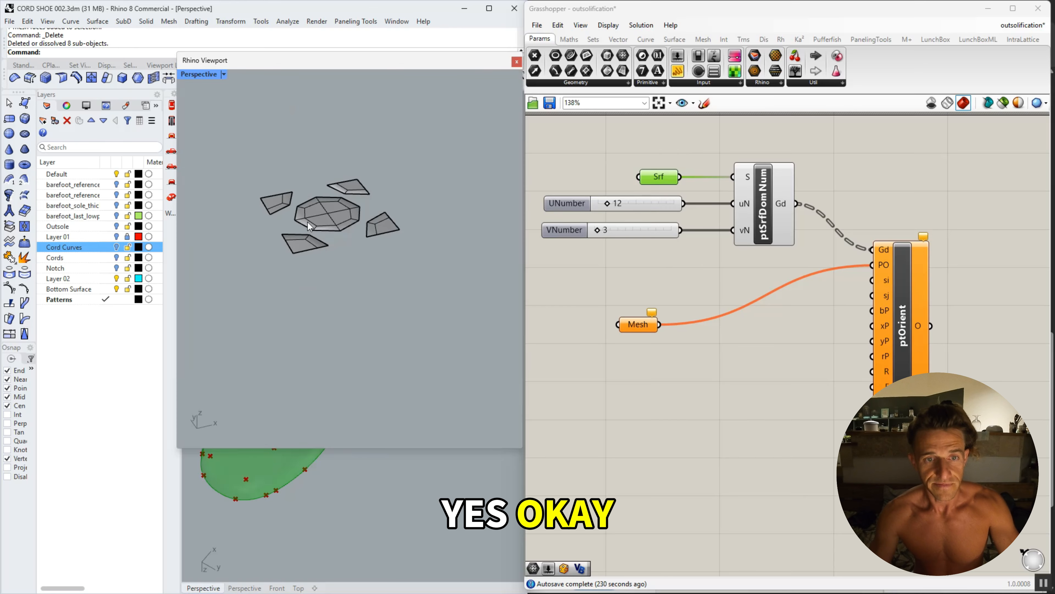
Try to offset the stripped tile mesh downward as an open copy below the raised surfaces.
left_click(307, 222)
scroll(320, 218, "up", 5)
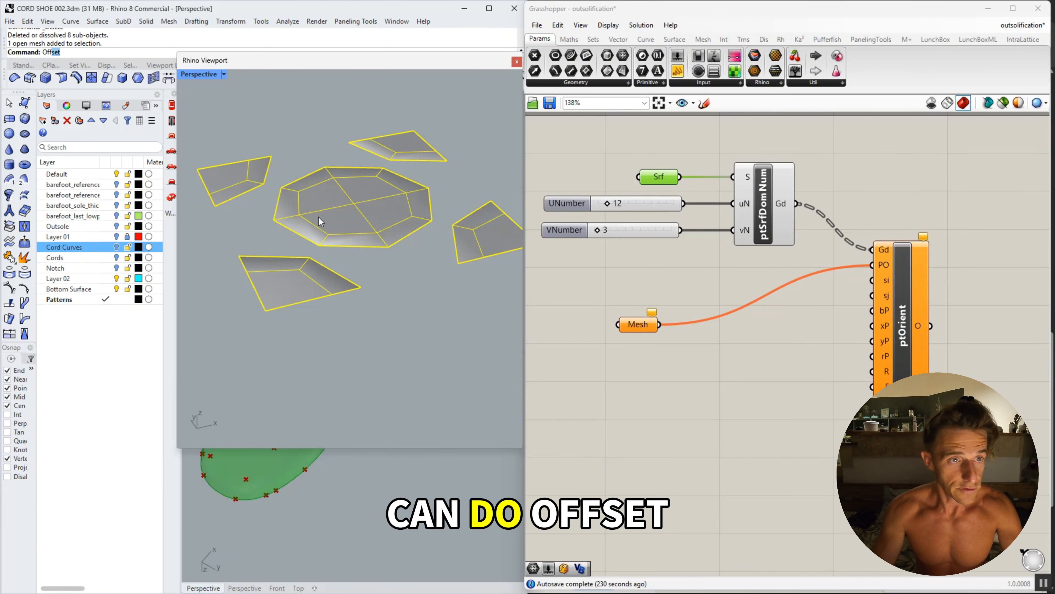
type("Off")
key("Down")
key("Down")
key("Return")
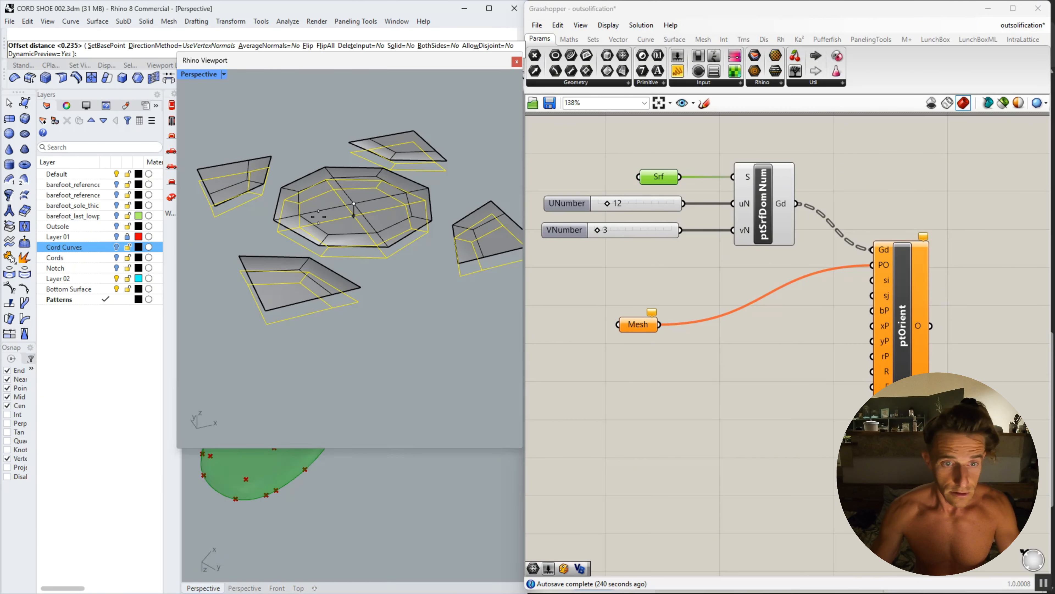
right_click_drag(350, 296, 346, 271)
scroll(347, 273, "down", 6)
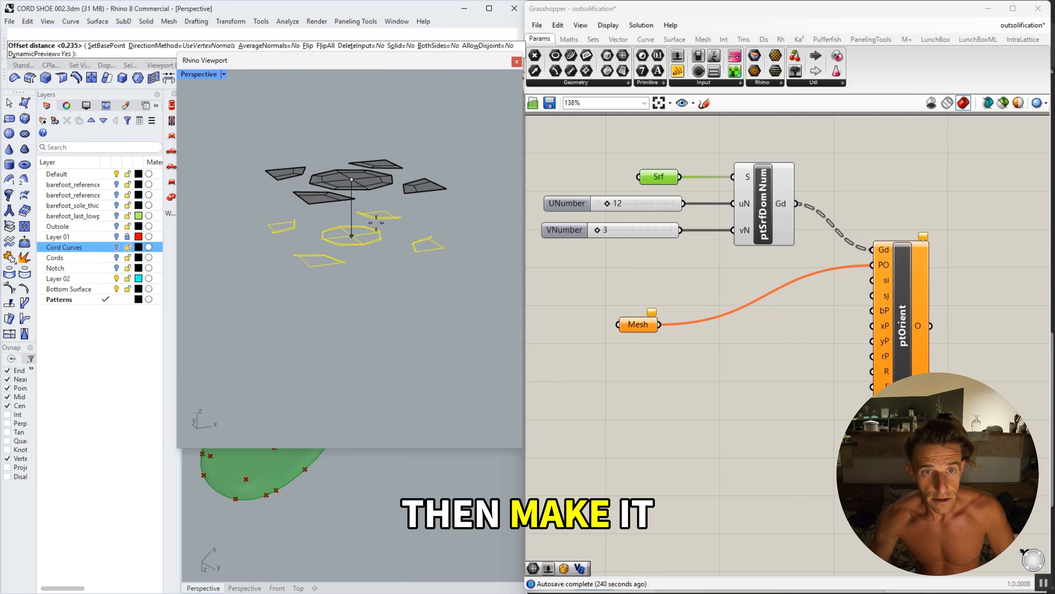
scroll(376, 223, "up", 6)
left_click(376, 197)
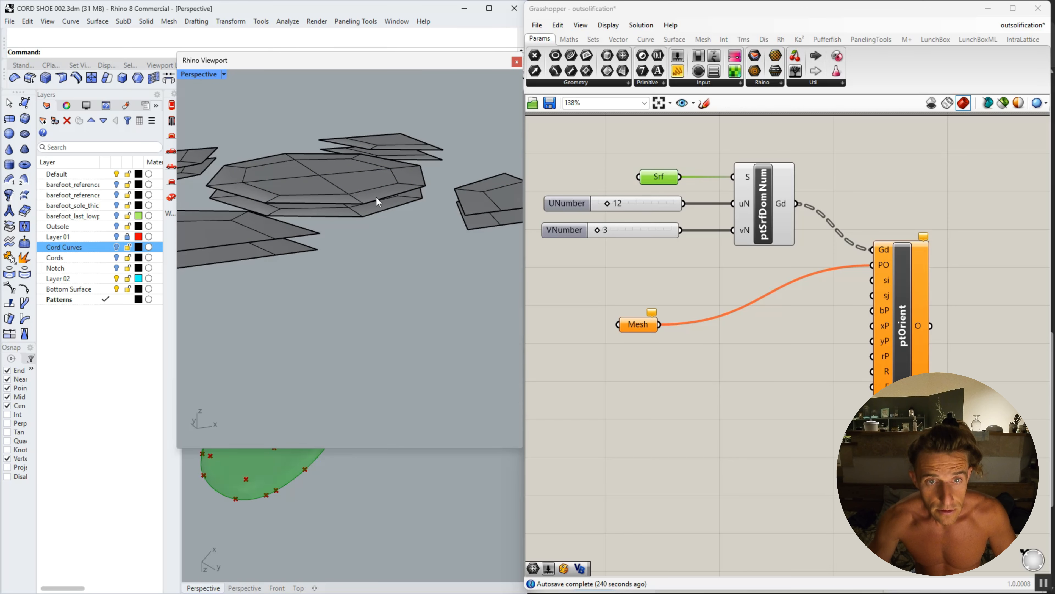
key("ctrl+z")
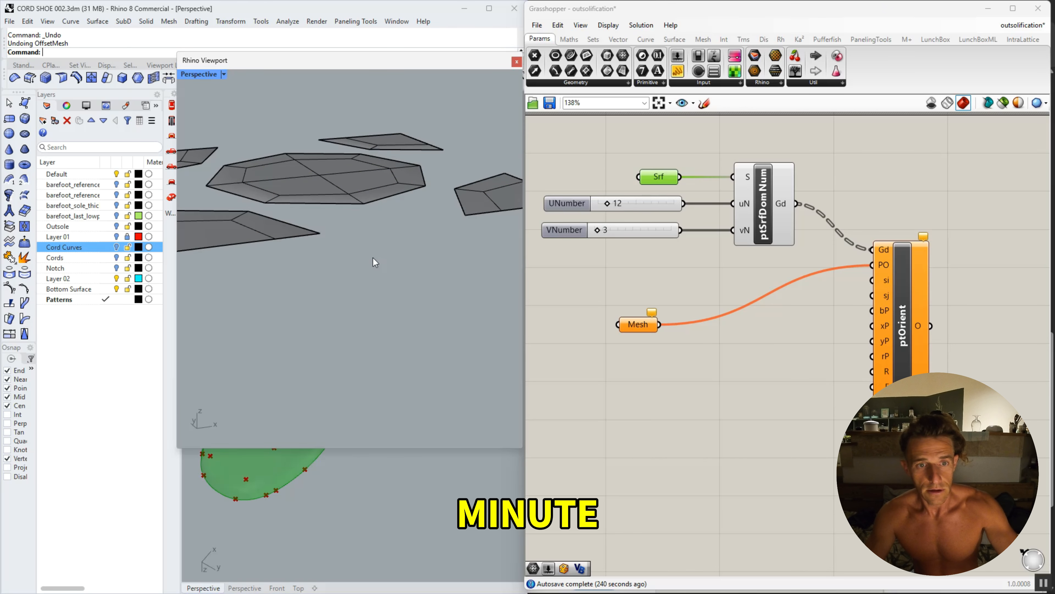
Try offsetting the tile mesh downward with the Solid option set to Yes.
left_click(364, 195)
right_click(364, 196)
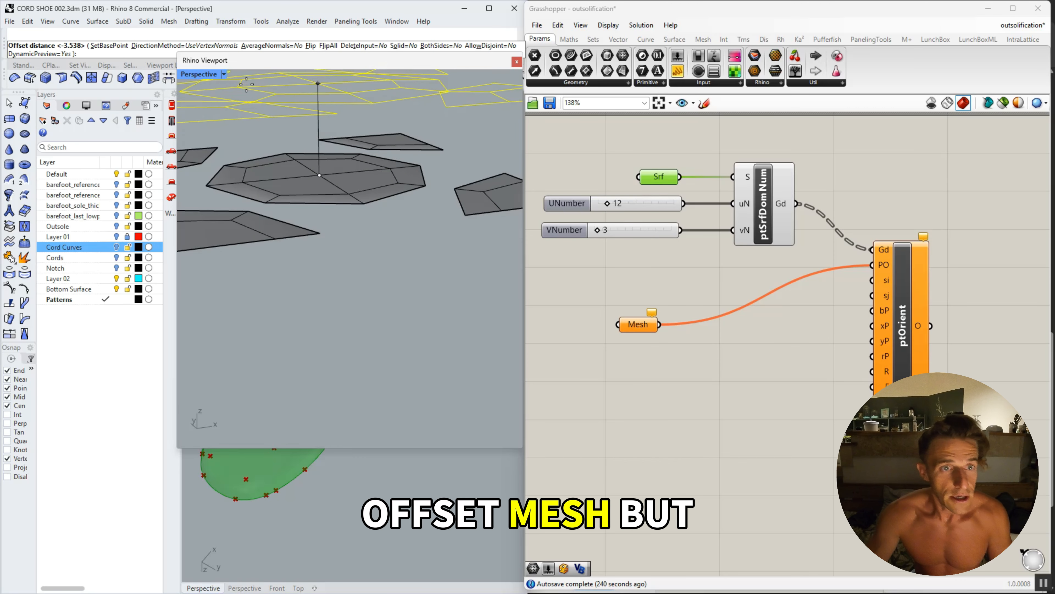
left_click(394, 48)
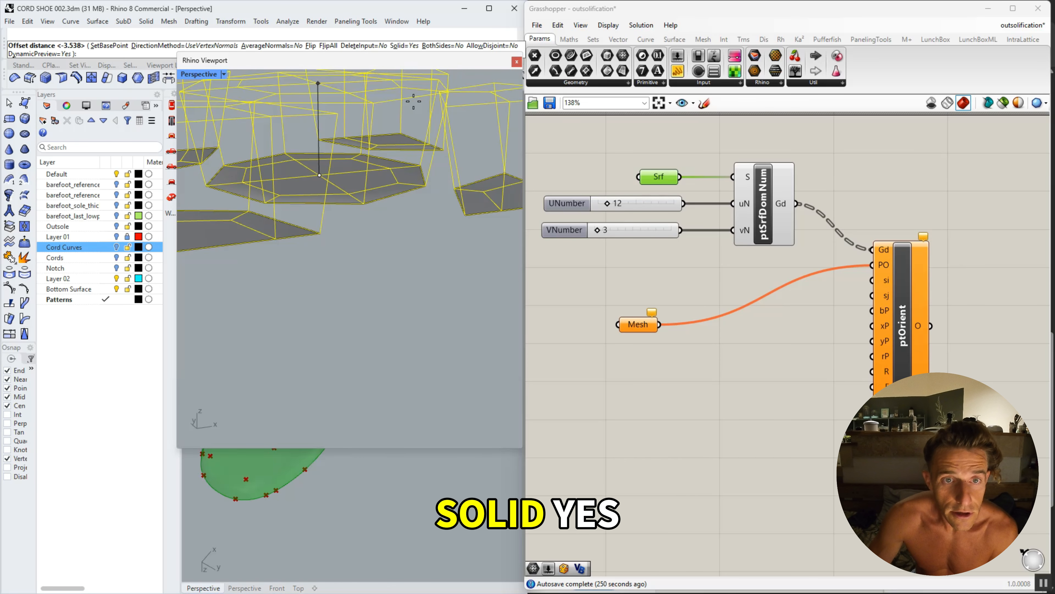
right_click_drag(397, 232, 391, 203)
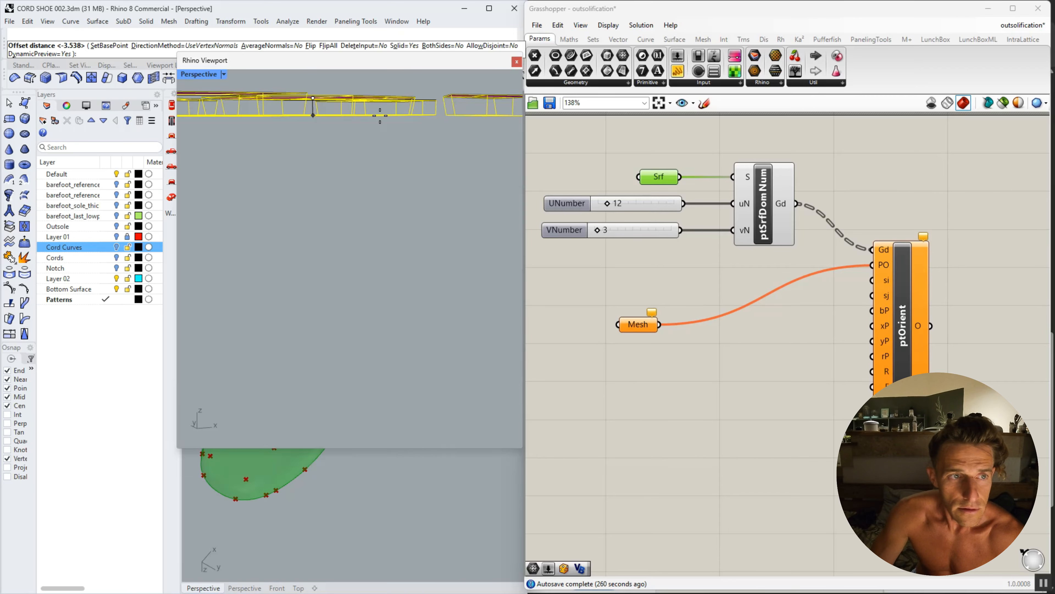
left_click(375, 122)
right_click_drag(361, 180, 371, 271)
key("ctrl+z")
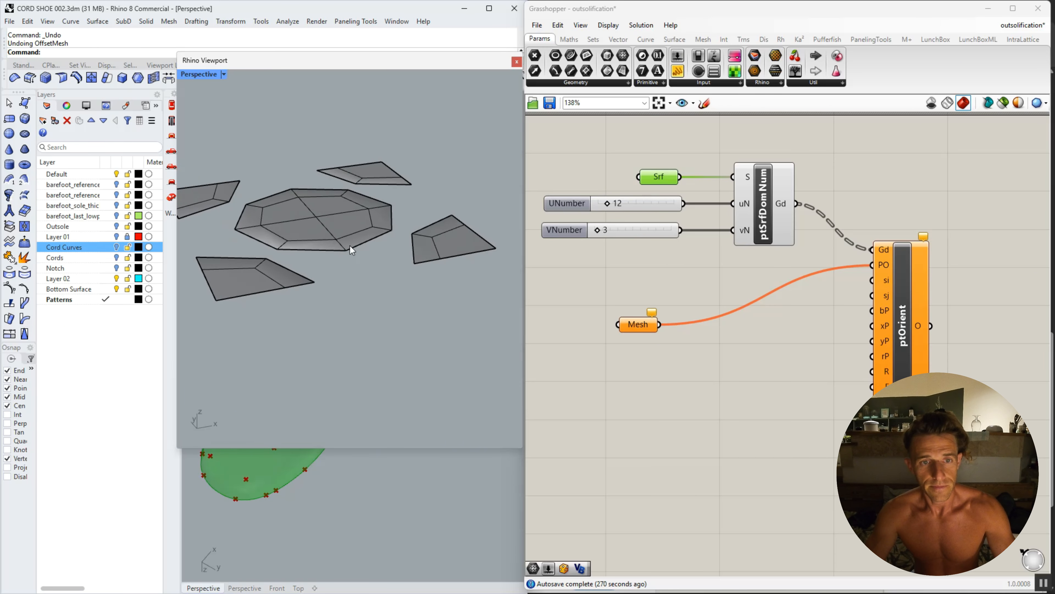
Delete the stripped tile mesh and unhide the original SubD tile.
left_click(319, 230)
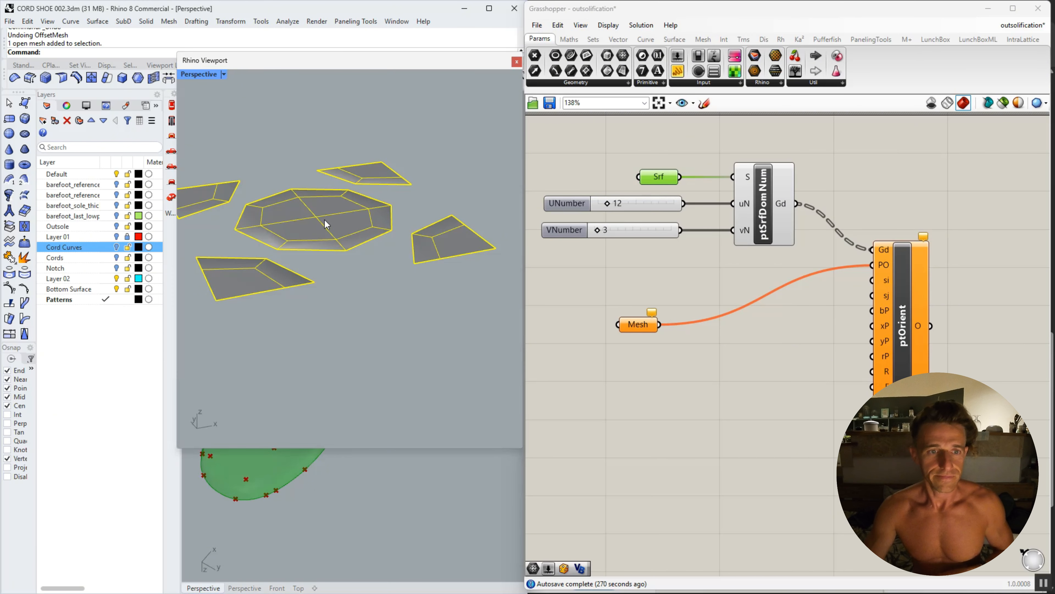
key("Delete")
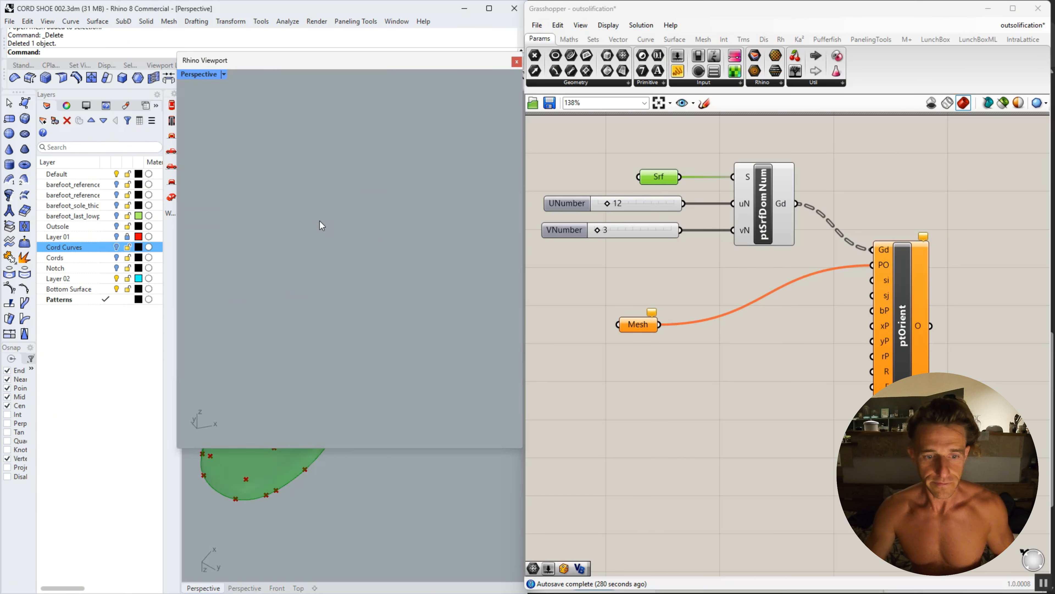
key("ctrl+shift+h")
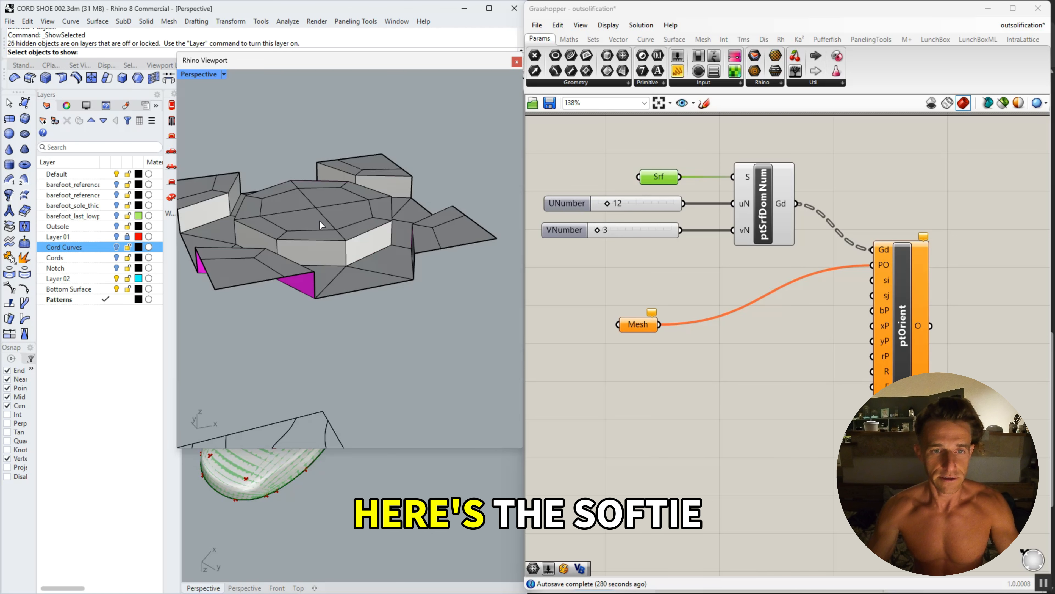
right_click_drag(315, 265, 376, 322)
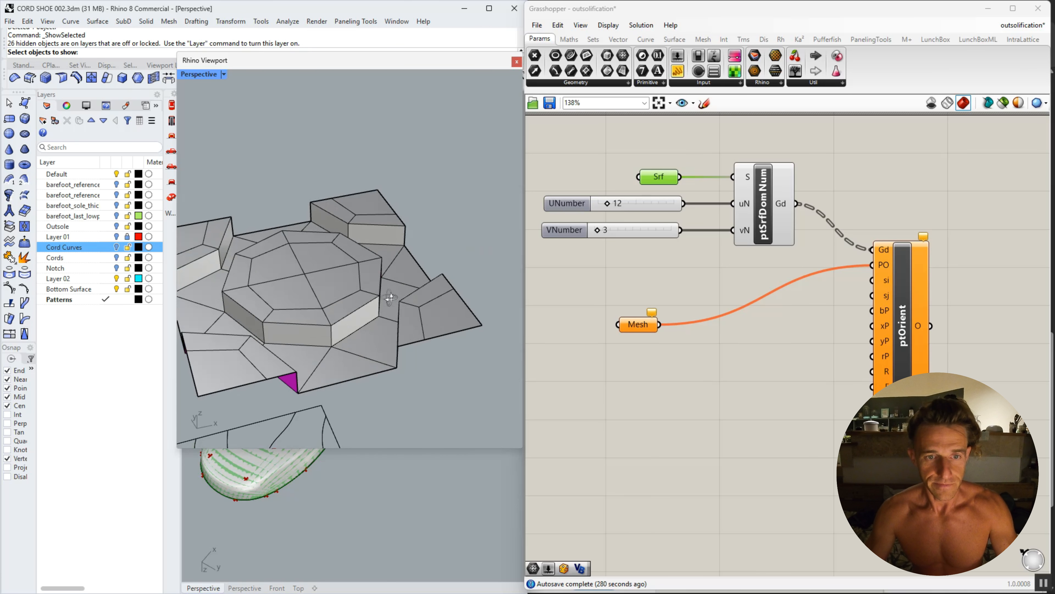
left_click(376, 323)
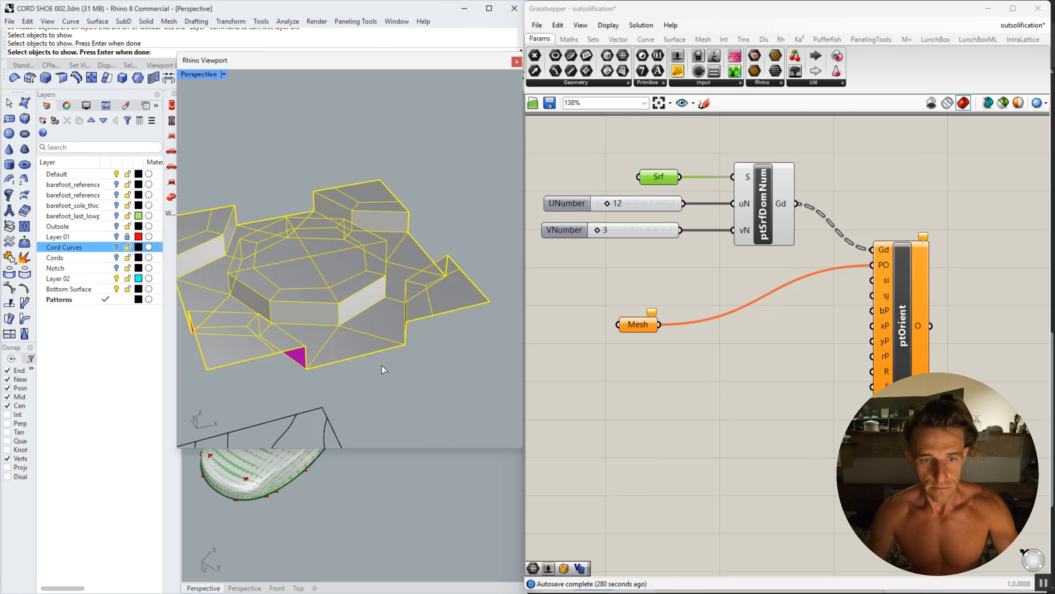
key("Return")
scroll(365, 344, "up", 5)
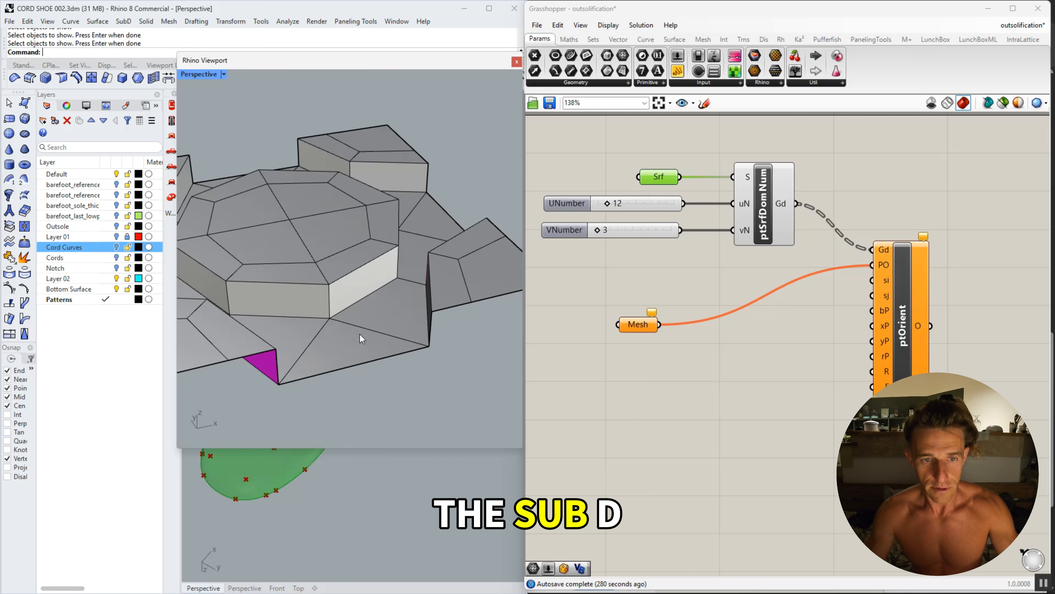
Delete the flat base faces of the SubD between the octagon and the two front corner pieces.
left_click(360, 334, "ctrl+shift")
left_click(385, 314, "ctrl+shift")
key("Delete")
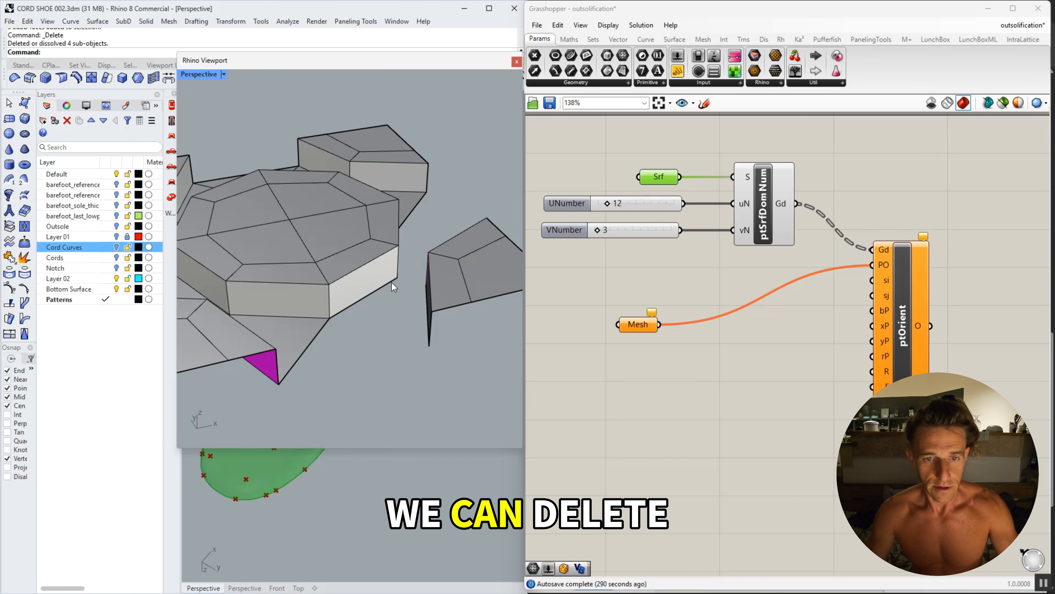
scroll(393, 274, "down", 6)
right_click_drag(394, 269, 283, 339)
scroll(268, 389, "up", 4)
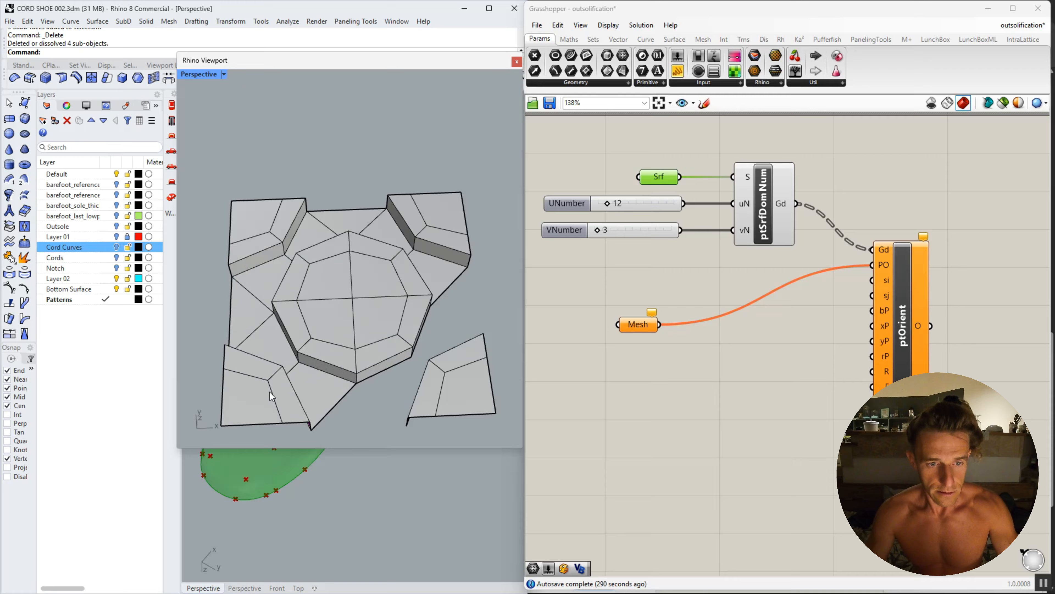
left_click(303, 387, "ctrl+shift")
left_click(268, 341, "ctrl+shift")
key("Delete")
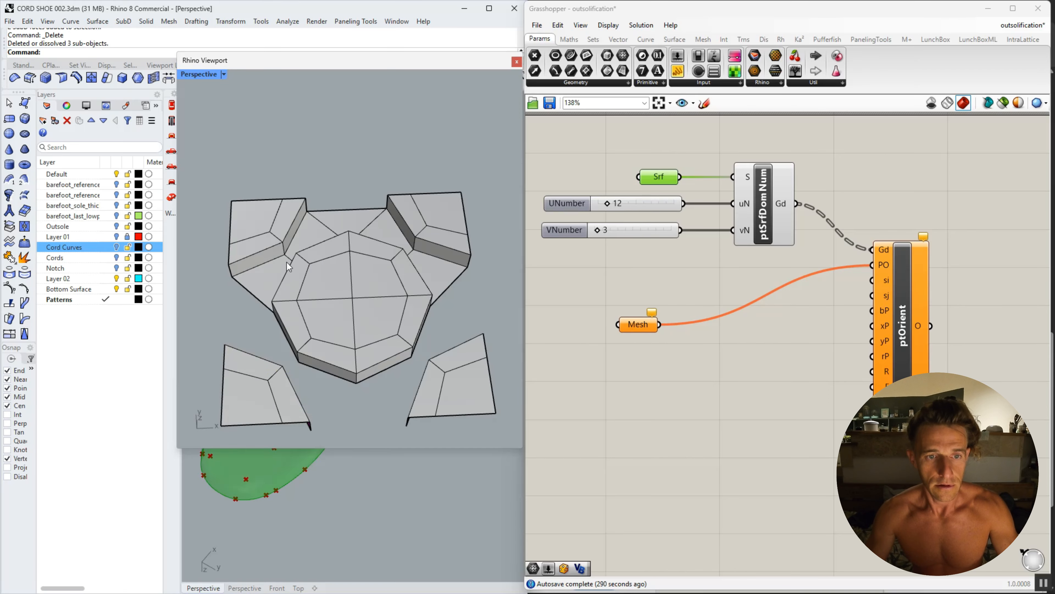
Delete the remaining flat base faces between the octagon and the two rear corner pieces of the SubD.
scroll(287, 262, "up", 3)
left_click(263, 271, "ctrl+shift")
left_click(318, 219, "ctrl+shift")
key("Delete")
scroll(328, 197, "up", 2)
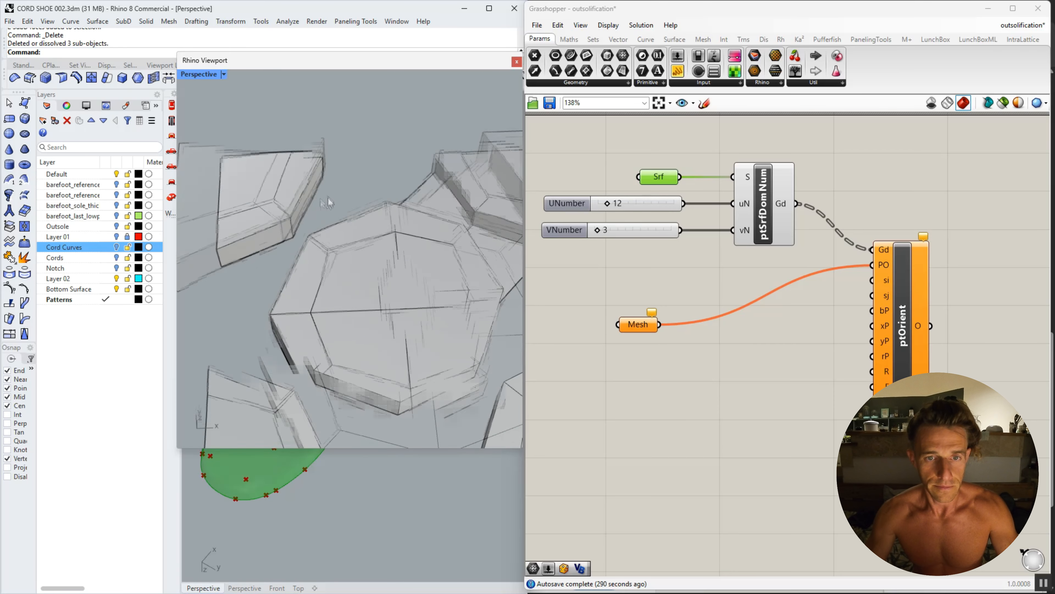
scroll(329, 197, "down", 4)
scroll(375, 262, "up", 5)
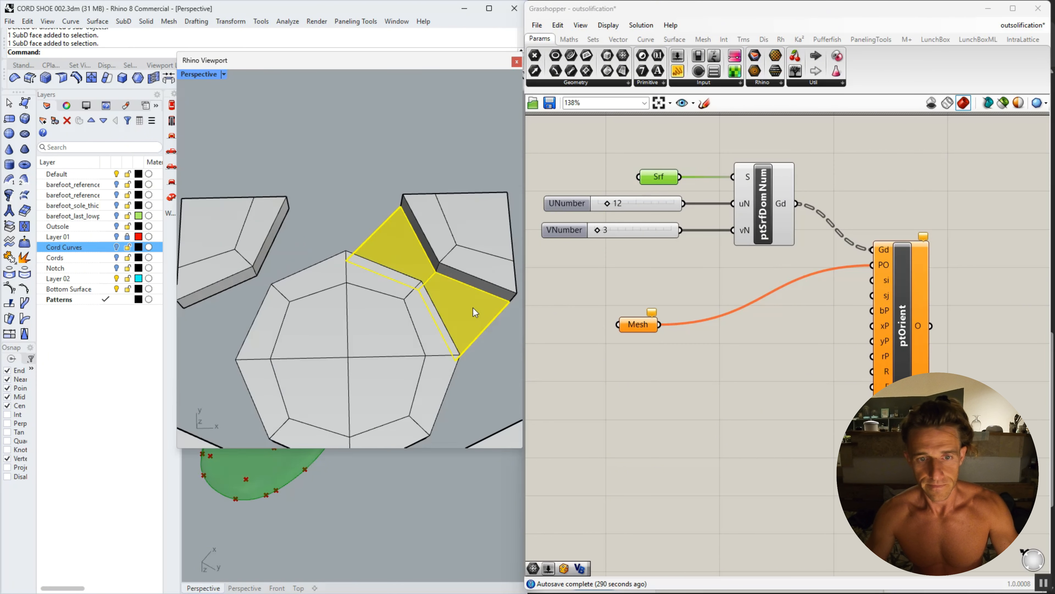
double_click(463, 303, "ctrl+shift")
left_click(464, 305, "ctrl+shift")
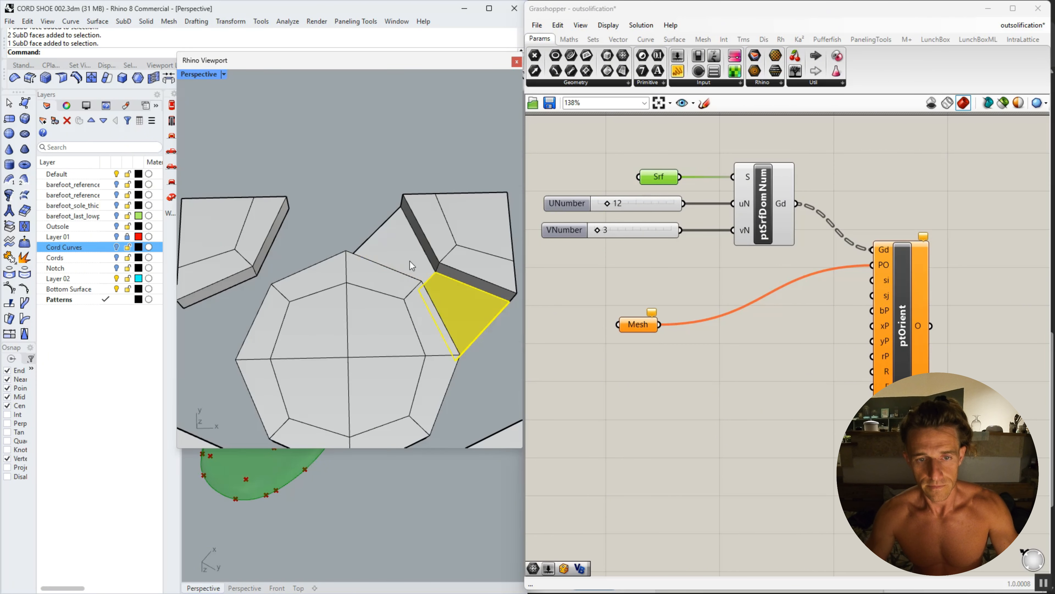
double_click(391, 245, "ctrl+shift")
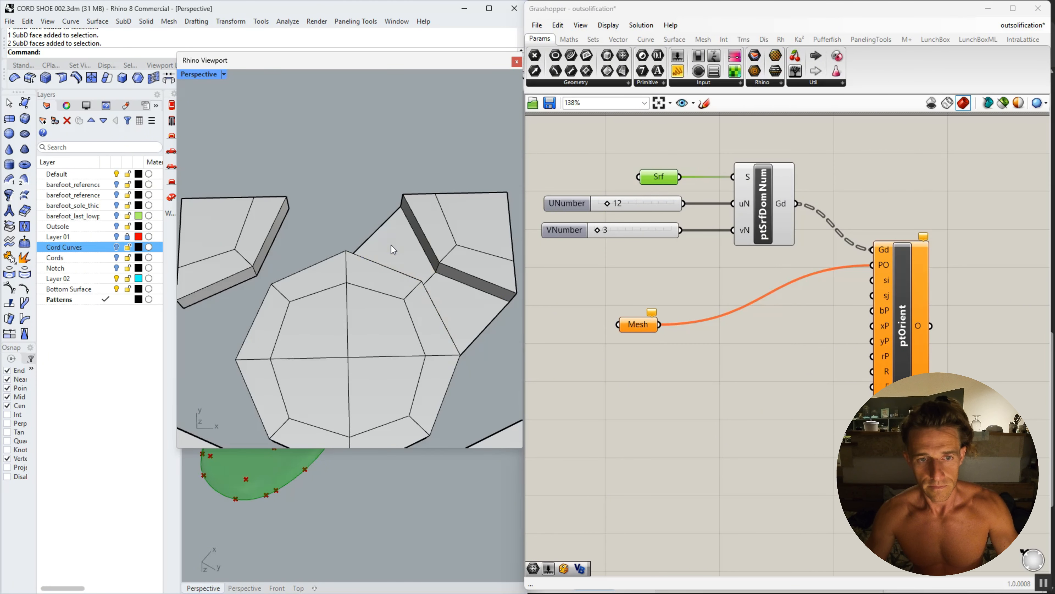
left_click(462, 314, "ctrl+shift")
key("Delete")
scroll(333, 250, "down", 5)
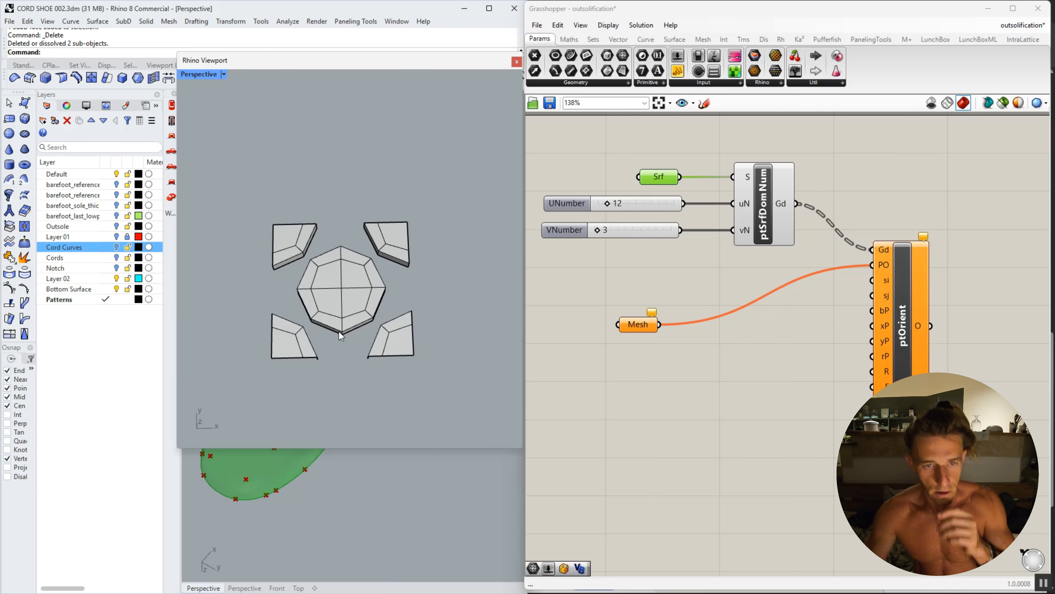
Undo the SubD face deletions back to the stripped tile mesh and clear the selection.
right_click_drag(339, 332, 351, 287, "shift")
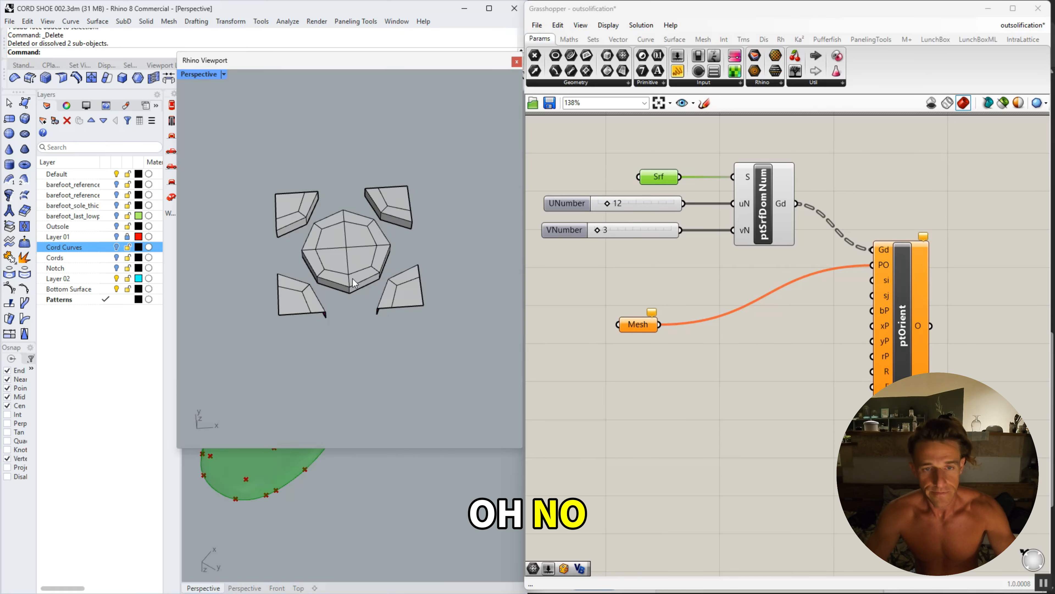
key("ctrl+z")
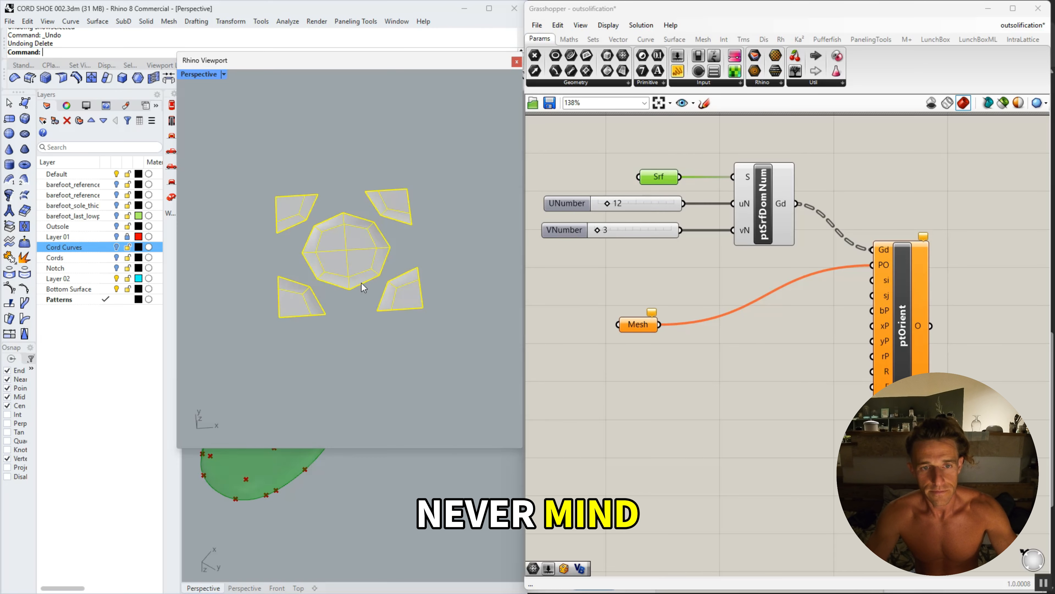
key("Escape")
Set the stripped tile mesh as the single mesh of the Grasshopper Mesh parameter, and close the floating Rhino viewport.
right_click_drag(361, 283, 335, 314)
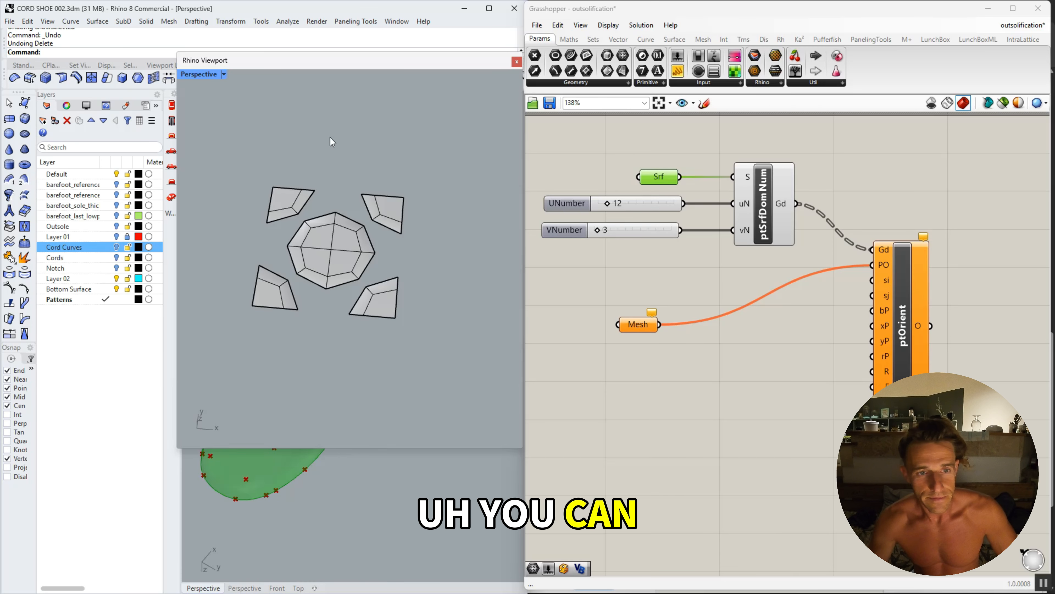
left_click(298, 265)
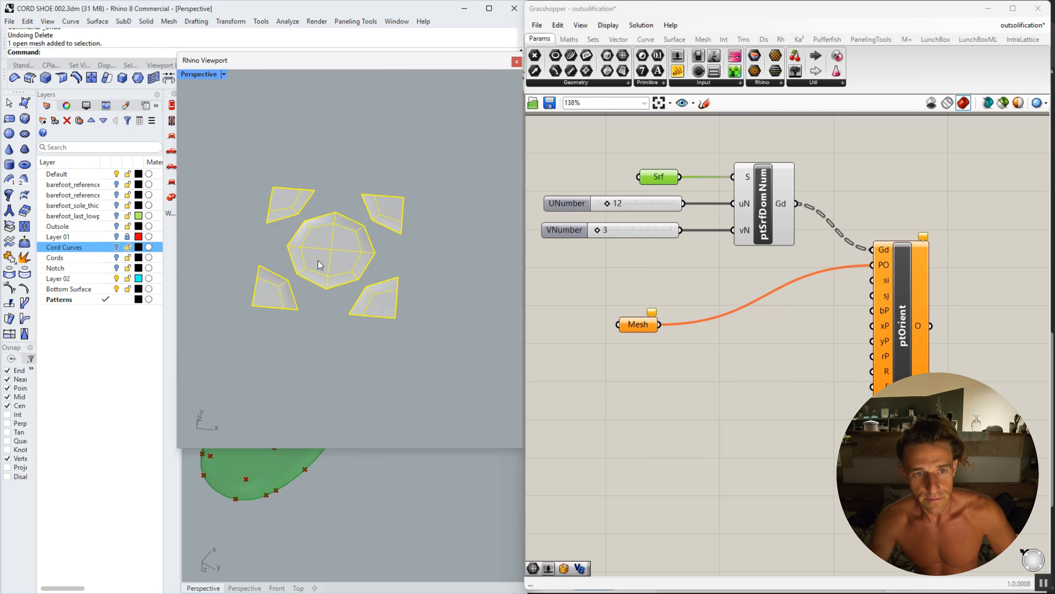
right_click(638, 327)
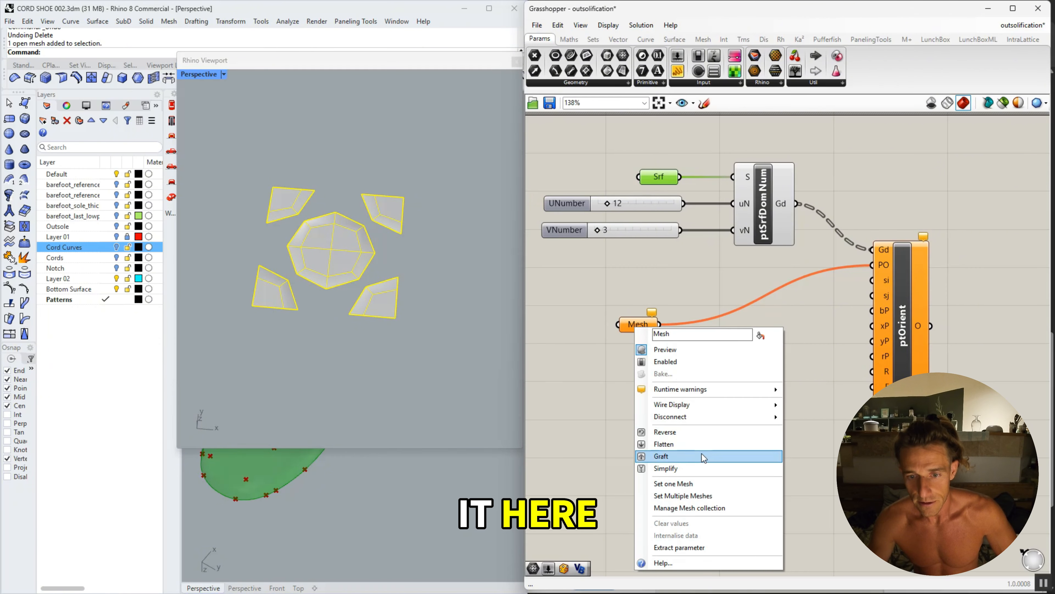
left_click(702, 485)
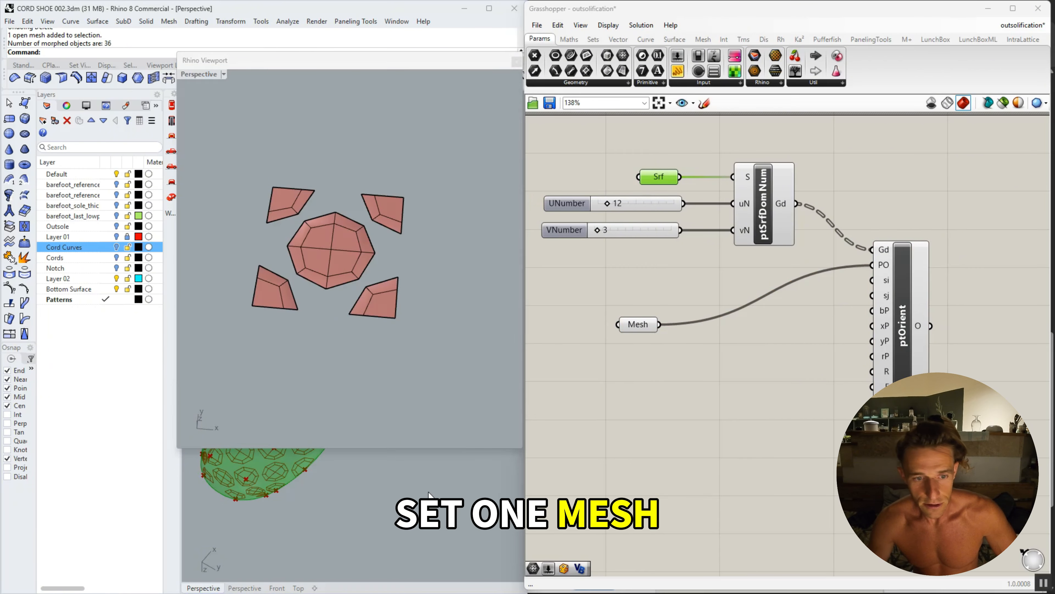
left_click_drag(460, 61, 291, 94)
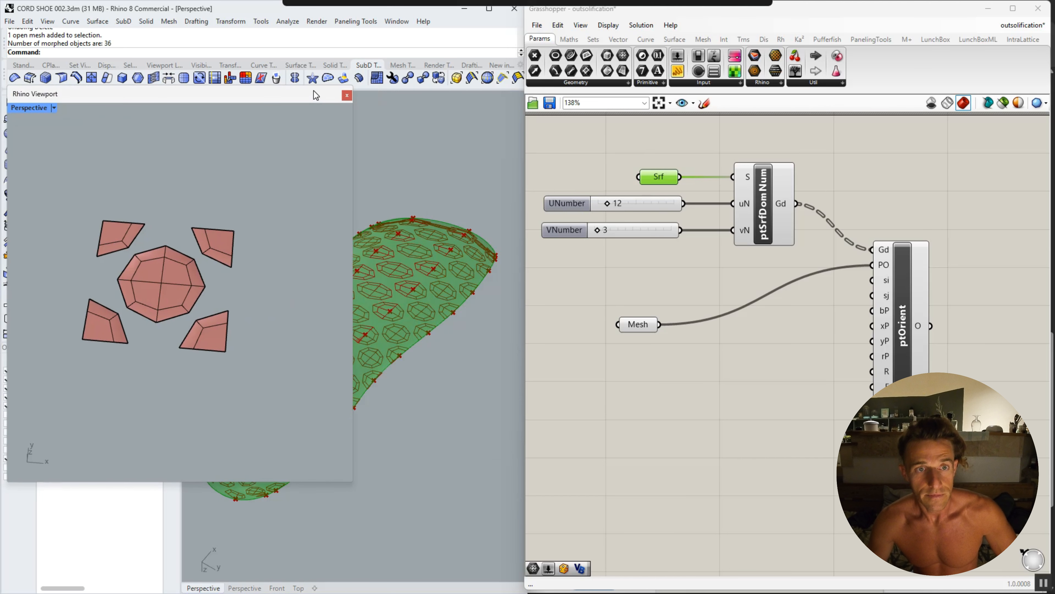
left_click(349, 94)
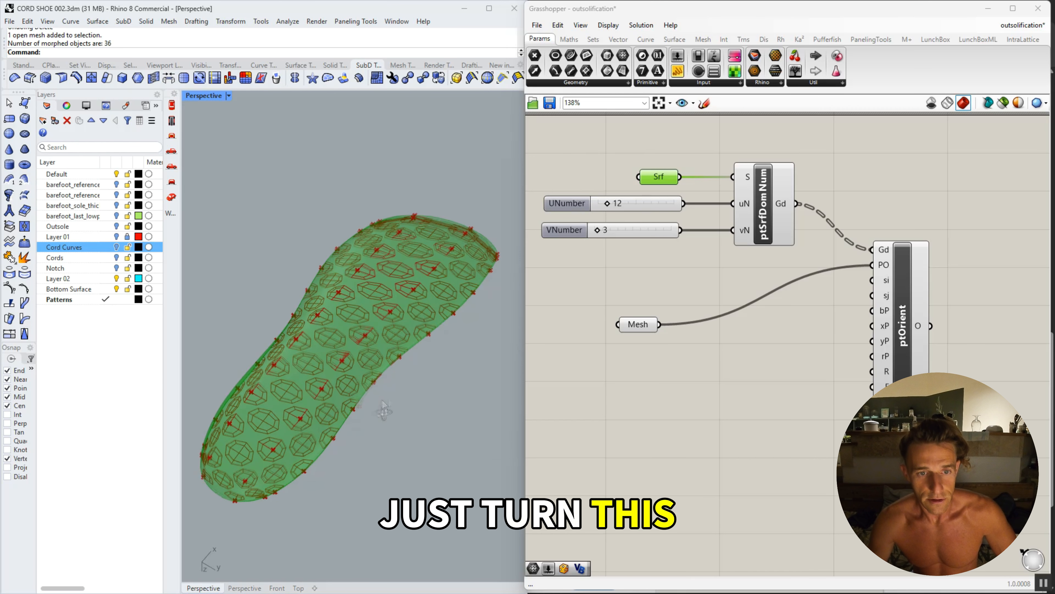
Examine how the distributed tiles sit on the sole surface, both up close and along its curved edges.
scroll(399, 347, "up", 5)
scroll(397, 344, "up", 2)
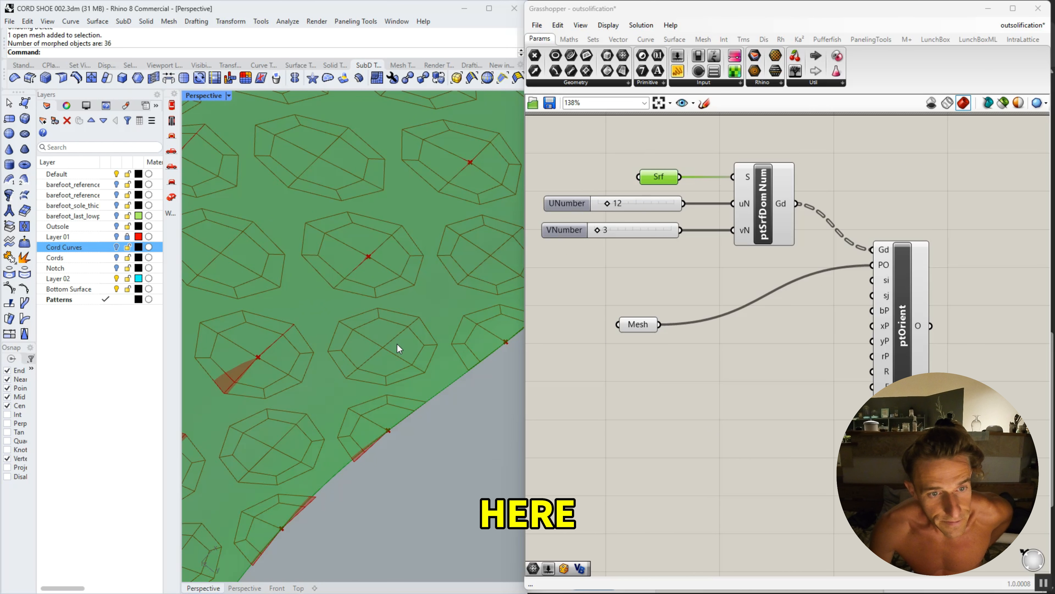
right_click_drag(397, 342, 409, 307)
scroll(244, 373, "up", 7)
scroll(413, 263, "down", 8)
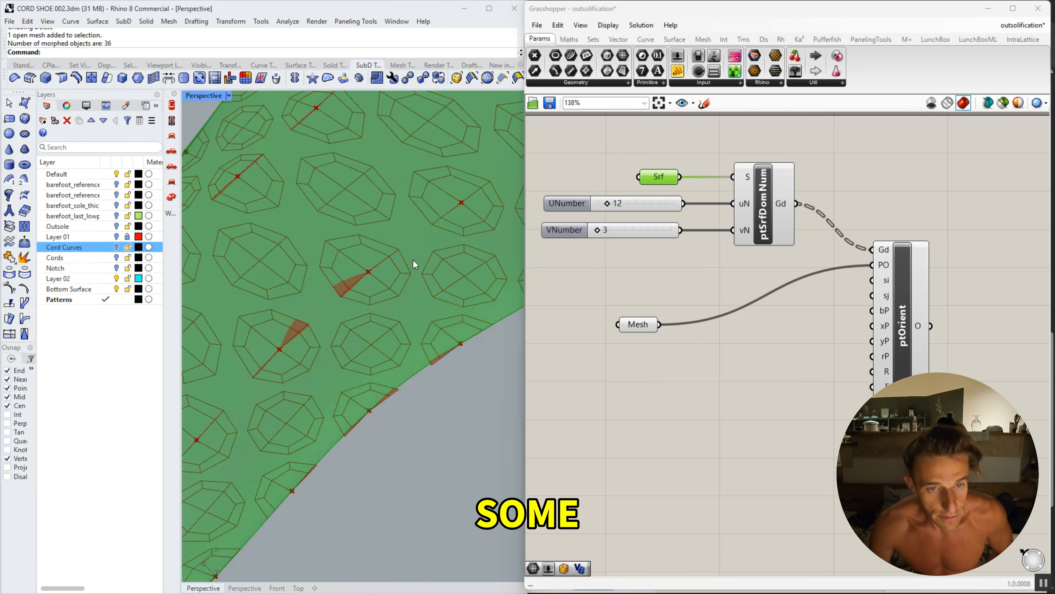
scroll(414, 260, "down", 6)
right_click_drag(409, 315, 388, 144)
scroll(390, 140, "up", 6)
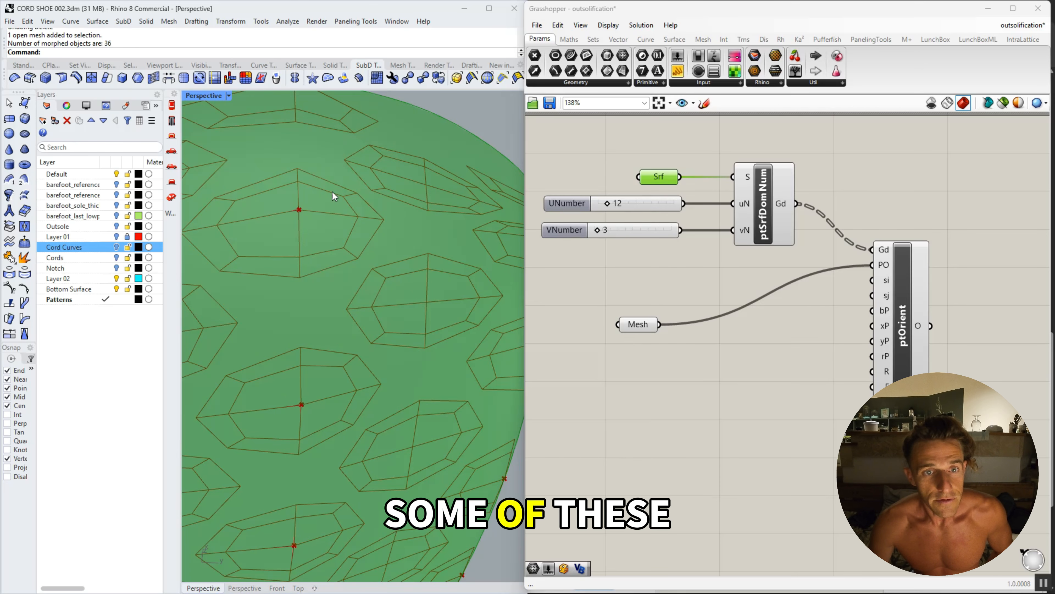
scroll(332, 196, "down", 6)
right_click_drag(352, 212, 423, 242)
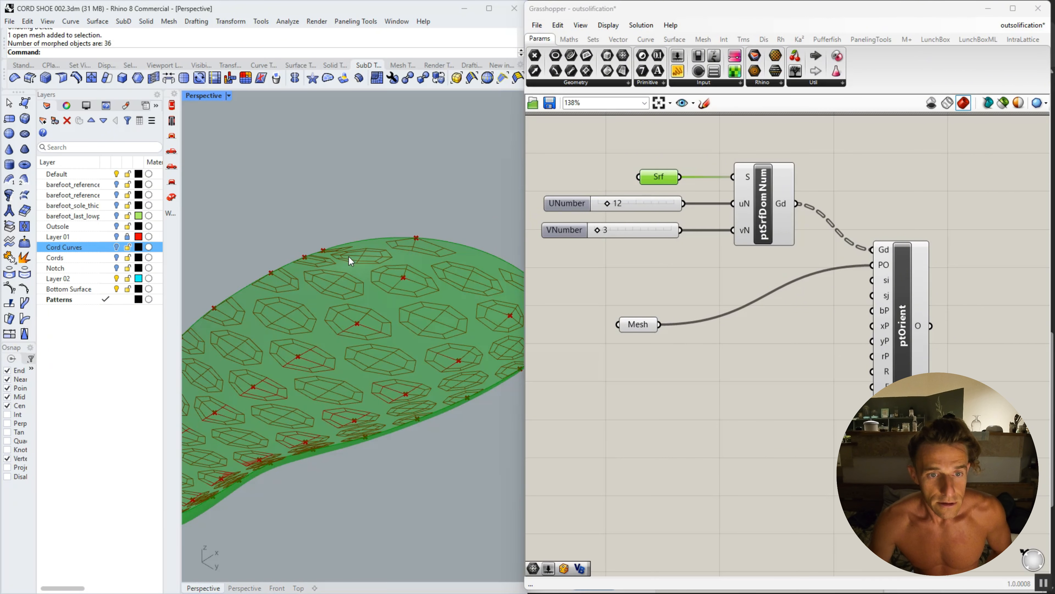
Examine the tile pattern over the whole sole for overly stretched tiles from several angles.
scroll(335, 236, "up", 2)
scroll(333, 221, "down", 5)
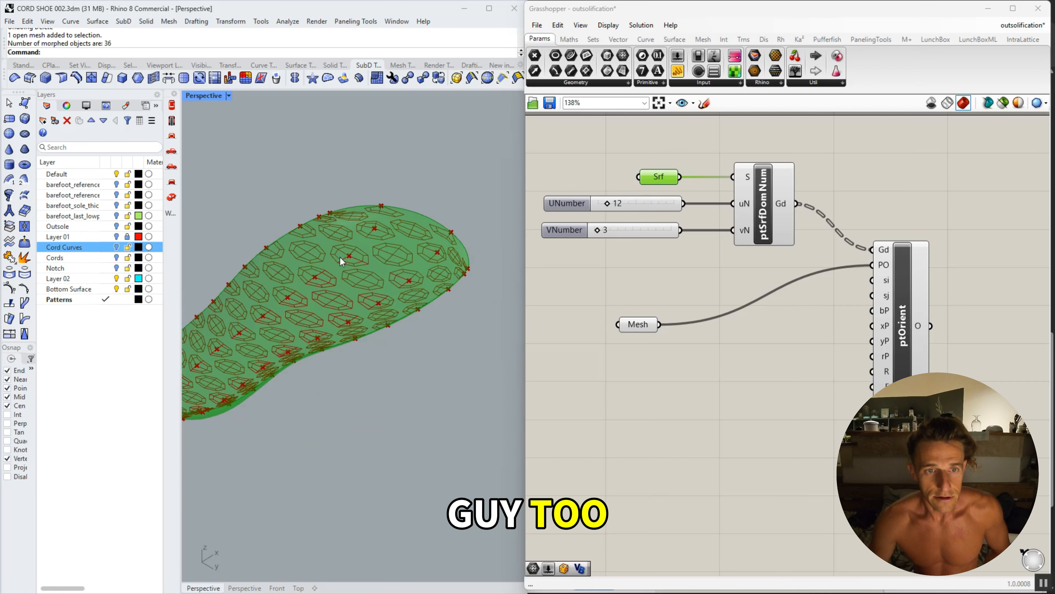
right_click_drag(340, 261, 361, 120)
scroll(393, 215, "down", 4)
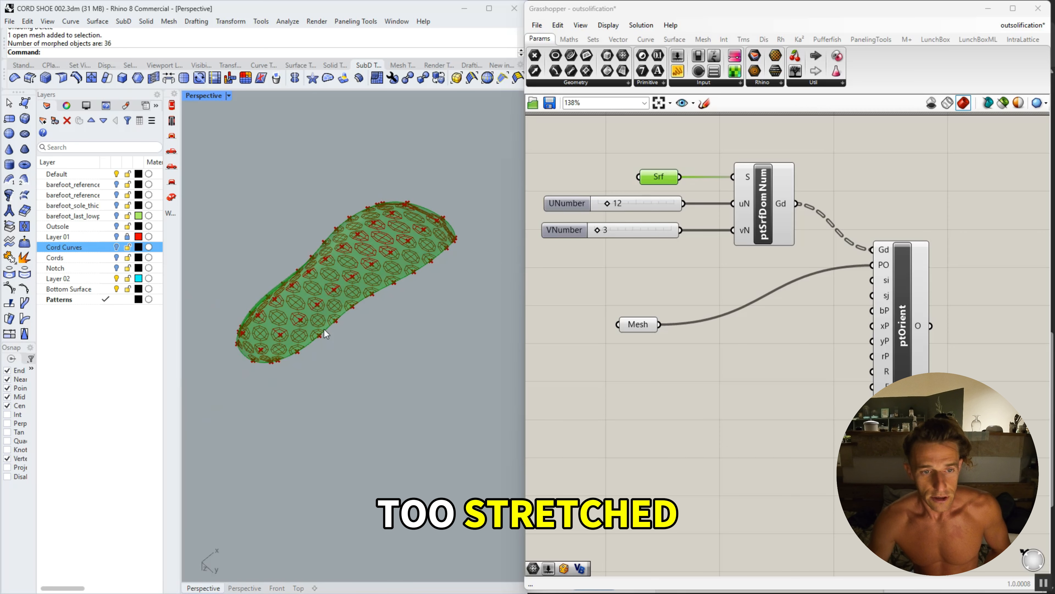
scroll(259, 365, "up", 3)
scroll(295, 359, "down", 2)
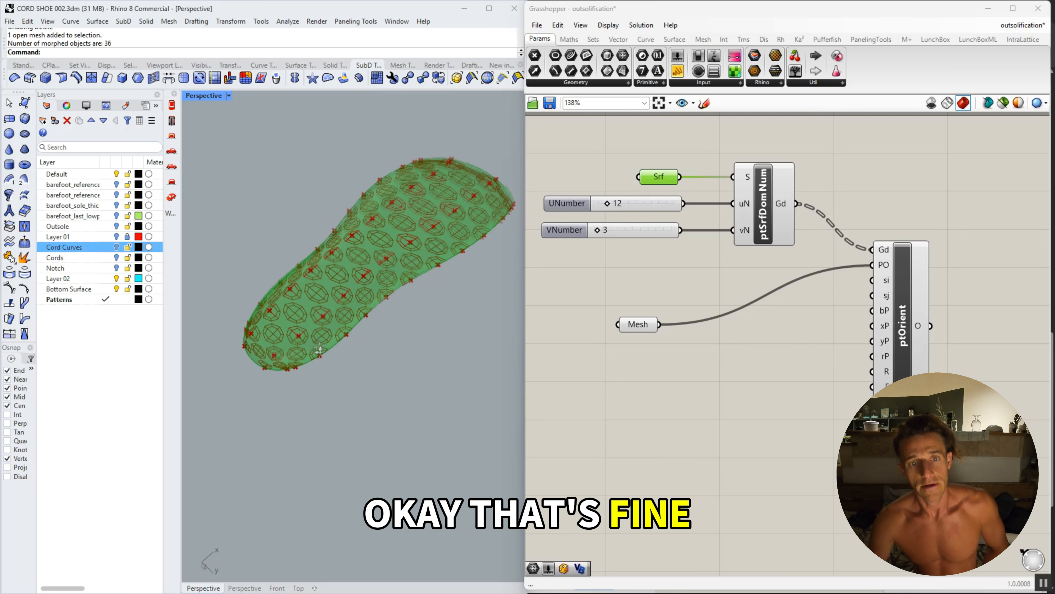
right_click_drag(319, 351, 327, 336)
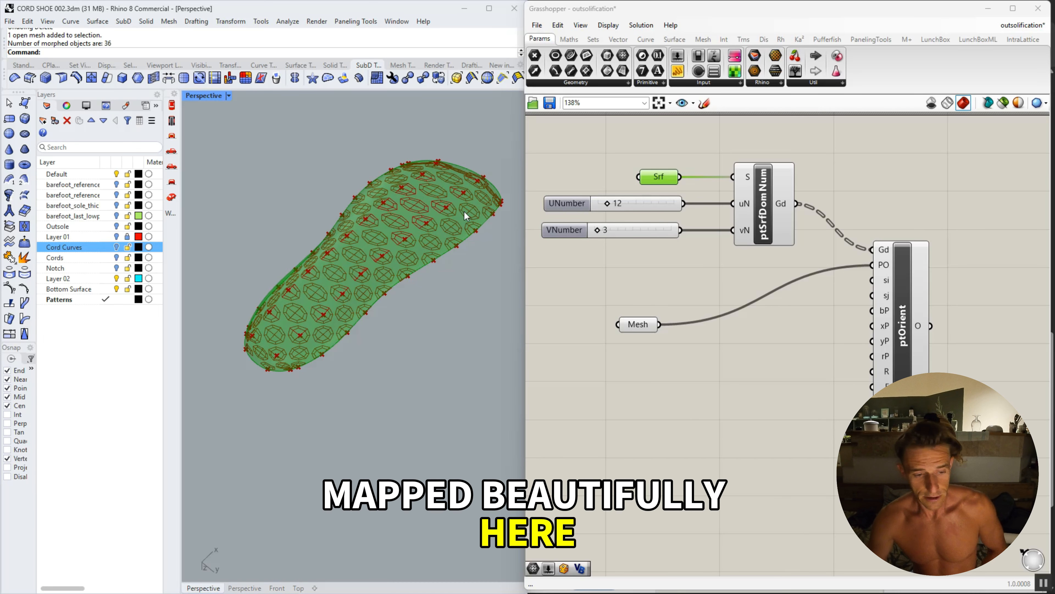
right_click_drag(465, 250, 451, 336)
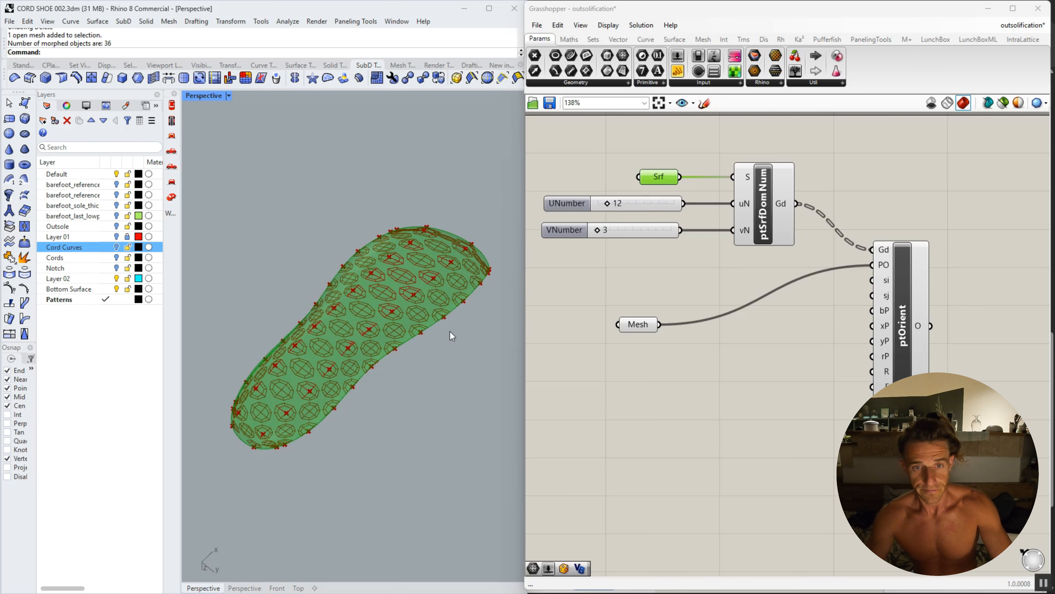
Bake the ptOrient tile output into the Rhino document, then close the Grasshopper window and maximize Rhino.
left_click(918, 336)
right_click(910, 335)
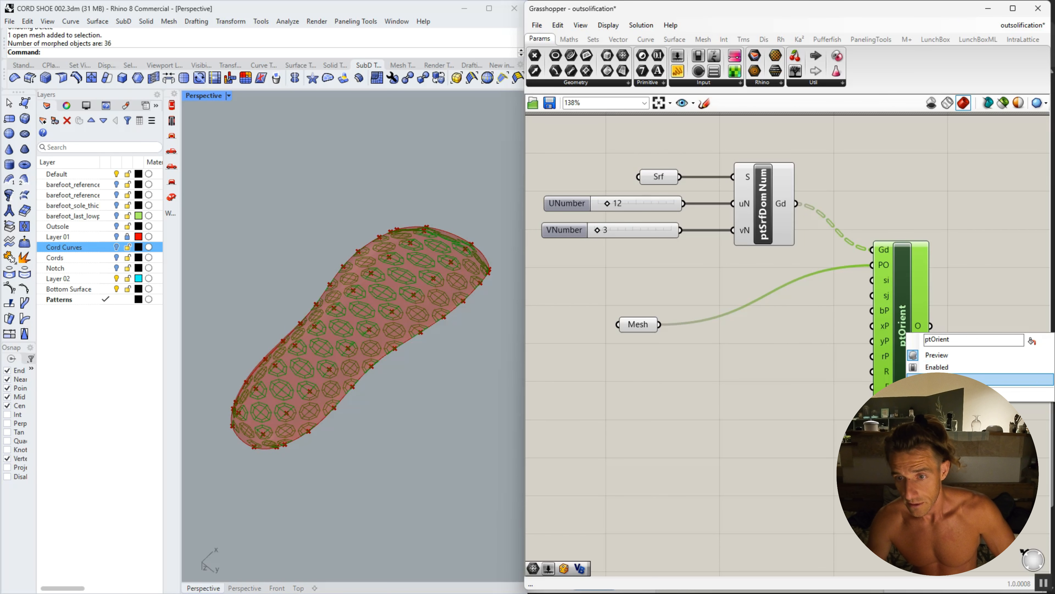
left_click(939, 380)
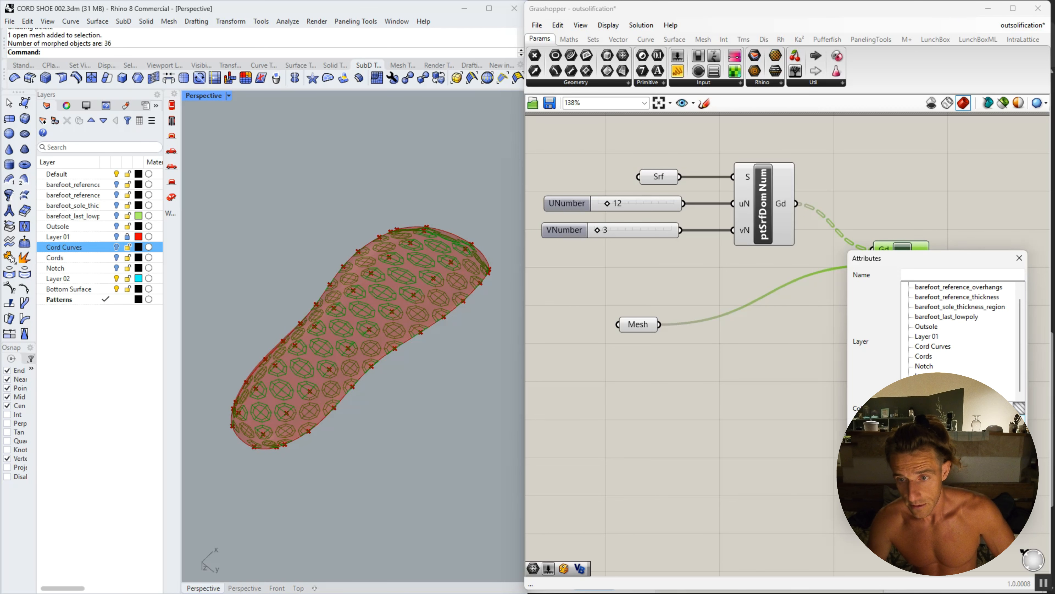
left_click(914, 462)
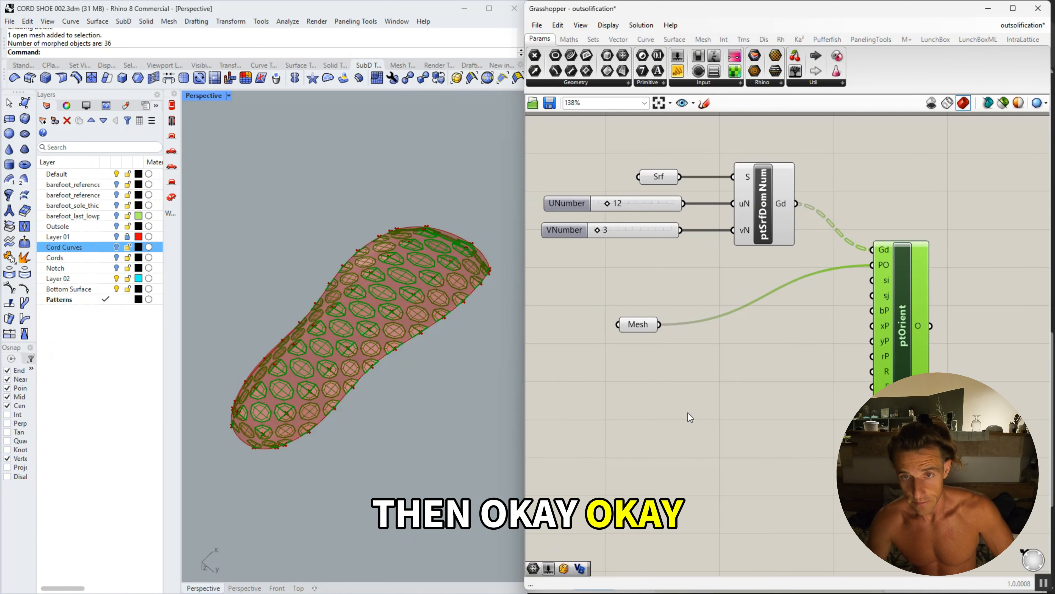
left_click(960, 208)
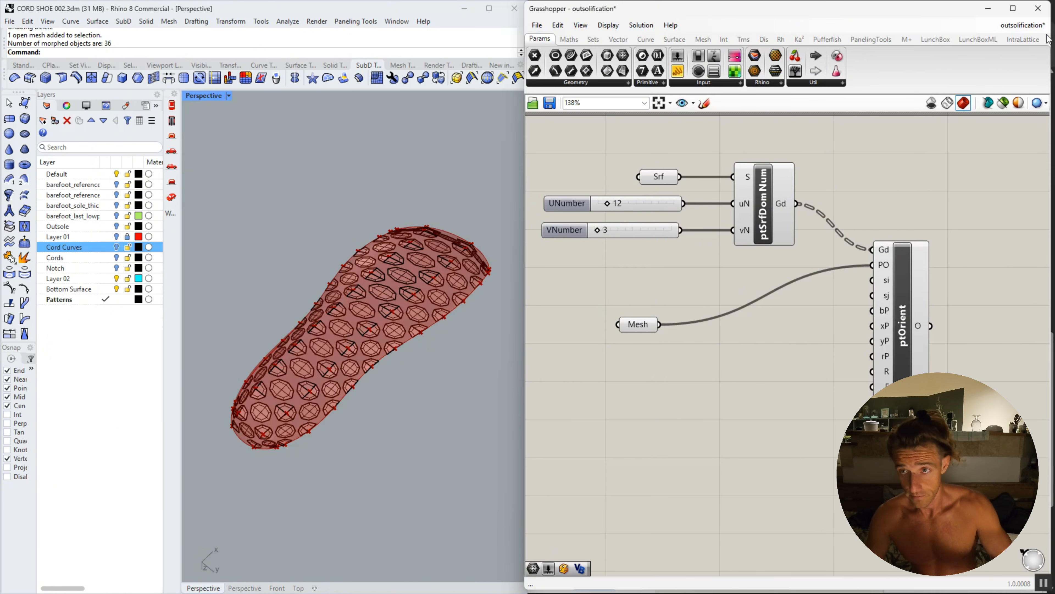
left_click(1041, 10)
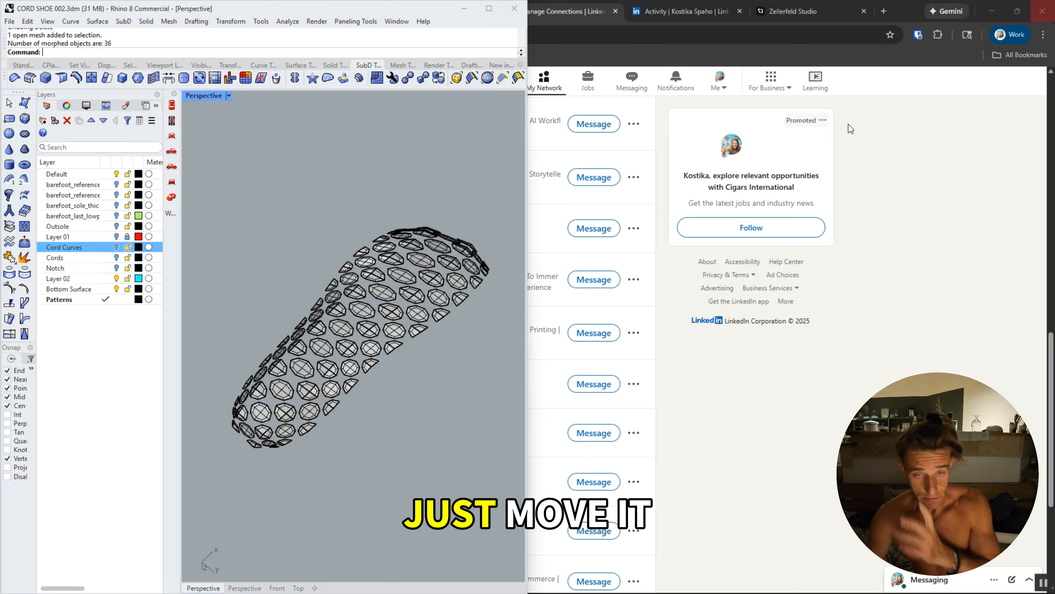
left_click(489, 8)
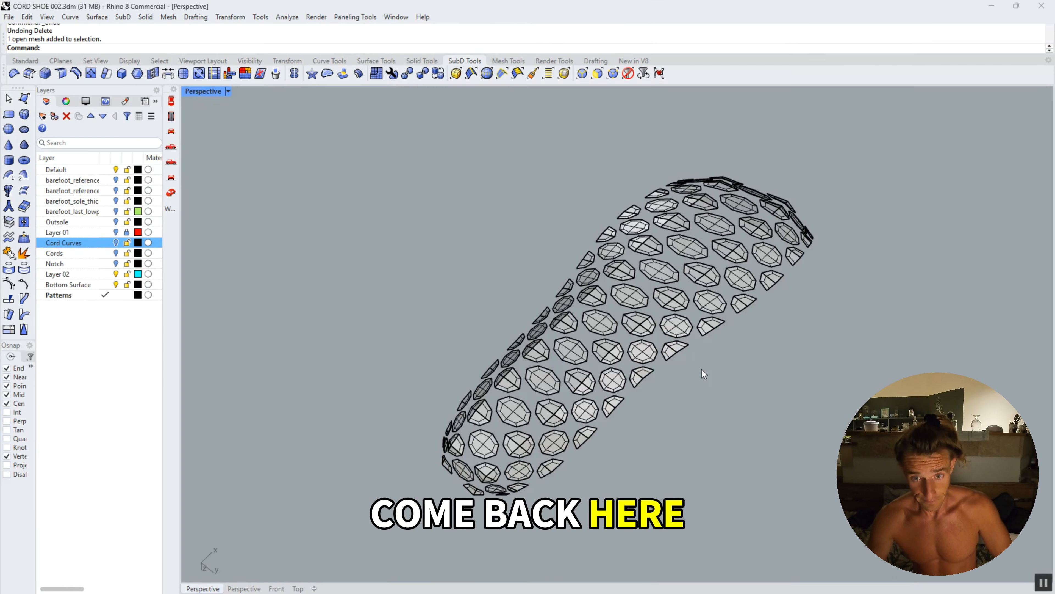
Check which baked mesh each neighbouring tile piece belongs to by selecting several pieces, and clear the selection.
mouse_move(701, 370)
right_mouse_down()
mouse_move(707, 424)
mouse_move(694, 382)
right_mouse_up()
scroll(582, 341, "up", 8)
left_click(524, 340)
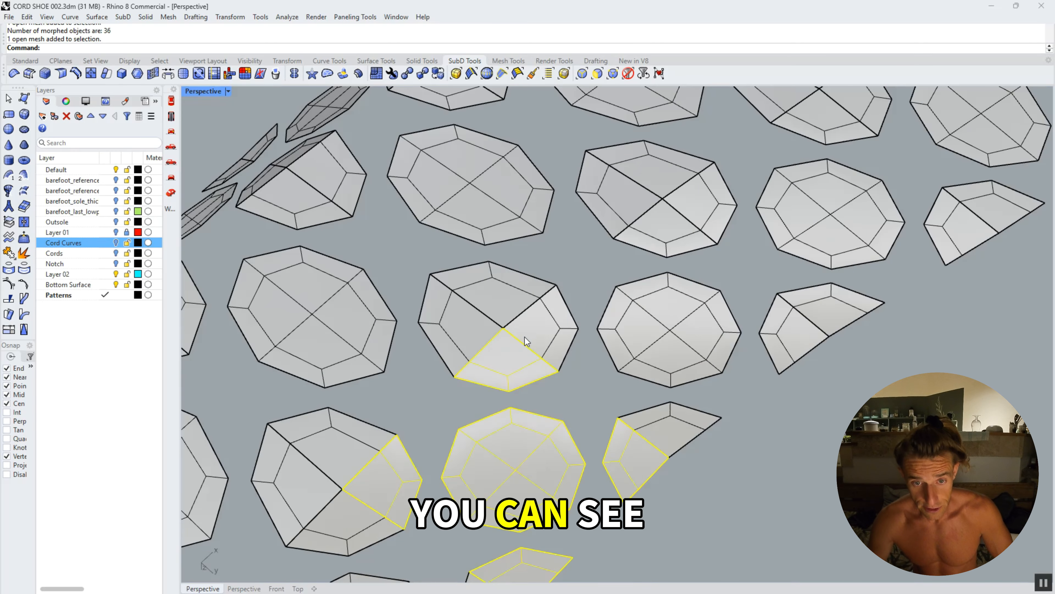
left_click(519, 324)
left_click(500, 310)
left_click(471, 333)
left_click(514, 366)
left_click(739, 501)
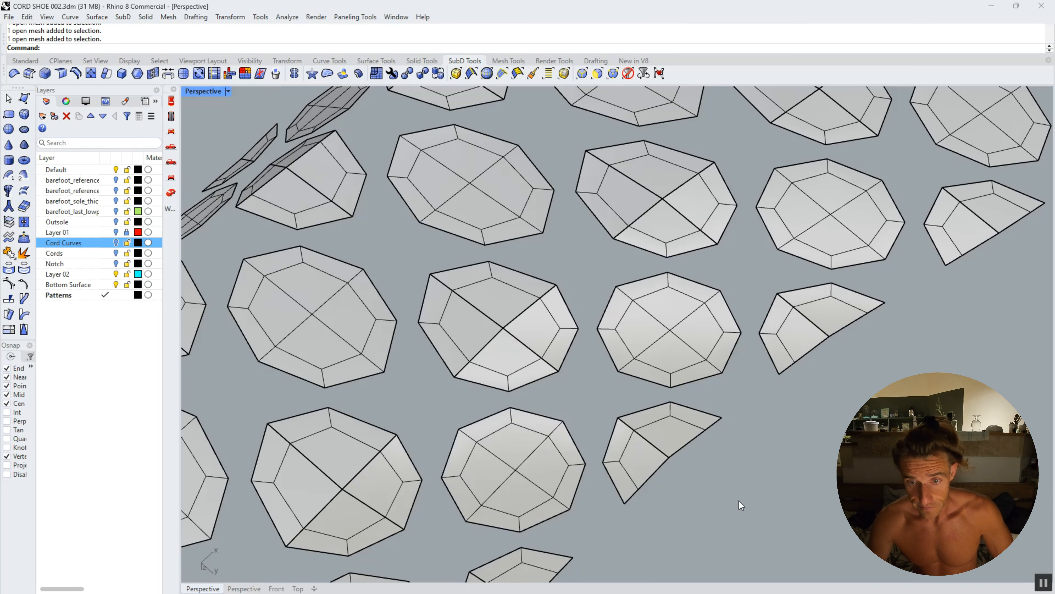
Examine the baked tile meshes from the end of the sole and from below, toggling the SubD display between smooth and flat.
scroll(542, 232, "down", 10)
right_click_drag(681, 349, 582, 266)
scroll(459, 353, "up", 3)
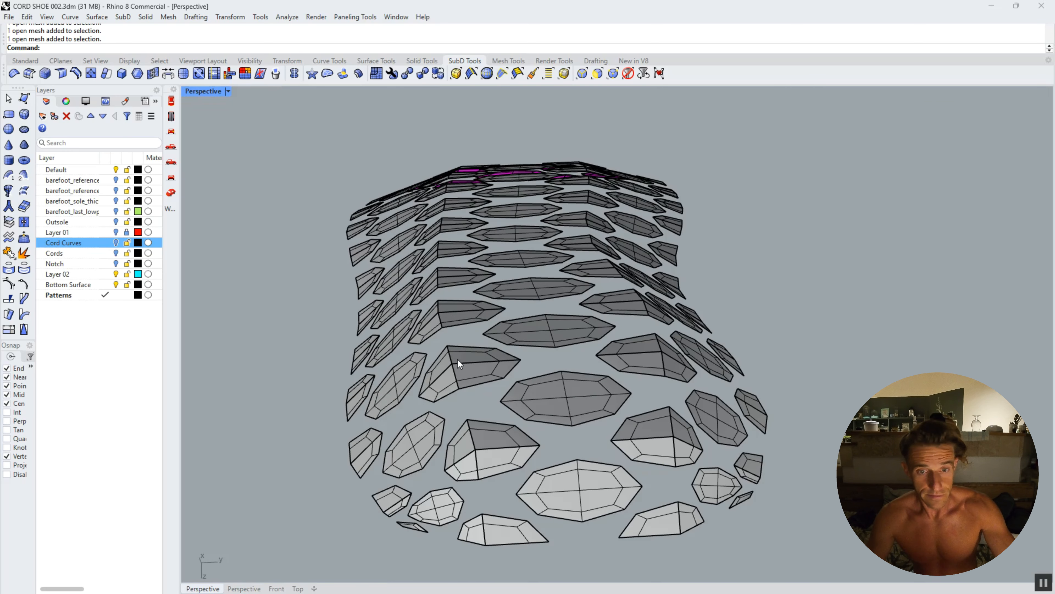
key("Tab")
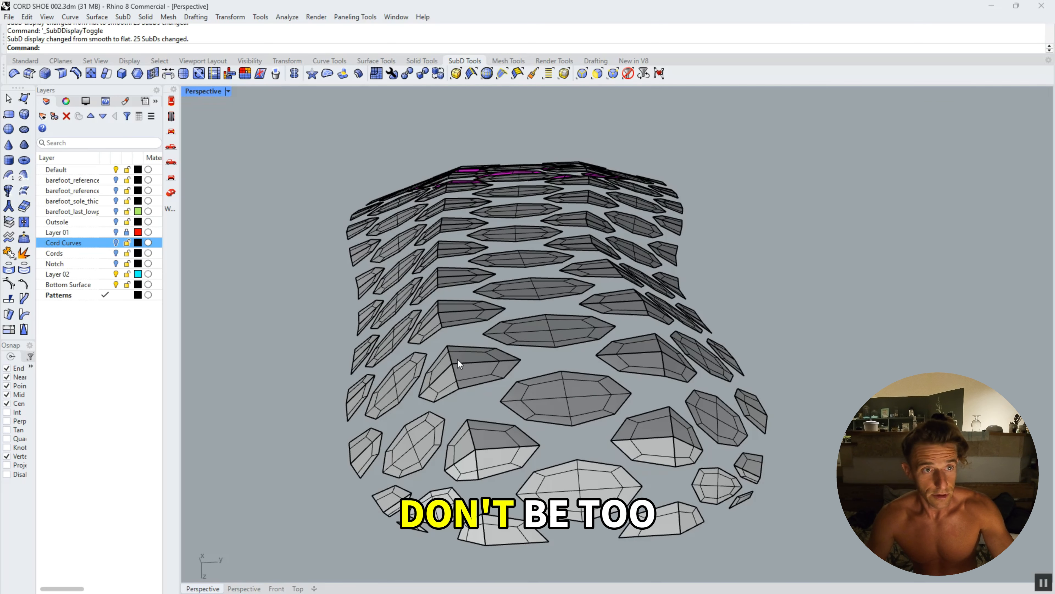
scroll(470, 353, "down", 5)
right_click_drag(478, 233, 486, 282)
scroll(486, 286, "up", 5)
left_click(484, 268)
scroll(484, 267, "down", 6)
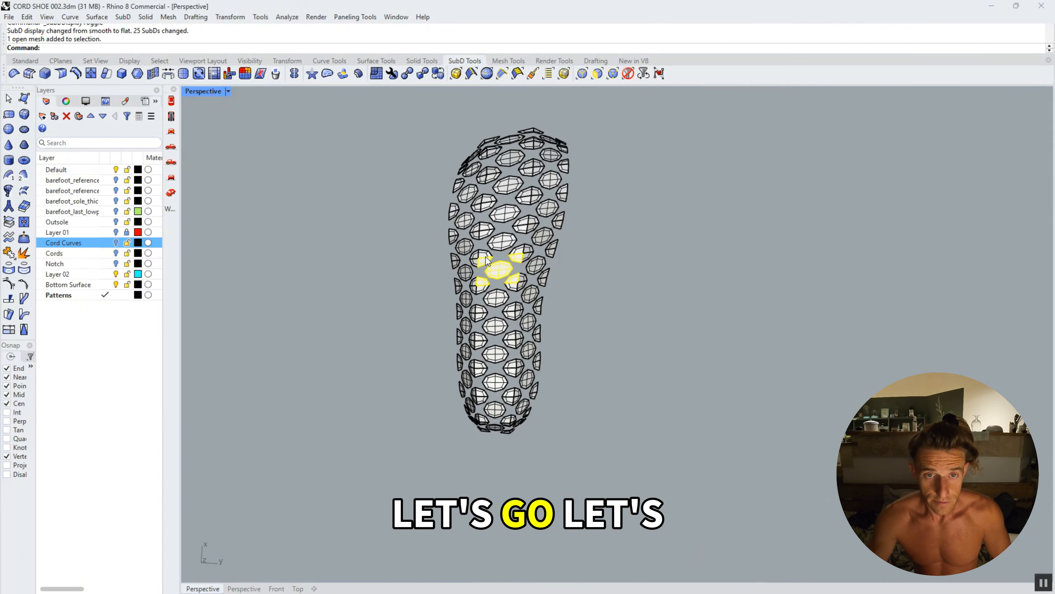
Join all the baked tile meshes of the sole into a single mesh and clear the selection.
left_click(432, 247)
left_click_drag(395, 117, 709, 525)
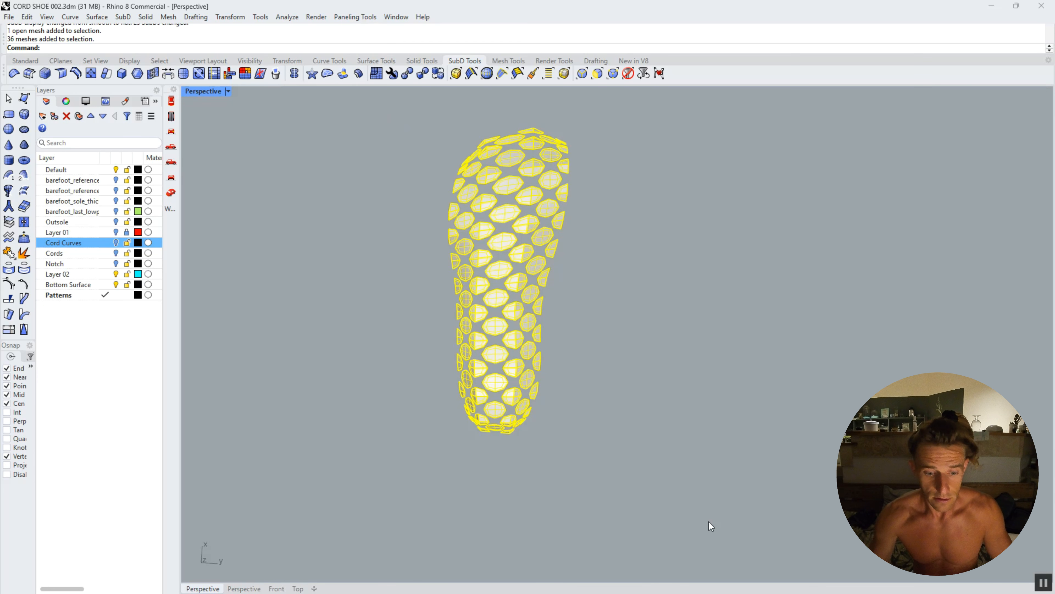
key("ctrl+j")
left_click(706, 518)
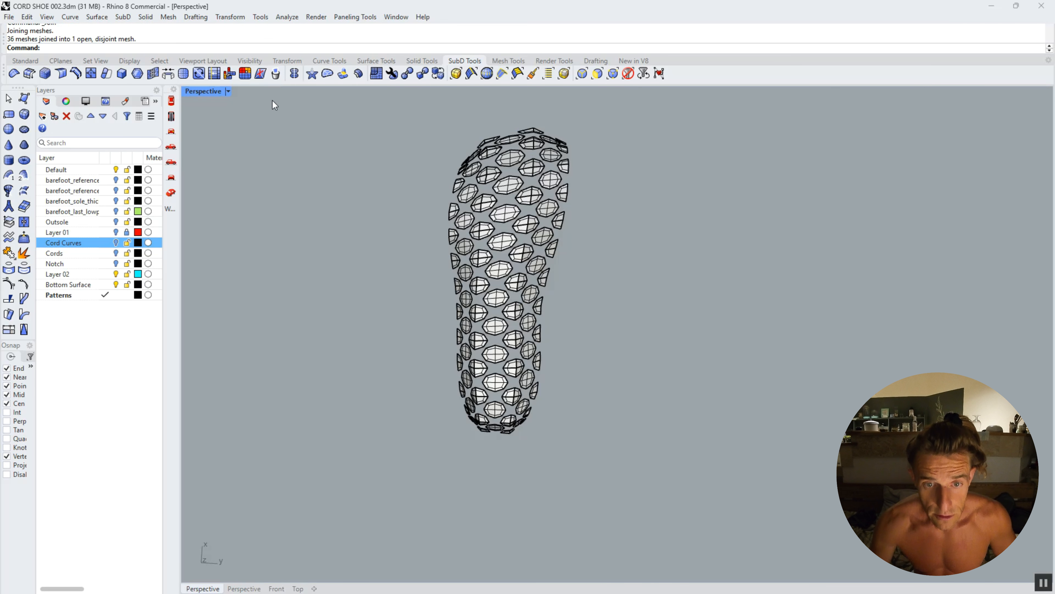
Convert the joined tile mesh to a SubD with DeleteInput=Yes and display it smooth.
scroll(436, 217, "up", 6)
scroll(613, 319, "up", 2)
key("Tab")
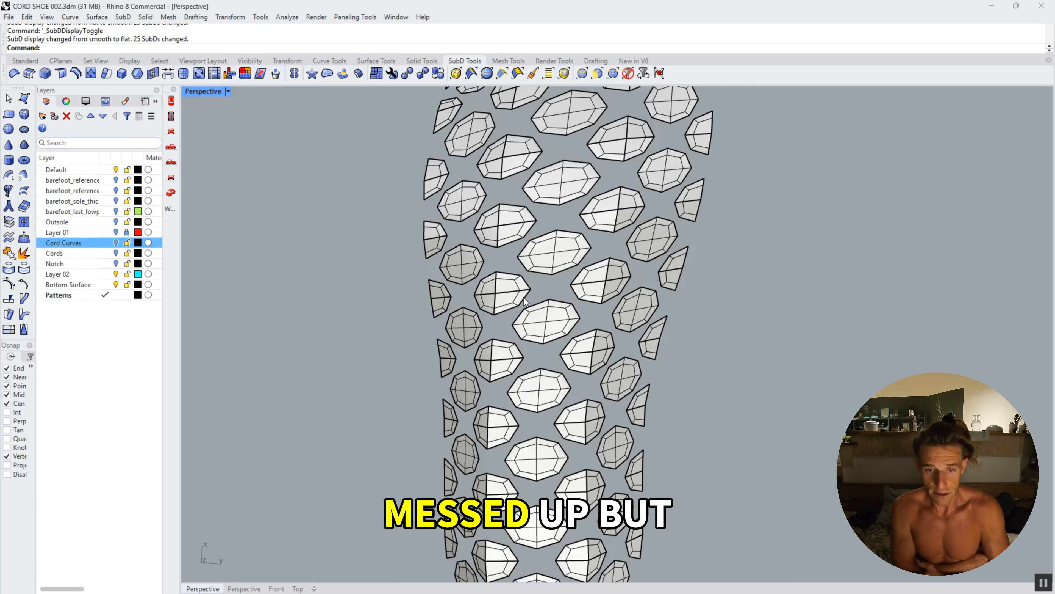
scroll(581, 312, "down", 5)
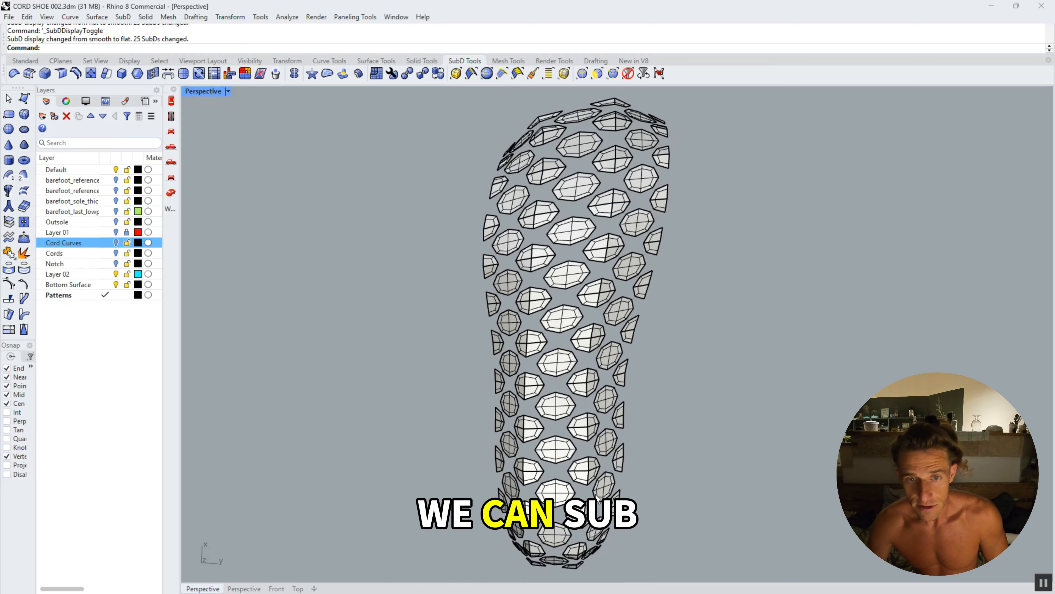
right_click_drag(581, 312, 454, 416)
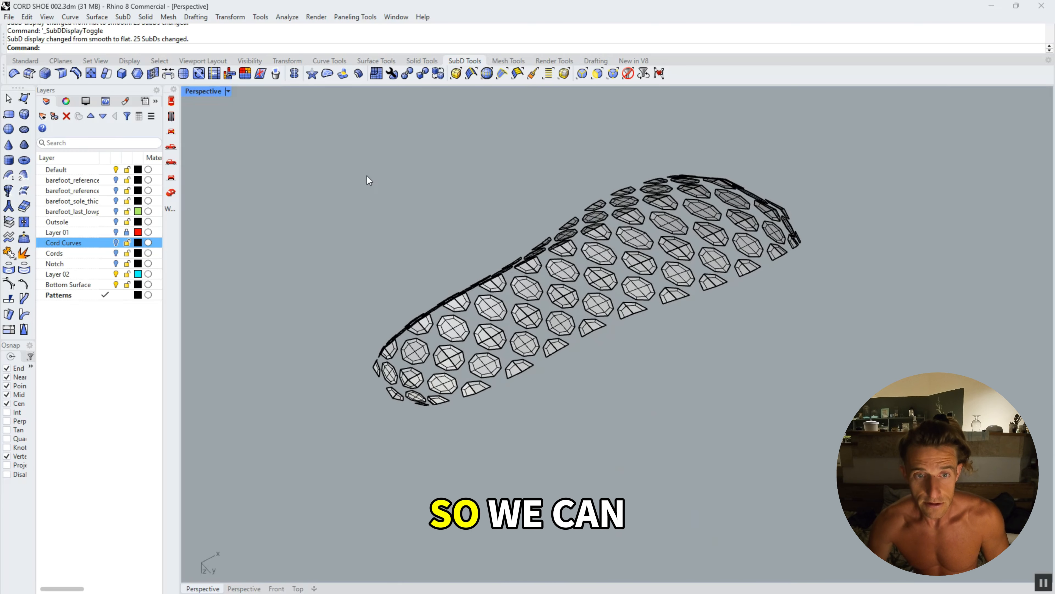
left_click(555, 248)
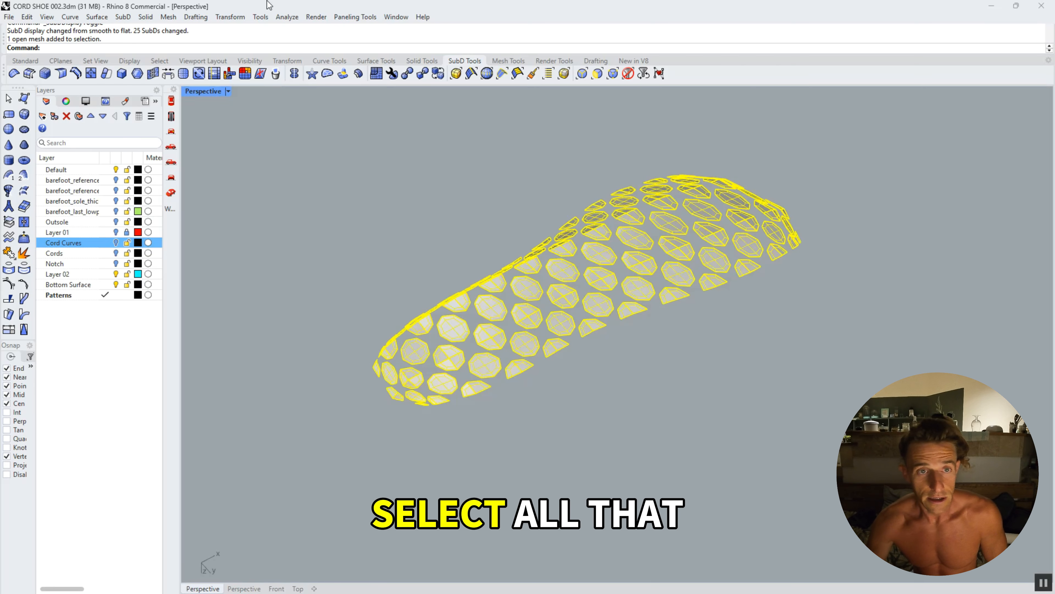
left_click(422, 74)
left_click(399, 48)
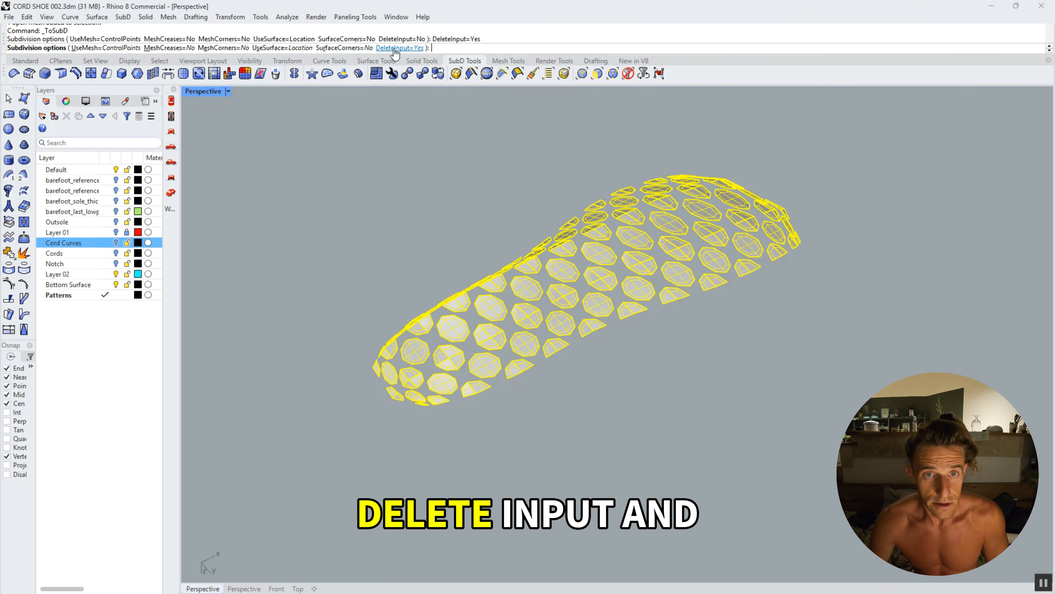
key("Return")
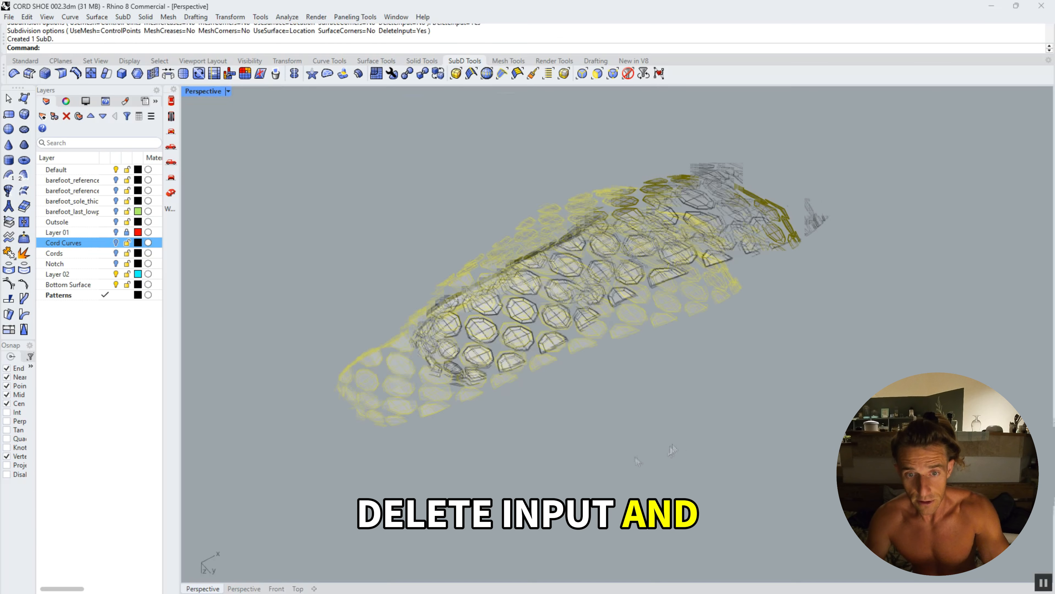
key("Tab")
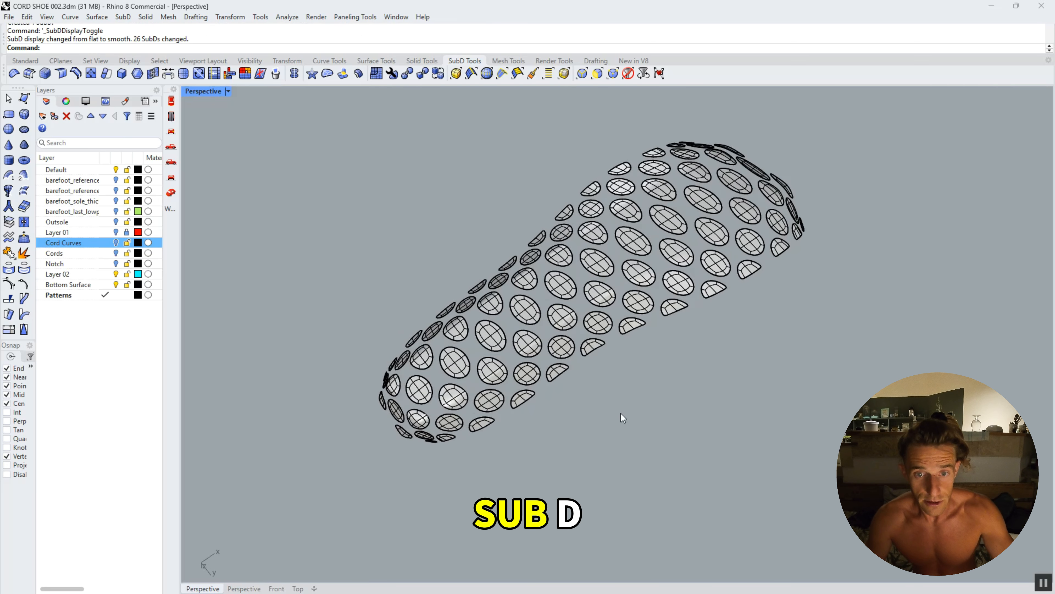
Delete the thin sliver tile at one side of the heel end of the SubD pattern.
scroll(567, 290, "up", 6)
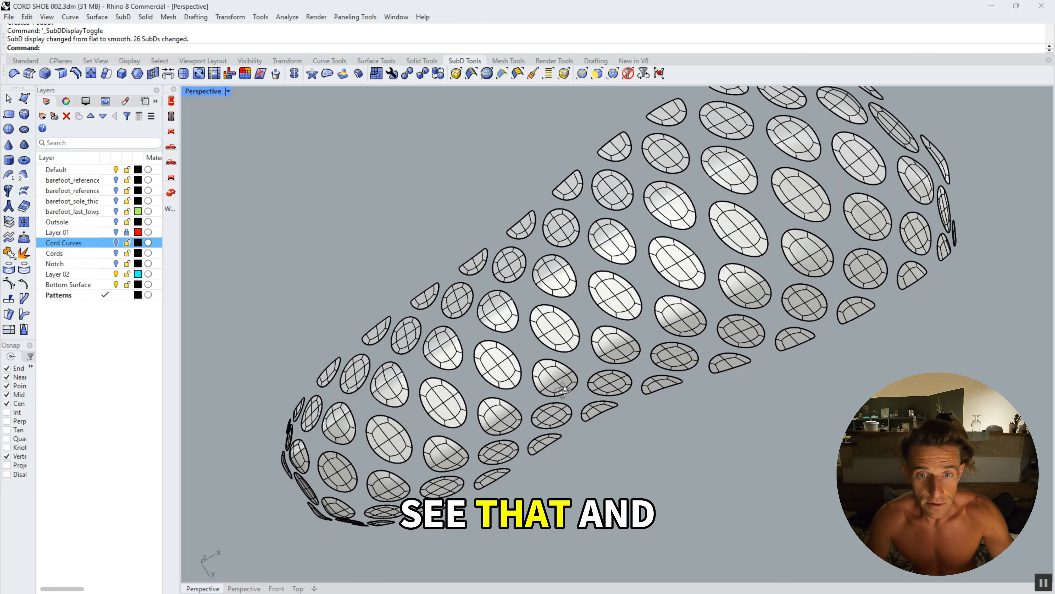
right_click_drag(541, 311, 457, 174)
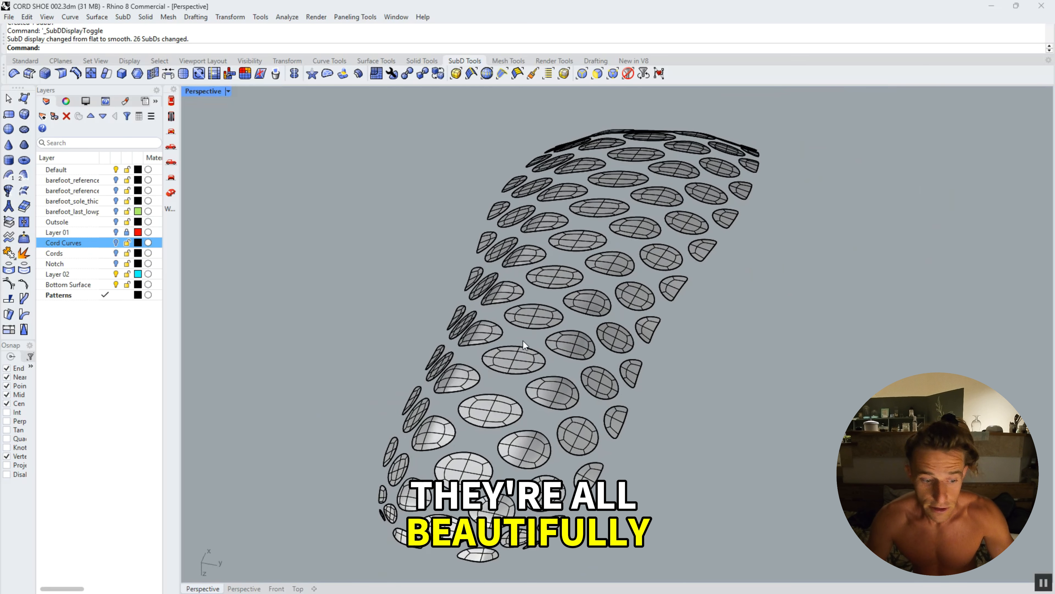
key("Tab")
key("Tab")
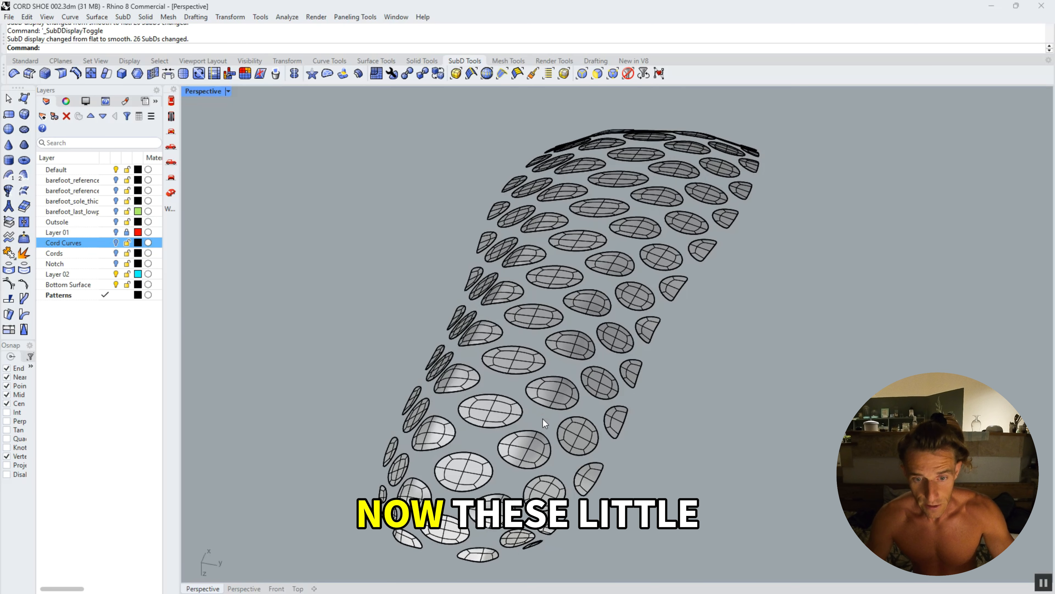
scroll(543, 419, "up", 8)
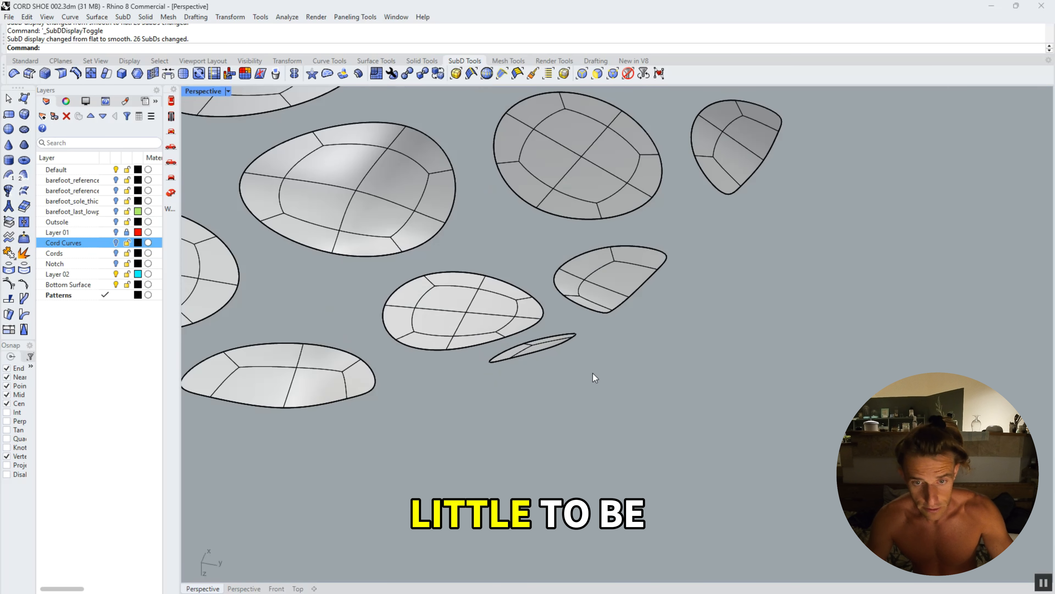
left_click_drag(590, 371, 516, 353)
key("Delete")
Delete the matching sliver tile on the opposite side of the heel end.
scroll(376, 417, "down", 6)
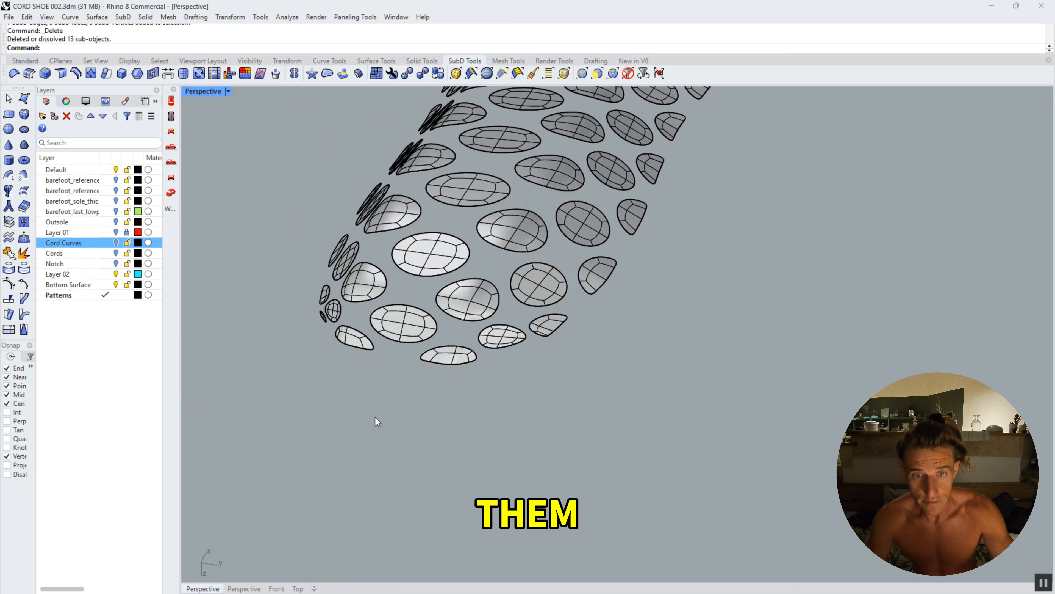
right_click_drag(376, 418, 438, 433)
scroll(672, 397, "up", 6)
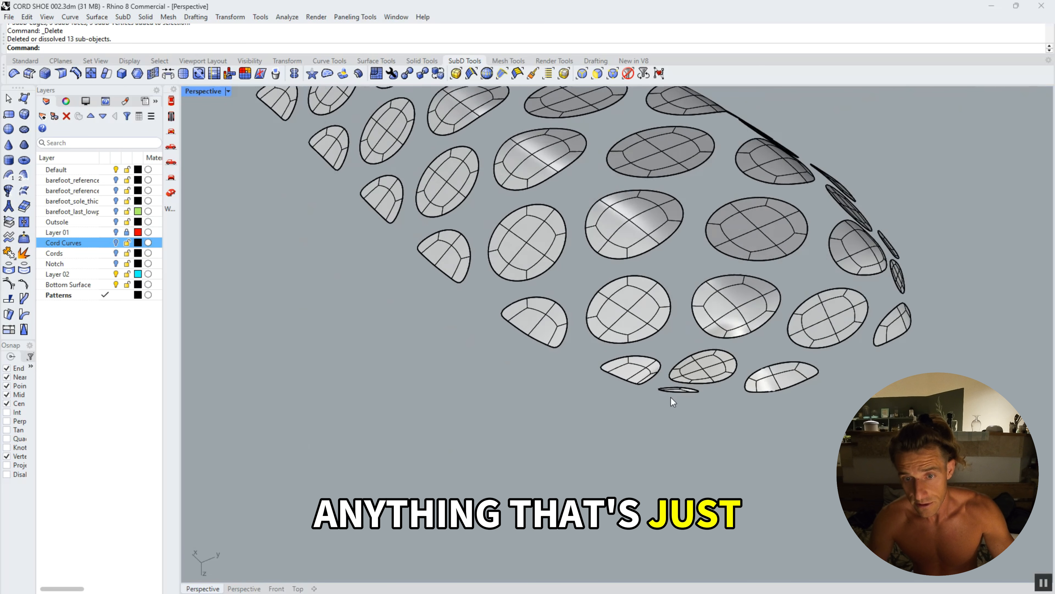
left_click_drag(740, 401, 656, 374)
key("Delete")
Delete the stretched sliver tile at the edge of the toe end by removing its SubD faces.
scroll(652, 386, "down", 8)
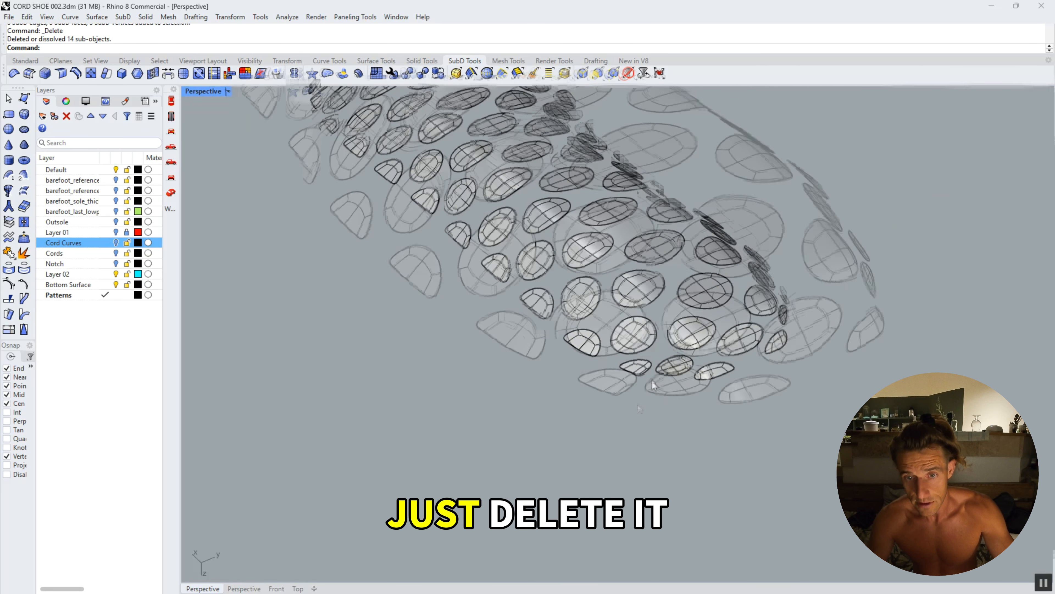
right_click_drag(652, 386, 474, 381)
scroll(554, 503, "up", 10)
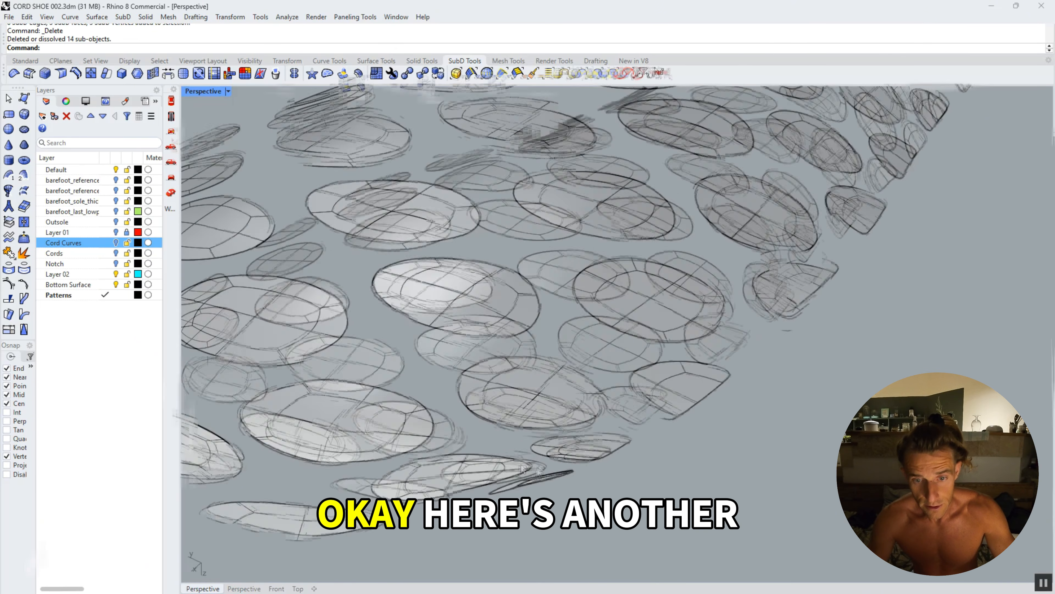
left_click_drag(559, 503, 549, 455, "ctrl+shift")
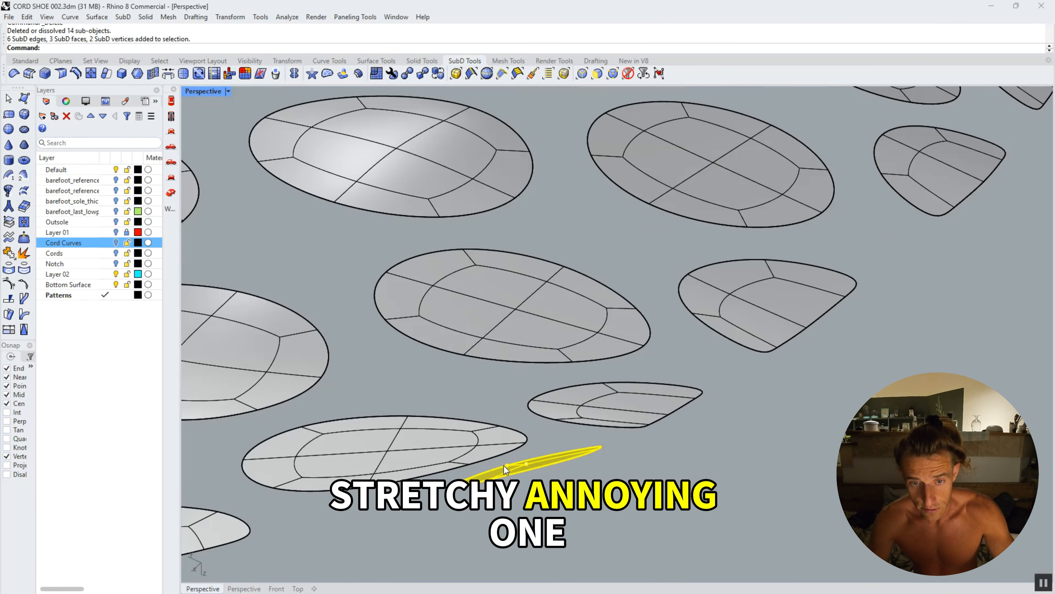
key("Delete")
Delete the matching thin sliver tile on the opposite side of the toe end of the SubD pattern.
scroll(580, 406, "down", 10)
right_click_drag(663, 354, 533, 353)
scroll(742, 462, "up", 10)
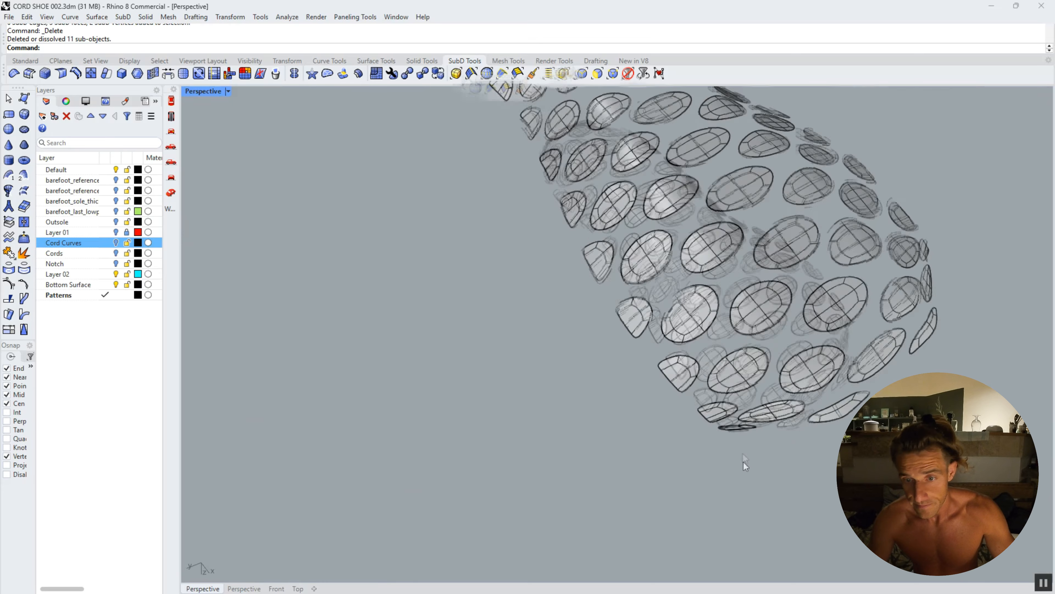
left_click_drag(698, 389, 695, 394, "ctrl+shift")
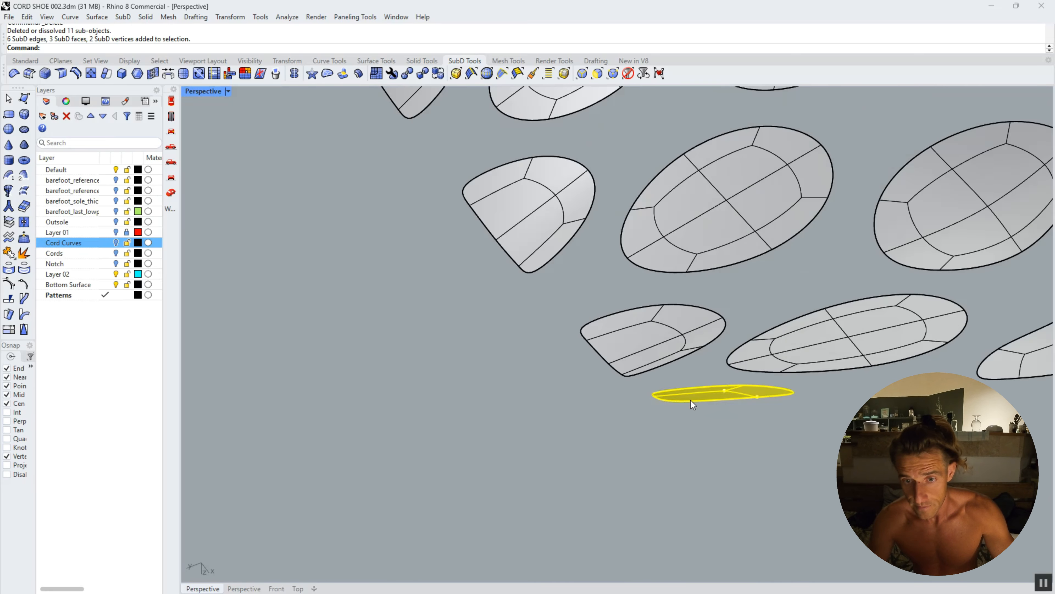
key("Delete")
scroll(561, 432, "down", 10)
right_click_drag(578, 414, 462, 329)
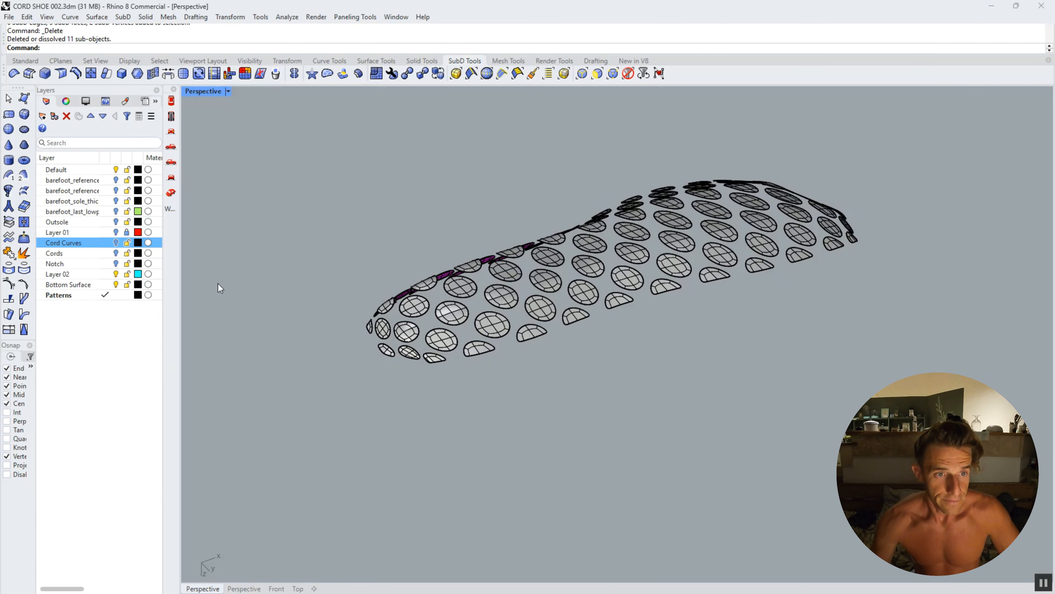
Show the Outsole layer, lock it, and select the whole tile pattern SubD.
left_click(116, 222)
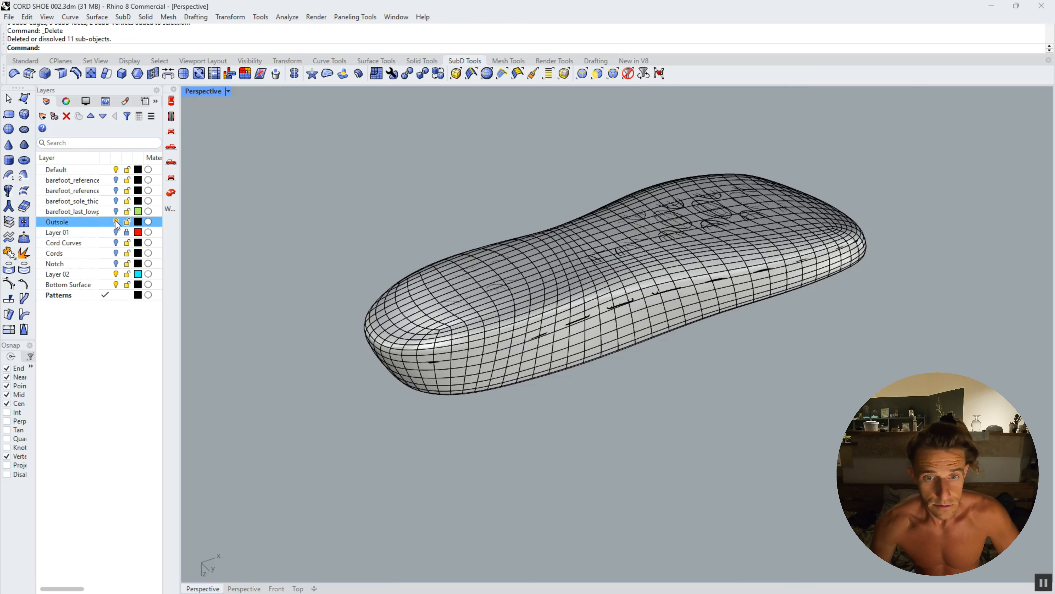
scroll(629, 247, "up", 8)
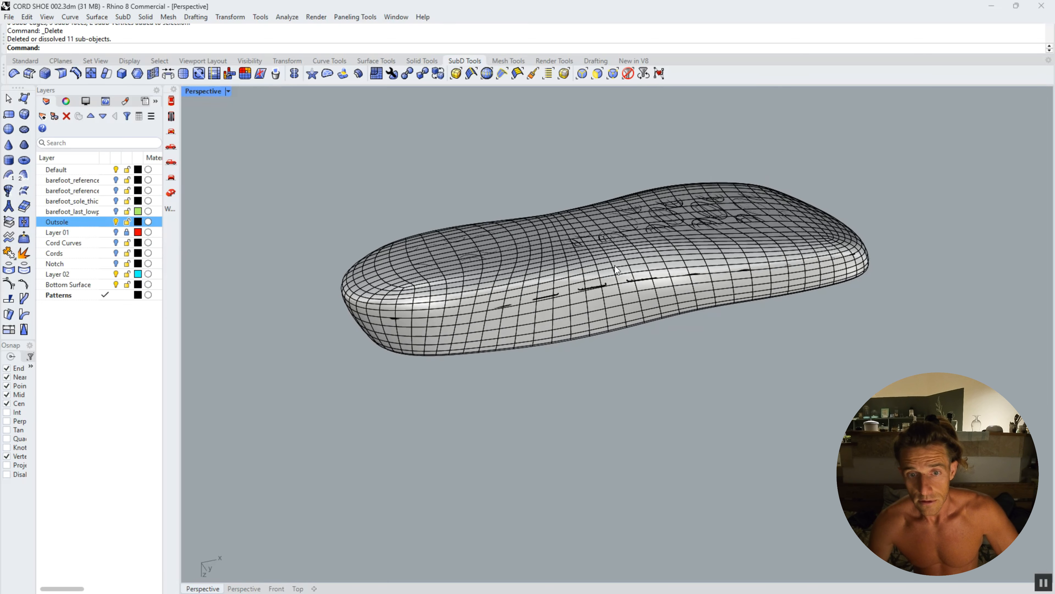
scroll(601, 314, "down", 8)
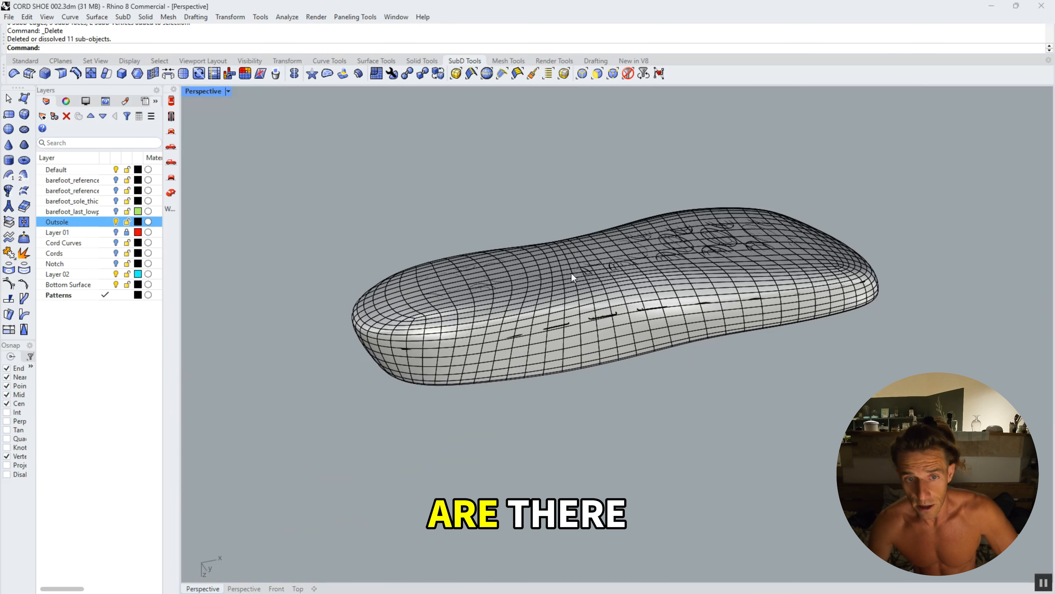
right_click_drag(414, 229, 404, 197)
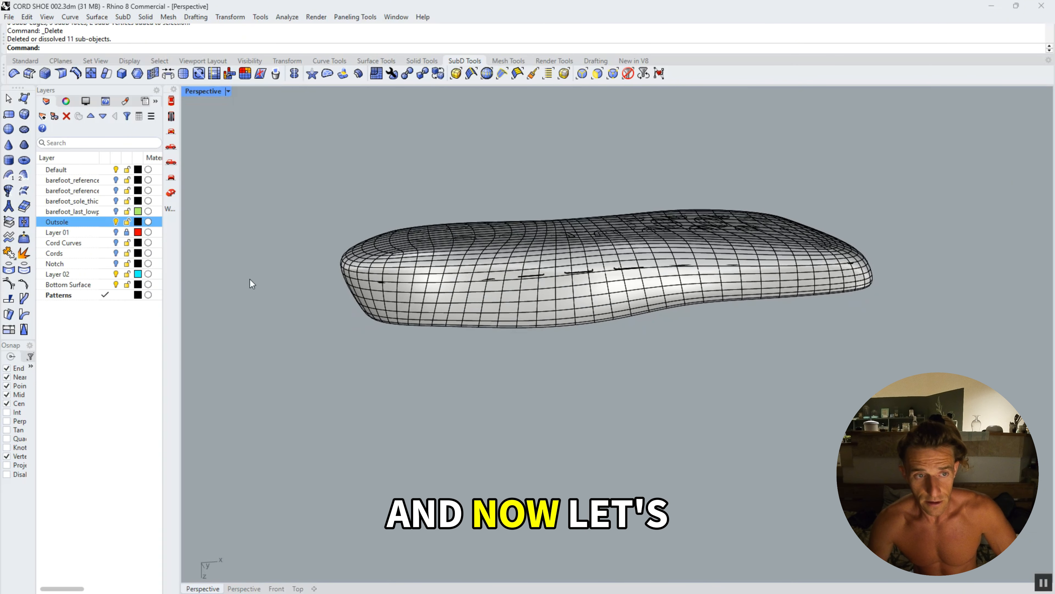
left_click(127, 221)
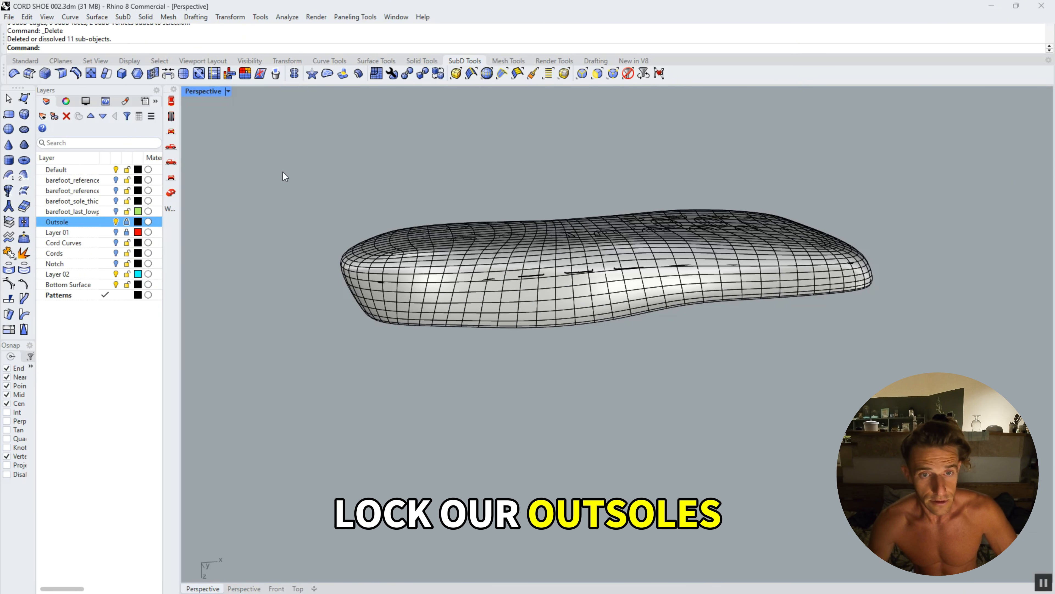
left_click_drag(292, 146, 897, 301)
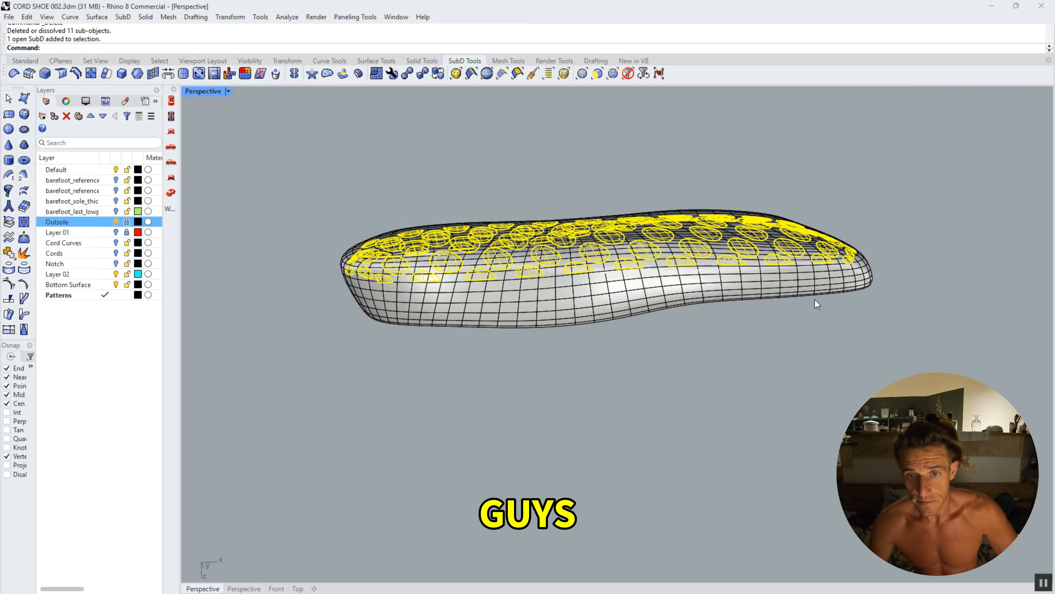
Try to offset the selected tile SubD by a distance of 1 with Solid=Yes, BothSides=No and DeleteInput=No.
right_click_drag(818, 303, 610, 214)
scroll(614, 254, "up", 4)
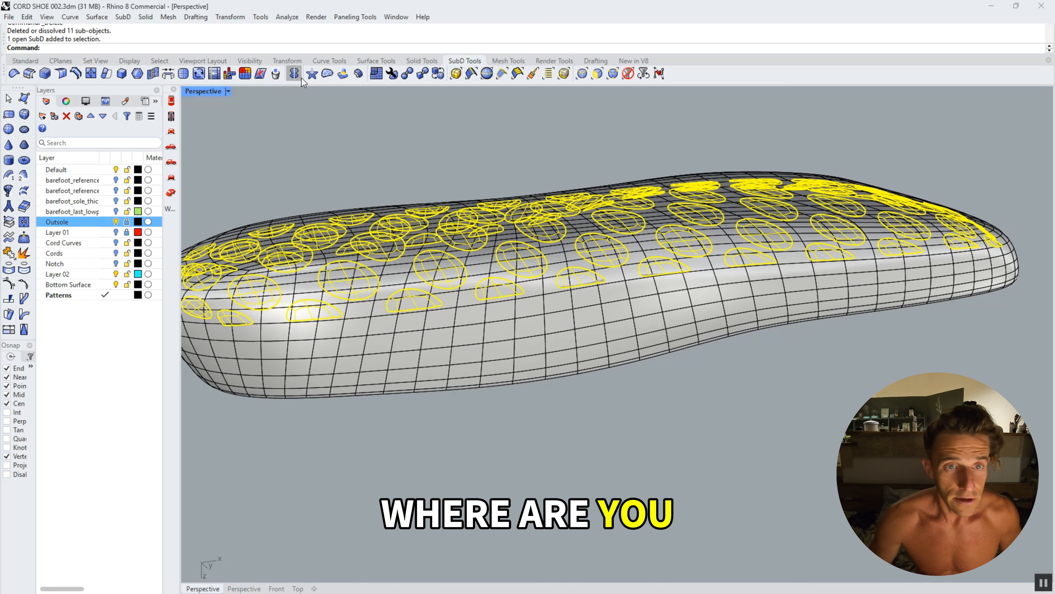
left_click(407, 74)
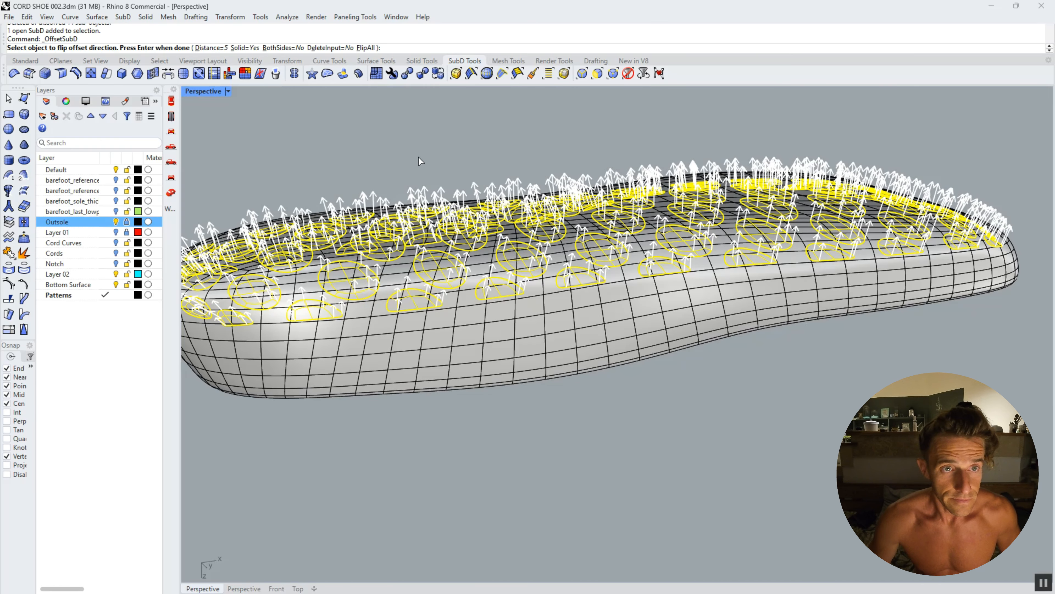
type("1")
key("Return")
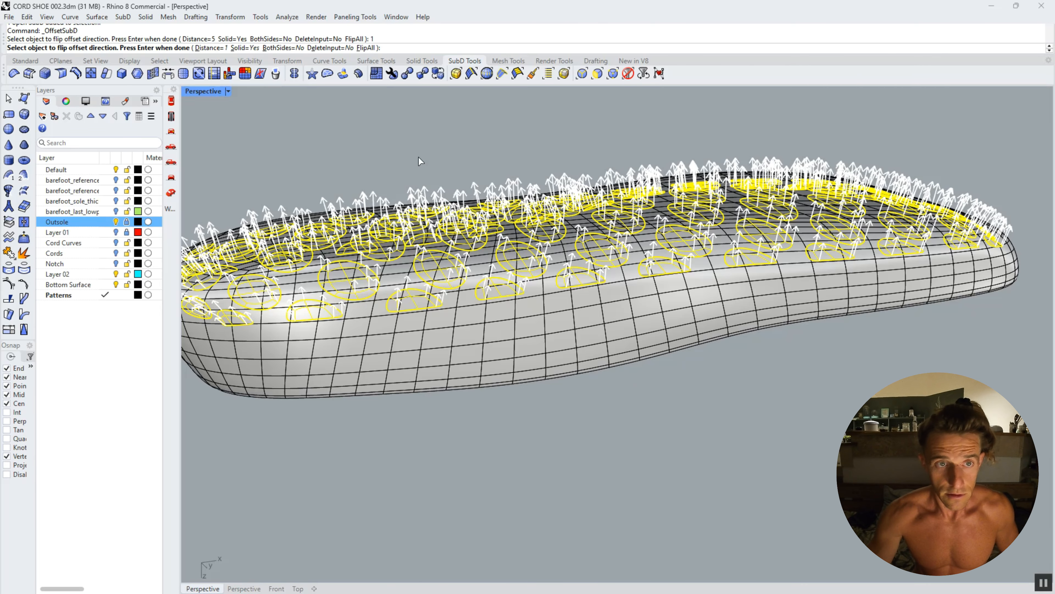
key("Return")
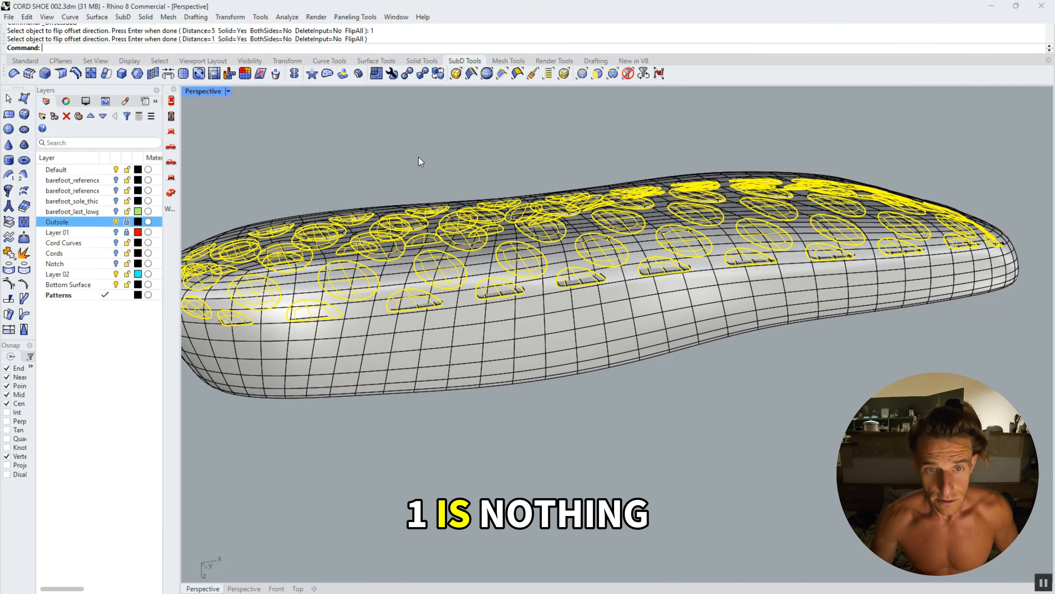
scroll(444, 204, "up", 5)
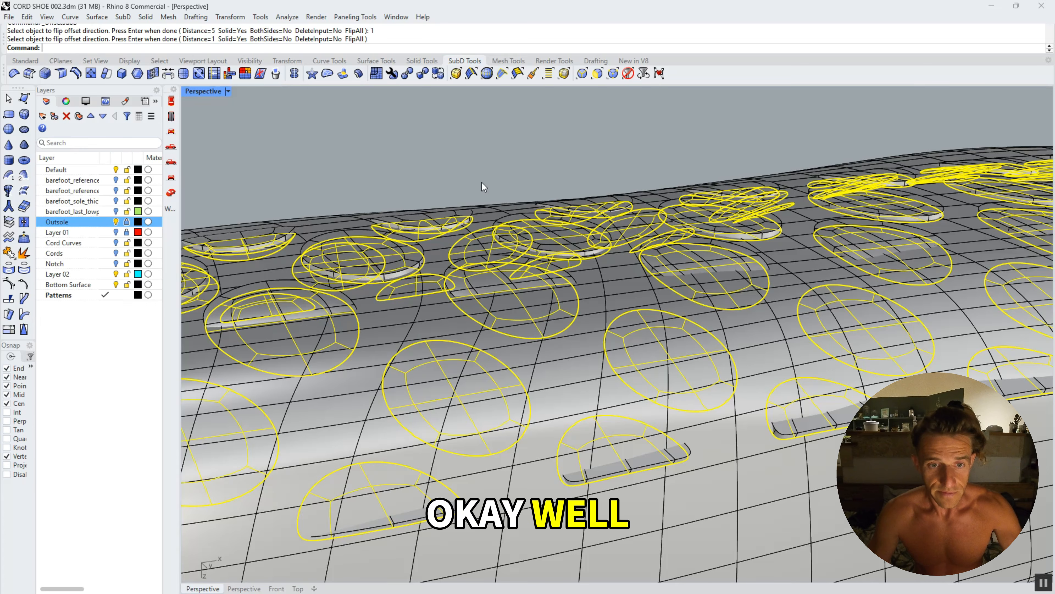
key("ctrl+z")
key("Return")
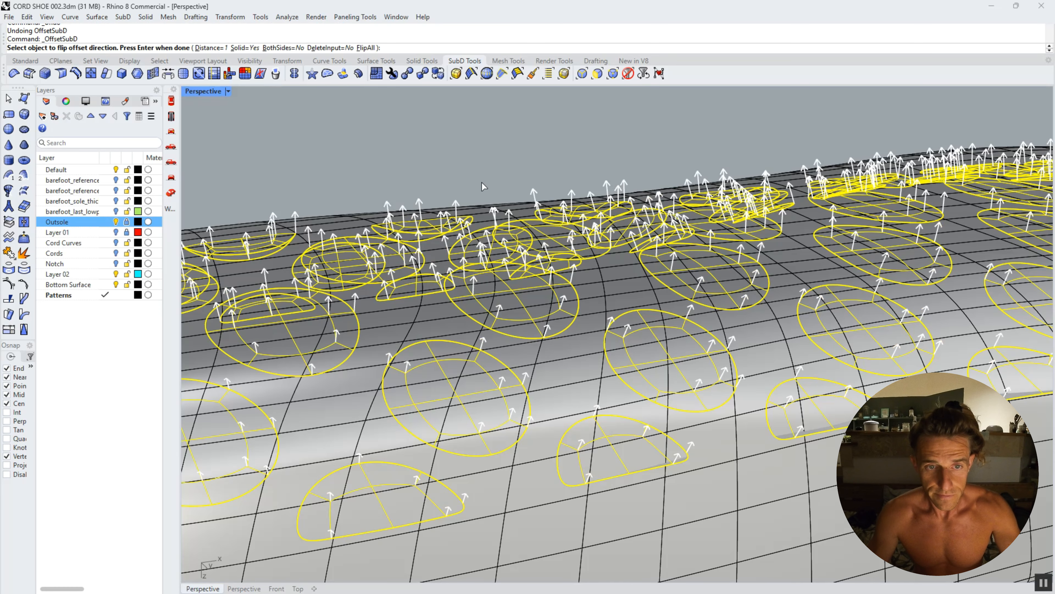
scroll(564, 277, "down", 8)
right_click_drag(449, 266, 574, 266)
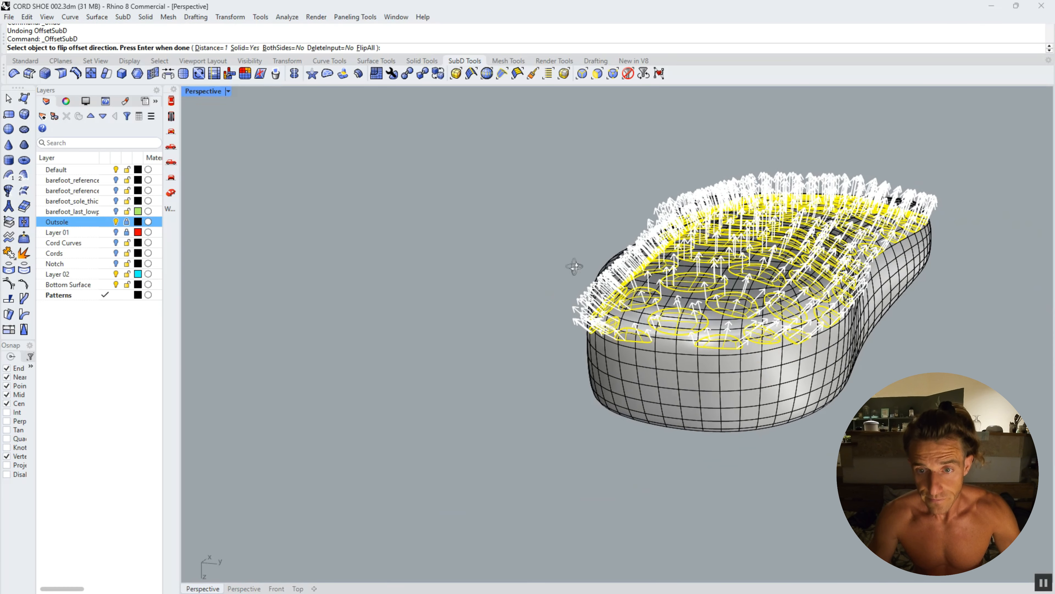
scroll(727, 290, "up", 2)
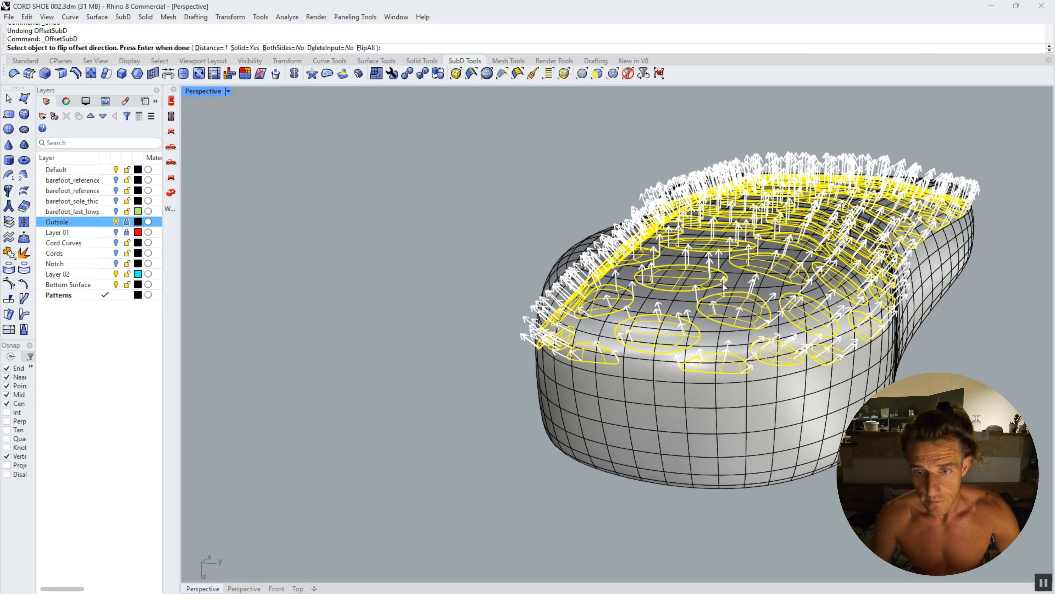
key("Return")
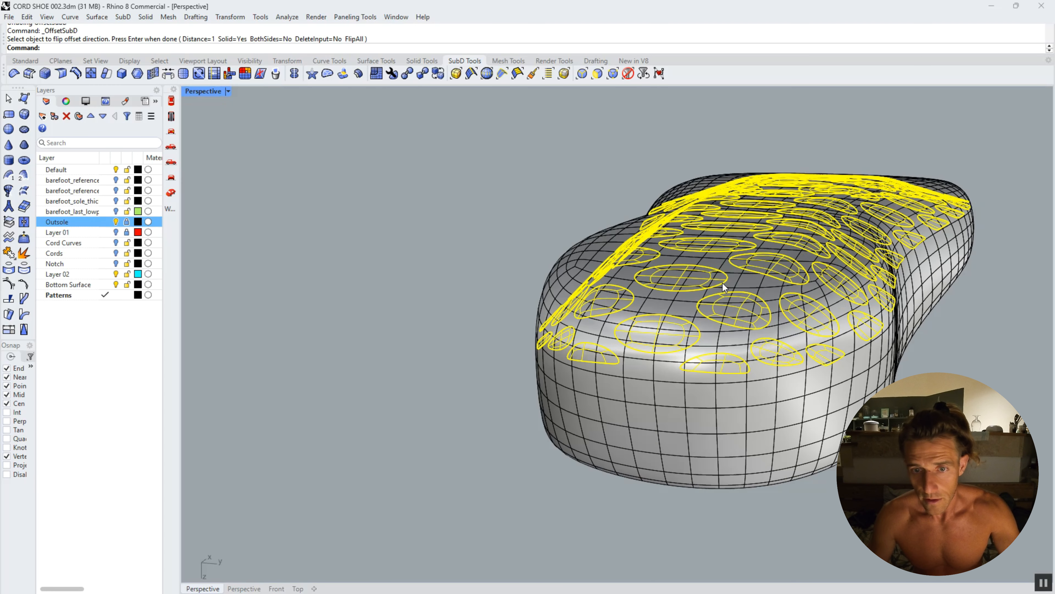
right_click_drag(732, 282, 709, 266)
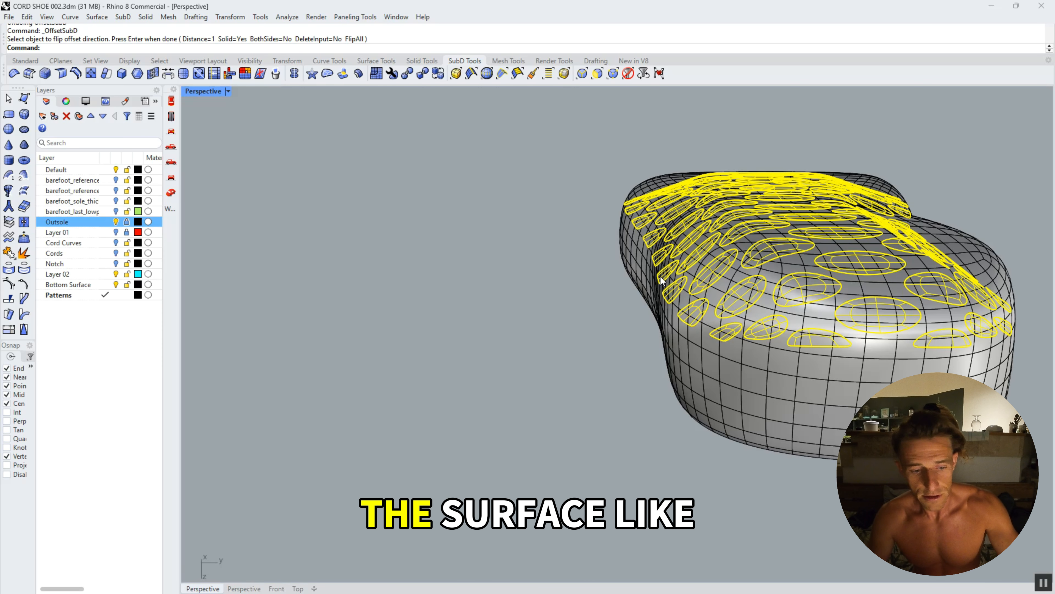
Turn on the Gumball for the selected tile pattern using its Toggle option.
type("W")
right_click_drag(661, 280, 550, 293, "shift")
type("gum")
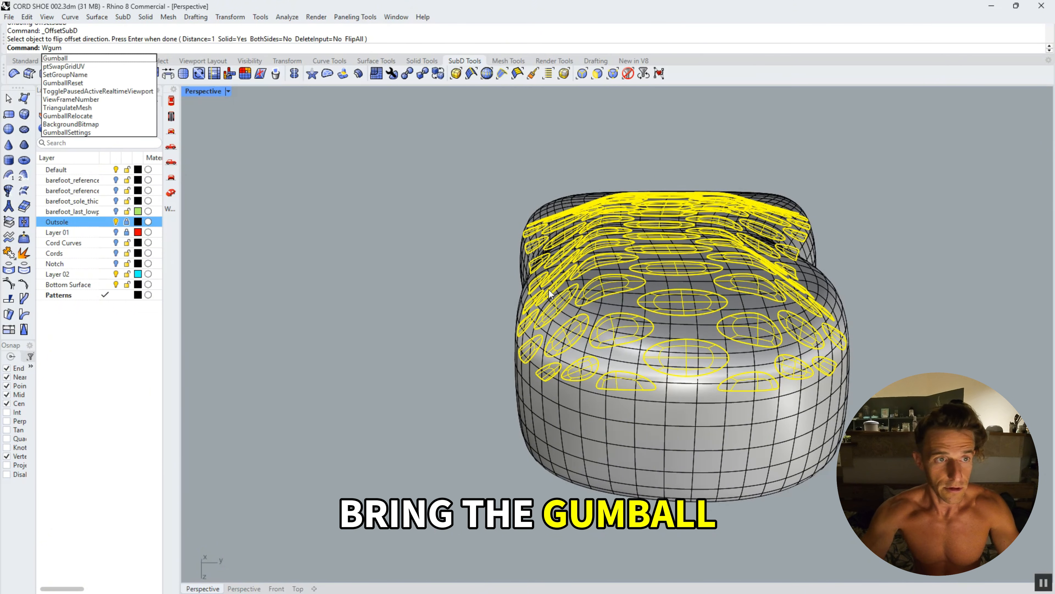
key("Escape")
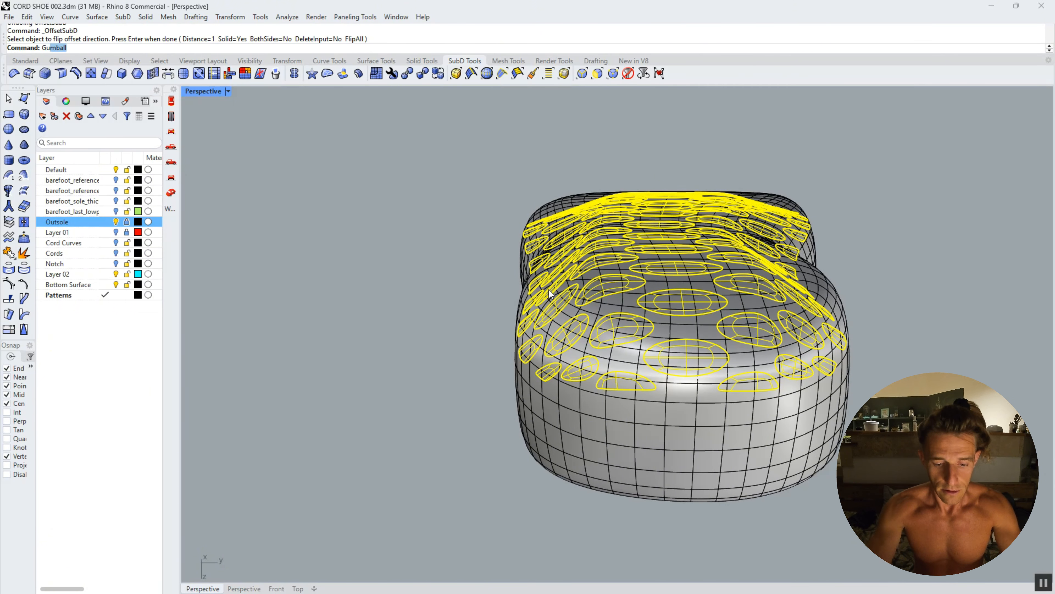
key("Return")
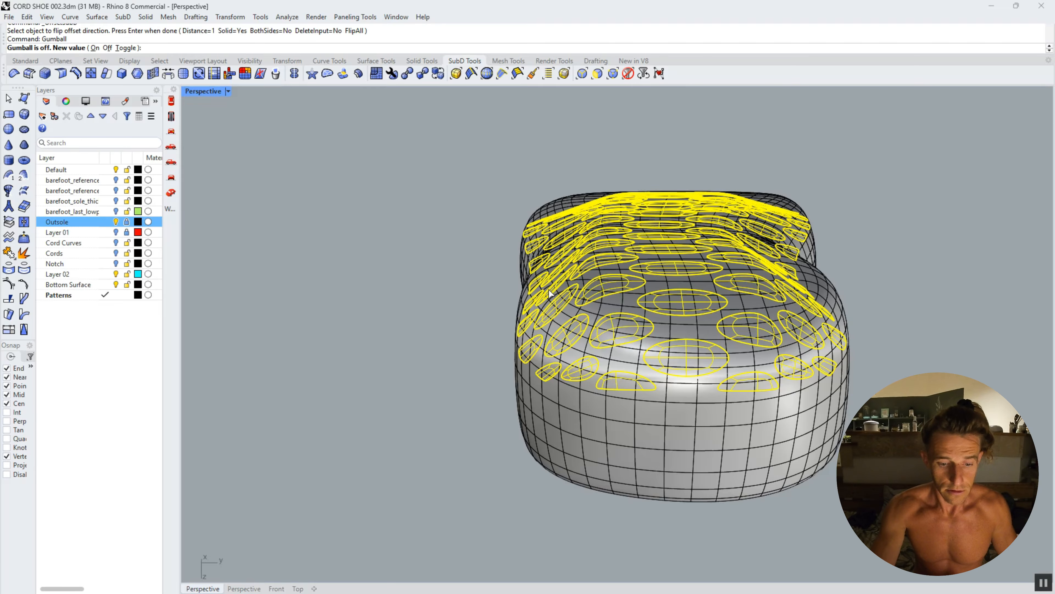
type("t")
key("Return")
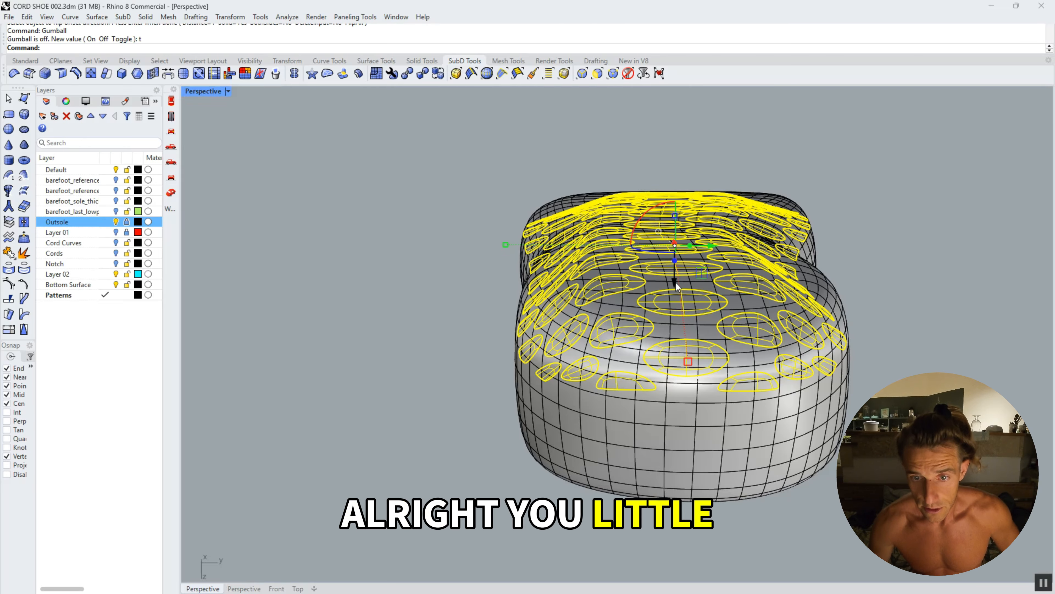
Move the tile pattern SubD vertically outward so that its tiles sit clear above the outsole surface.
left_click_drag(676, 282, 674, 245)
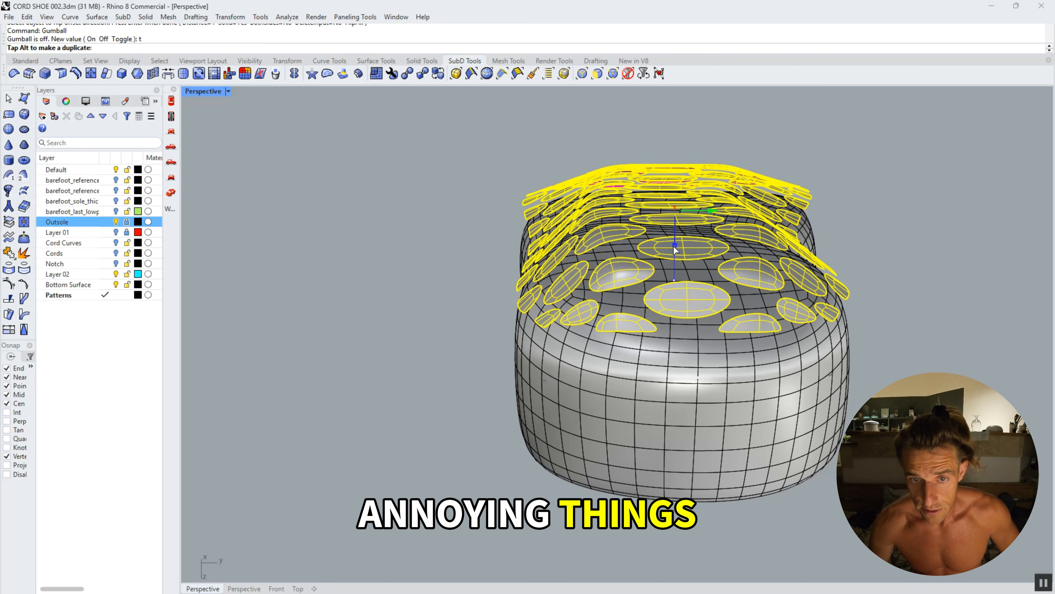
left_click(861, 278)
right_click_drag(861, 278, 739, 380)
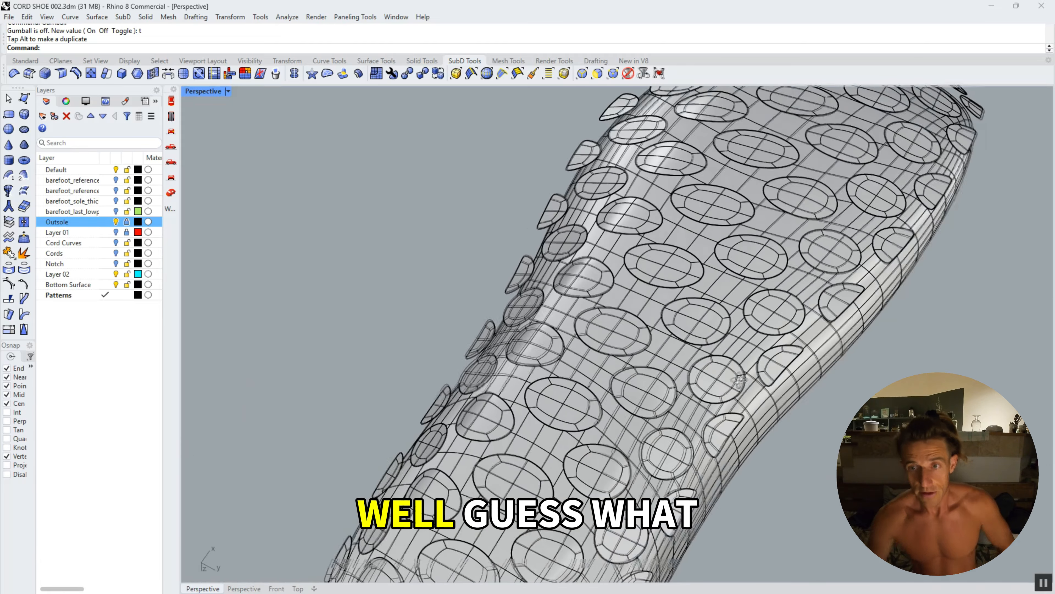
scroll(739, 380, "down", 5)
scroll(632, 315, "down", 5)
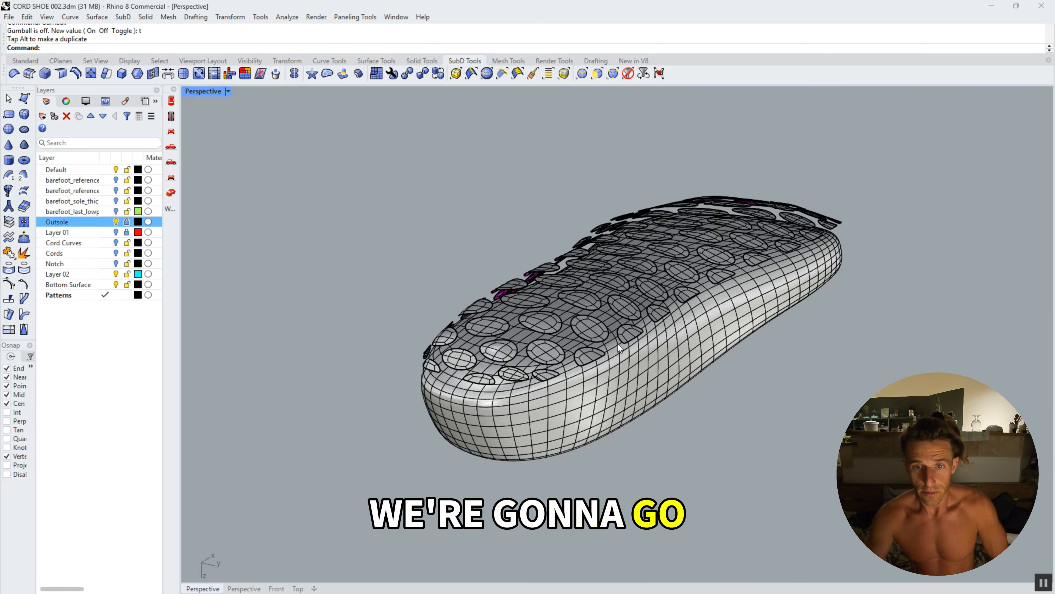
right_click_drag(632, 315, 378, 273)
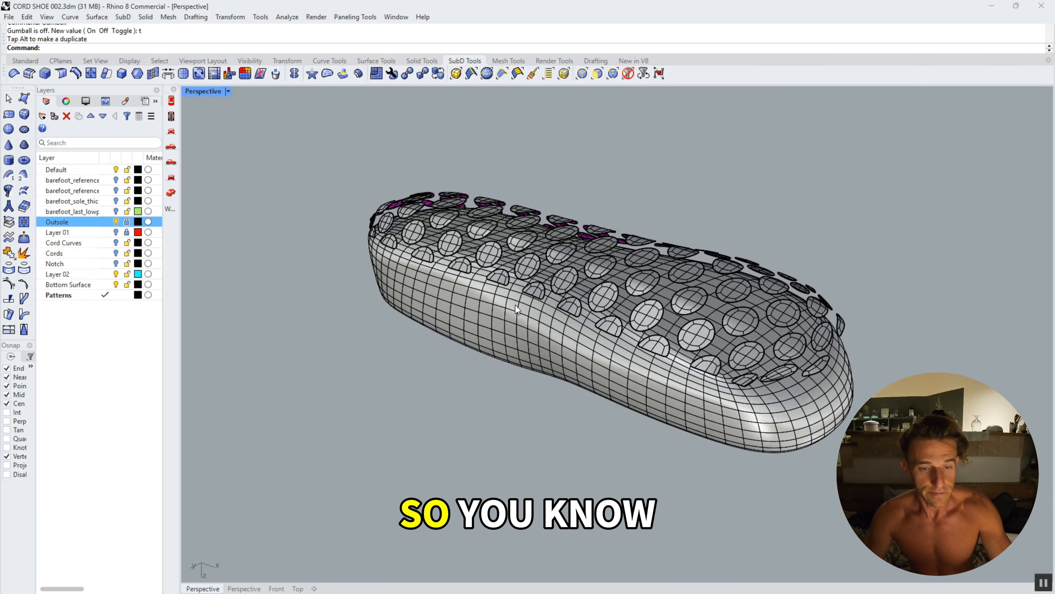
Switch the SubDs to flat display and back to smooth, and clear the tile pattern selection.
key("Tab")
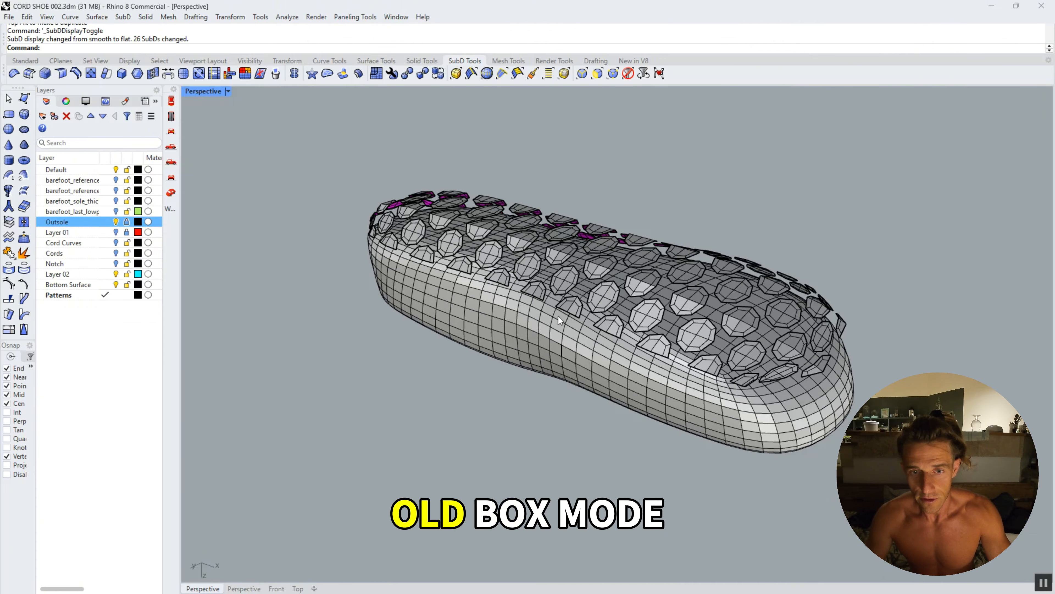
left_click_drag(329, 150, 948, 478)
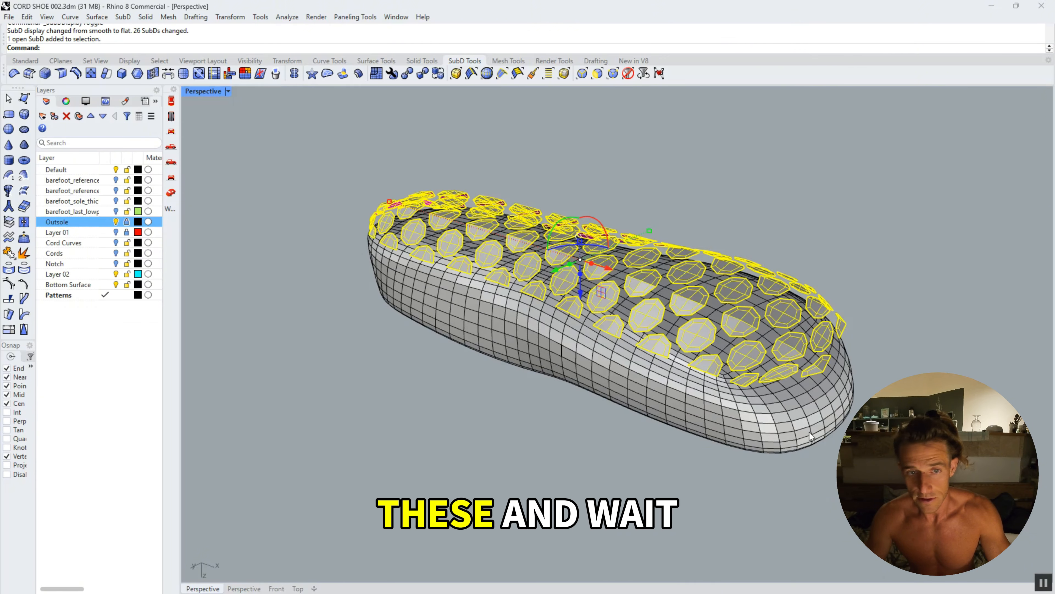
key("Tab")
key("Escape")
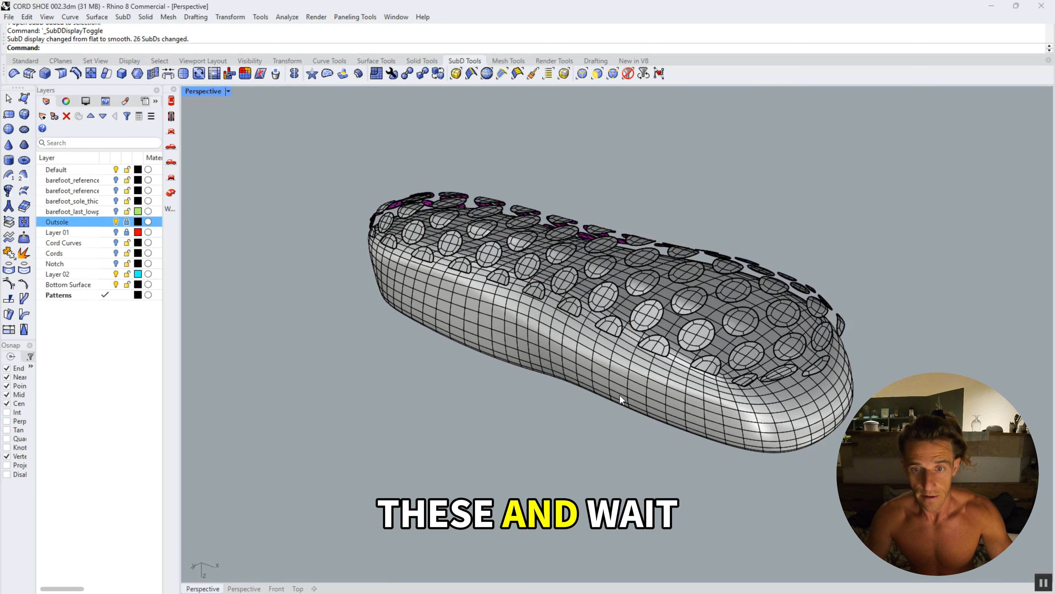
Unlock the Outsole layer and select the outsole SubD together with the tile pattern SubD.
left_click_drag(305, 124, 917, 477)
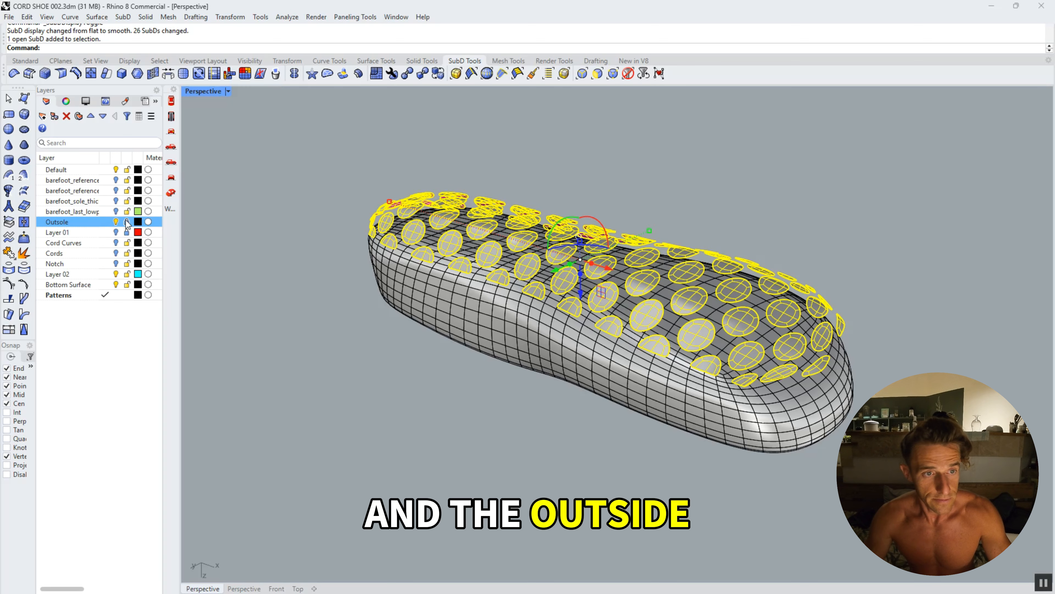
left_click(268, 205)
left_click_drag(321, 157, 837, 442)
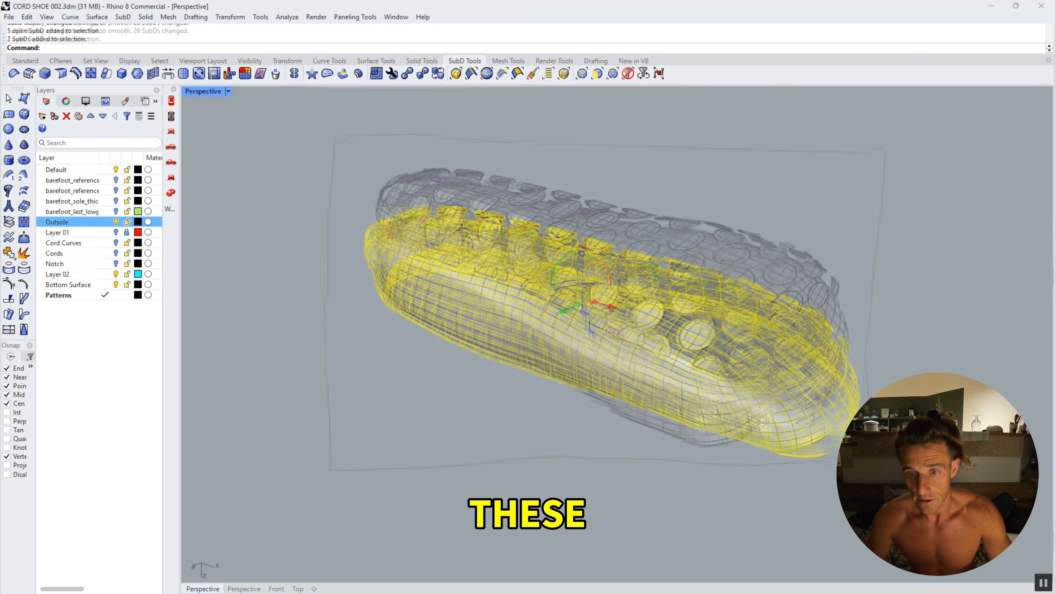
Export the selected outsole and tile pattern SubDs to the Desktop as an OBJ file named fix.
left_click(26, 17)
left_click(9, 17)
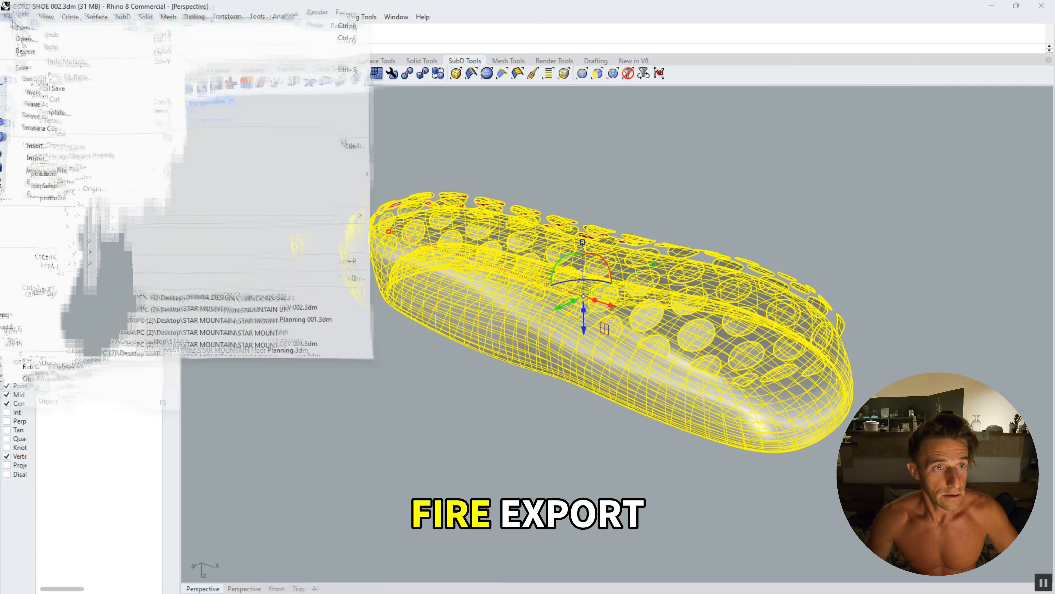
left_click(65, 187)
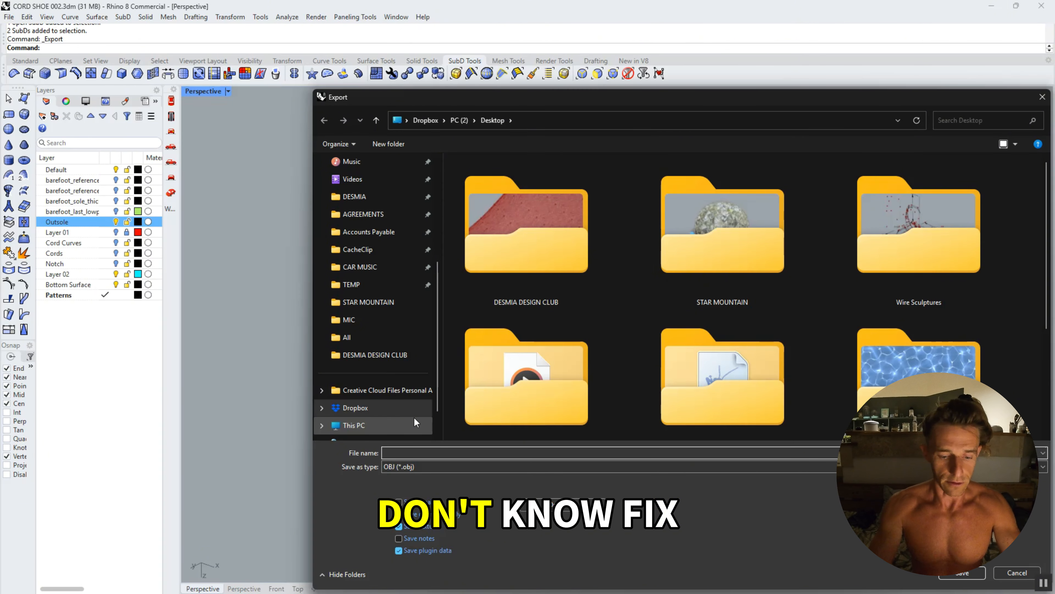
type("fix")
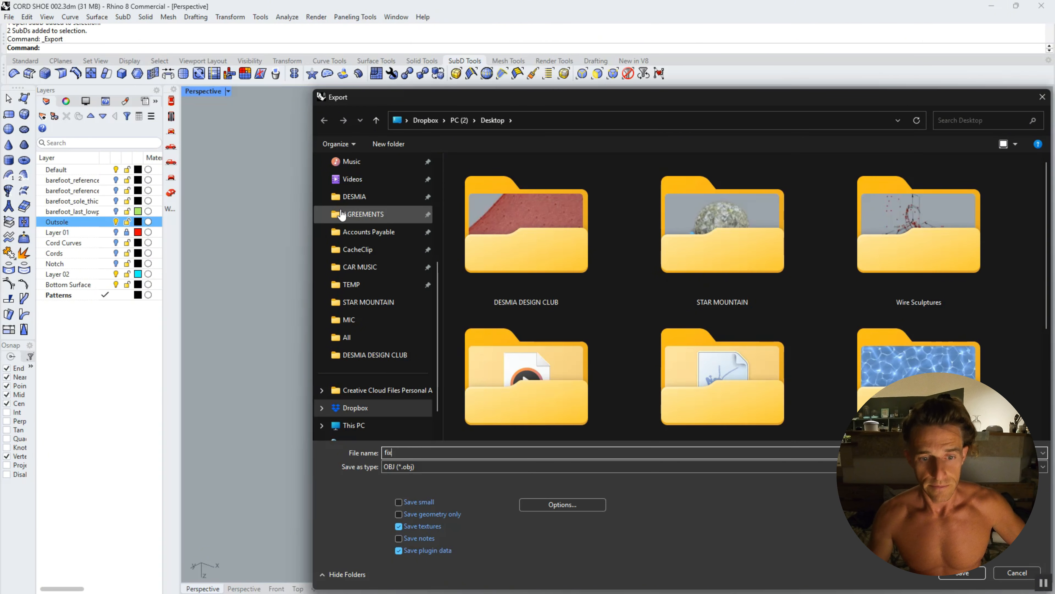
left_click(961, 573)
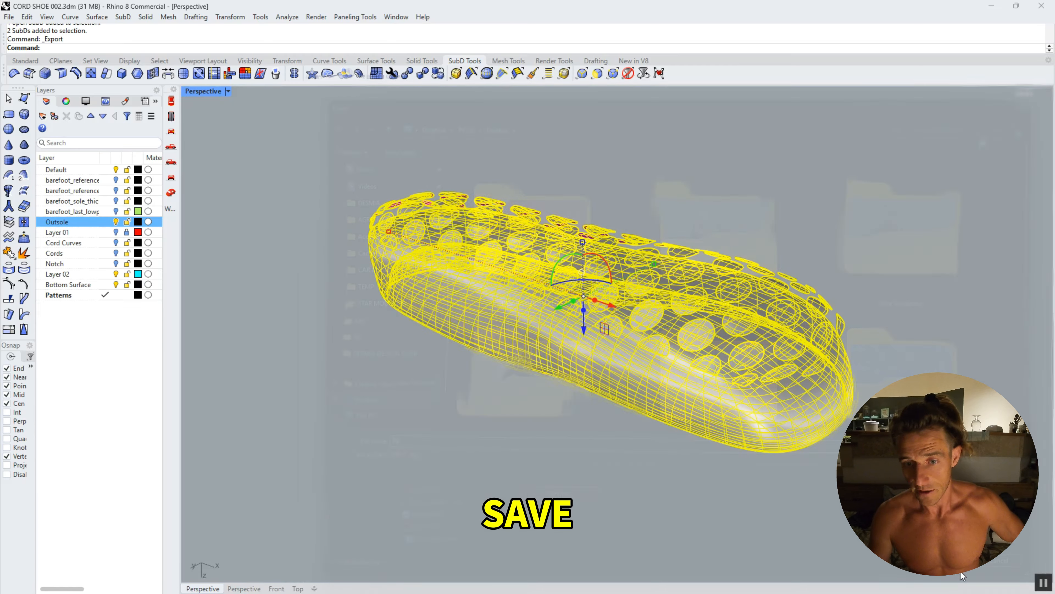
left_click(457, 430)
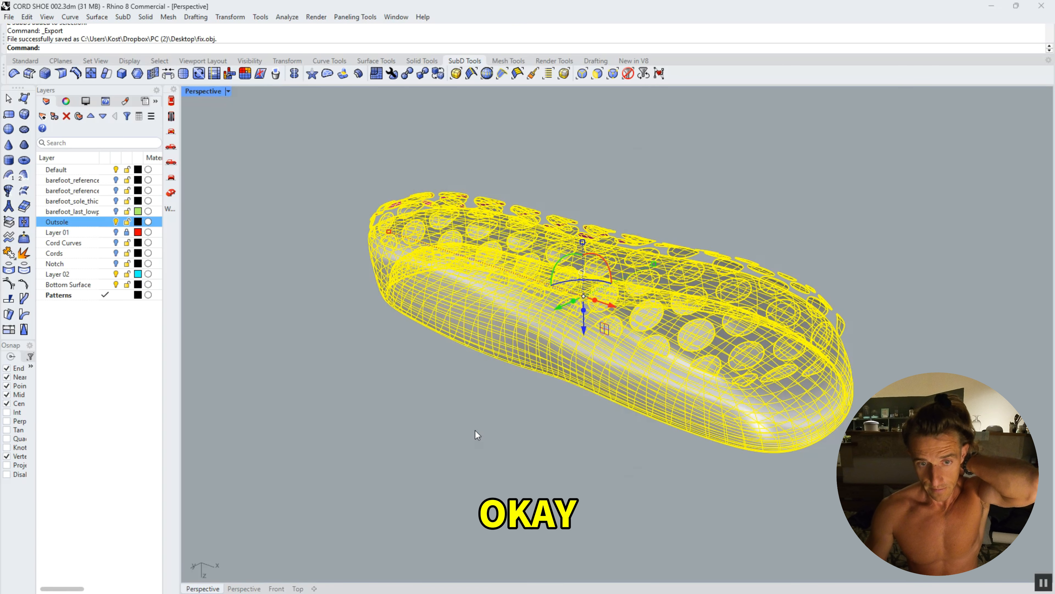
Switch to Modo.
mouse_move(506, 591)
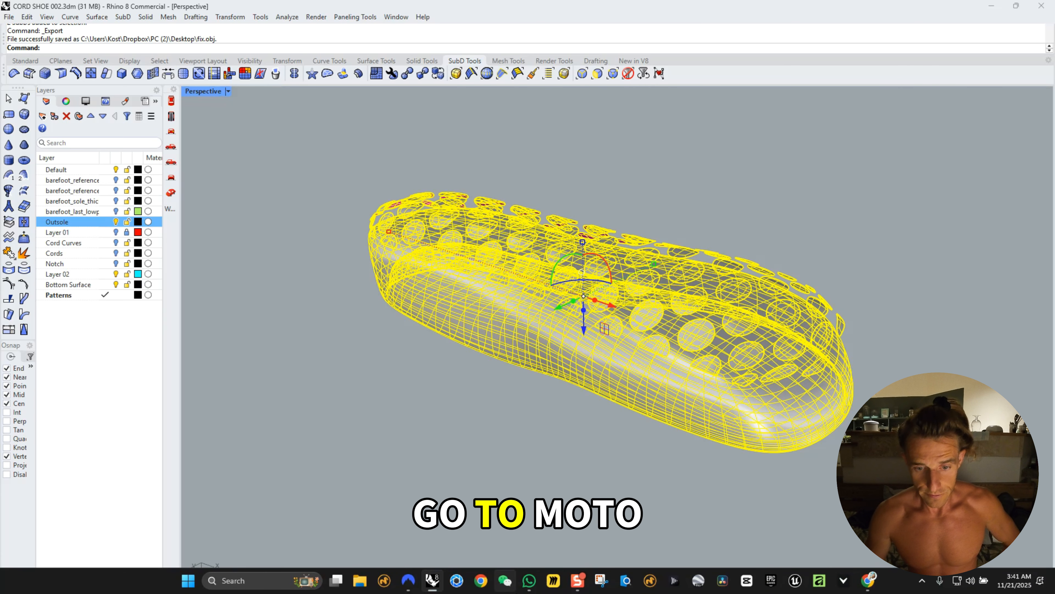
left_click(649, 581)
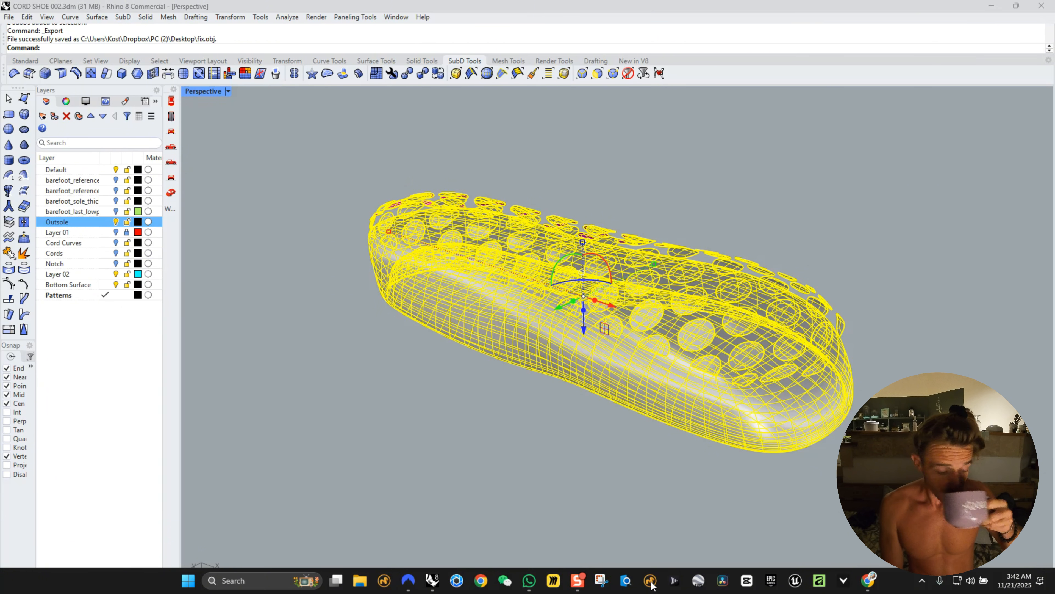
left_click(651, 580)
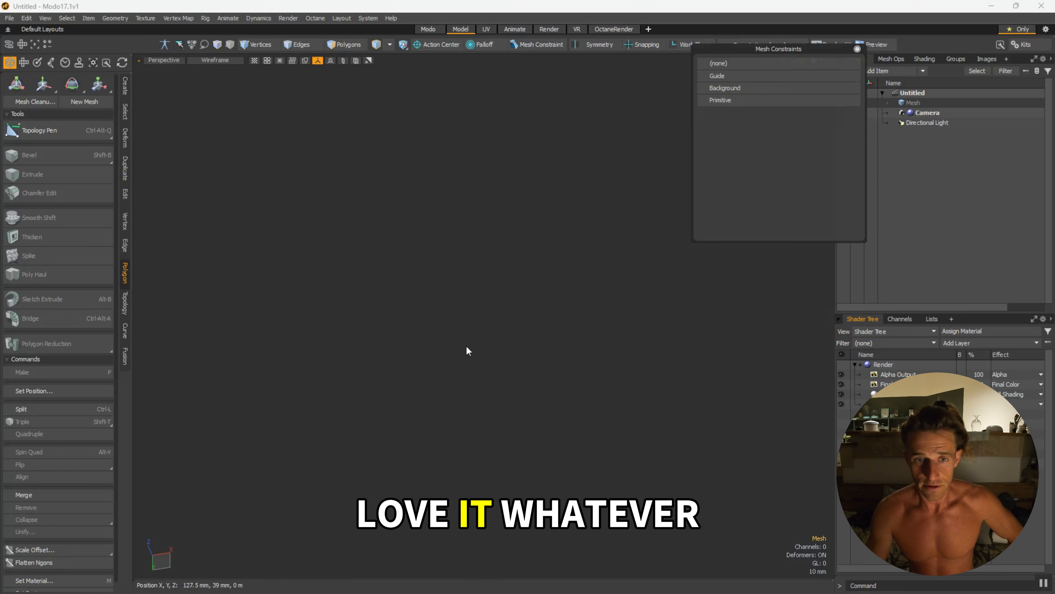
Import fix.obj from the Desktop as a Wavefront OBJ with the import file units set to Millimeters.
left_click(9, 18)
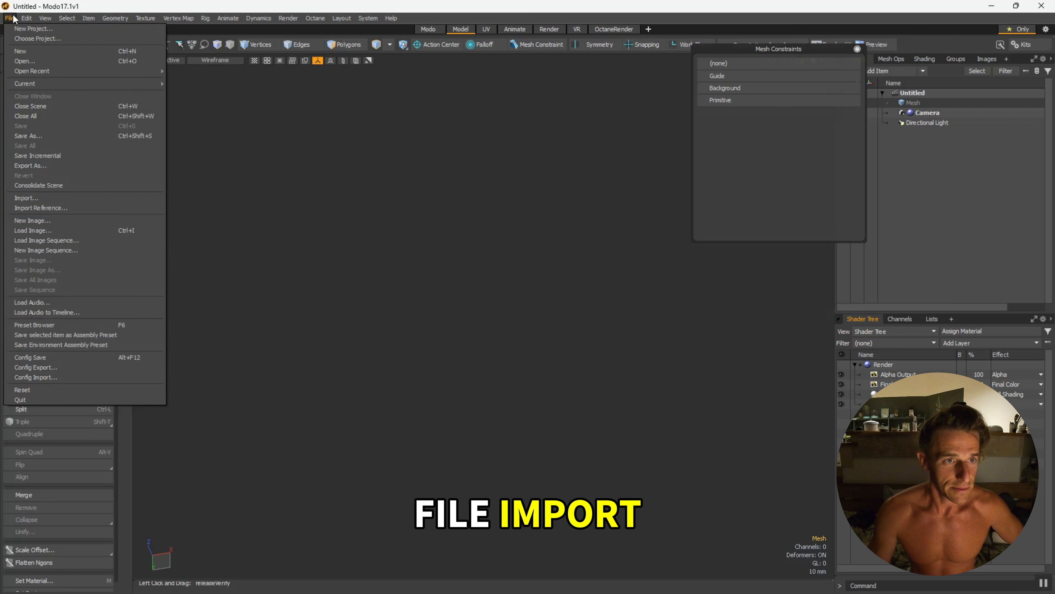
left_click(78, 198)
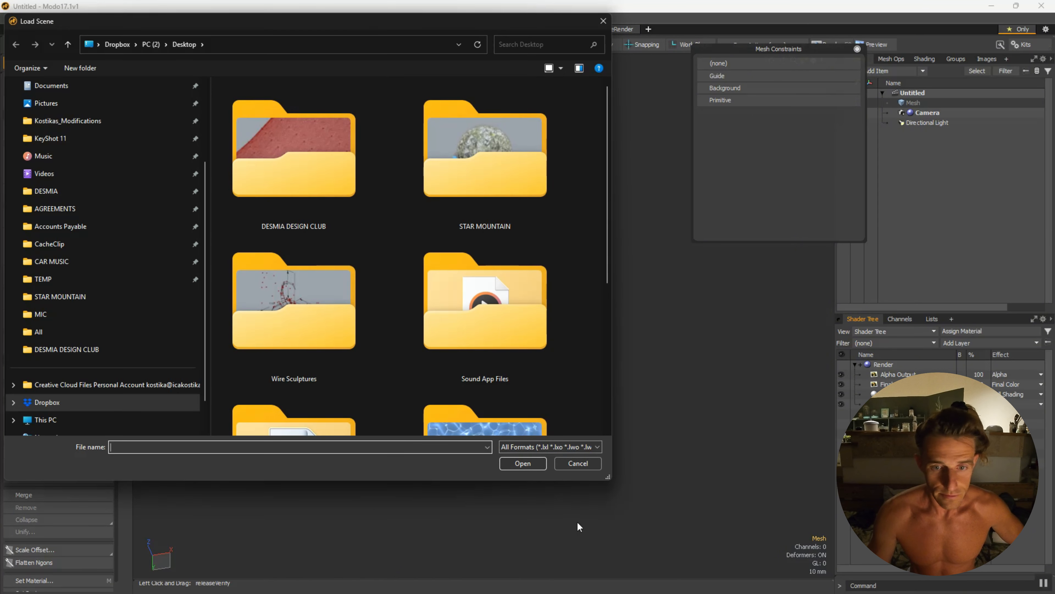
left_click(568, 445)
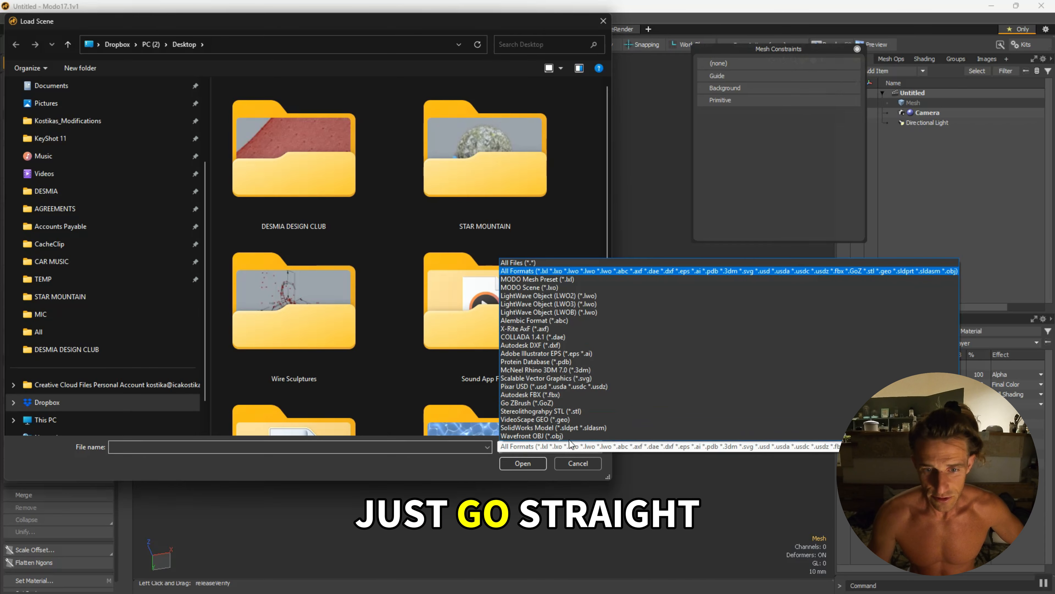
left_click(569, 436)
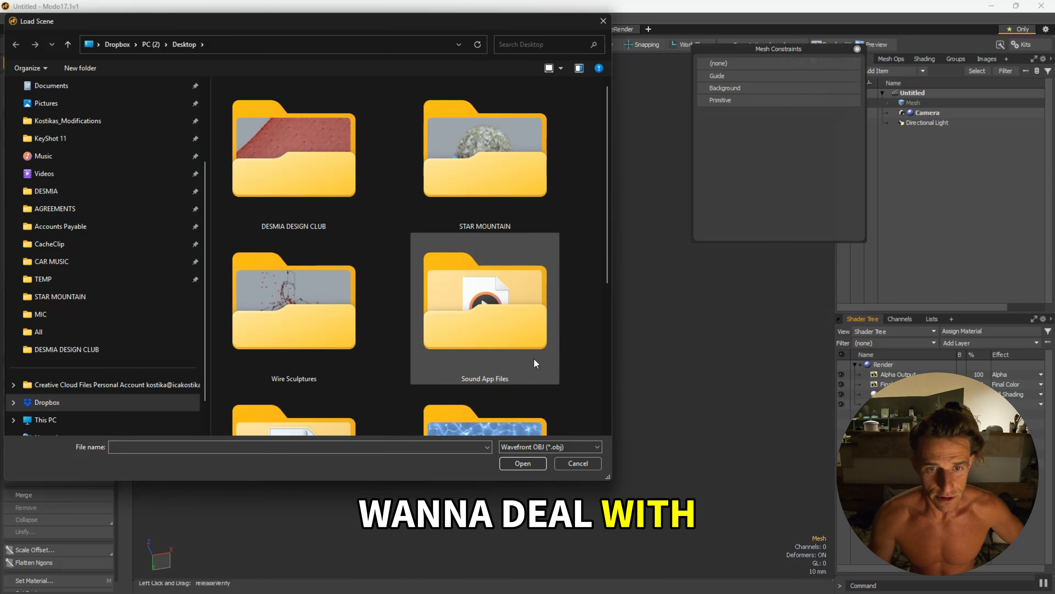
scroll(532, 358, "down", 5)
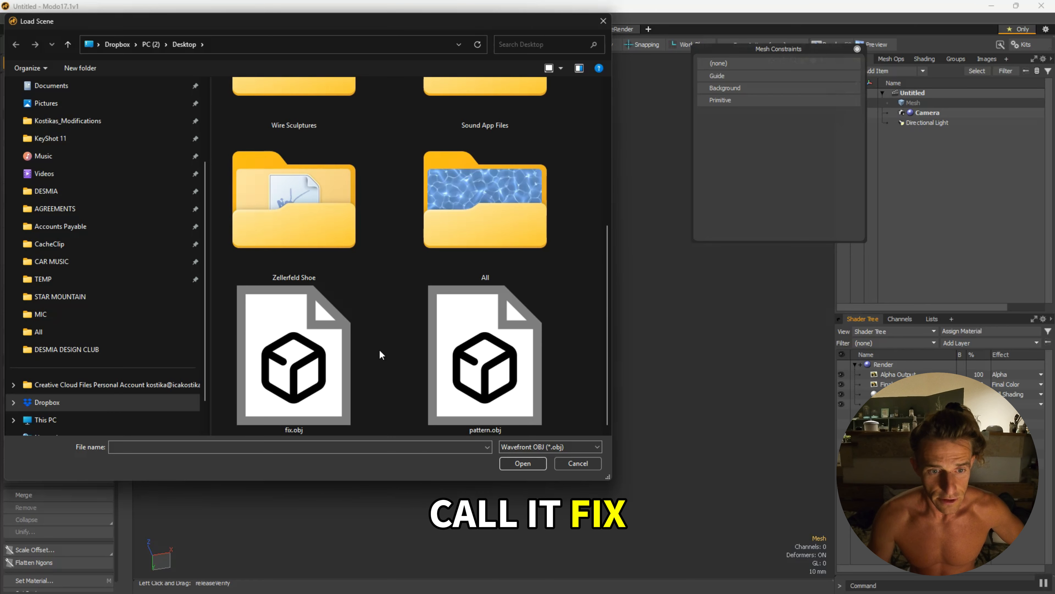
left_click(359, 354)
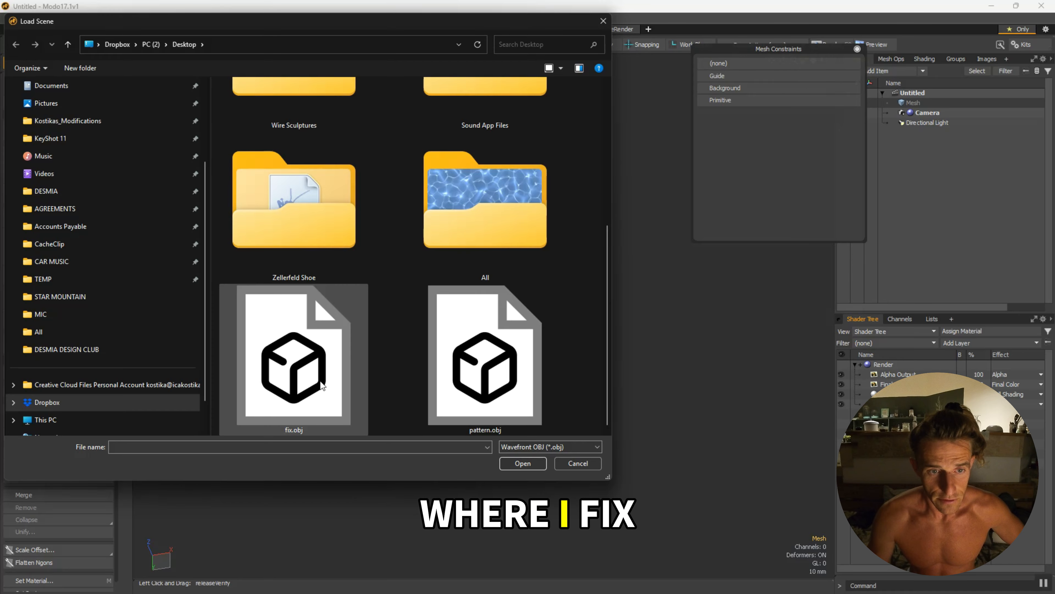
left_click(525, 461)
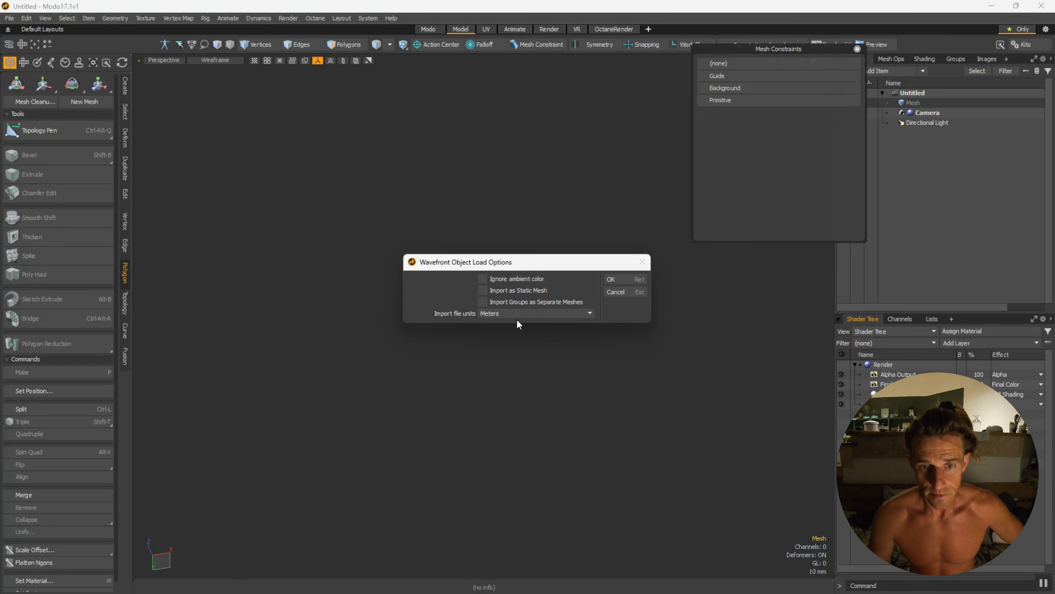
left_click(517, 316)
left_click(517, 335)
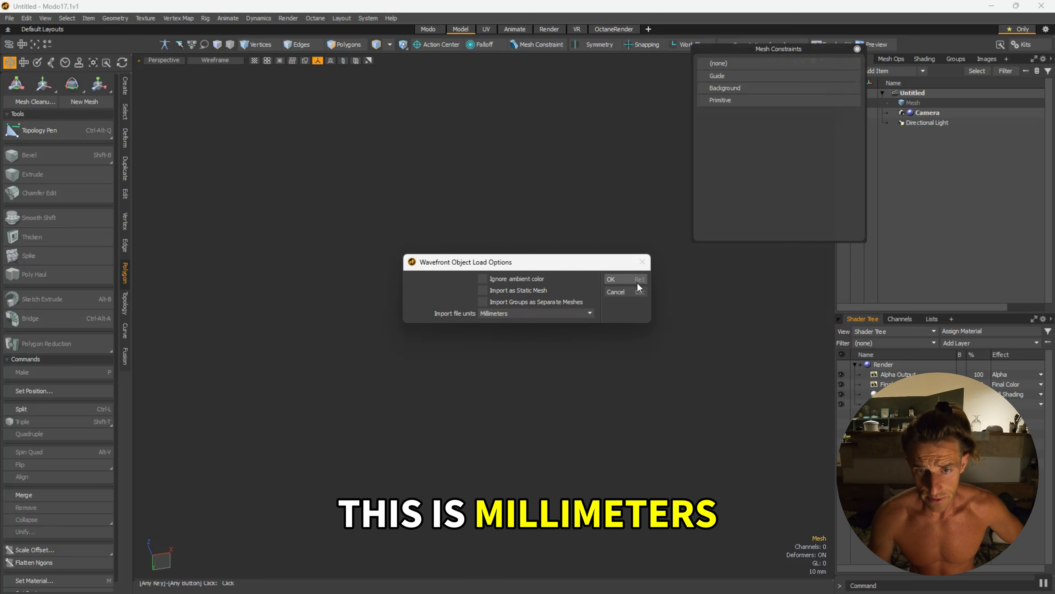
left_click(632, 276)
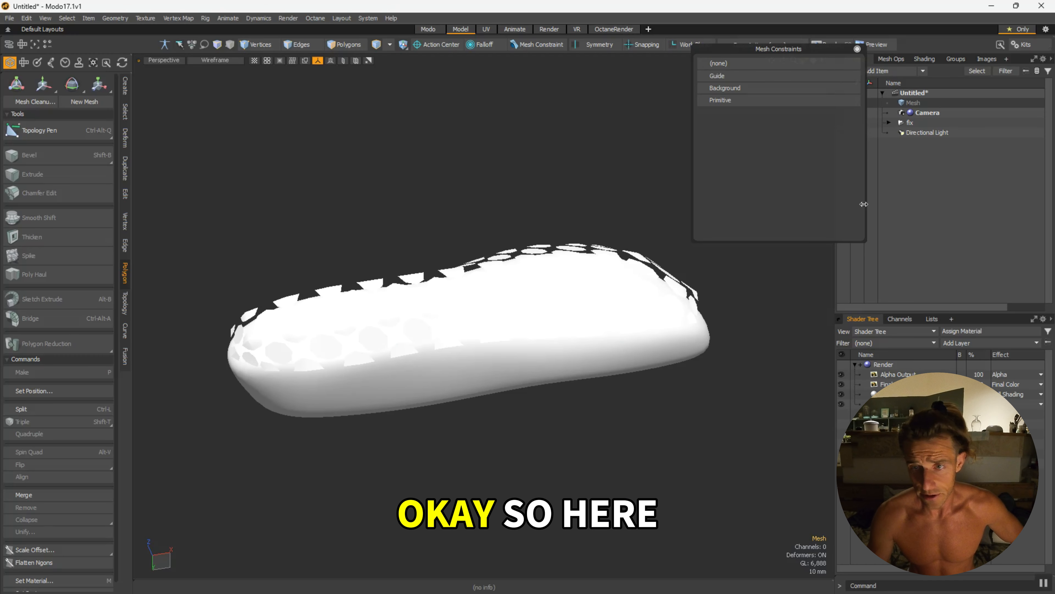
Expand the imported fix group and unmerge its combined mesh into separate meshes.
left_click(889, 123)
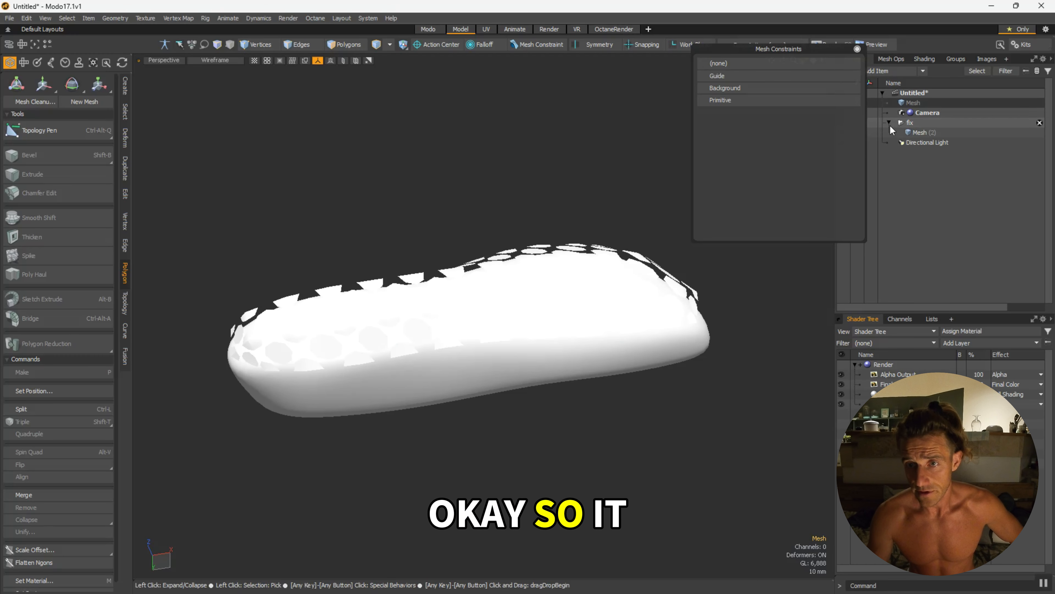
left_click(916, 133)
right_click(923, 134)
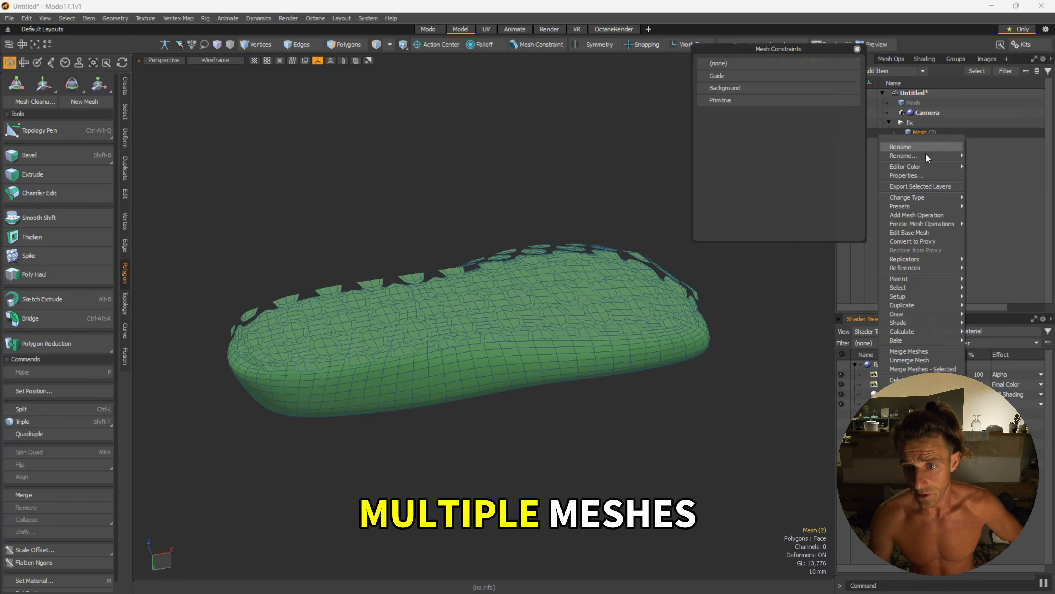
left_click(927, 359)
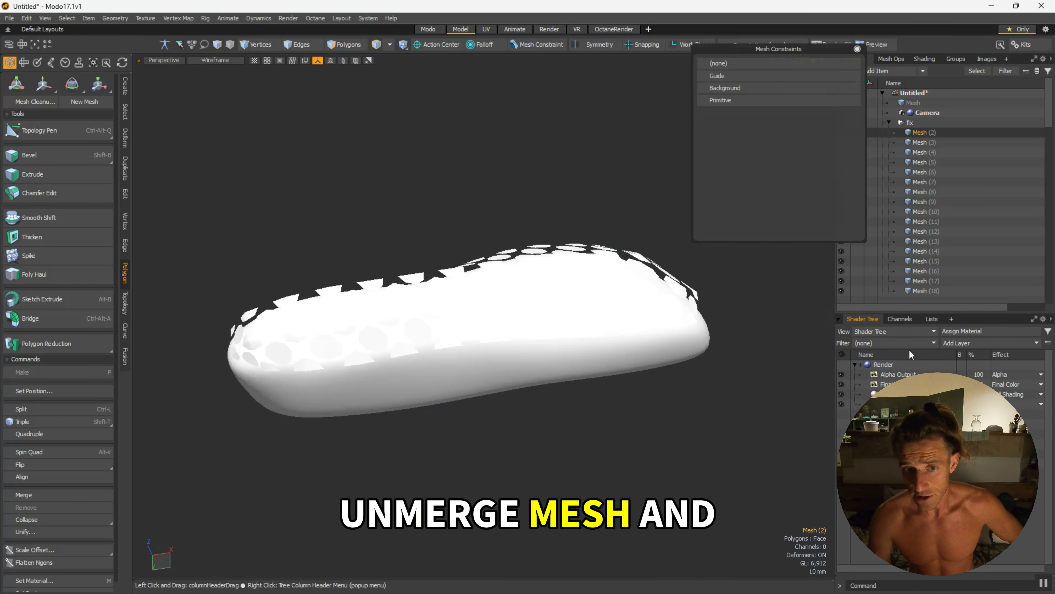
Select the outsole mesh, clear the Mesh Constraints window off the item list, and move the outsole out of the fix group.
left_click(426, 370)
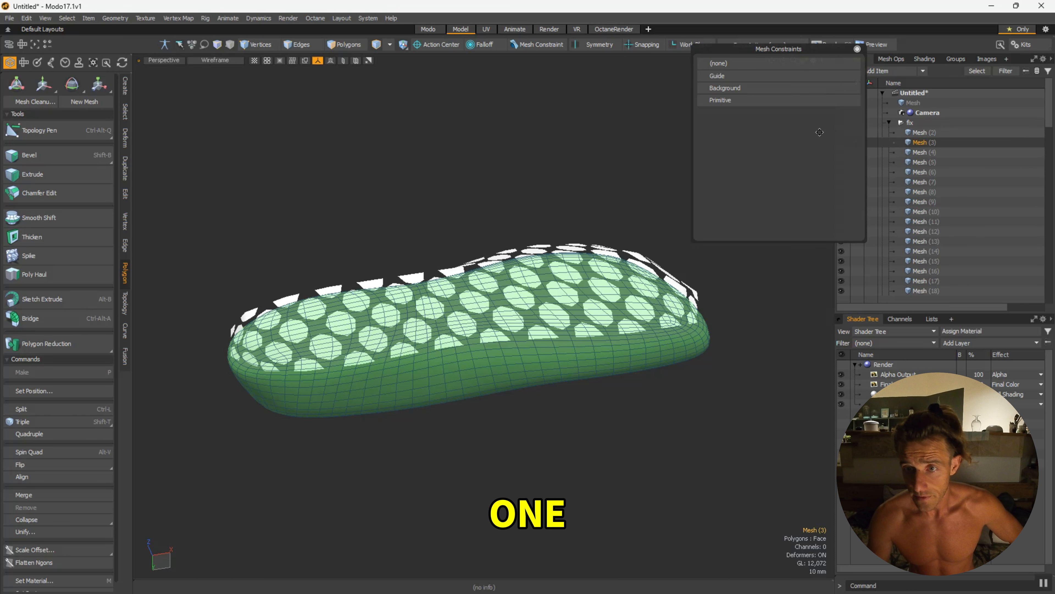
left_click_drag(822, 52, 736, 40)
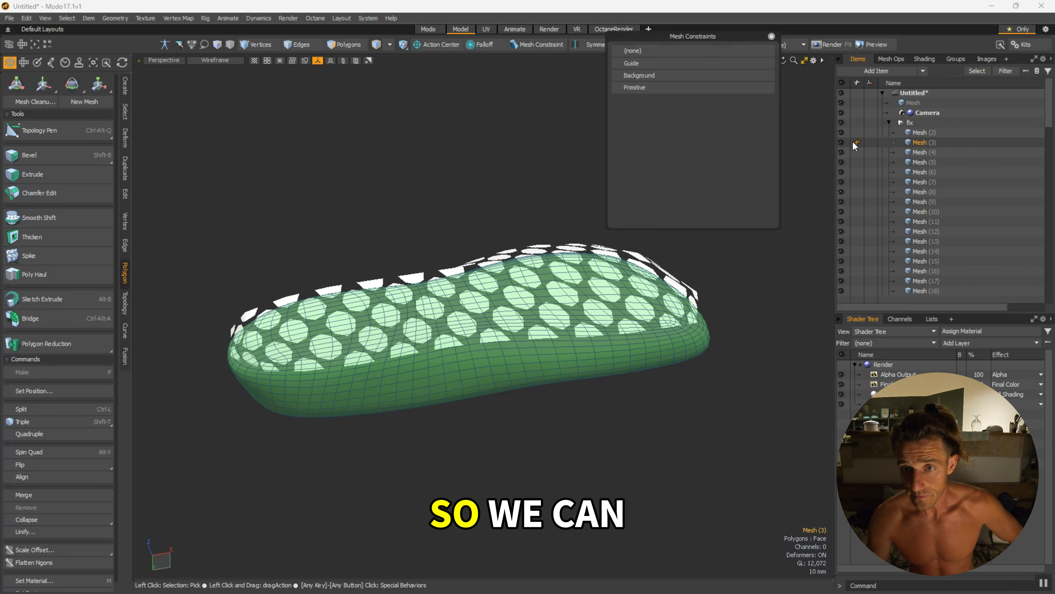
left_click_drag(950, 140, 948, 118)
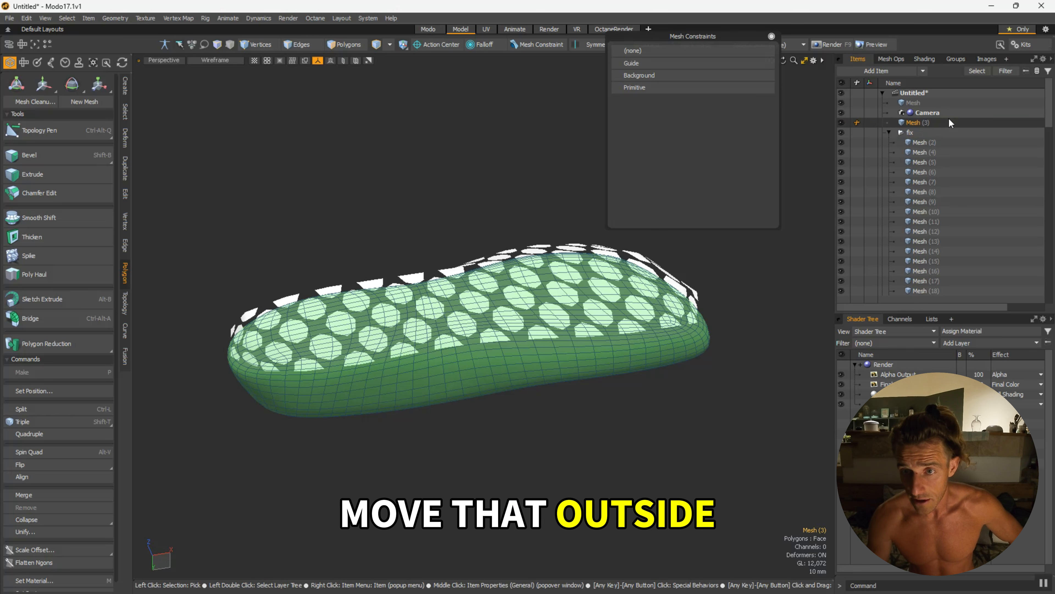
Select all the tile meshes left in the fix group and merge them into one mesh with Transform Compensation on.
left_click(932, 142)
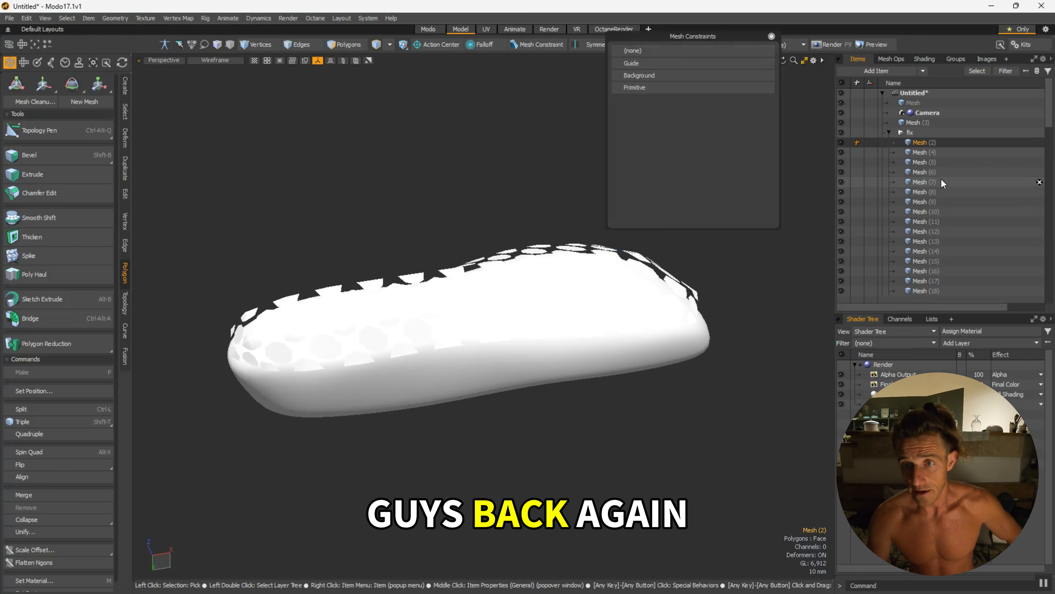
scroll(940, 185, "down", 10)
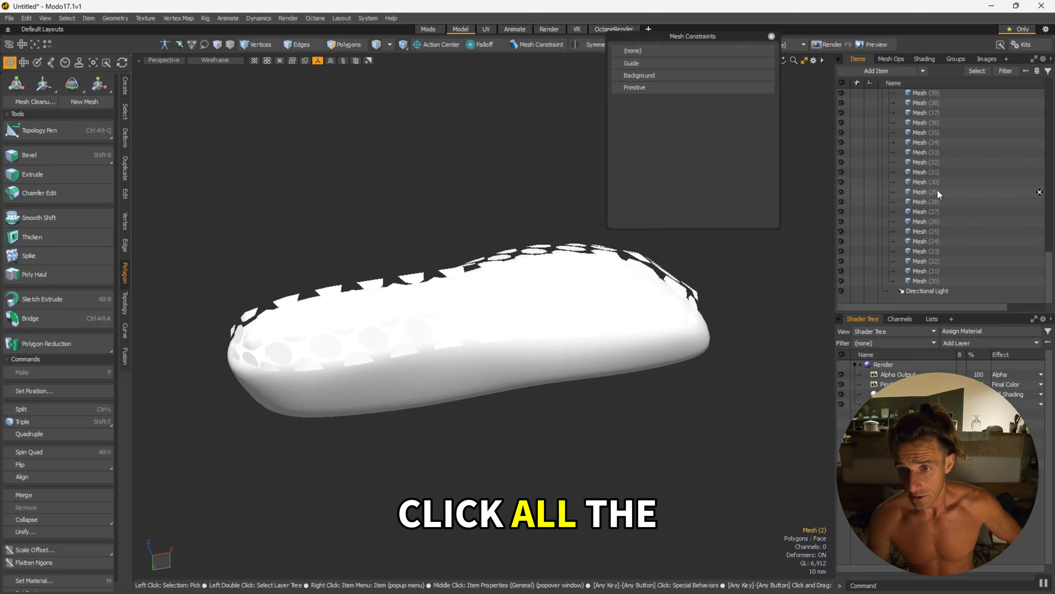
left_click(926, 282, "shift")
right_click(939, 272)
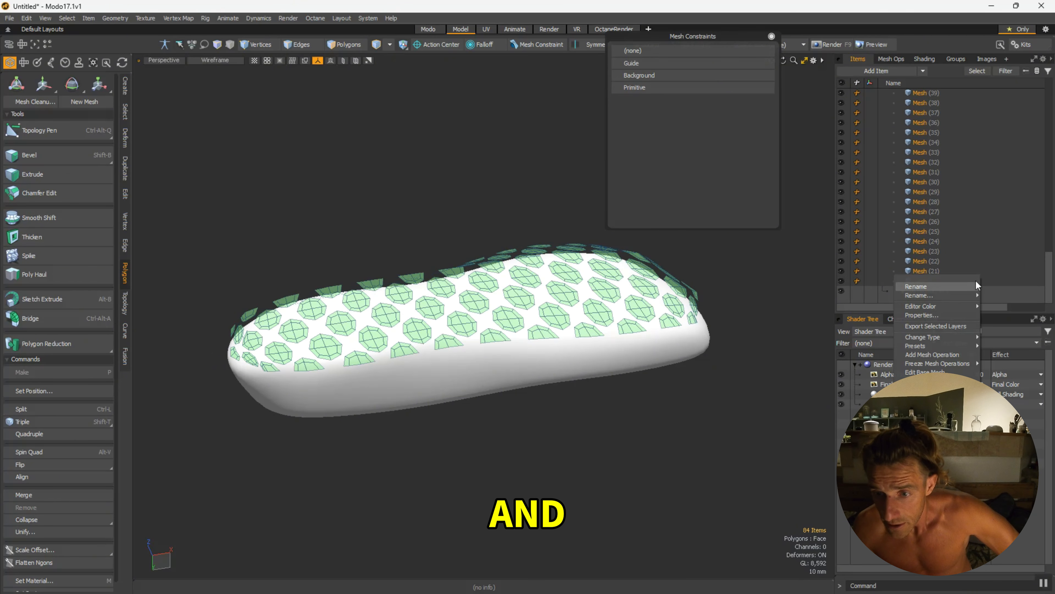
left_click(968, 194)
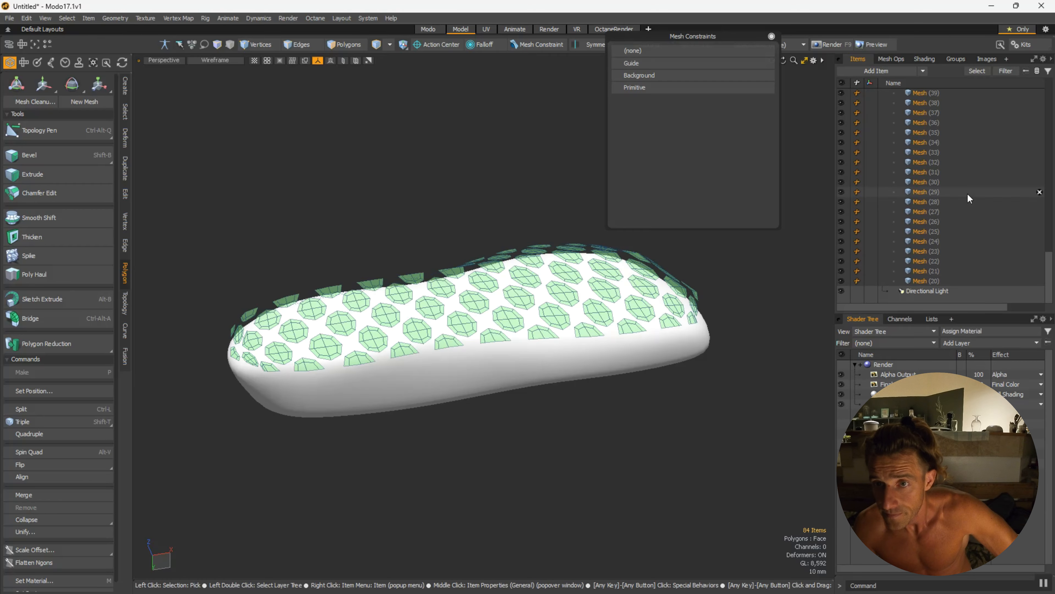
right_click(915, 192)
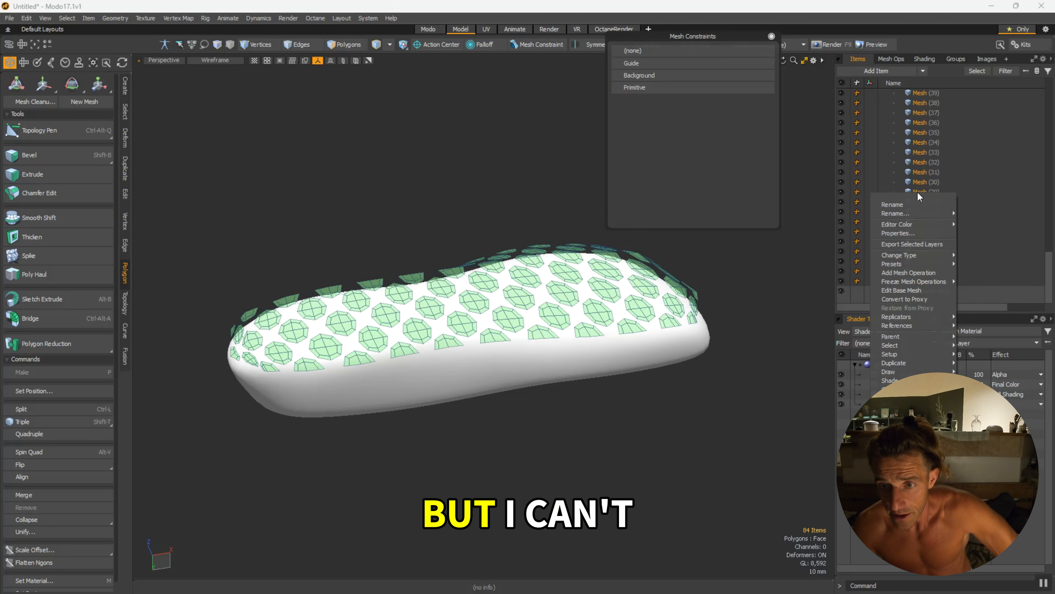
mouse_move(920, 349)
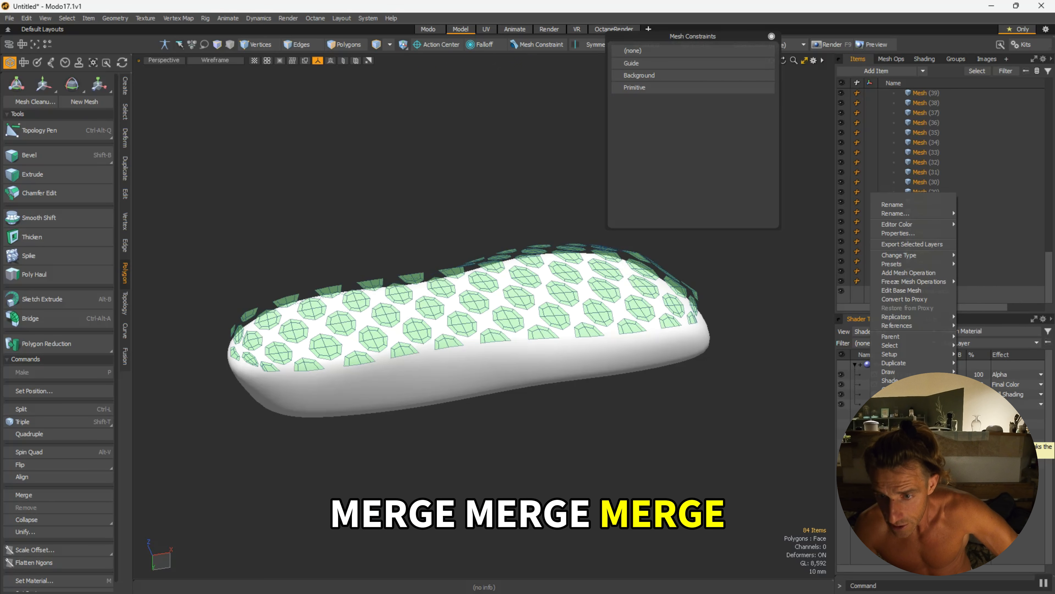
left_click(900, 407)
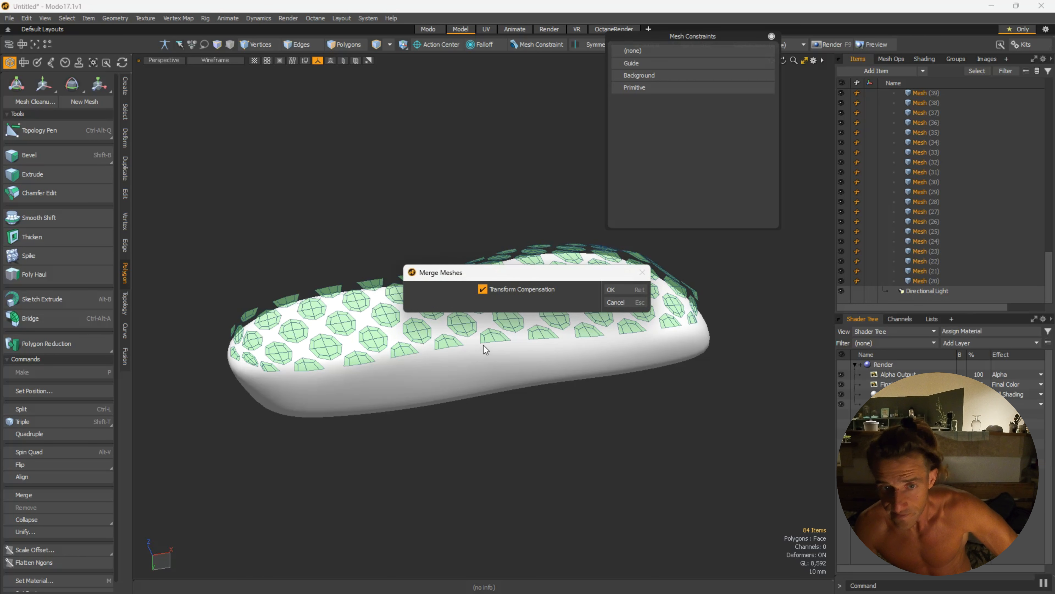
left_click(611, 290)
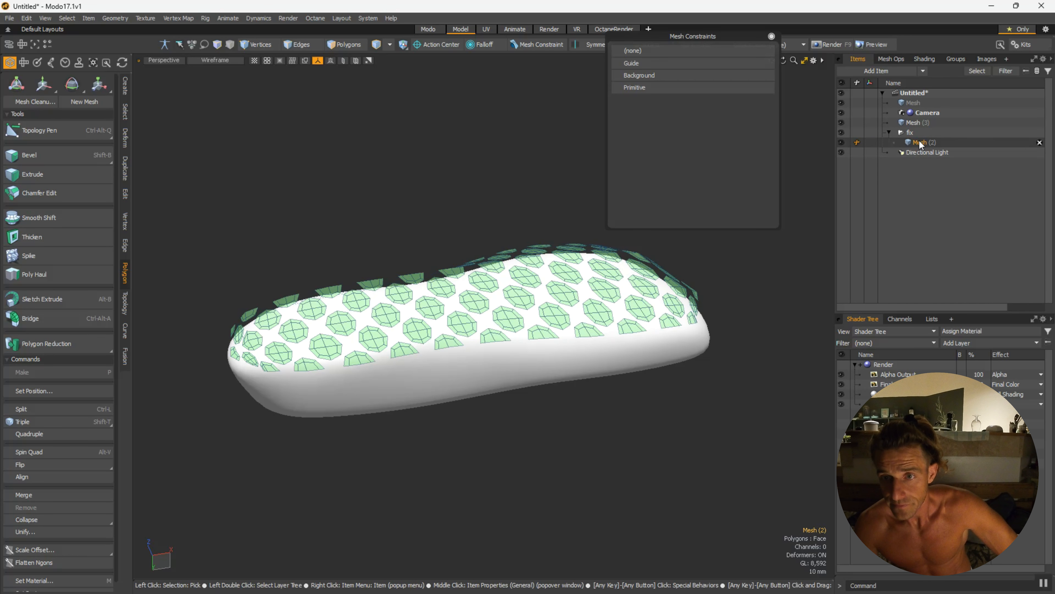
Move the merged tile mesh out of the fix group and delete the empty default mesh, camera, fix group and directional light.
mouse_move(919, 140)
left_mouse_down()
mouse_move(916, 158)
mouse_move(913, 133)
mouse_move(919, 149)
left_mouse_up()
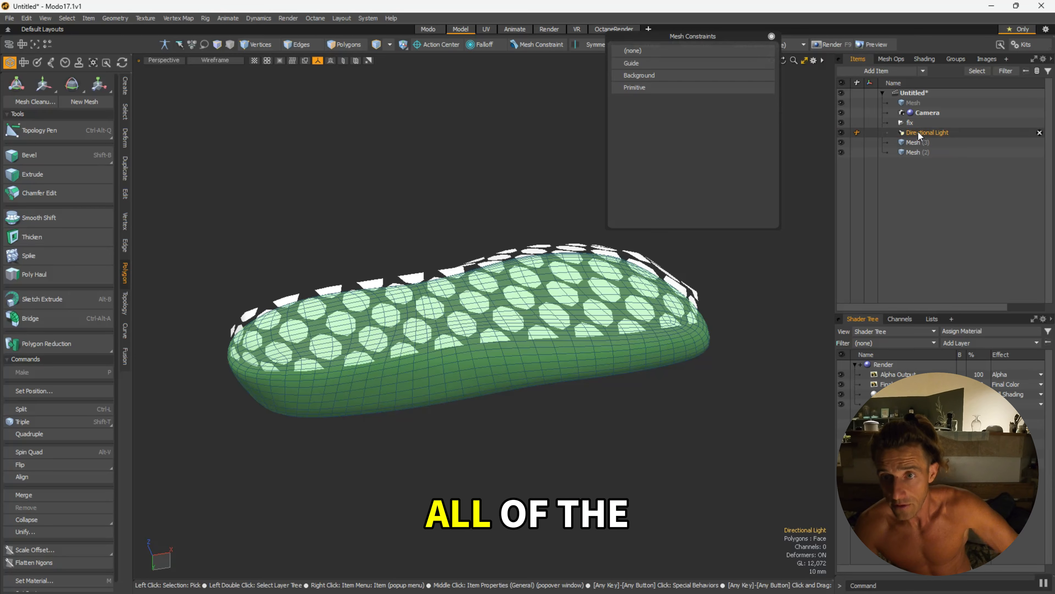
left_click(919, 132)
left_click(923, 100, "shift")
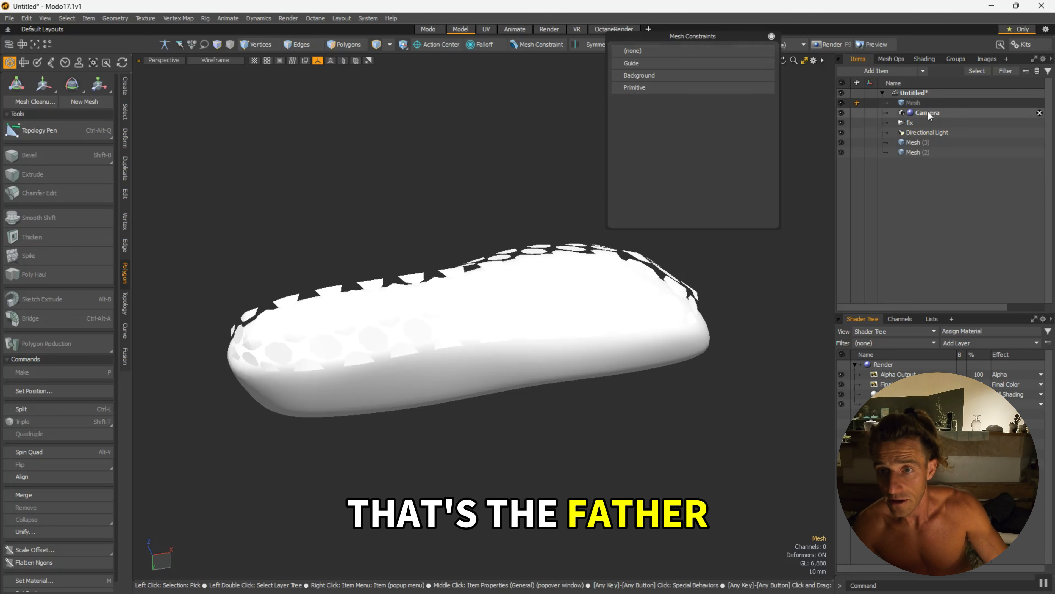
key("Delete")
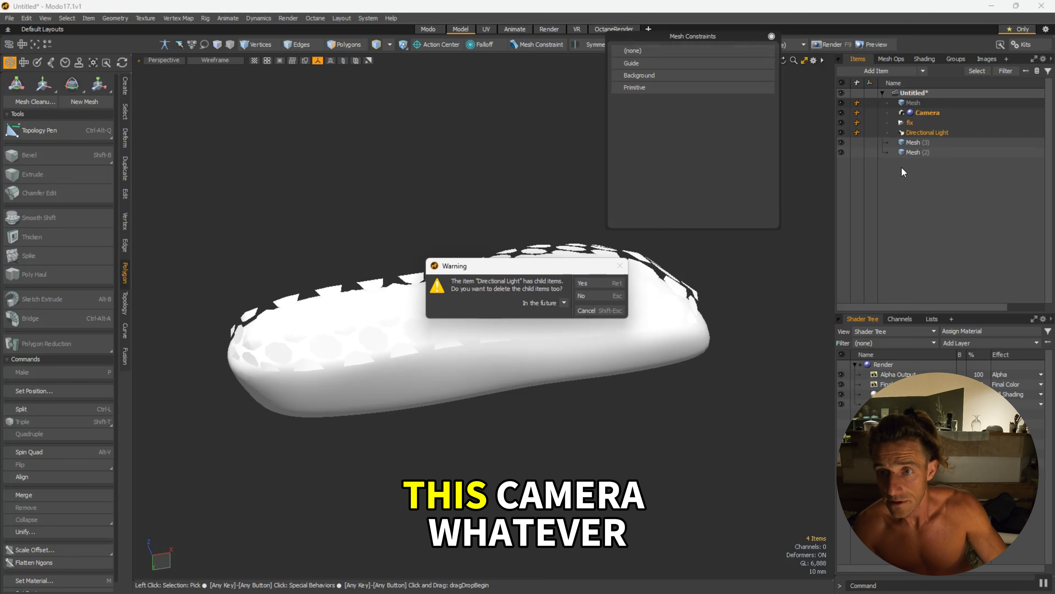
left_click(590, 283)
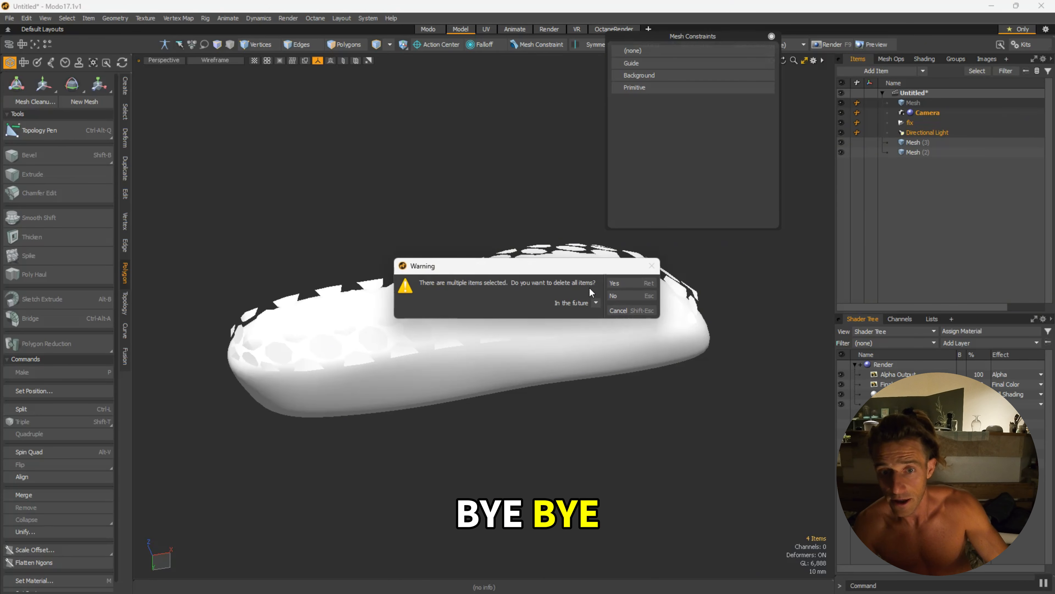
left_click(622, 283)
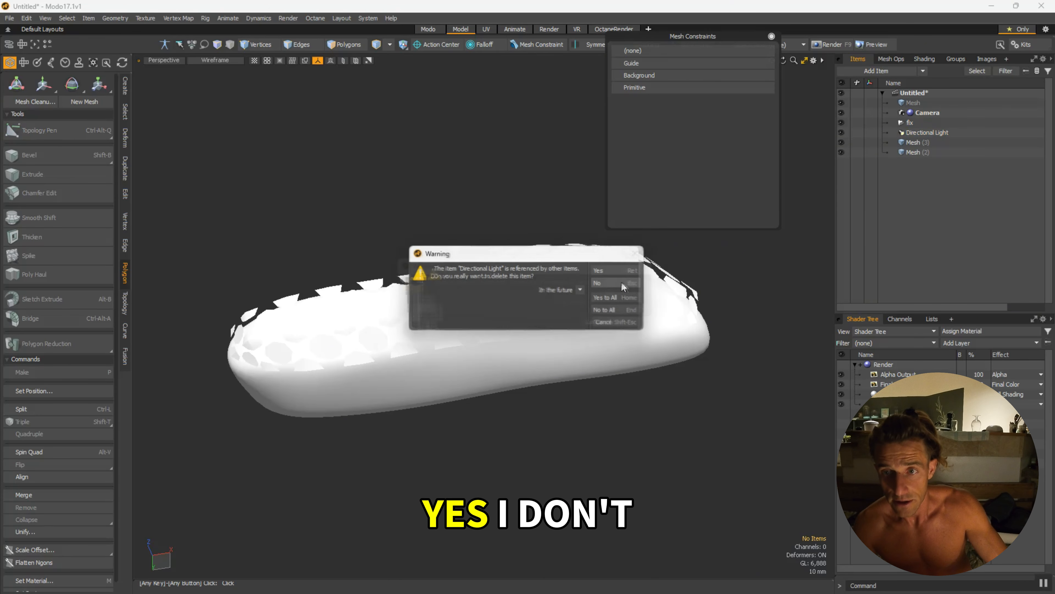
left_click(618, 298)
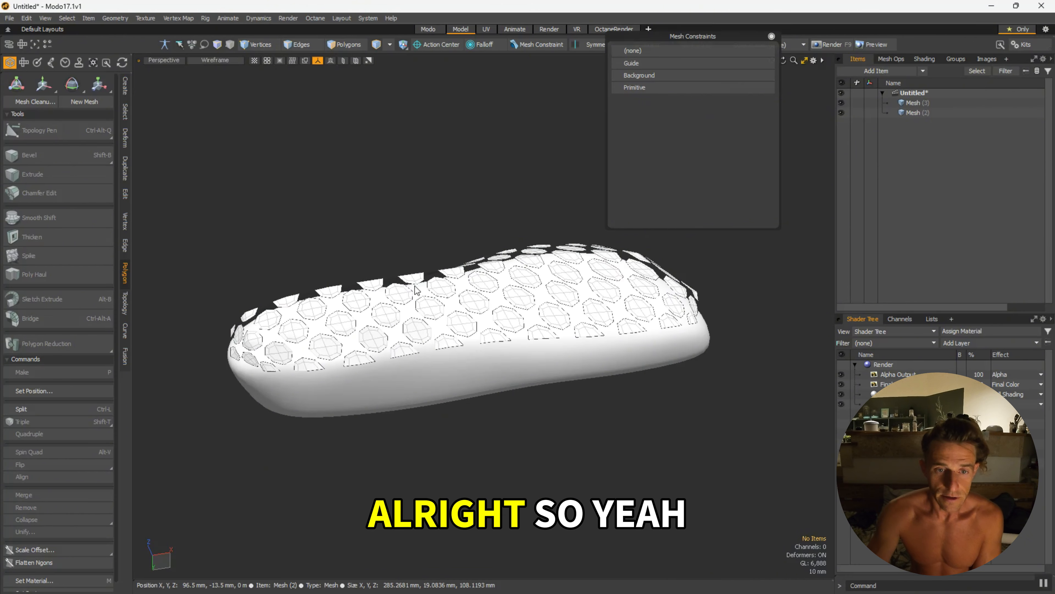
Select the tile mesh, turn on the Background mesh constraint, and switch to vertex selection.
left_click(409, 378)
right_click(405, 410)
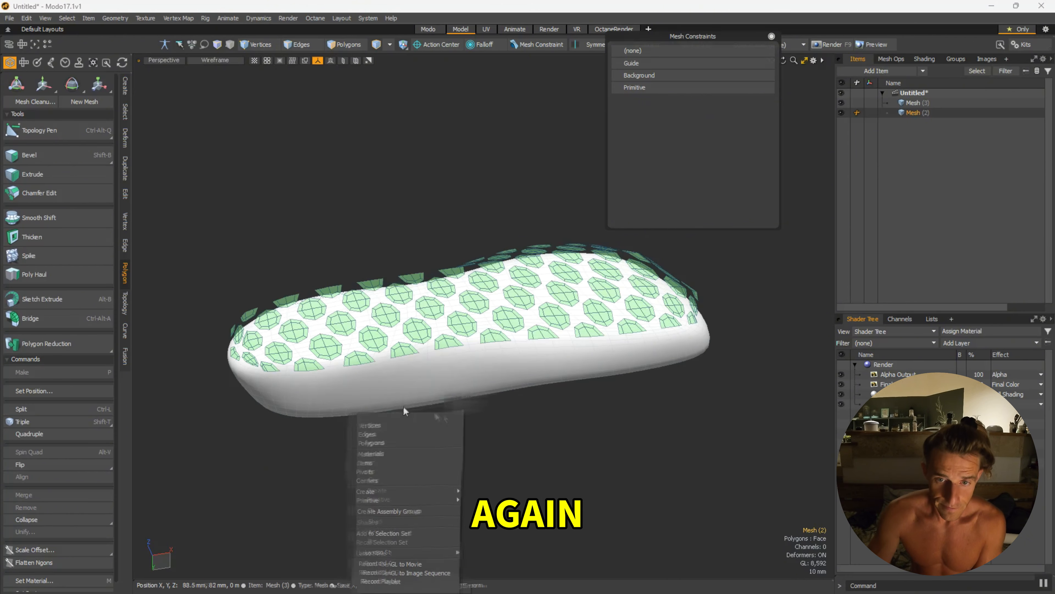
left_click(428, 404)
key("w")
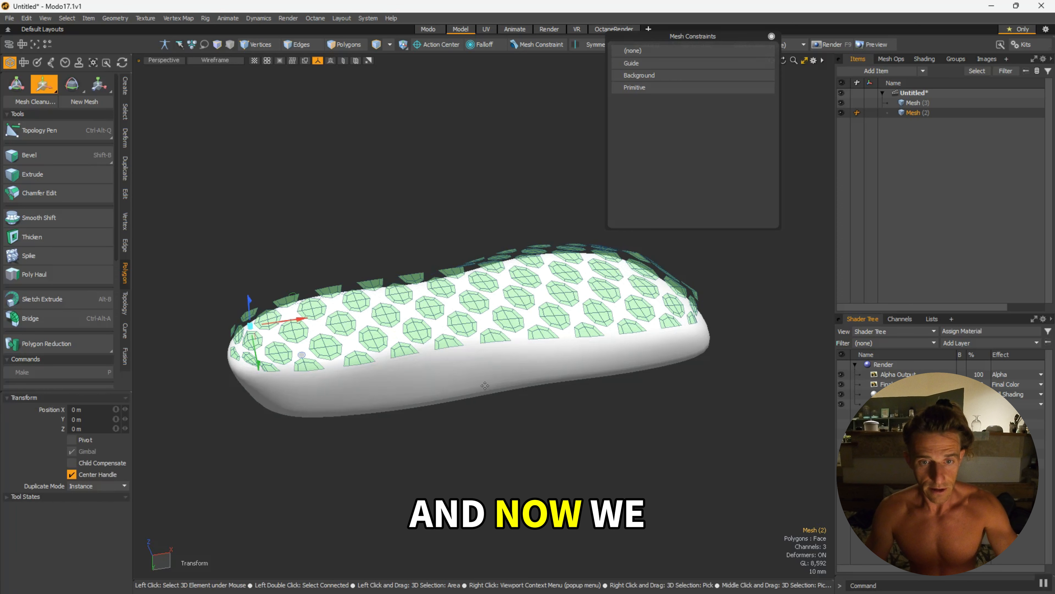
left_click_drag(392, 353, 429, 415, "alt")
left_click(639, 75)
left_click(257, 44)
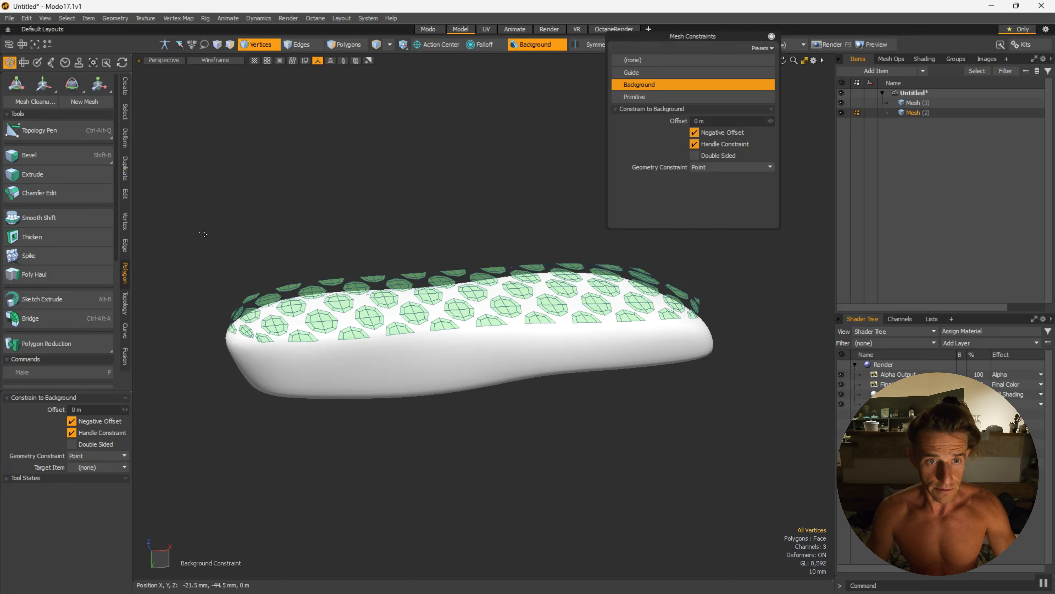
Lasso all the tile vertices and move them onto the outsole surface with the Geometry Constraint set to Vector.
mouse_move(191, 186)
right_mouse_down()
mouse_move(540, 179)
mouse_move(770, 325)
right_mouse_up()
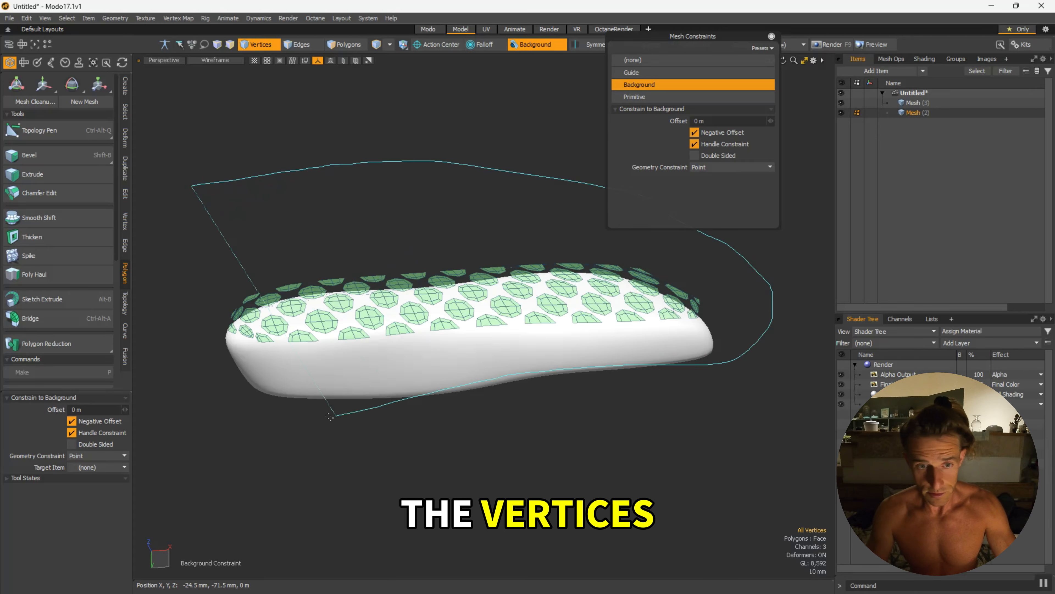
right_click_drag(329, 417, 186, 377)
mouse_move(433, 372)
left_mouse_down("alt")
mouse_move(450, 545)
mouse_move(448, 356)
mouse_move(431, 392)
mouse_move(430, 376)
left_mouse_up("alt")
key("w")
left_click(718, 168)
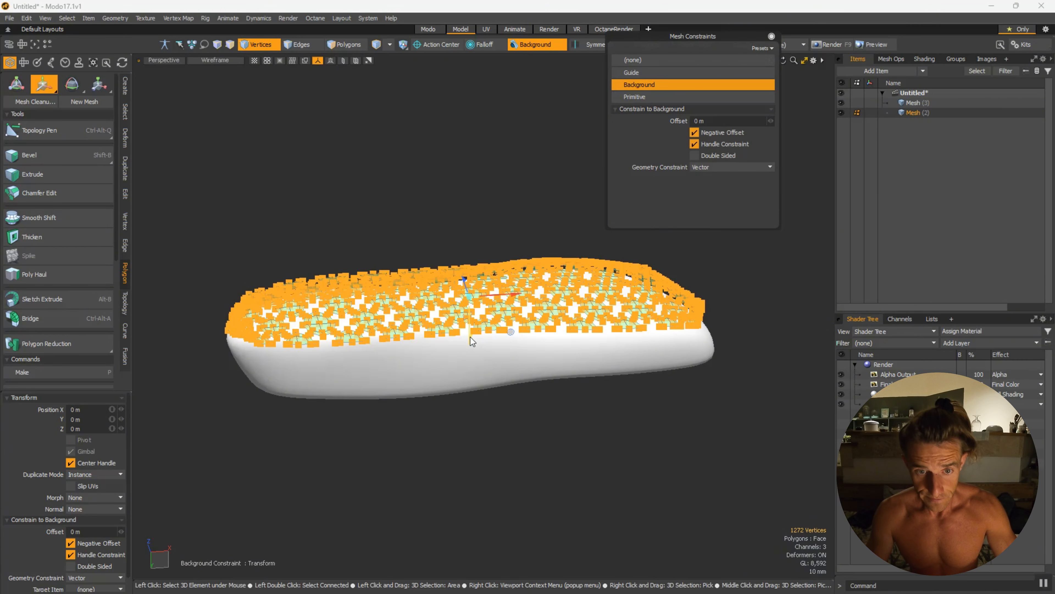
left_click_drag(470, 344, 562, 352)
scroll(561, 352, "up", 4, "alt")
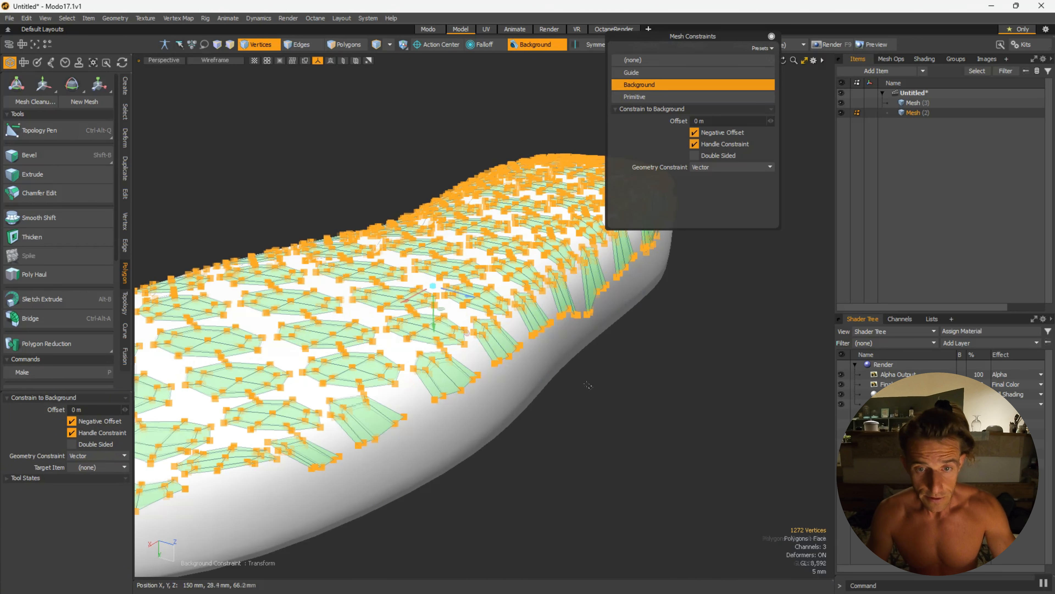
Drop the vertex selection, preview the tiles with Catmull-Clark subdivision, and inspect the projected pattern along both sides for distorted tiles.
key("shift+Tab")
left_click(588, 385)
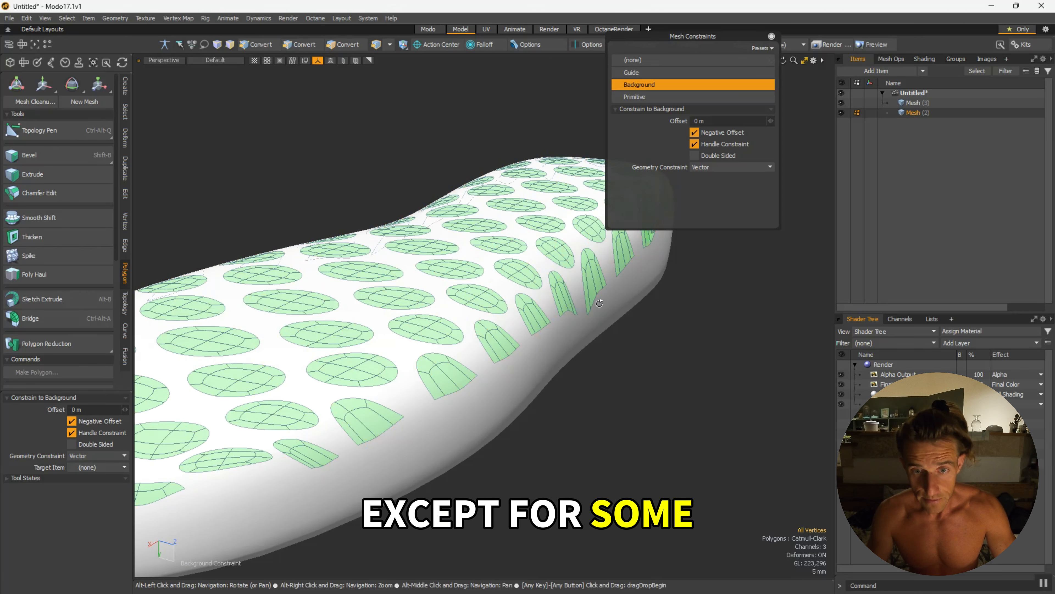
left_click_drag(571, 260, 245, 345, "alt")
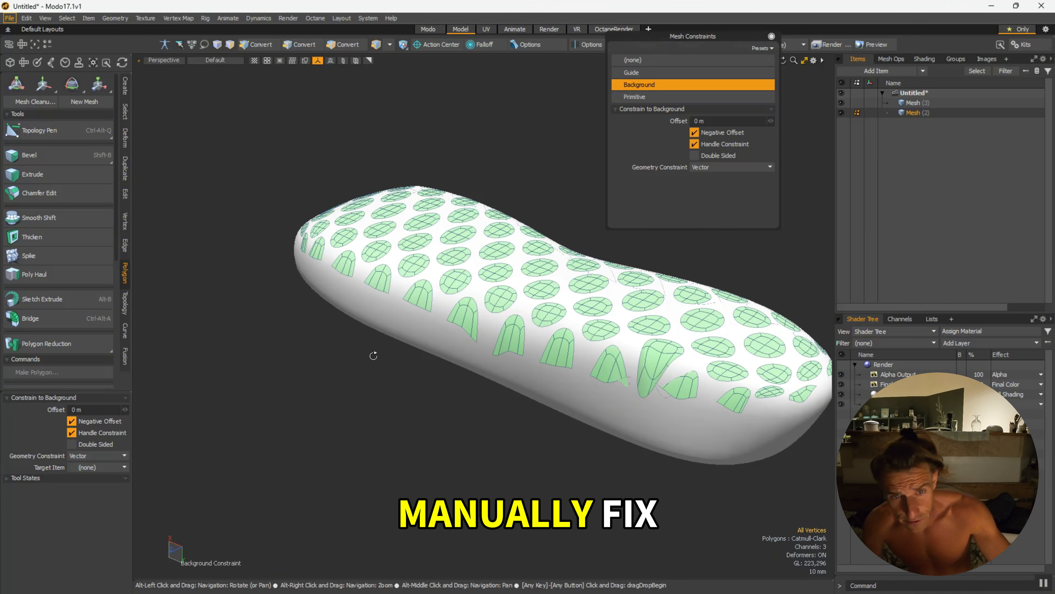
left_click_drag(373, 354, 563, 351, "alt")
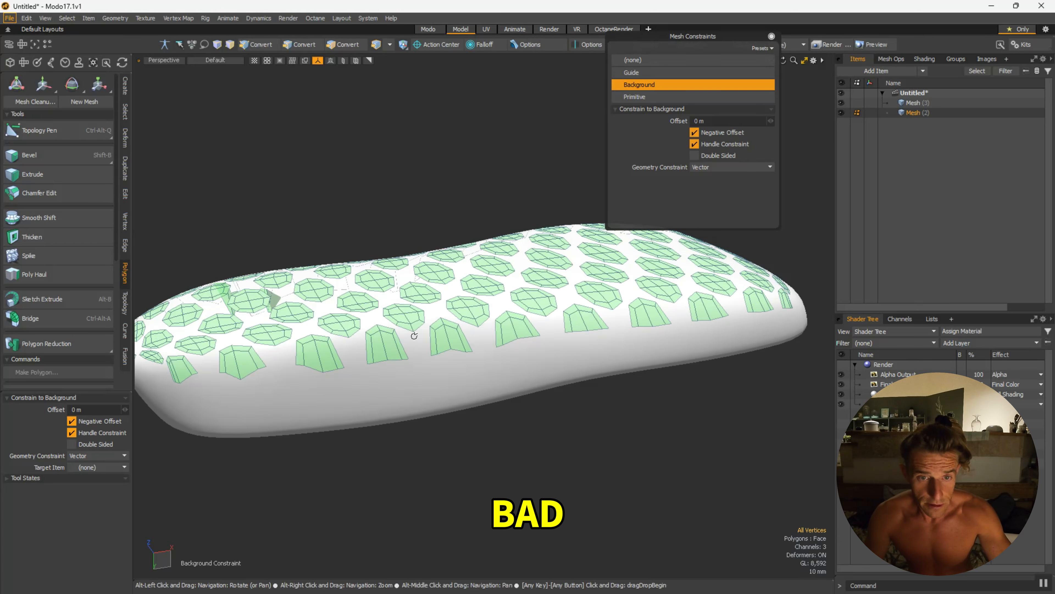
Set the Geometry Constraint to Point and select all connected polygons of the badly stretched tile near the outsole's edge.
left_click(721, 168)
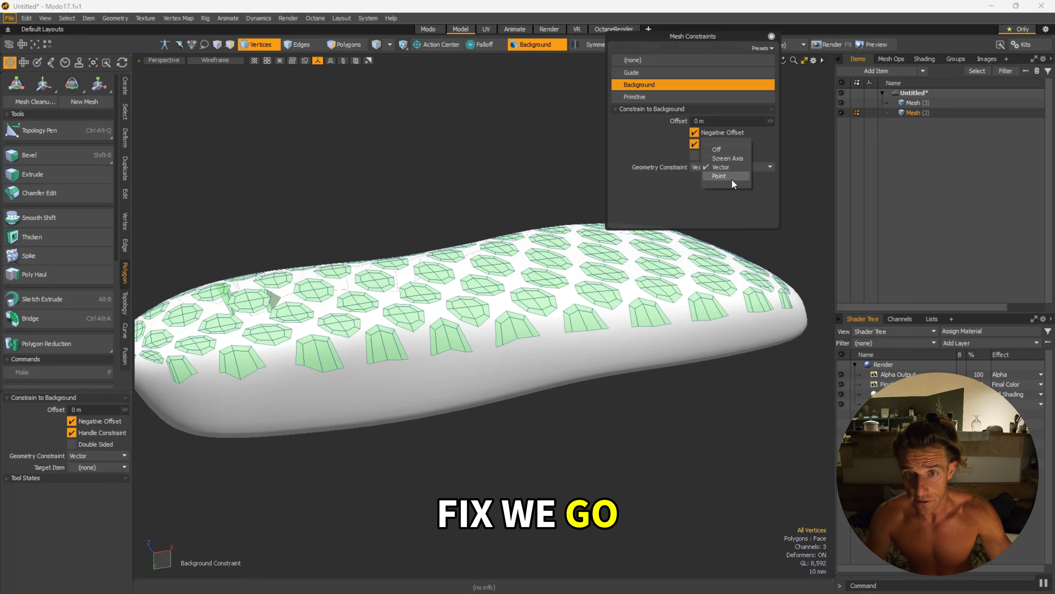
left_click(731, 180)
left_click_drag(296, 301, 261, 320, "alt")
left_click_drag(547, 318, 541, 362, "alt")
scroll(693, 348, "up", 5)
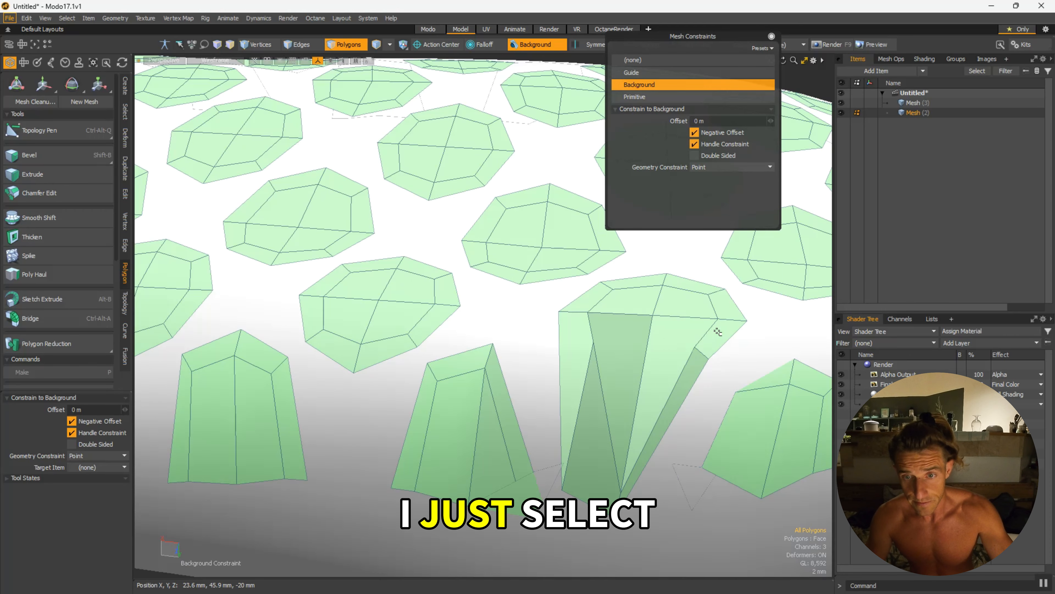
double_click(724, 322)
scroll(515, 425, "down", 5)
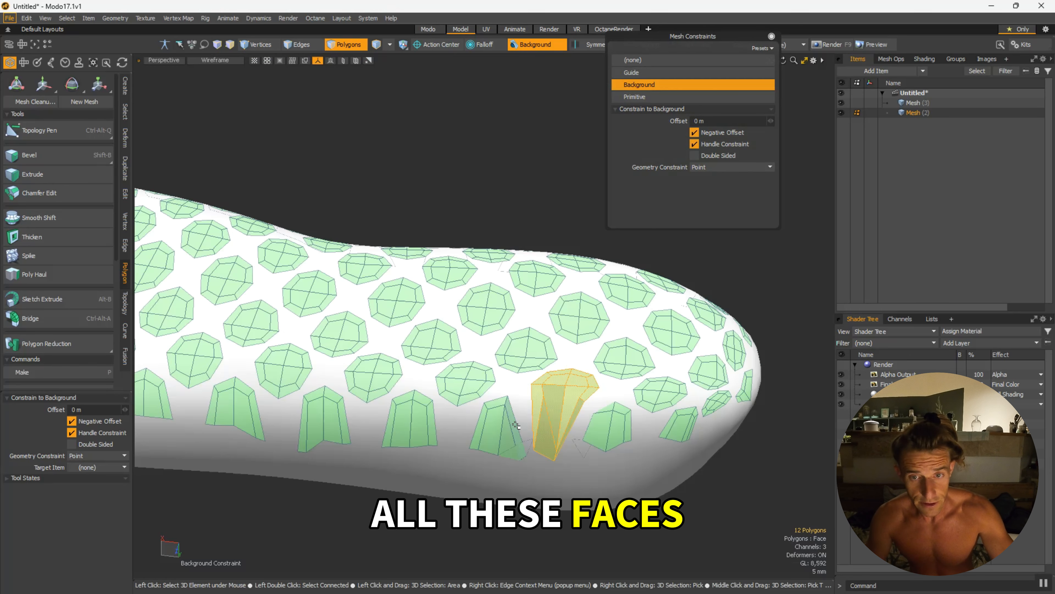
Turn off the mesh constraint and move the selected tile off the outsole to a Y position of about -37.4 mm.
left_click(655, 61)
key("w")
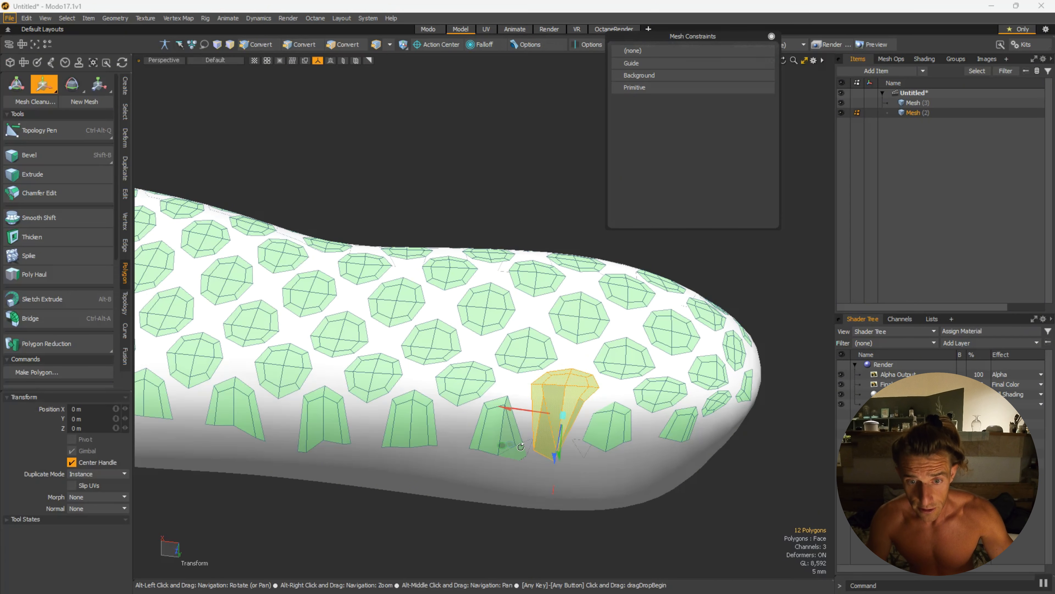
left_click_drag(521, 447, 554, 286, "alt")
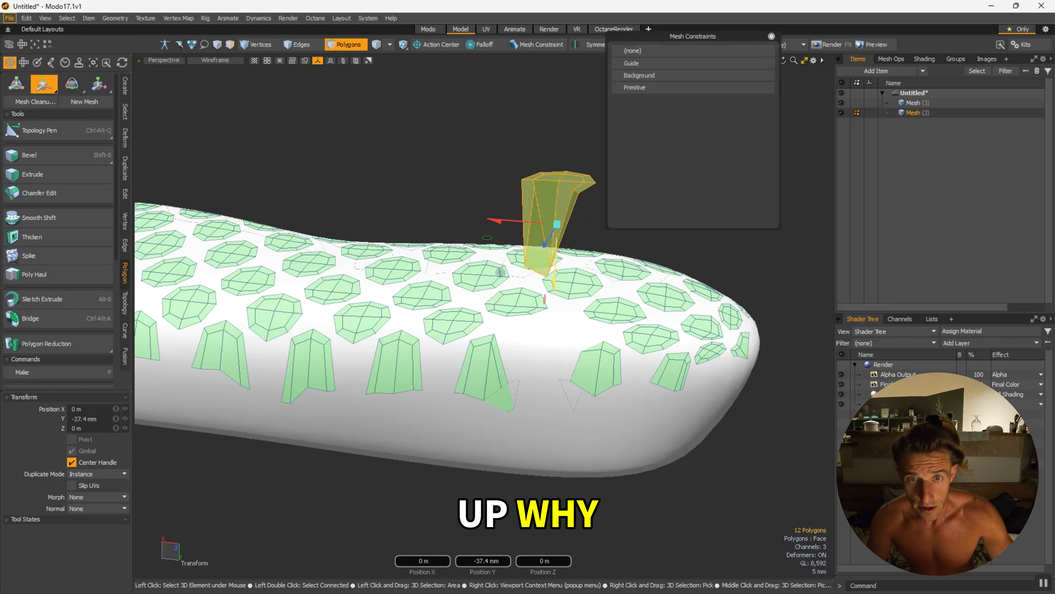
Re-enable the Background constraint with Geometry Constraint Vector, move the tile back onto the outsole to Y about 46.56 mm, and deselect it.
left_click(659, 77)
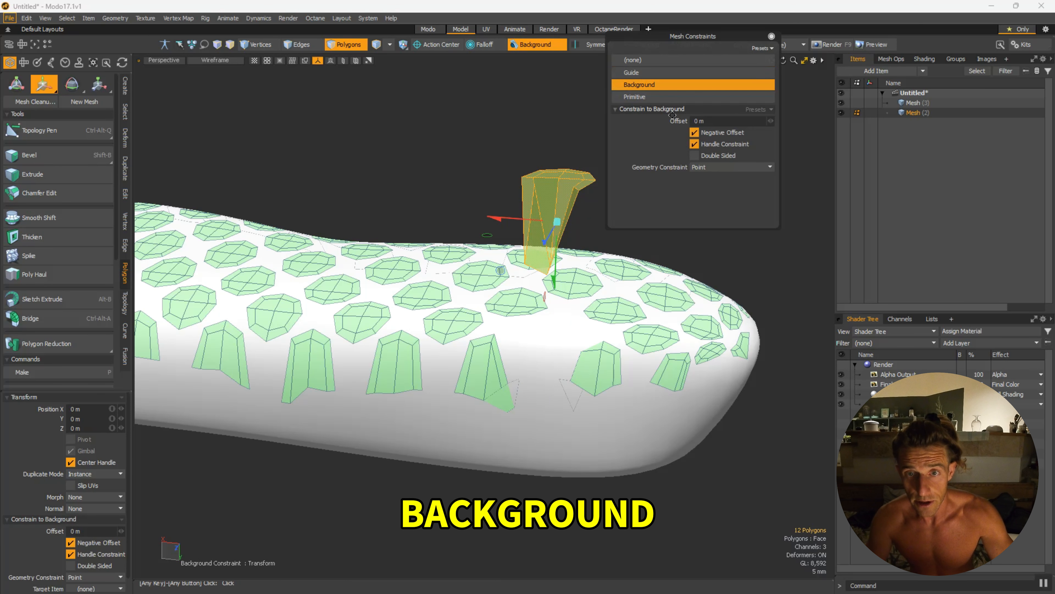
left_click(711, 167)
left_click(710, 162)
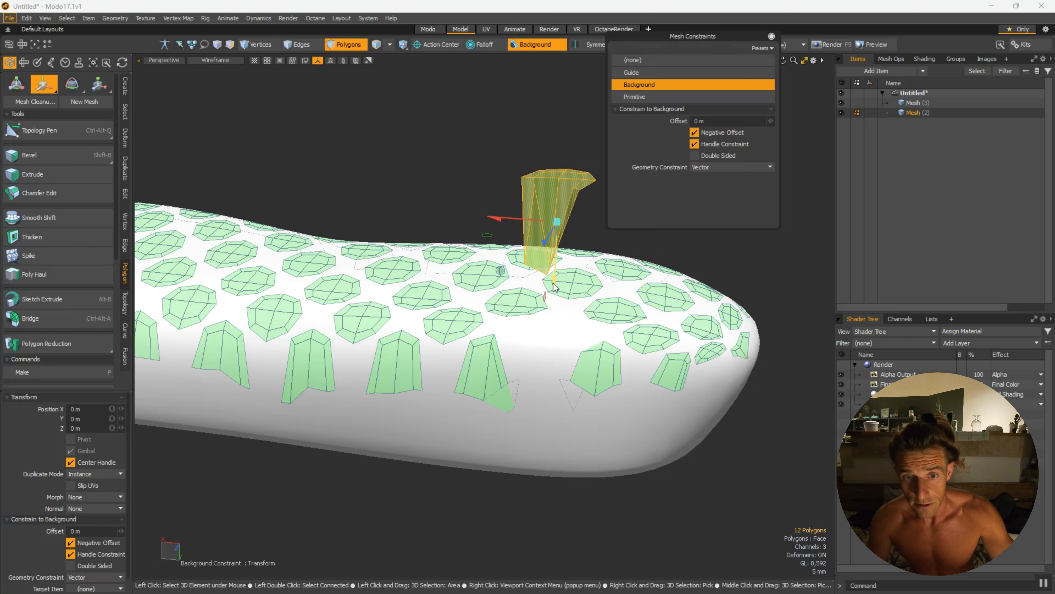
left_click_drag(554, 287, 523, 382)
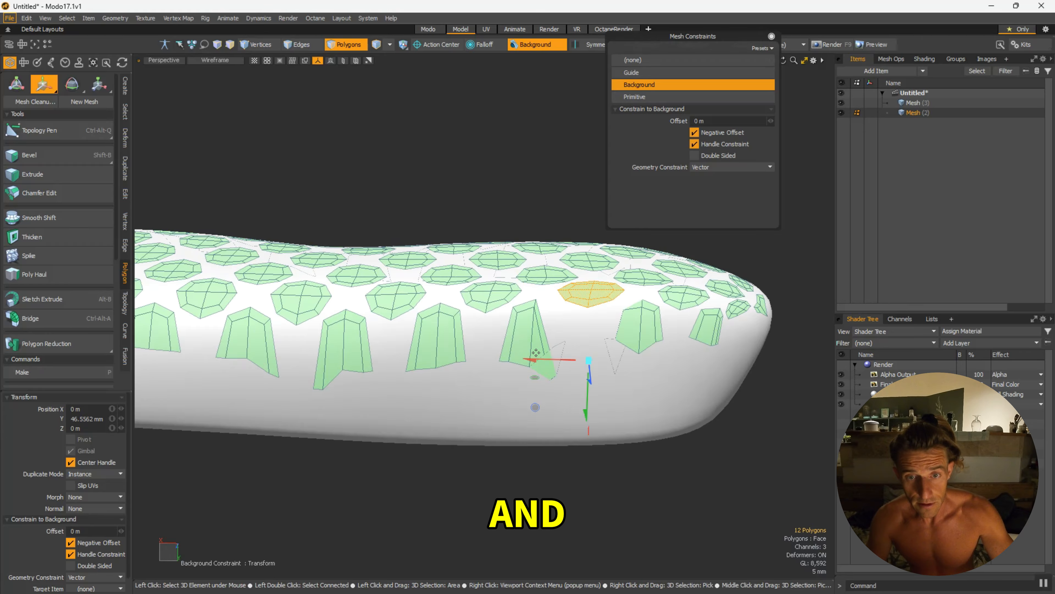
scroll(626, 366, "down", 3, "alt")
left_click_drag(627, 366, 667, 356, "alt")
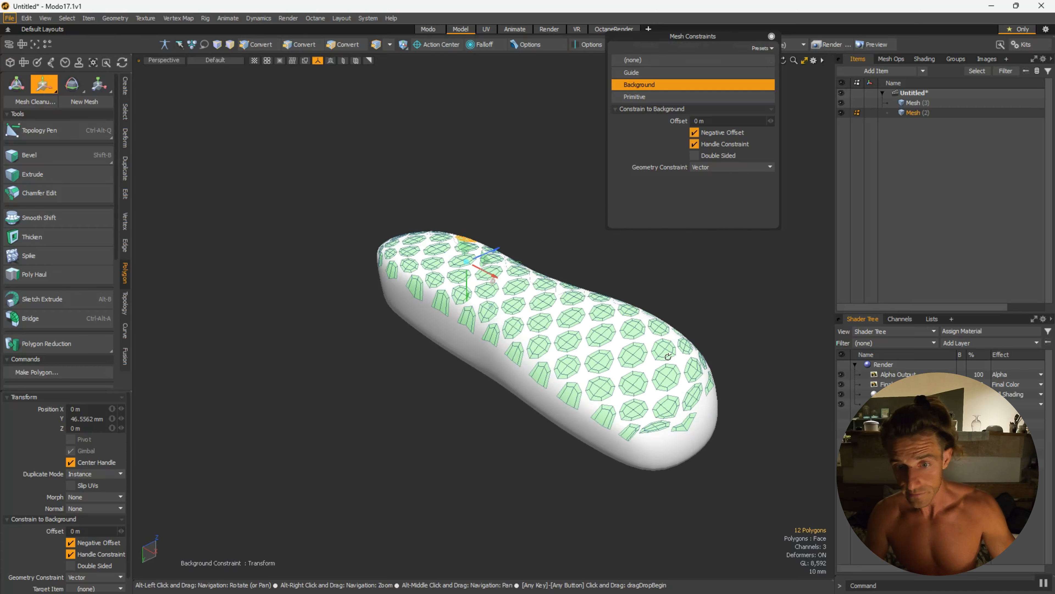
key("space")
left_click(474, 455)
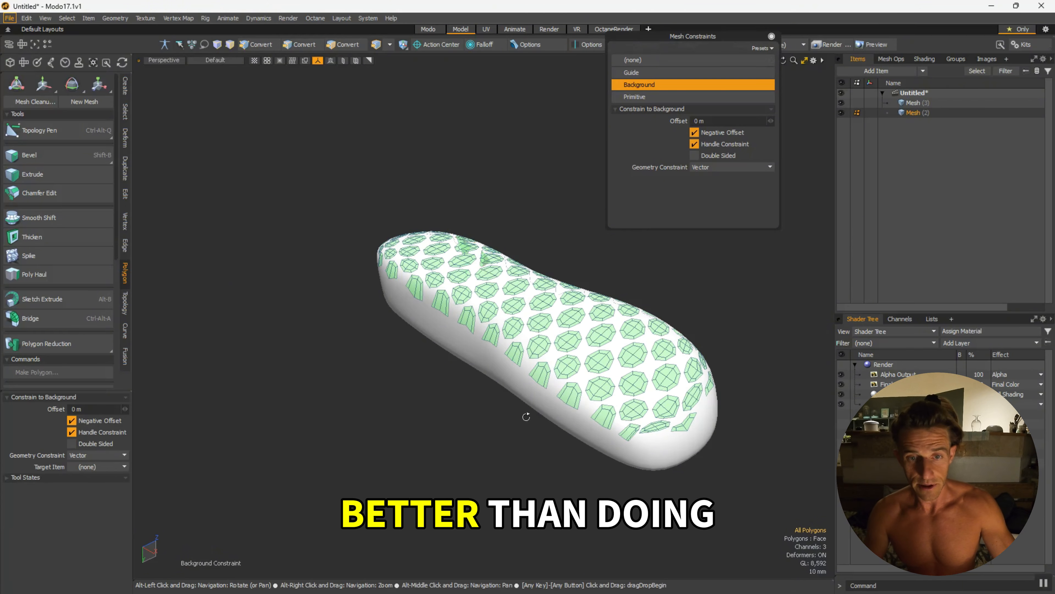
Inspect the projected tiles around the outsole's rounded ends, comparing the outermost tiles with and without subdivision.
left_click_drag(525, 417, 504, 416, "alt")
scroll(291, 390, "up", 3)
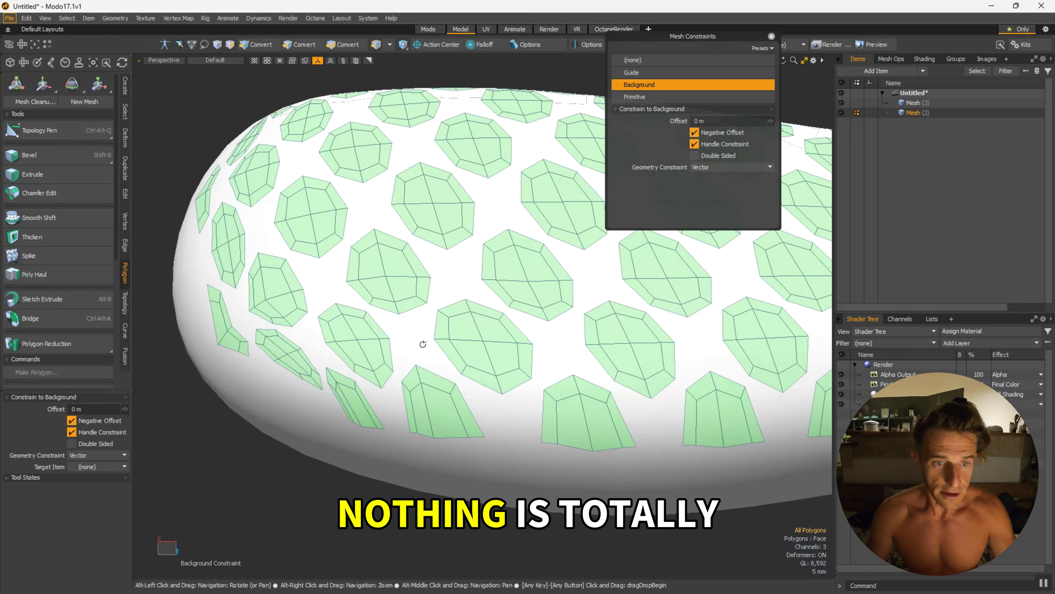
scroll(336, 367, "up", 2)
scroll(494, 292, "down", 3)
left_click_drag(495, 292, 161, 257, "alt")
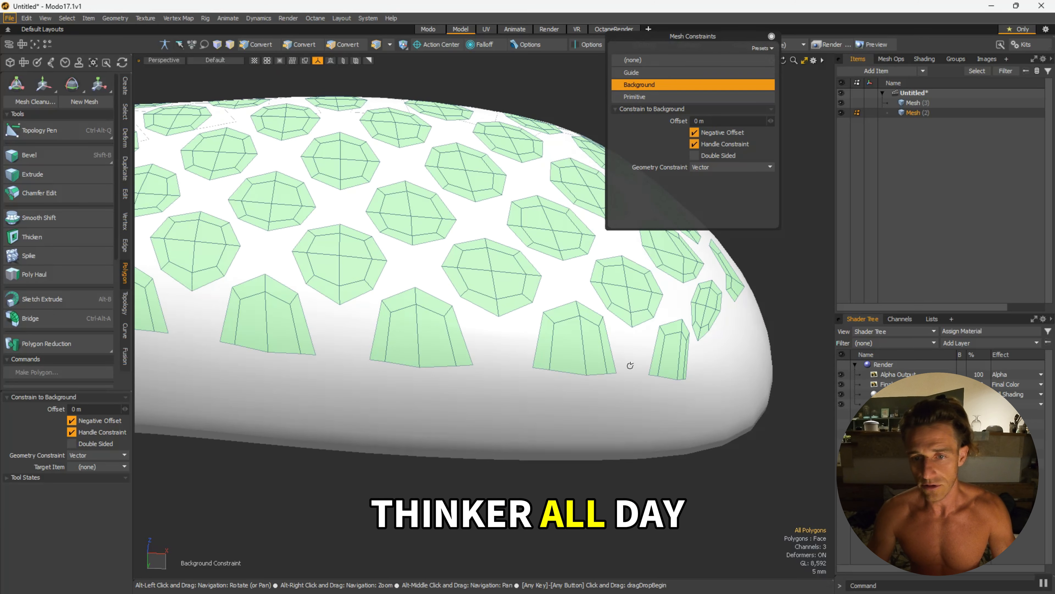
left_click_drag(374, 352, 696, 373, "alt")
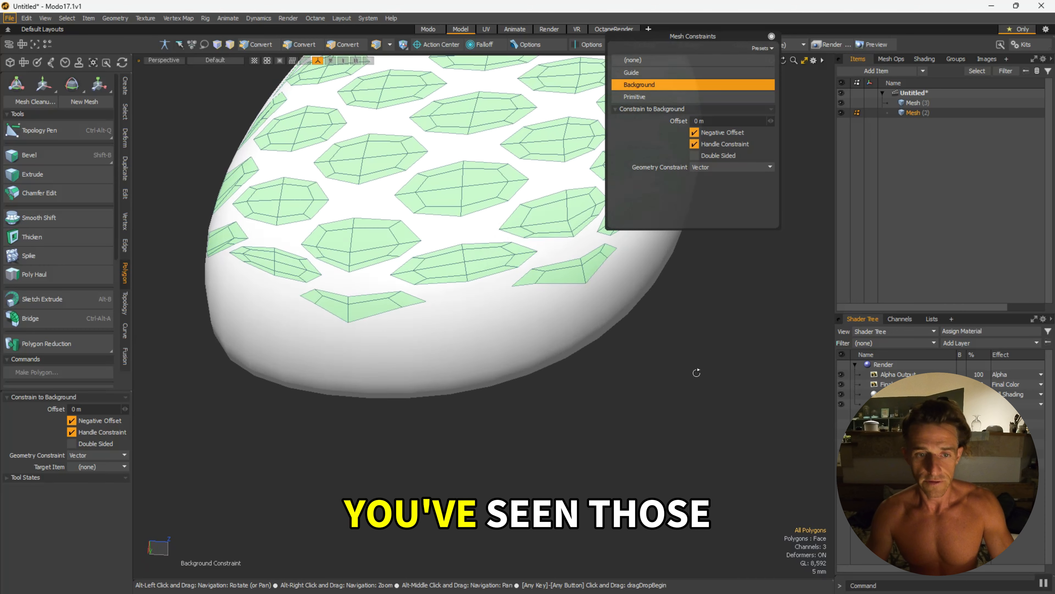
scroll(351, 327, "up", 5)
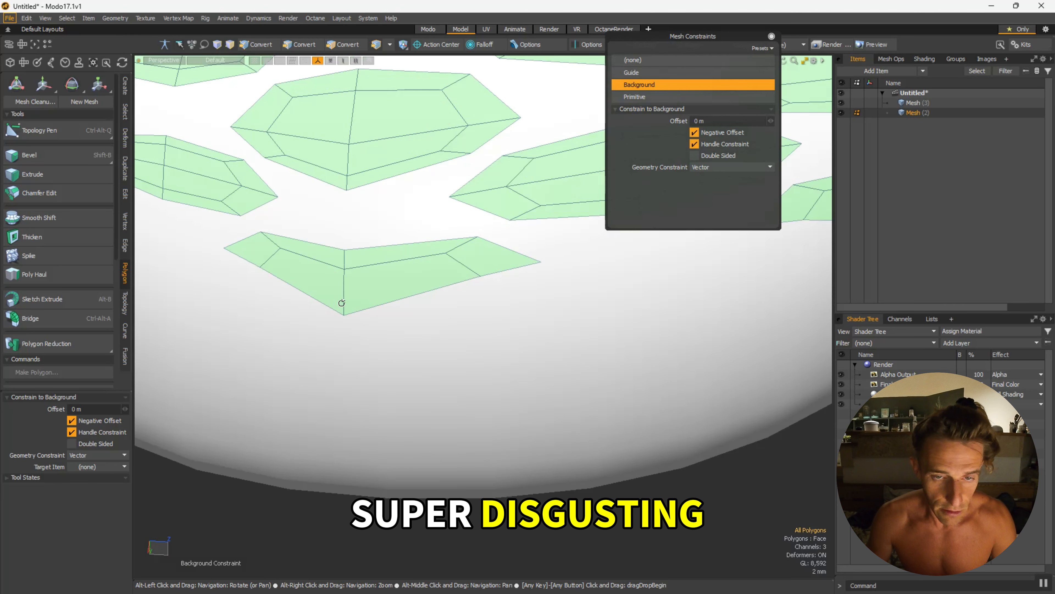
scroll(342, 303, "down", 5)
left_click_drag(353, 306, 448, 311, "alt")
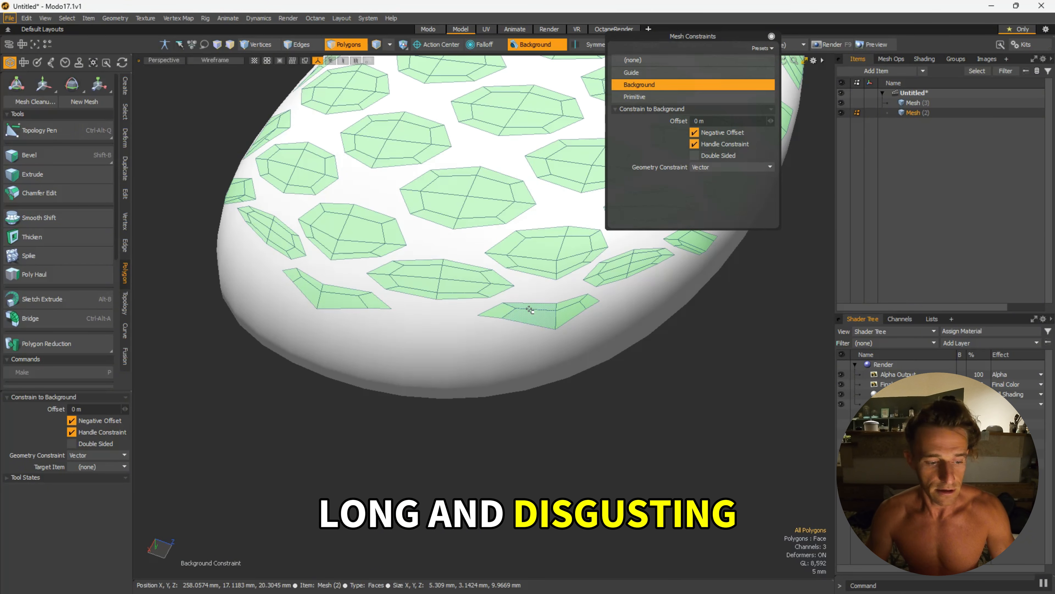
key("Tab")
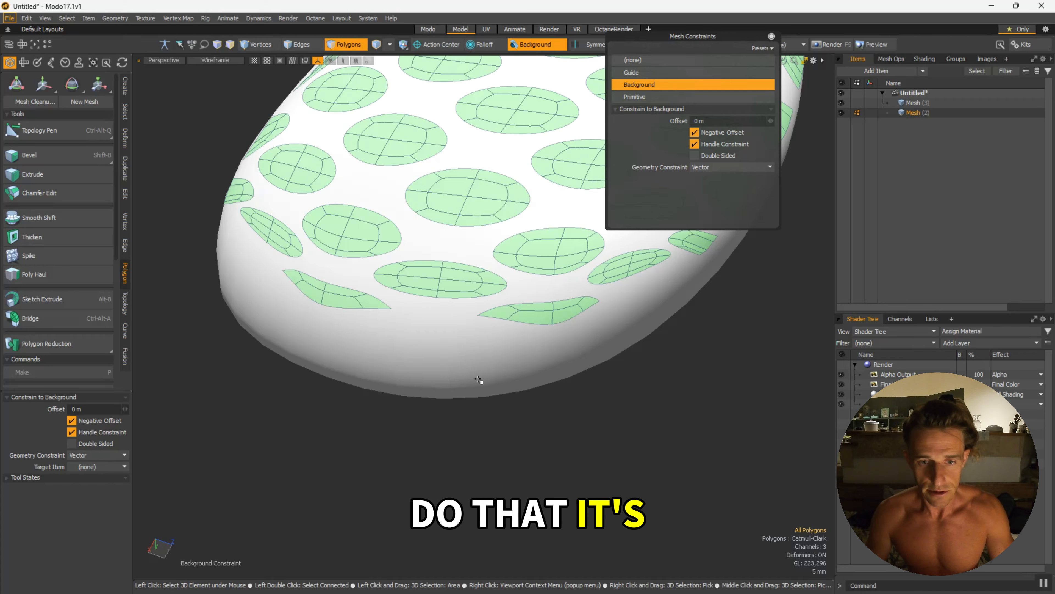
key("Tab")
Set the Background constraint's Geometry Constraint to Point.
left_click_drag(480, 381, 423, 365, "alt")
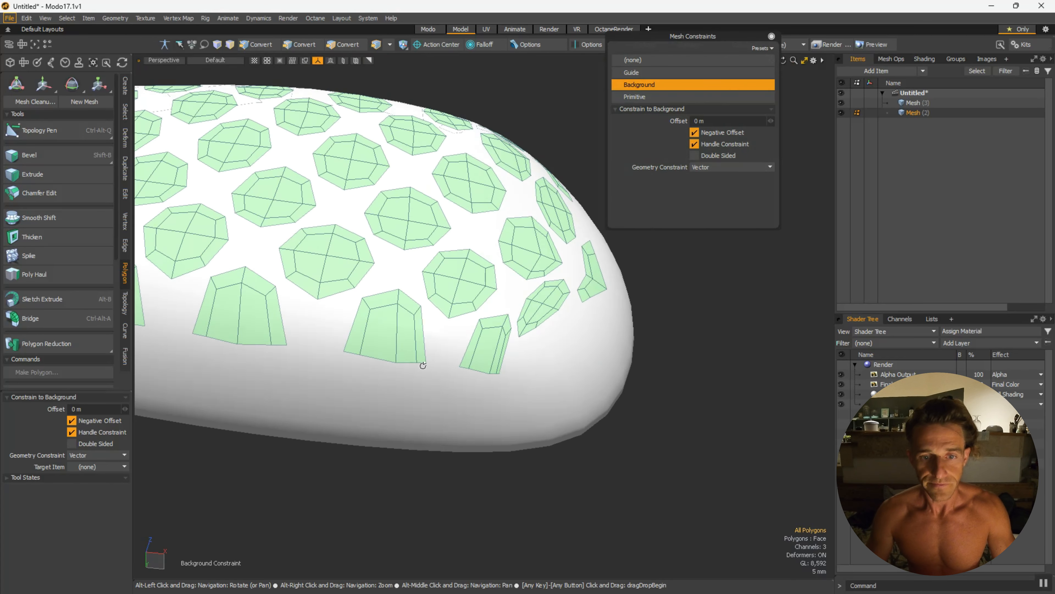
mouse_move(533, 354)
left_mouse_down("alt")
mouse_move(507, 325)
mouse_move(535, 349)
left_mouse_up("alt")
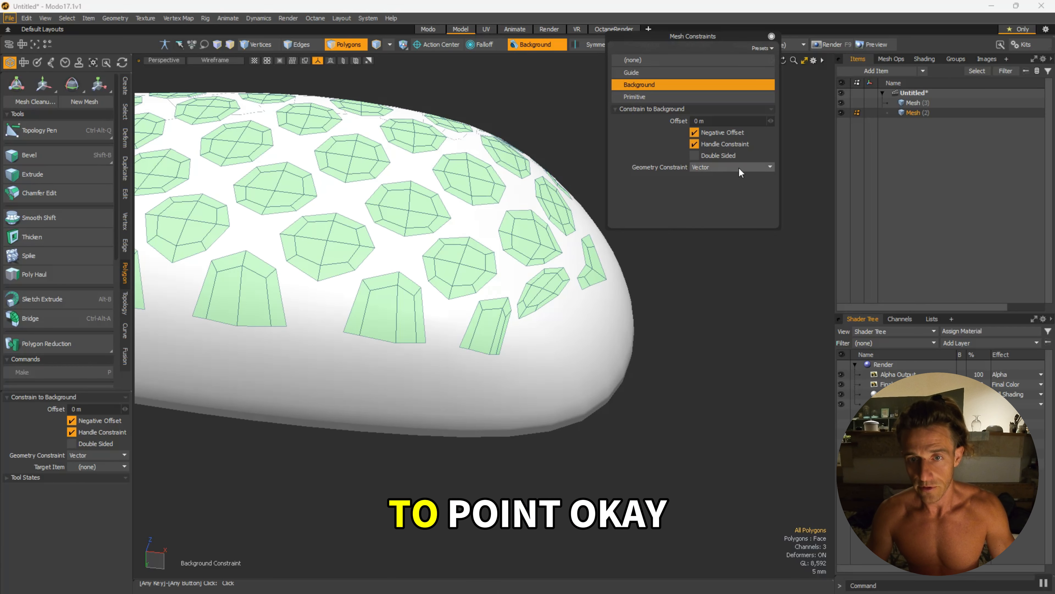
left_click(733, 176)
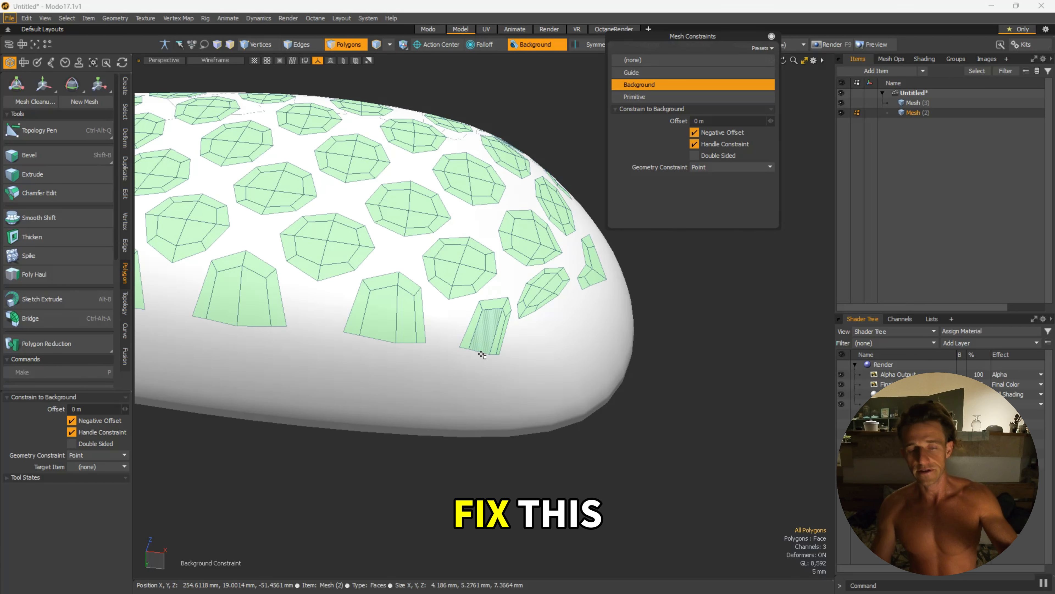